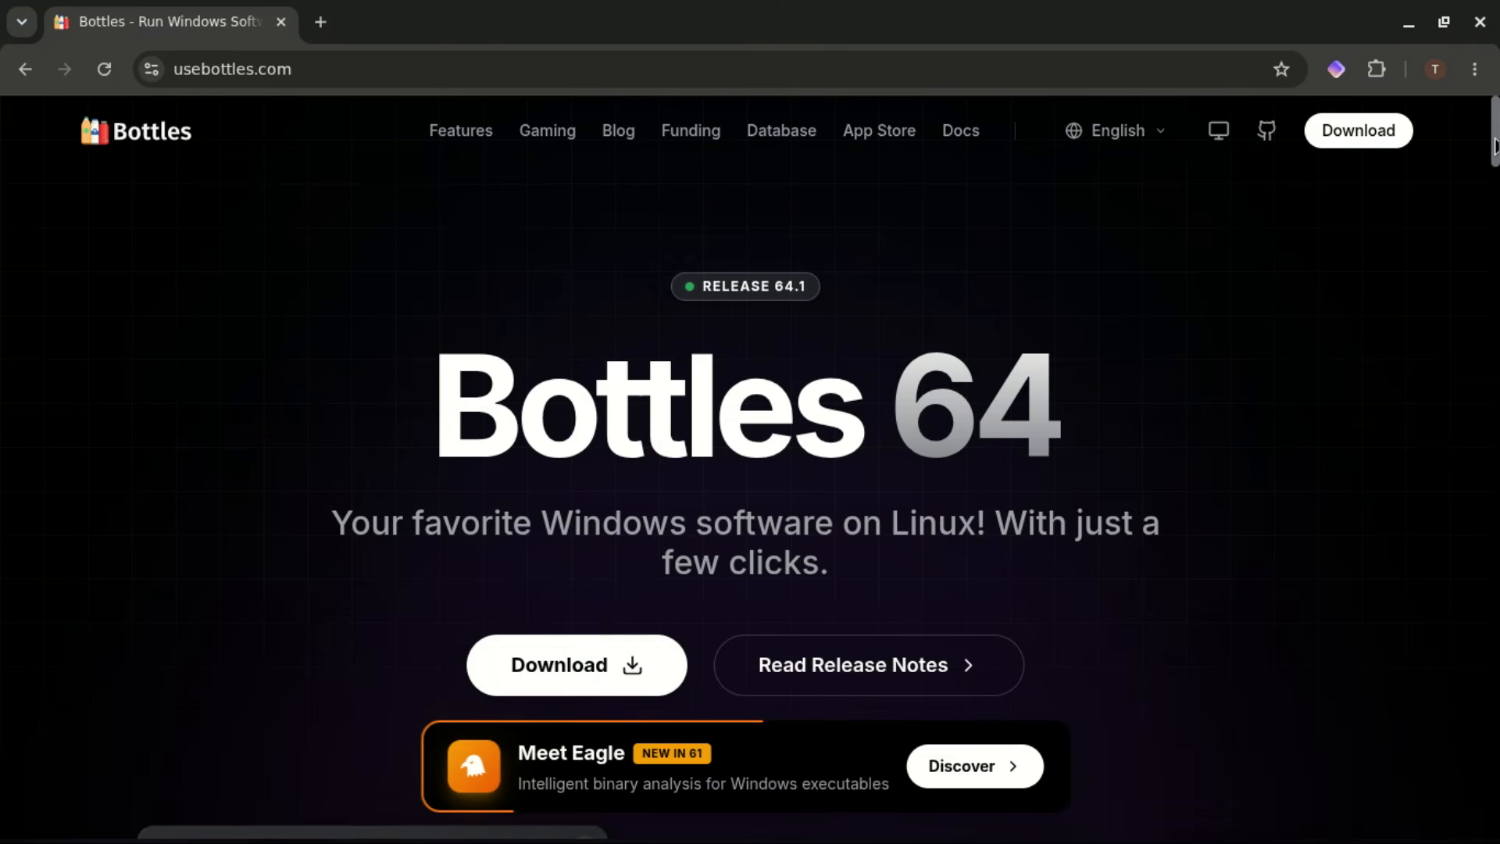
scroll(1493, 146, down, 1)
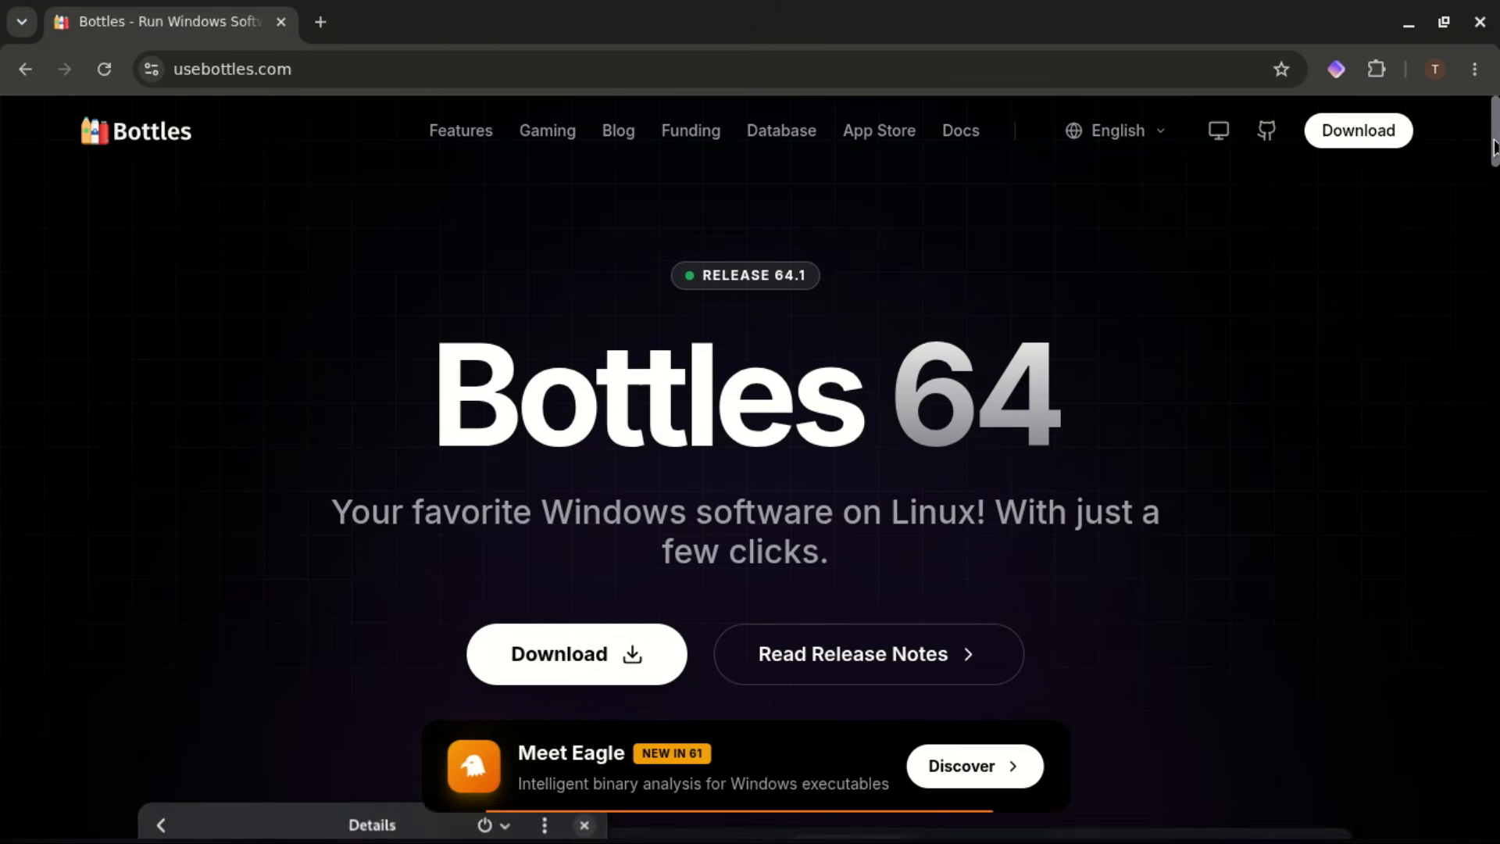
drag(1494, 146, 1493, 582)
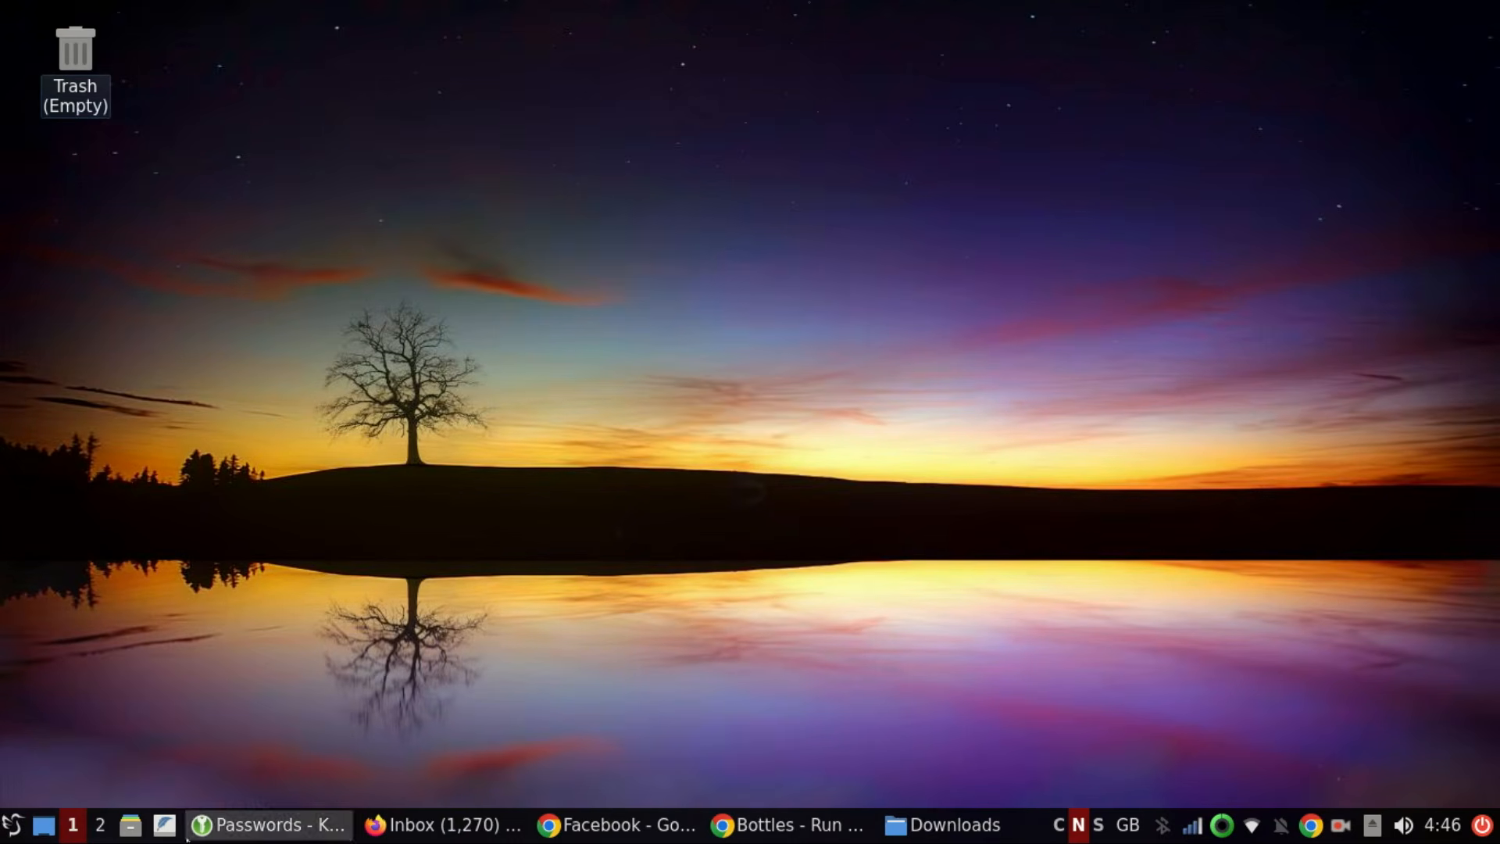
Open QTerminal and refresh the package lists with sudo apt update
click(13, 824)
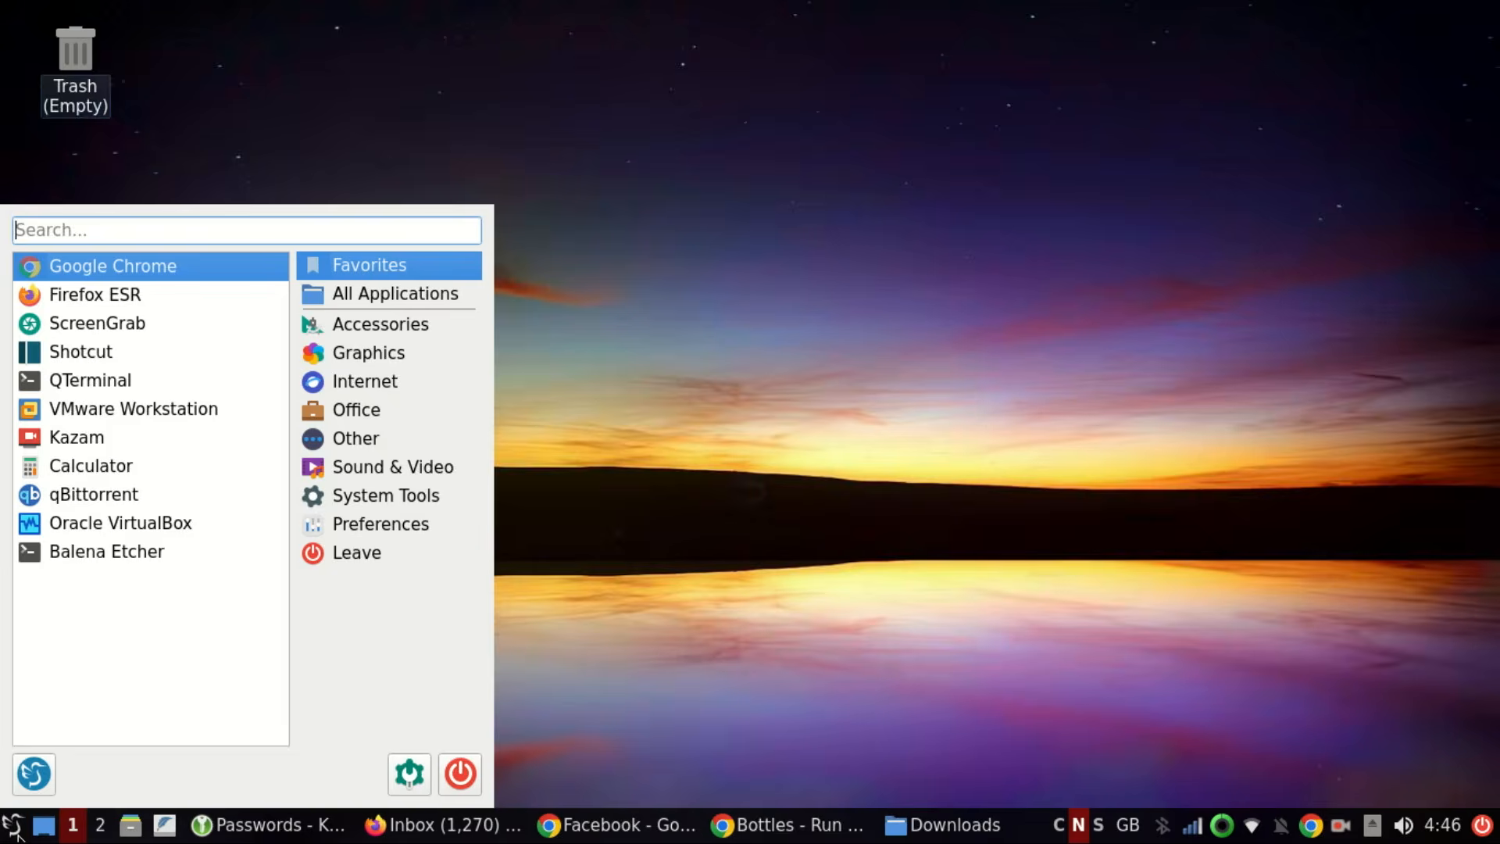
click(97, 379)
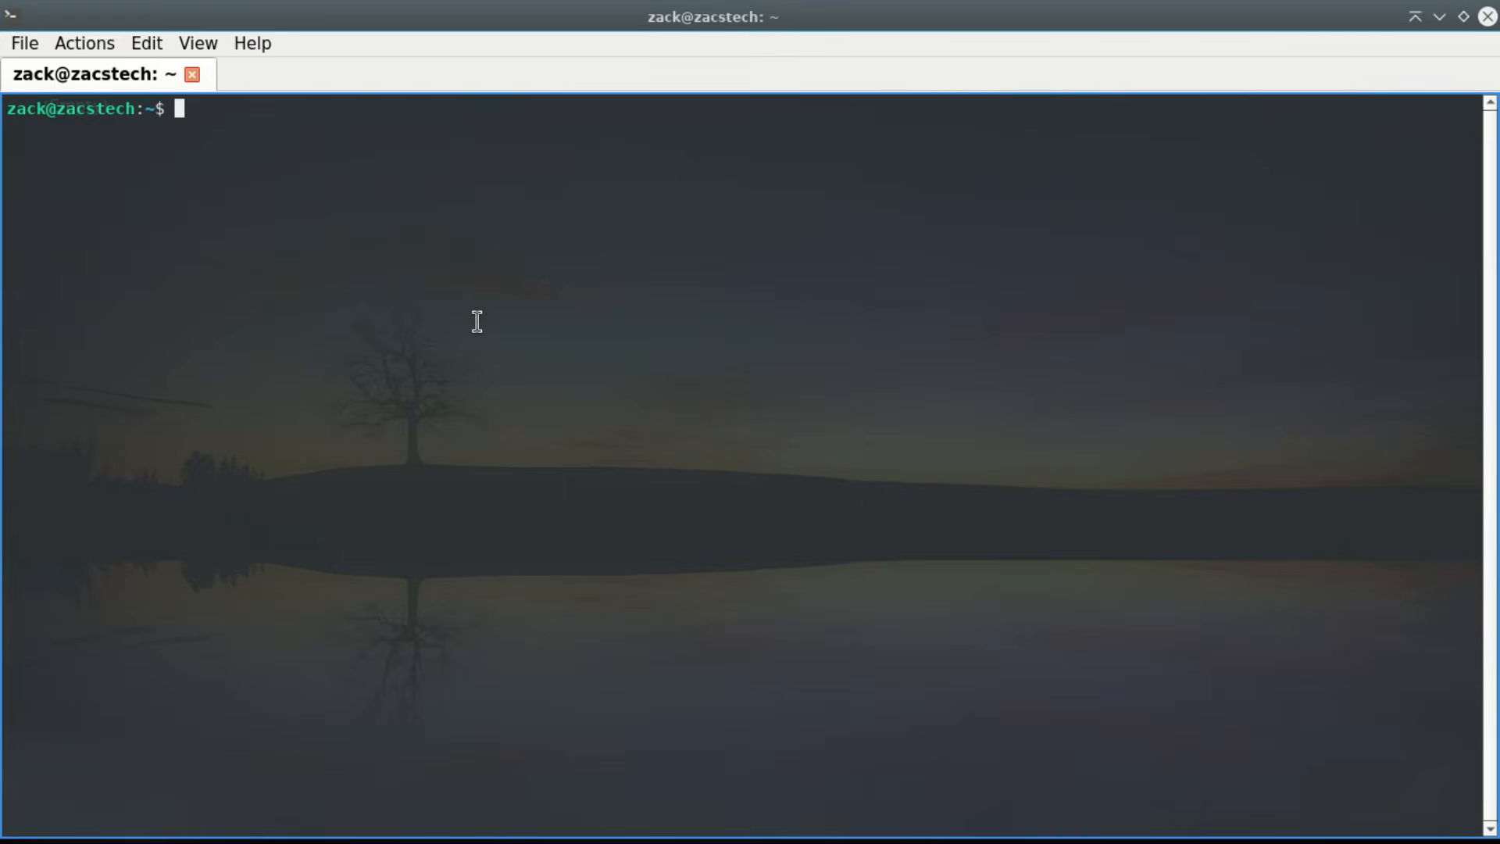
text(sudo apt update)
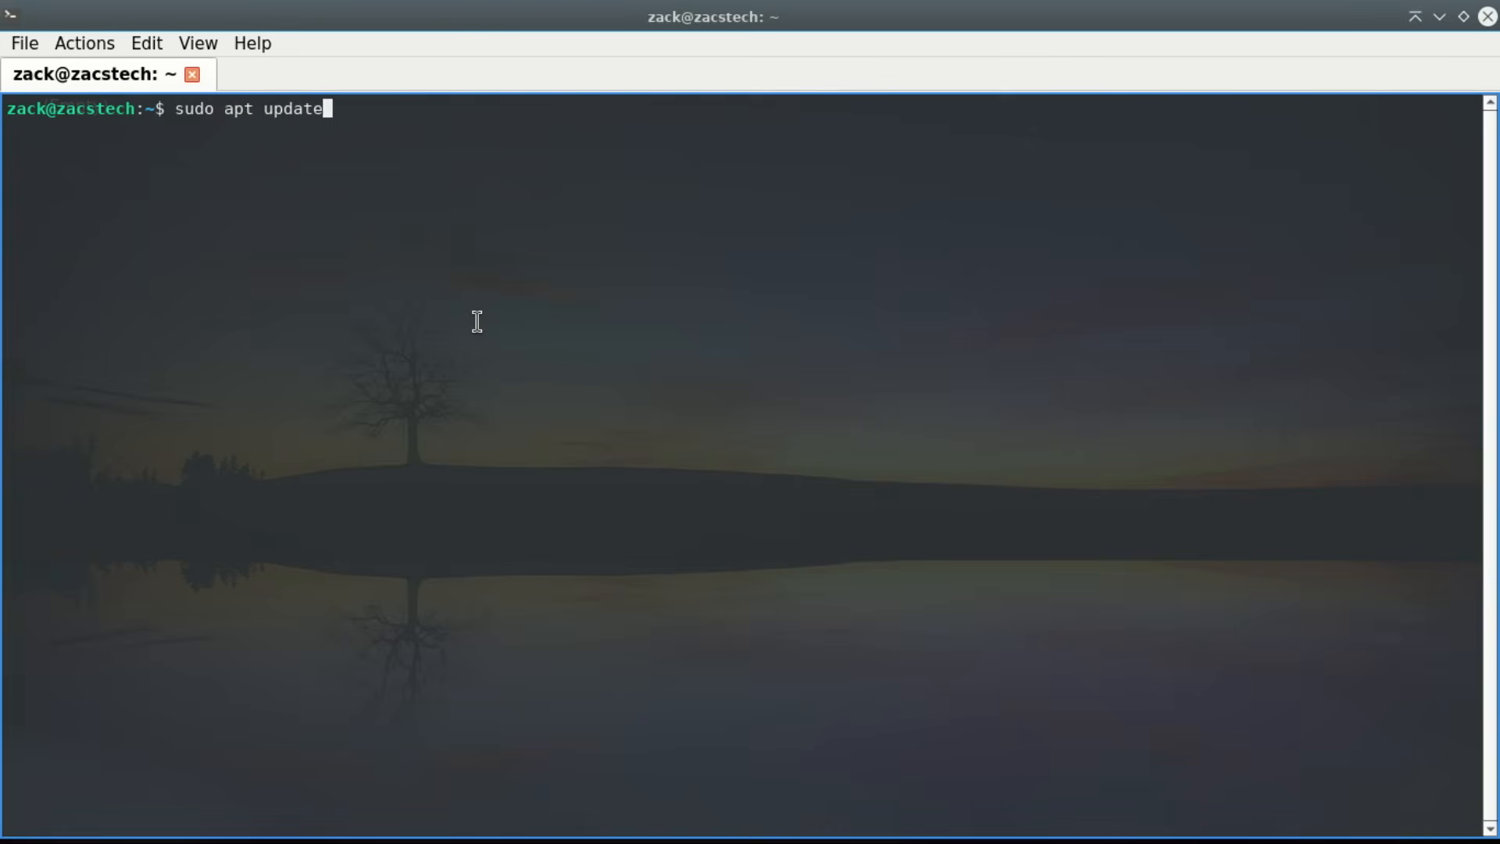
key(Return)
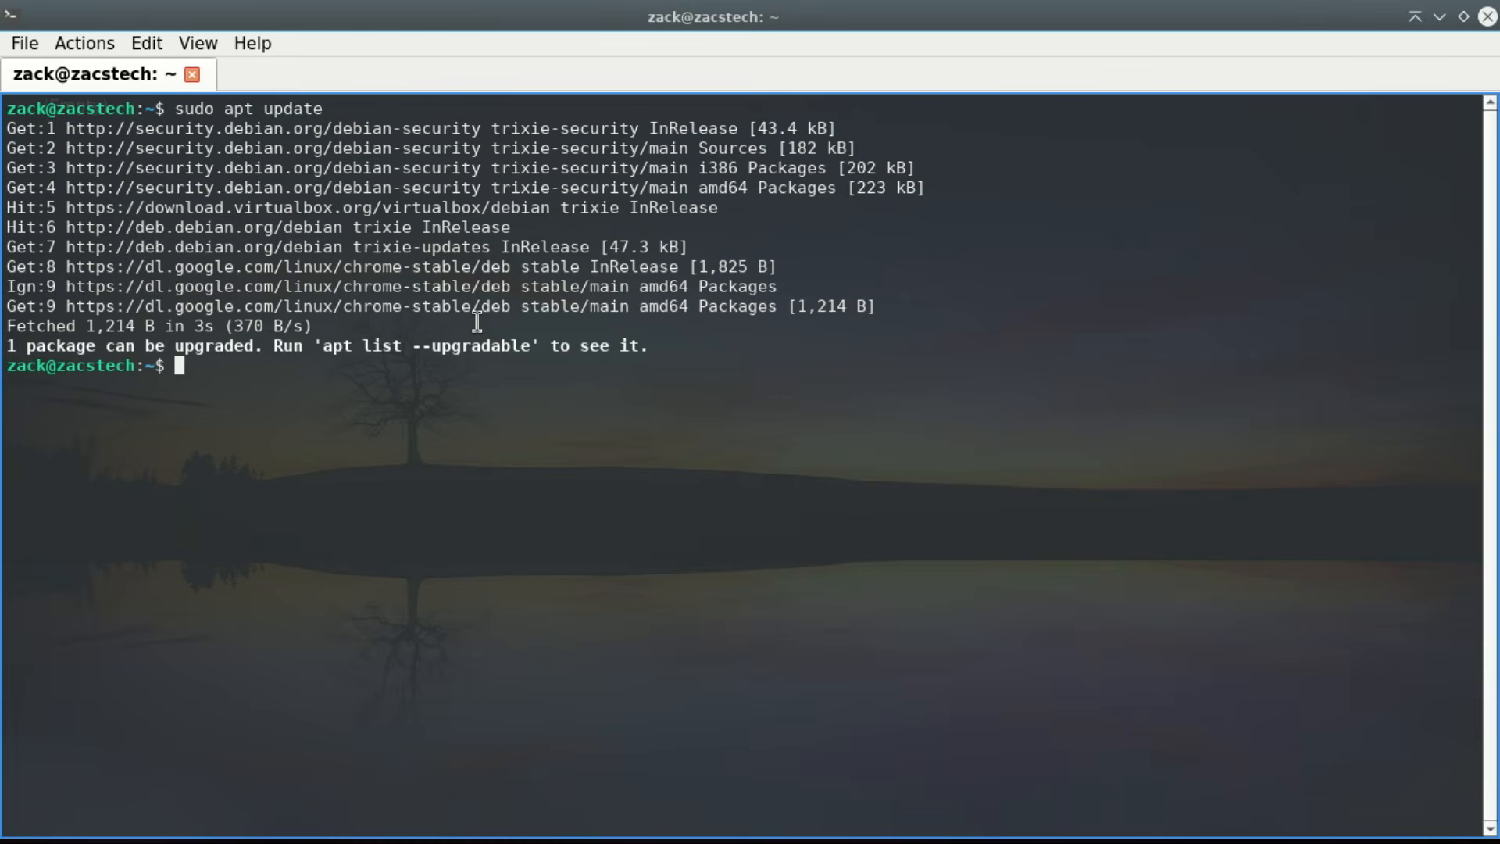
Upgrade the installed packages with sudo apt upgrade, answering y to continue, and clear the terminal
text(sudo apt upg)
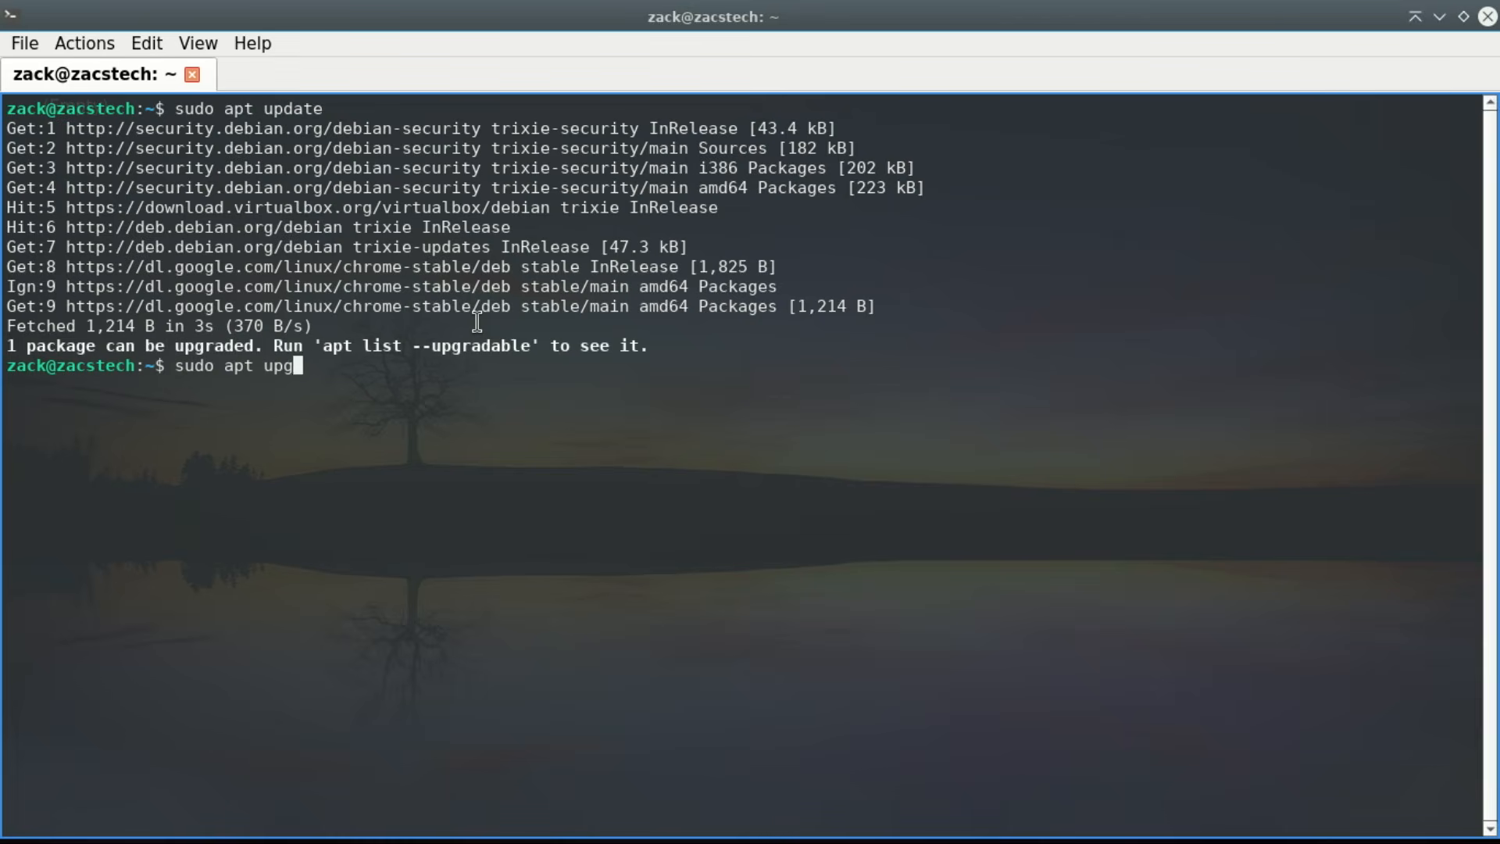
text(rade)
key(Return)
text(y)
key(Return)
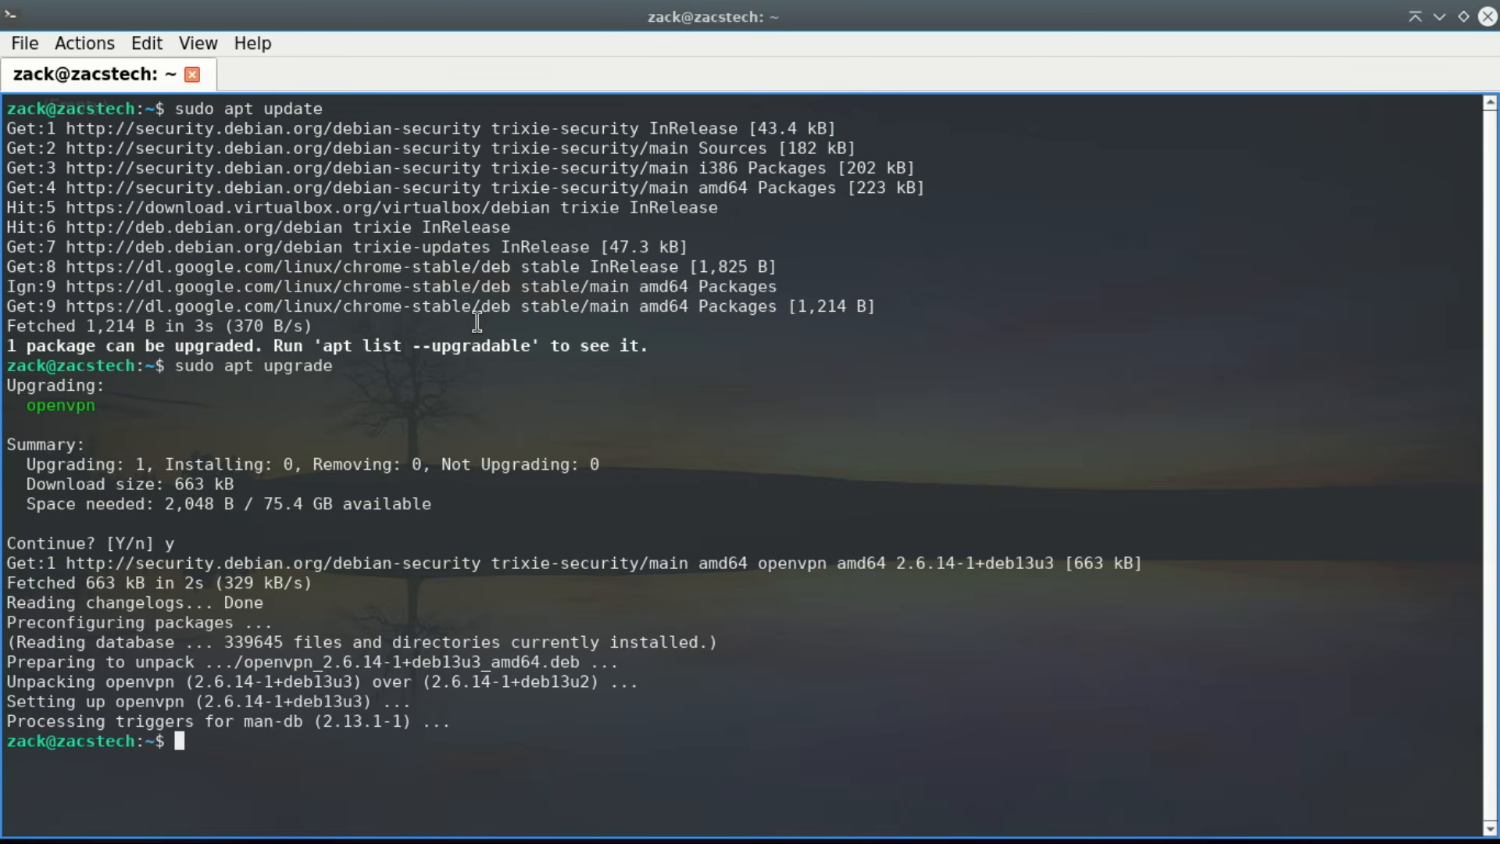
text(clea)
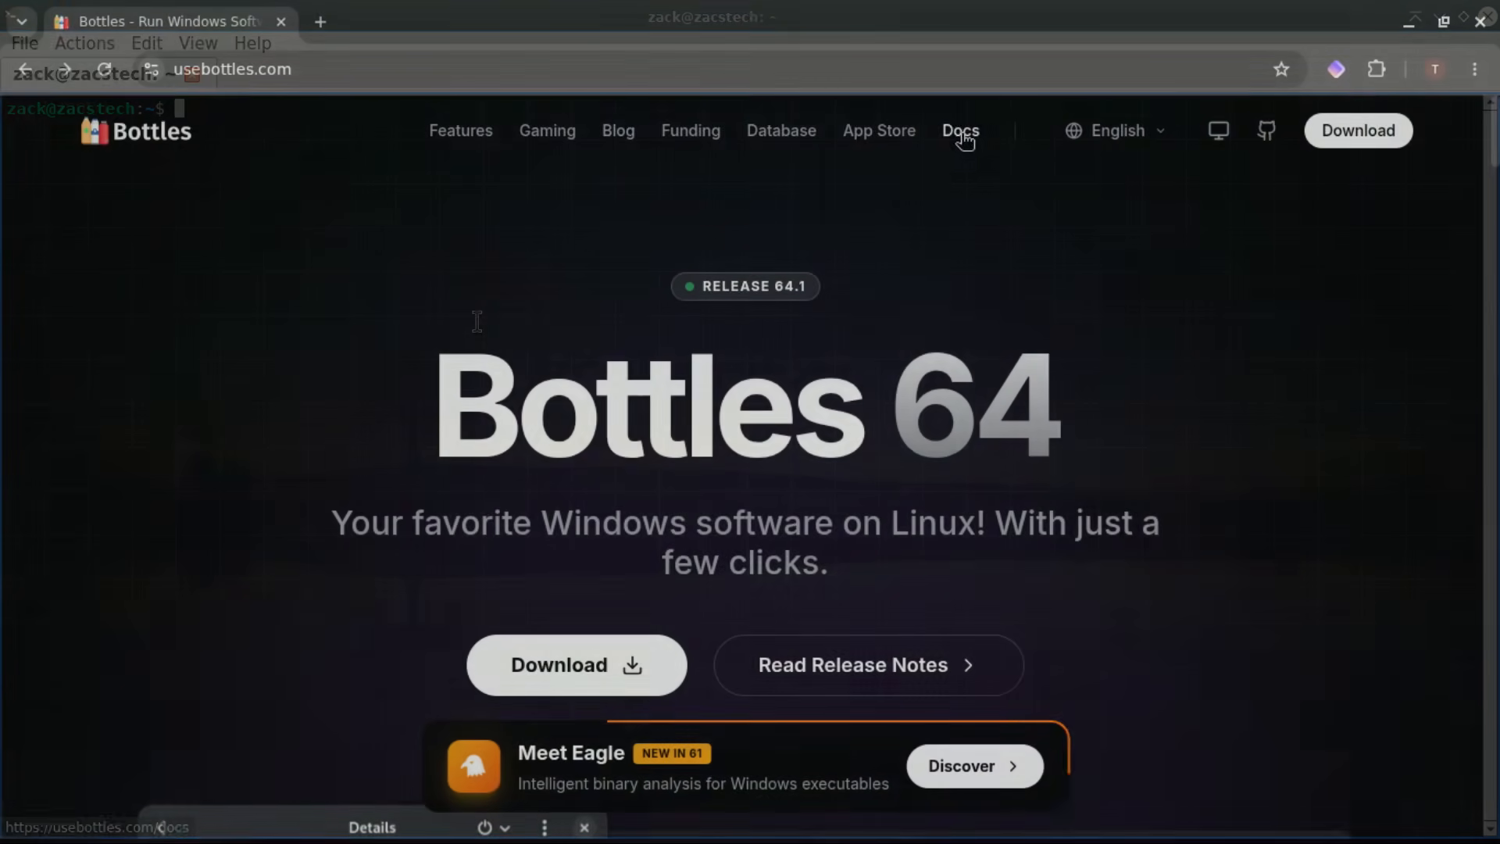
Switch to Chrome, open the Installation page of the Bottles documentation and choose Ubuntu / Debian as the distro for installing Flatpak
click(964, 131)
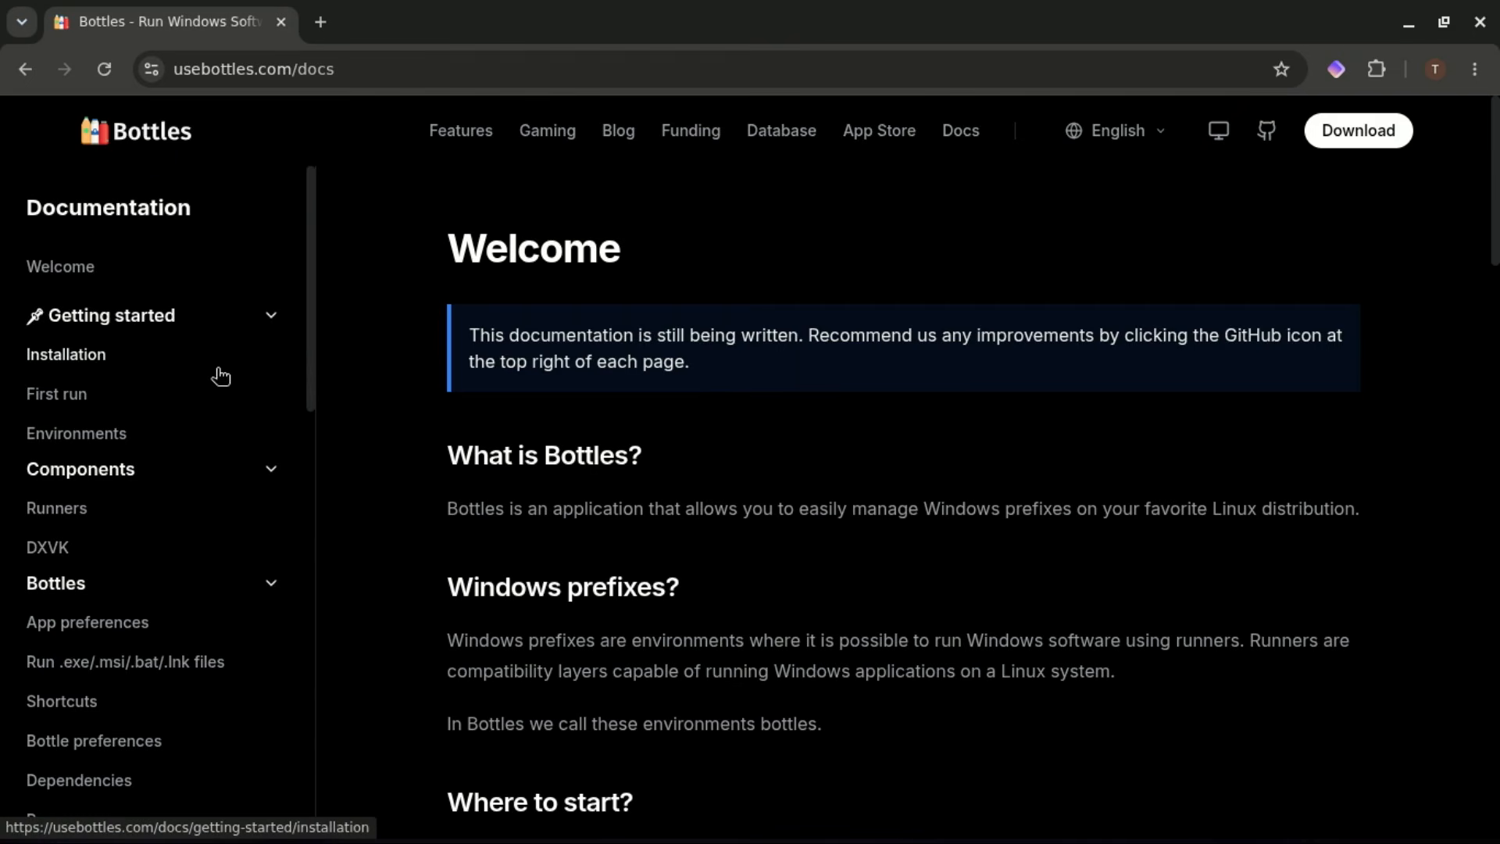
click(65, 355)
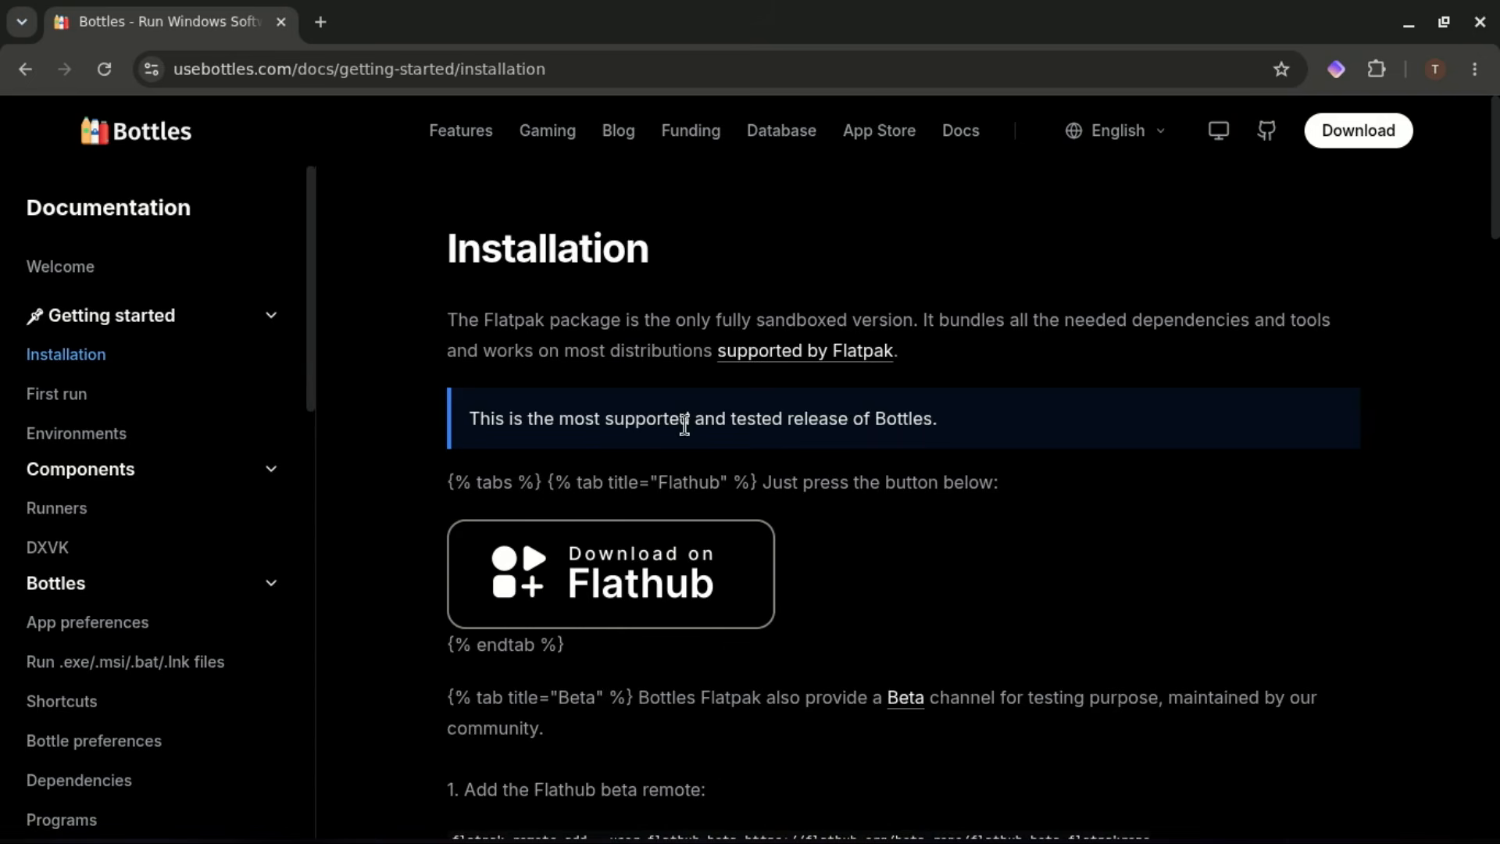
scroll(750, 468, down, 20)
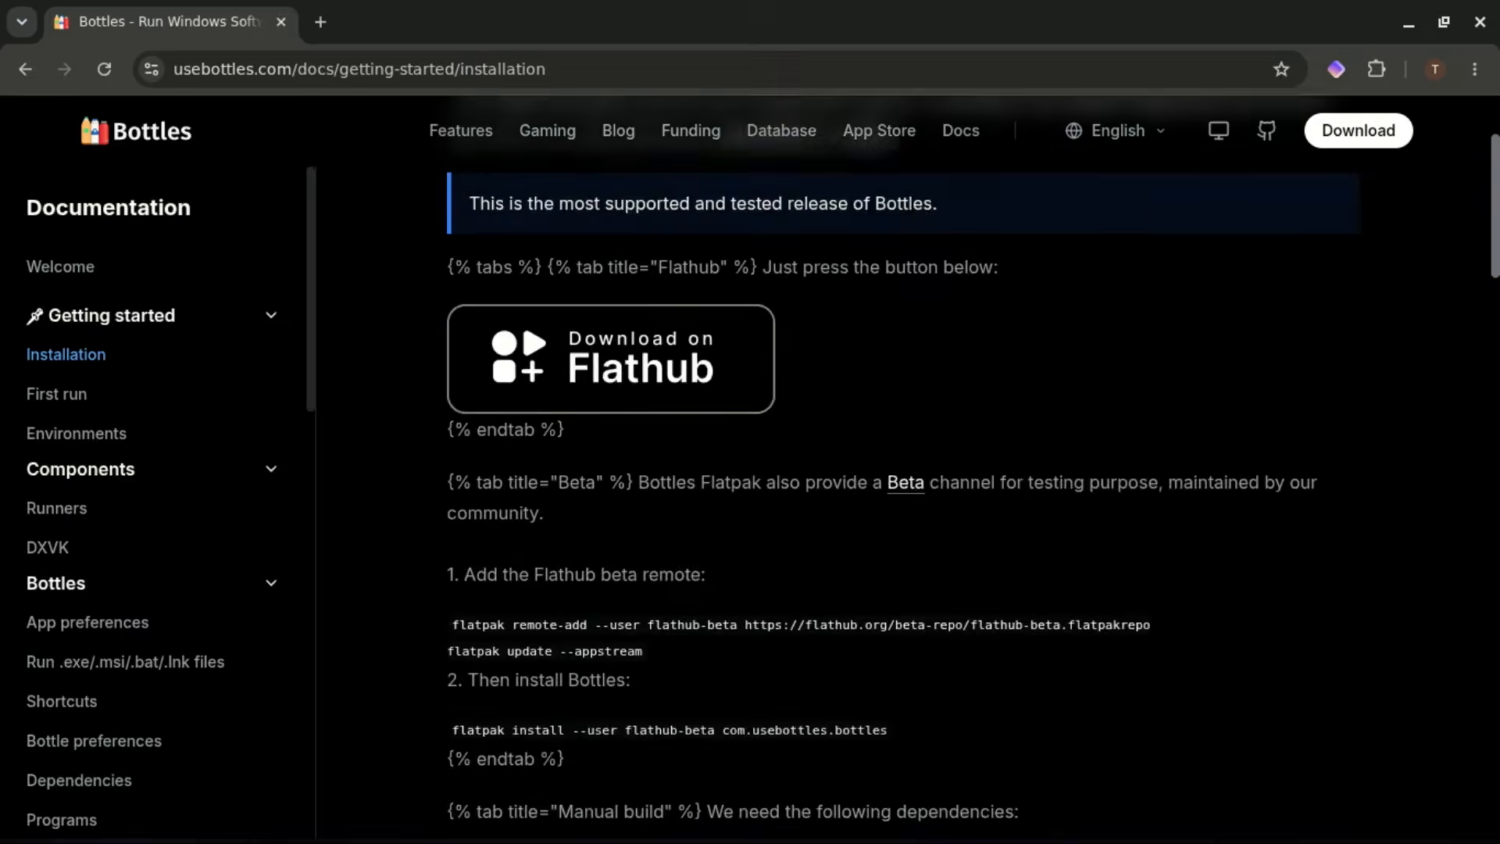
scroll(750, 468, down, 3)
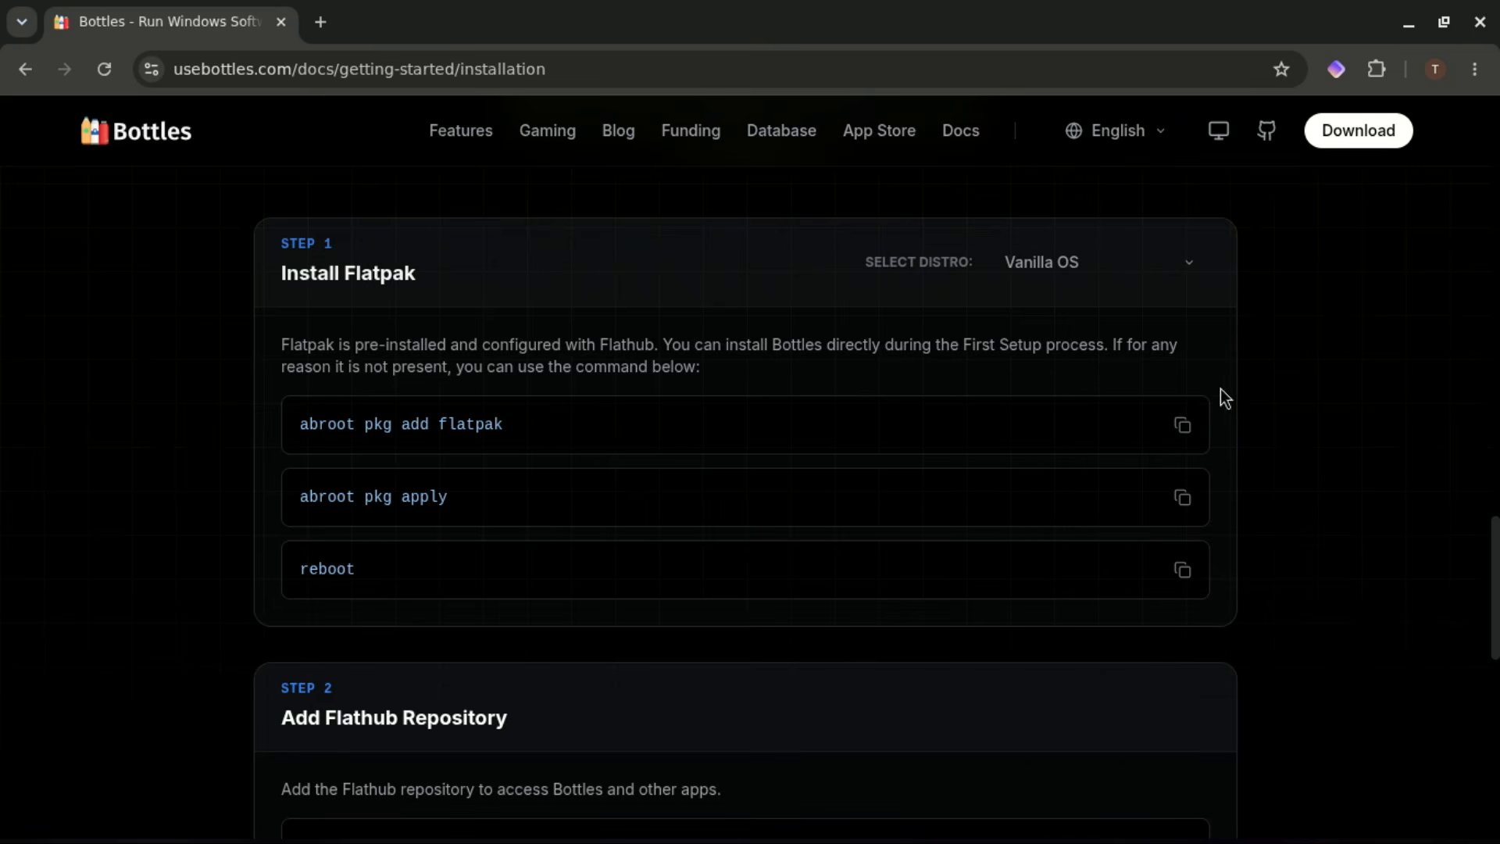
click(1190, 269)
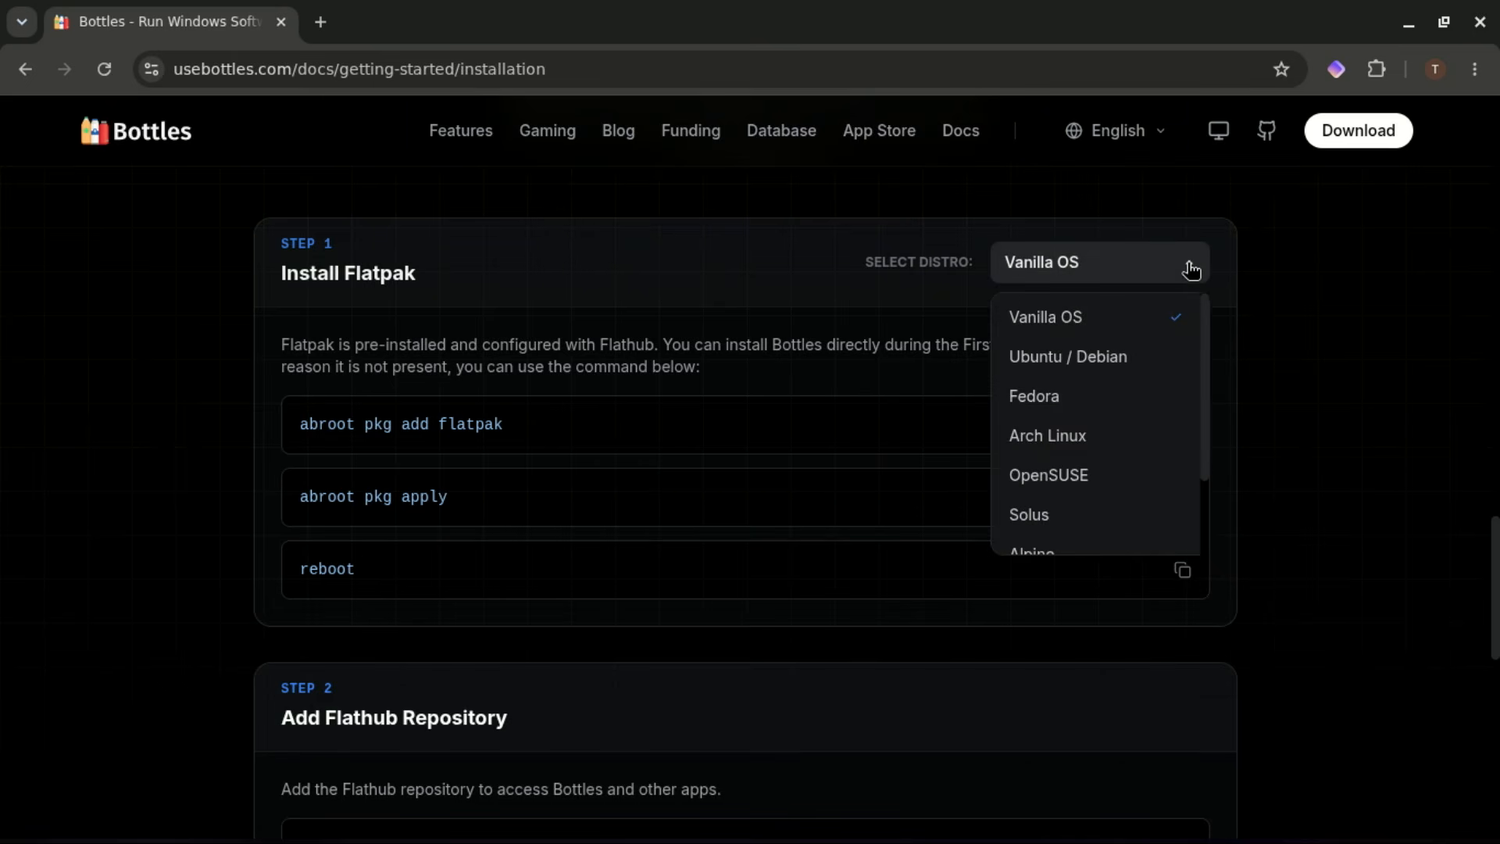
click(1095, 367)
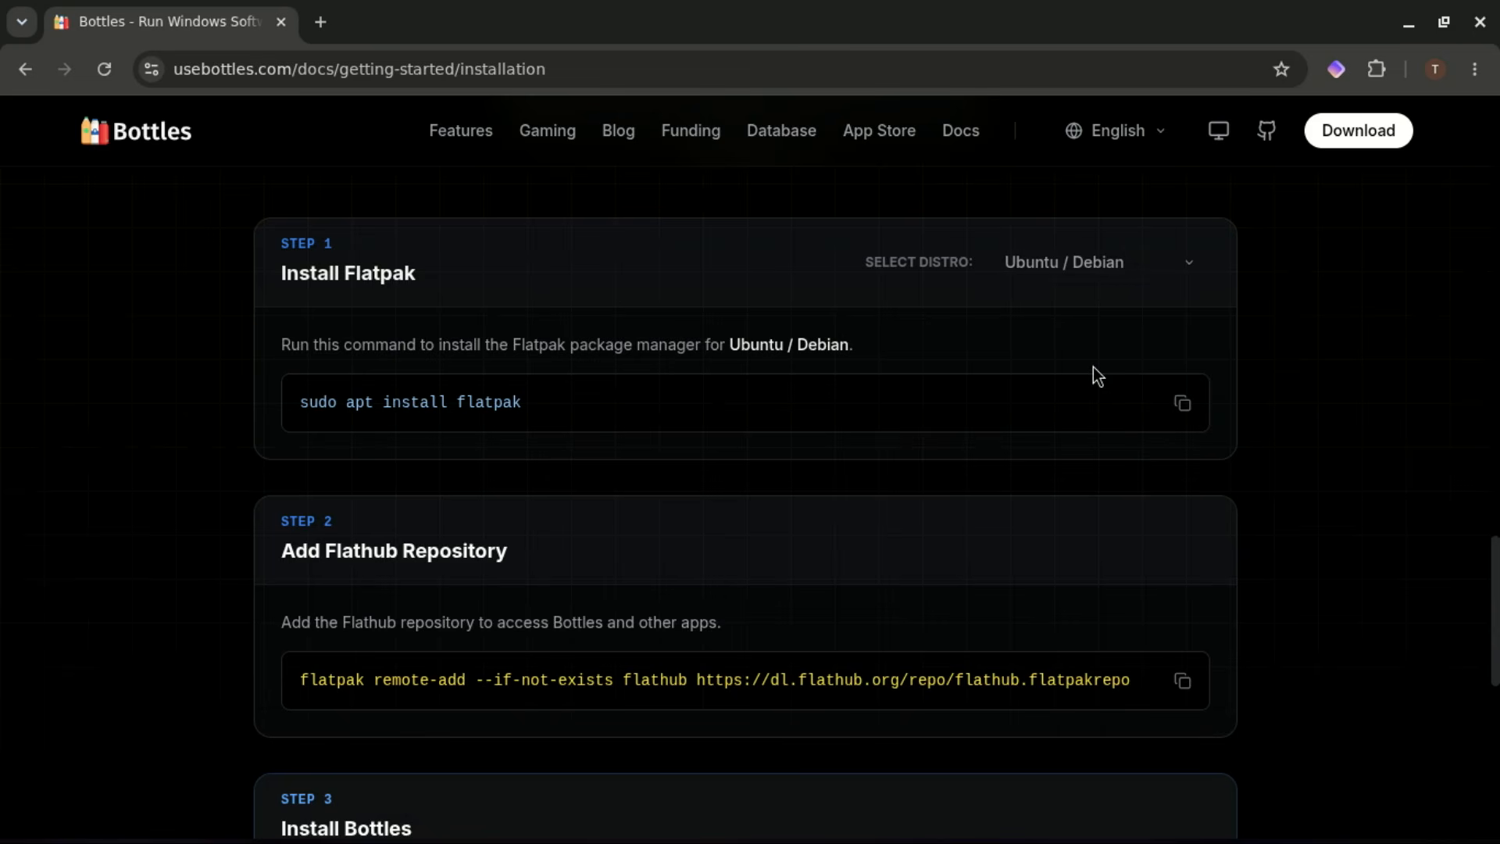
Copy the Flatpak install command from the page and run it in the terminal: sudo apt install flatpak
click(1182, 405)
click(1408, 24)
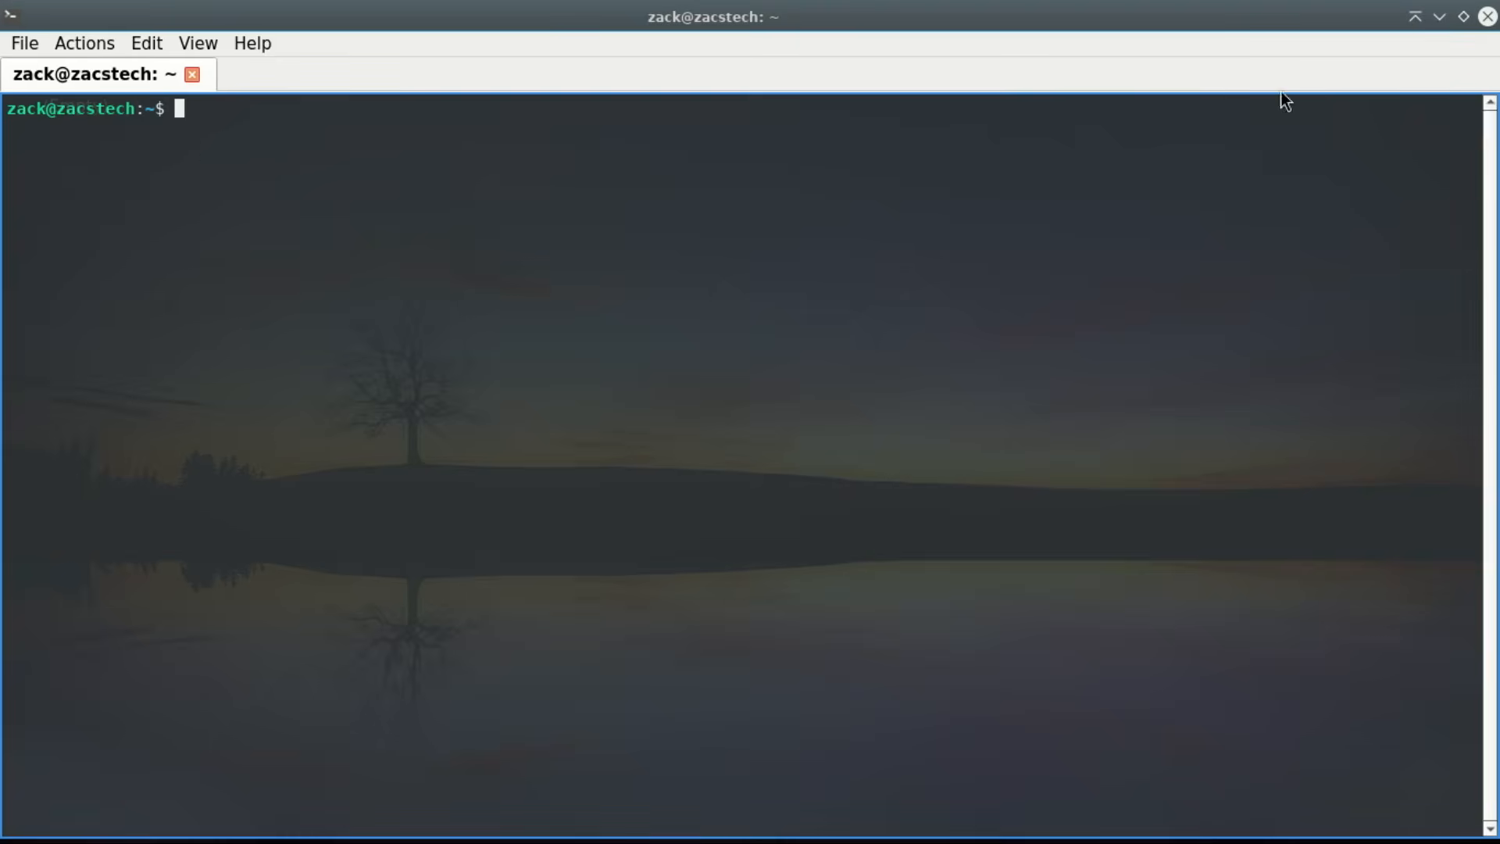
right_click(208, 151)
click(289, 225)
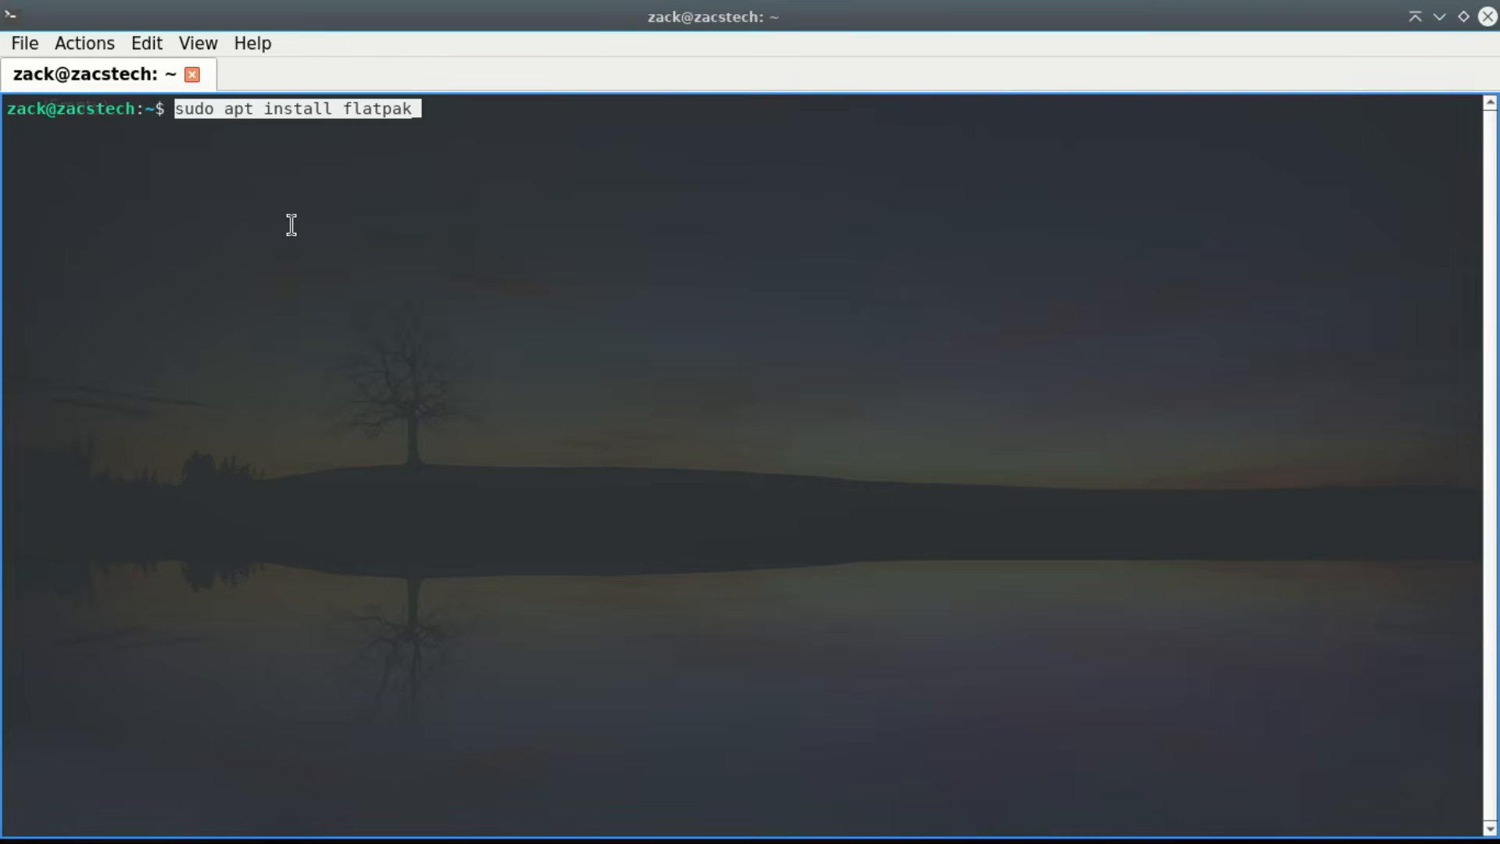
key(Return)
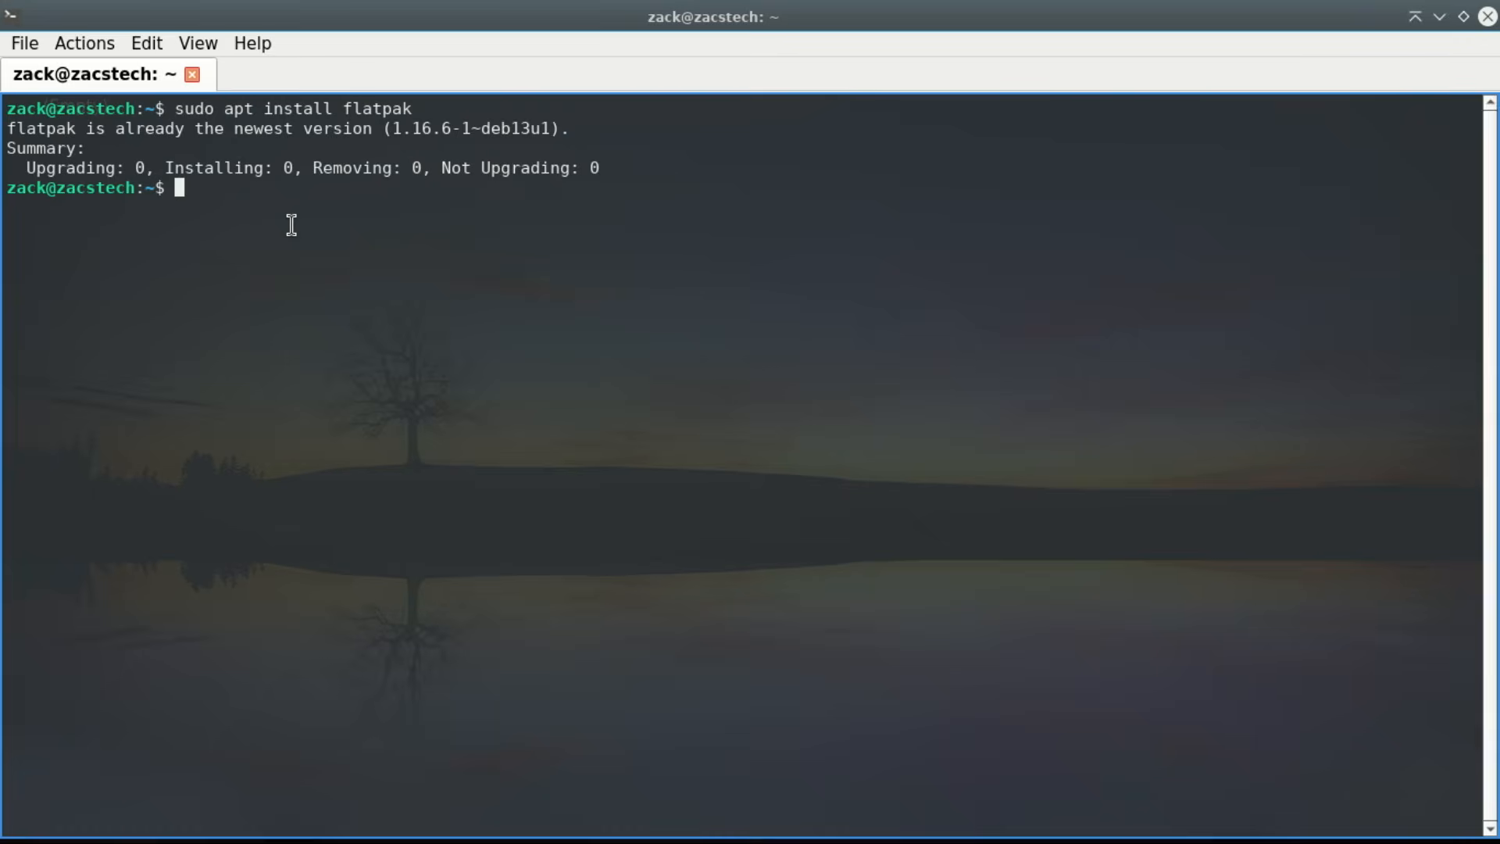
mouse_move(946, 837)
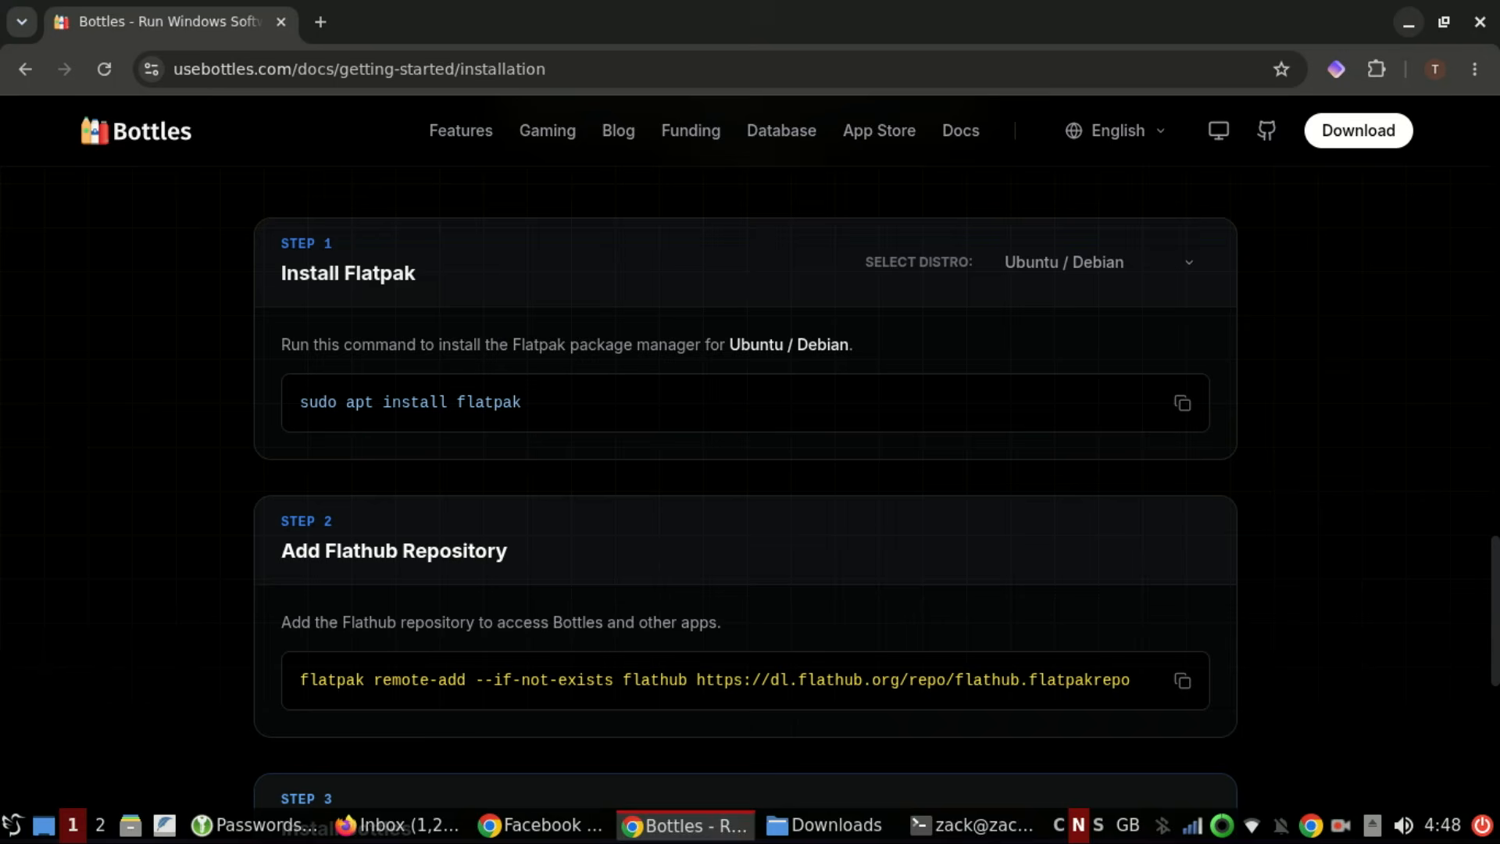
click(684, 827)
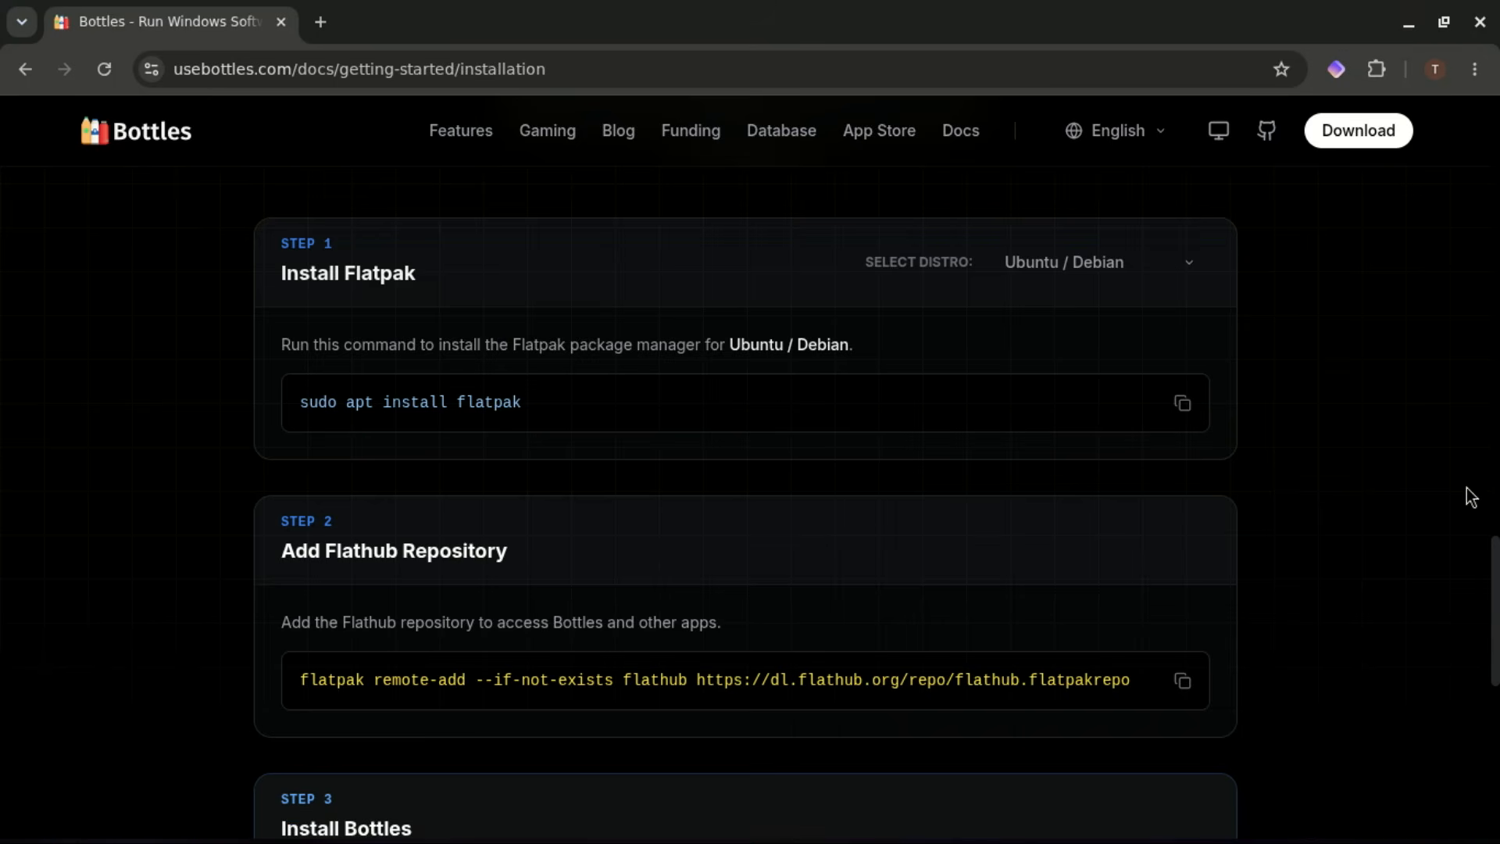
scroll(1274, 532, down, 4)
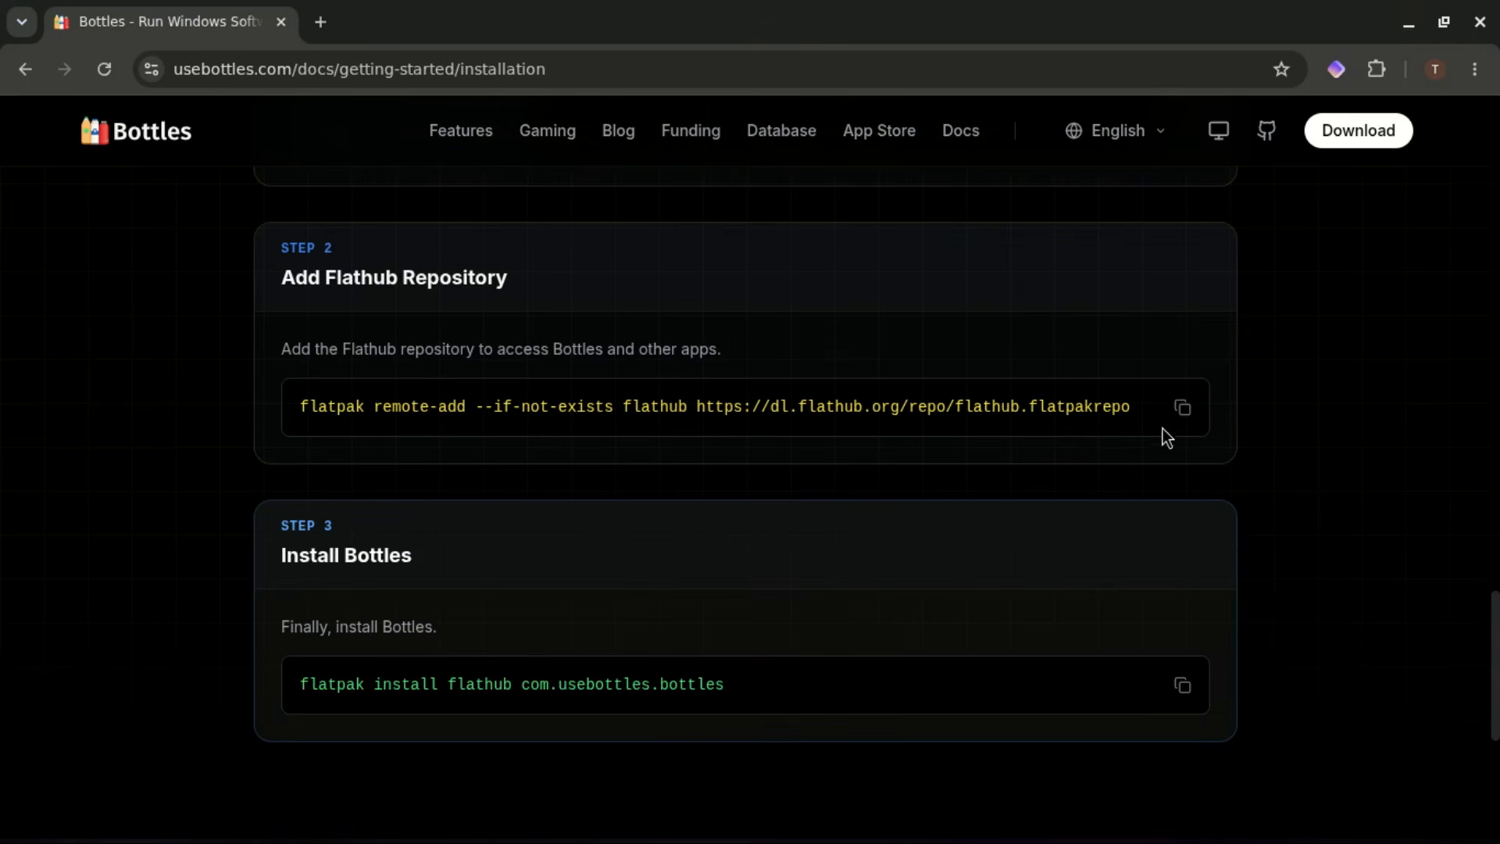
click(1182, 409)
click(1410, 24)
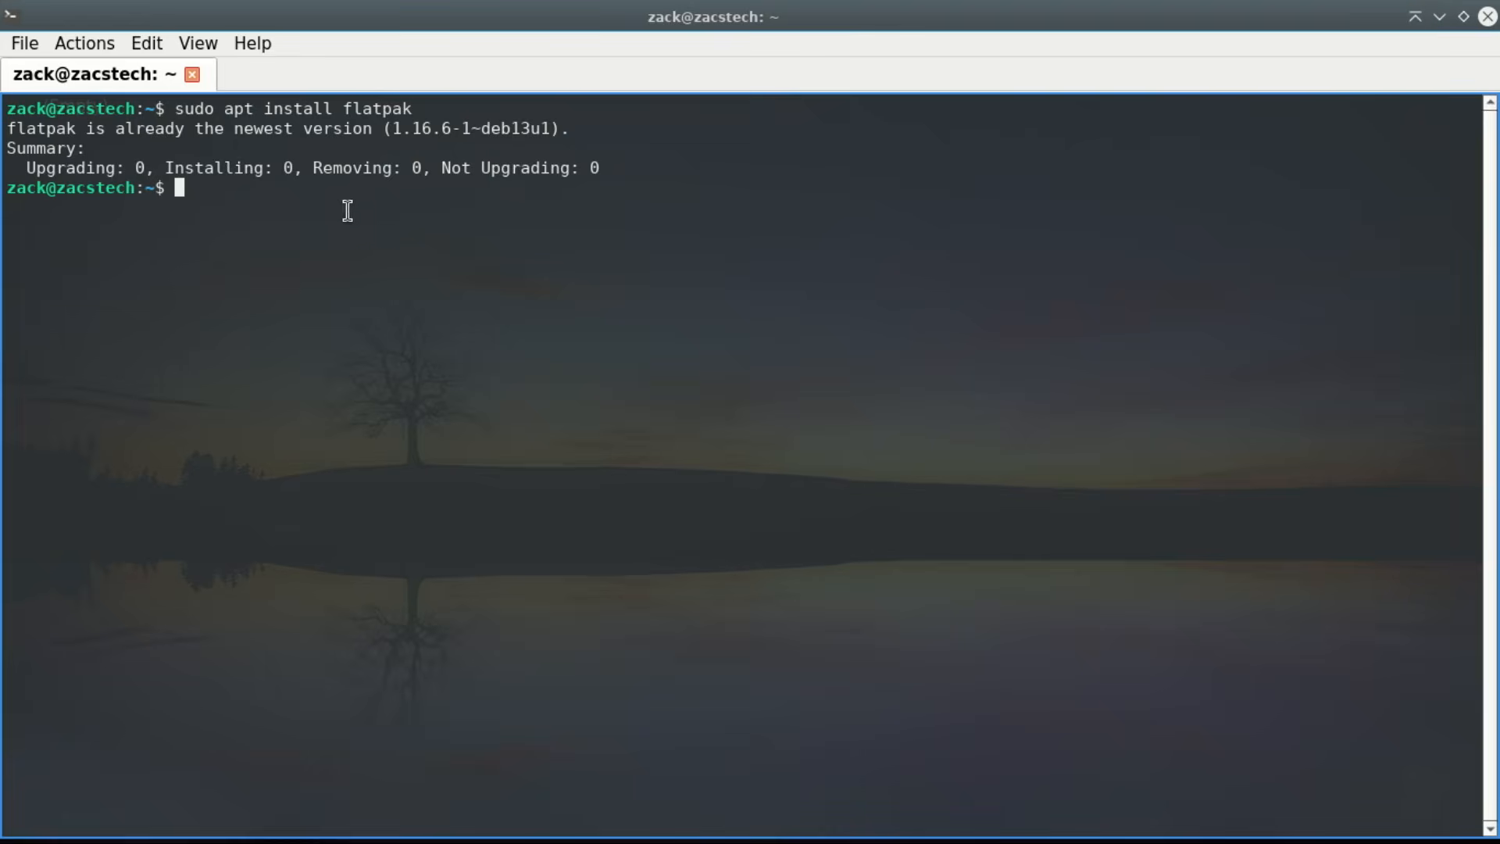
right_click(227, 203)
click(311, 267)
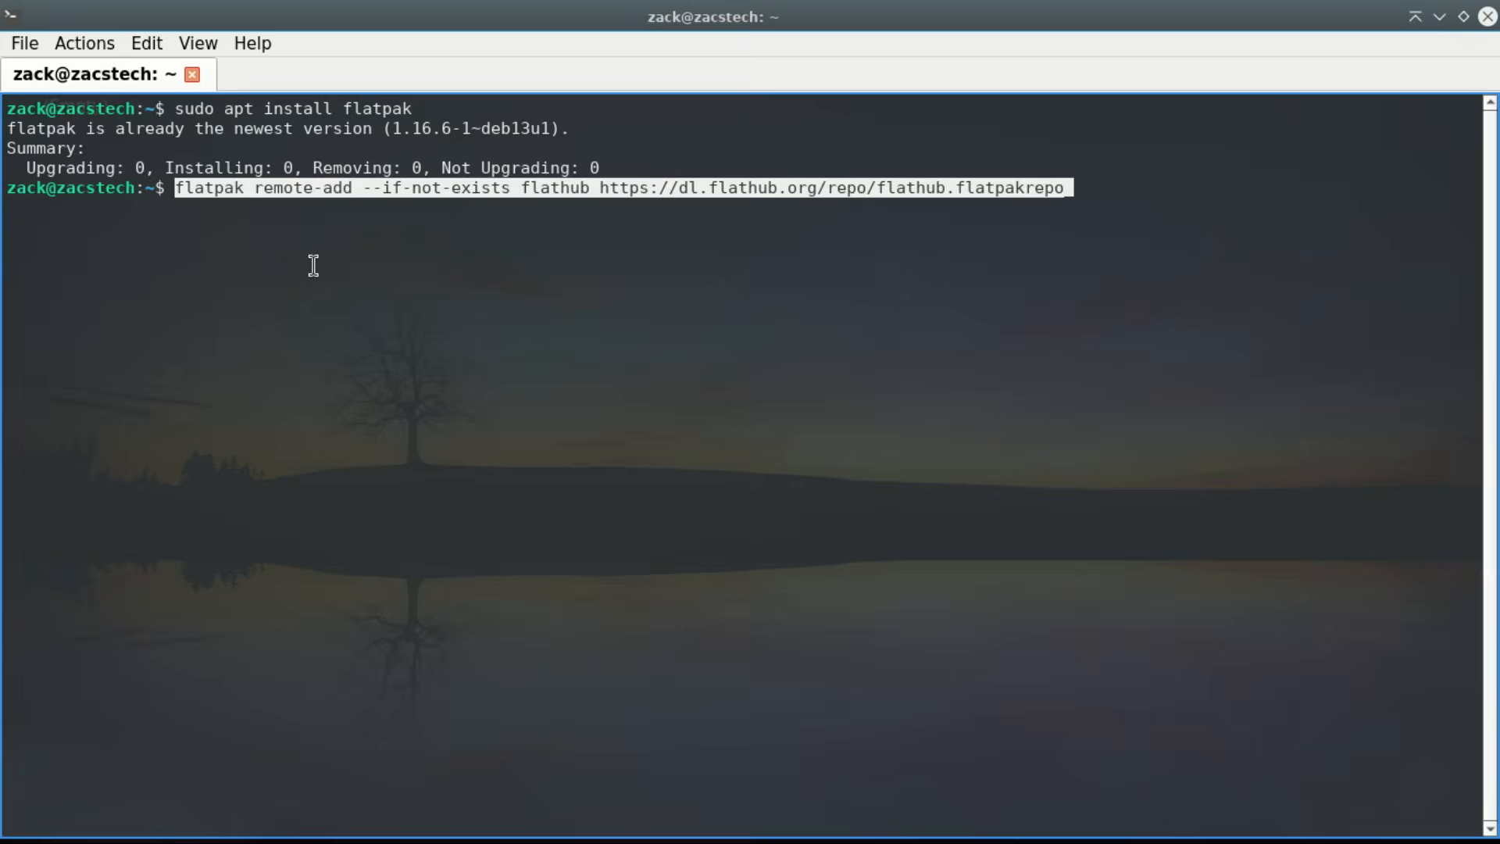
key(Return)
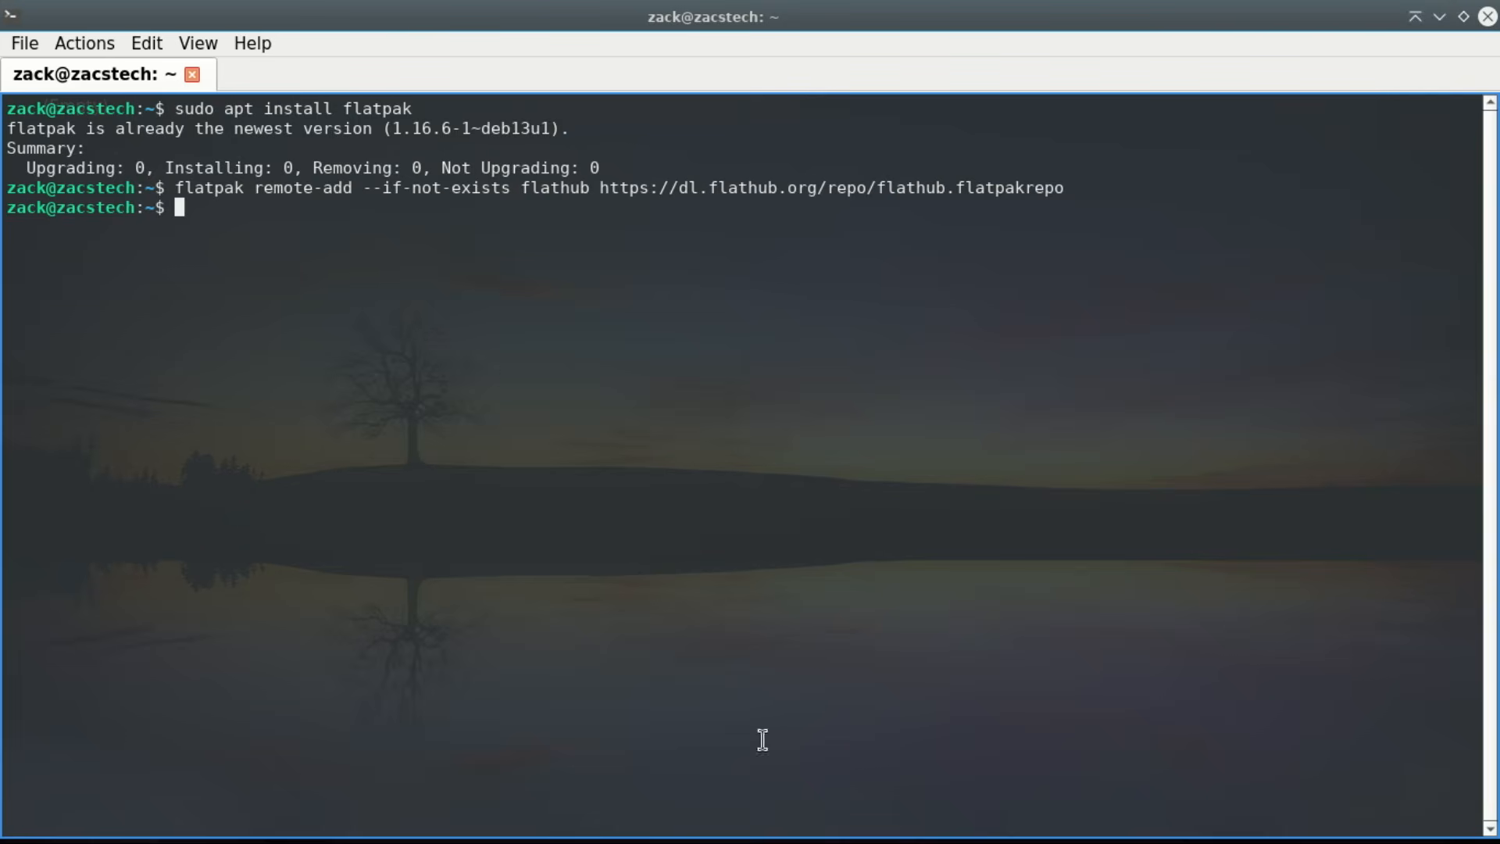
Copy the Install Bottles command from the page in Chrome and run it in the terminal: flatpak install flathub com.usebottles.bottles
mouse_move(836, 839)
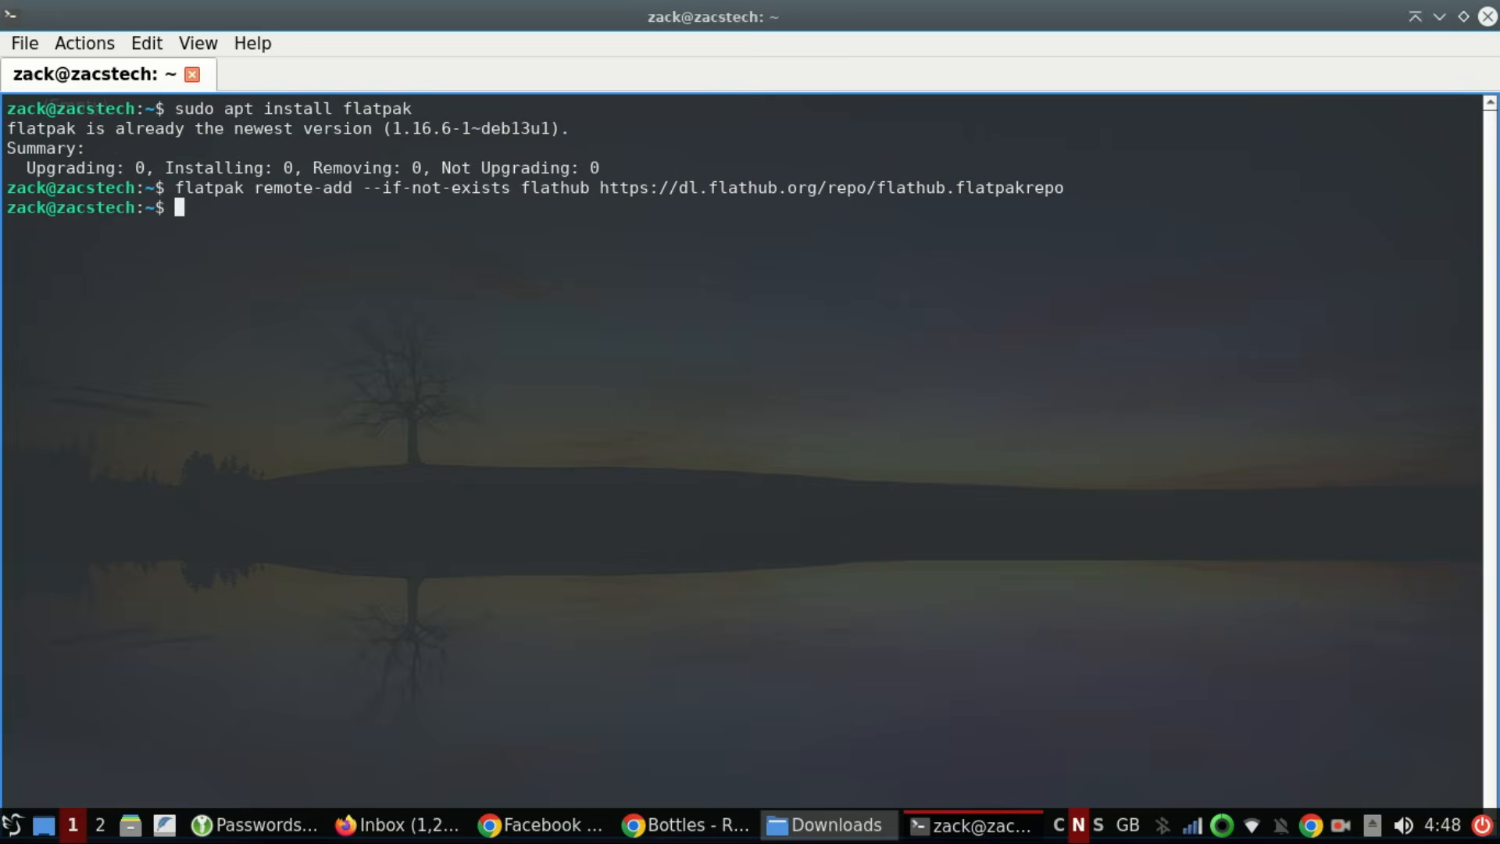
click(649, 832)
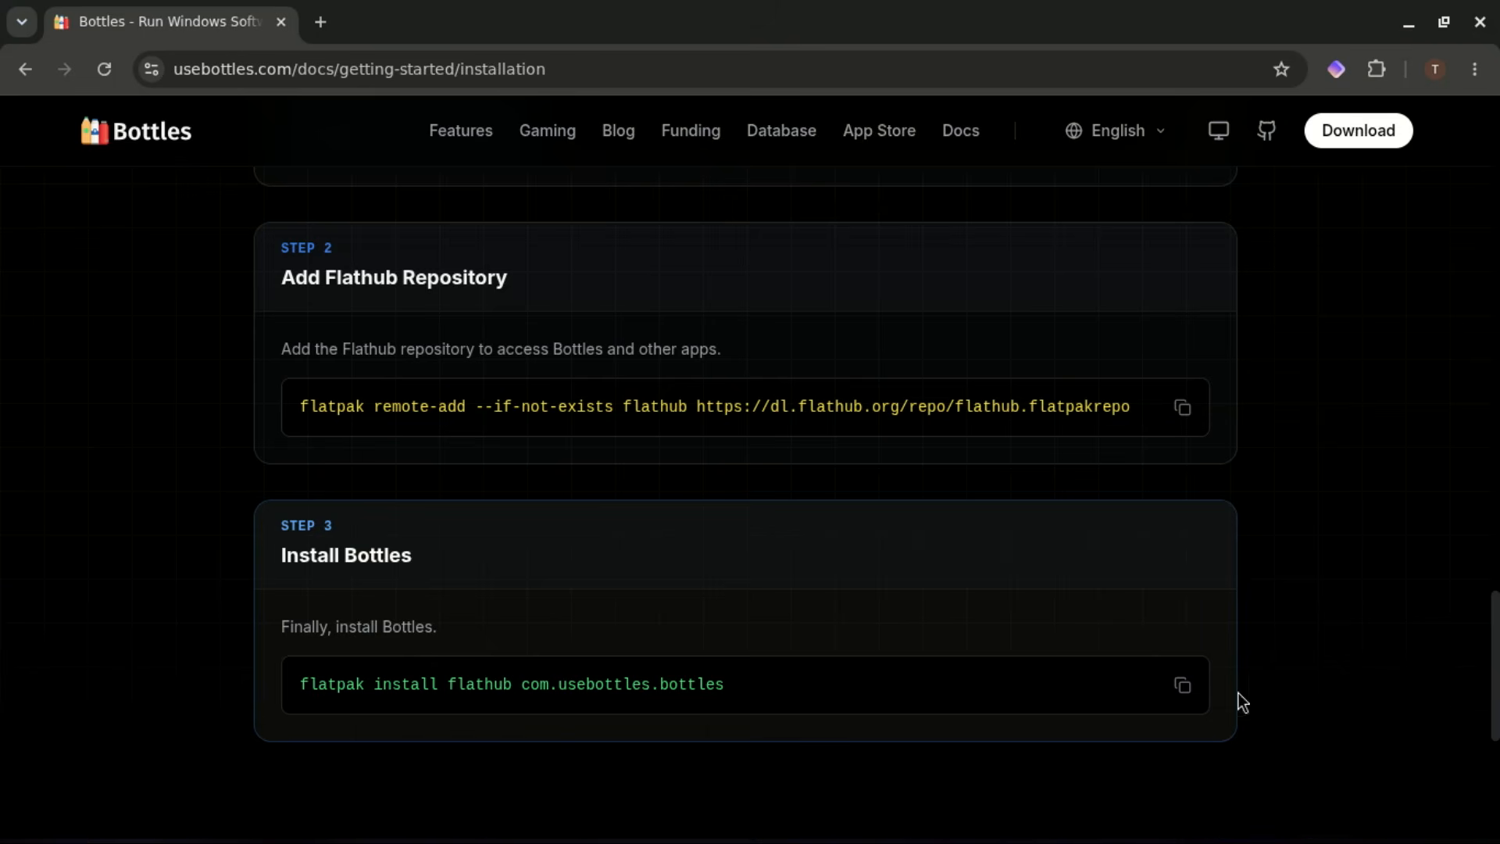
scroll(1250, 664, down, 3)
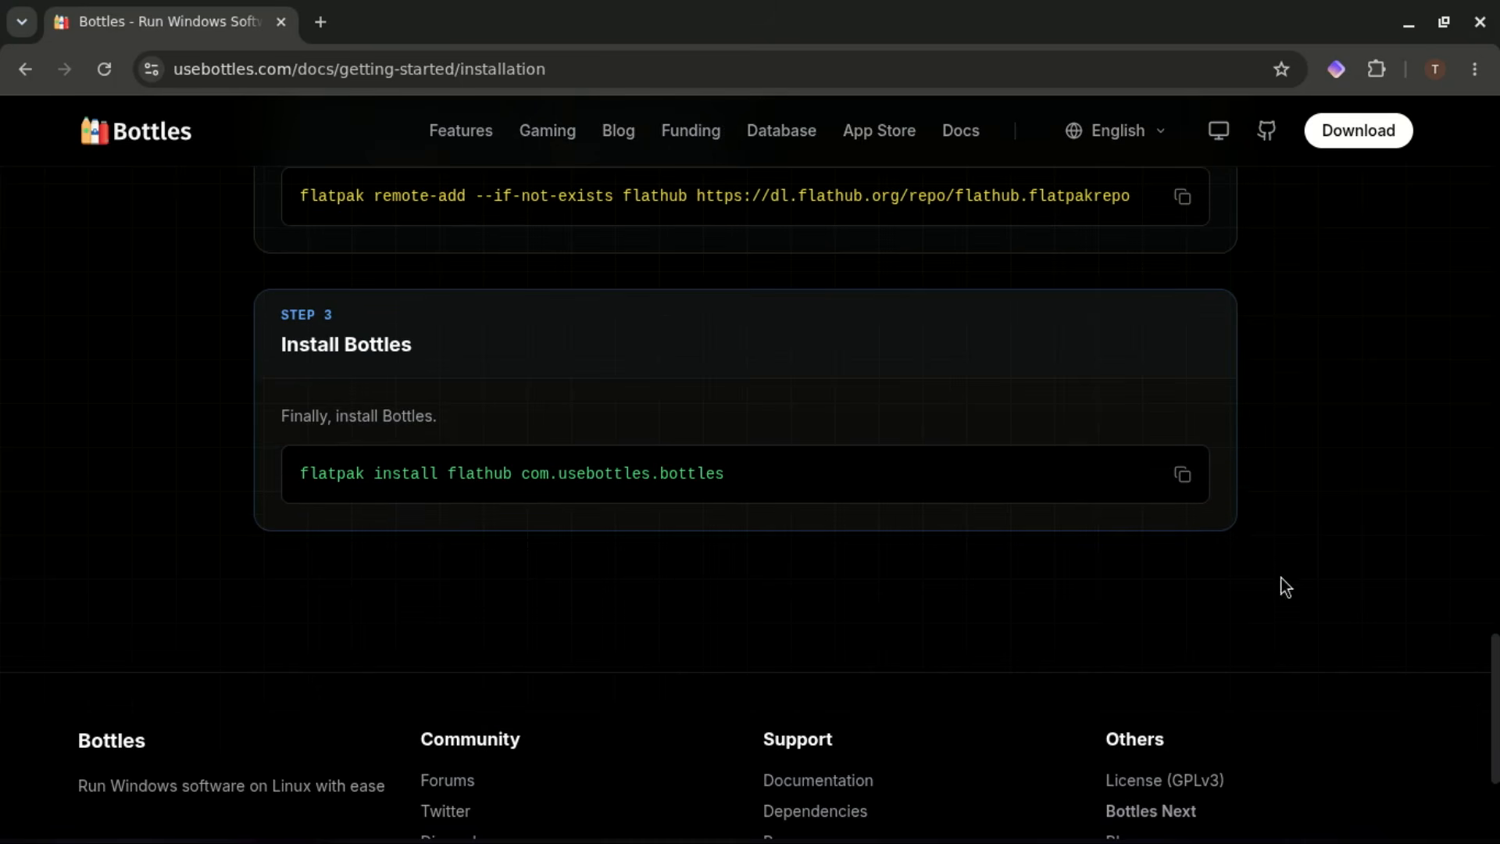
click(1179, 477)
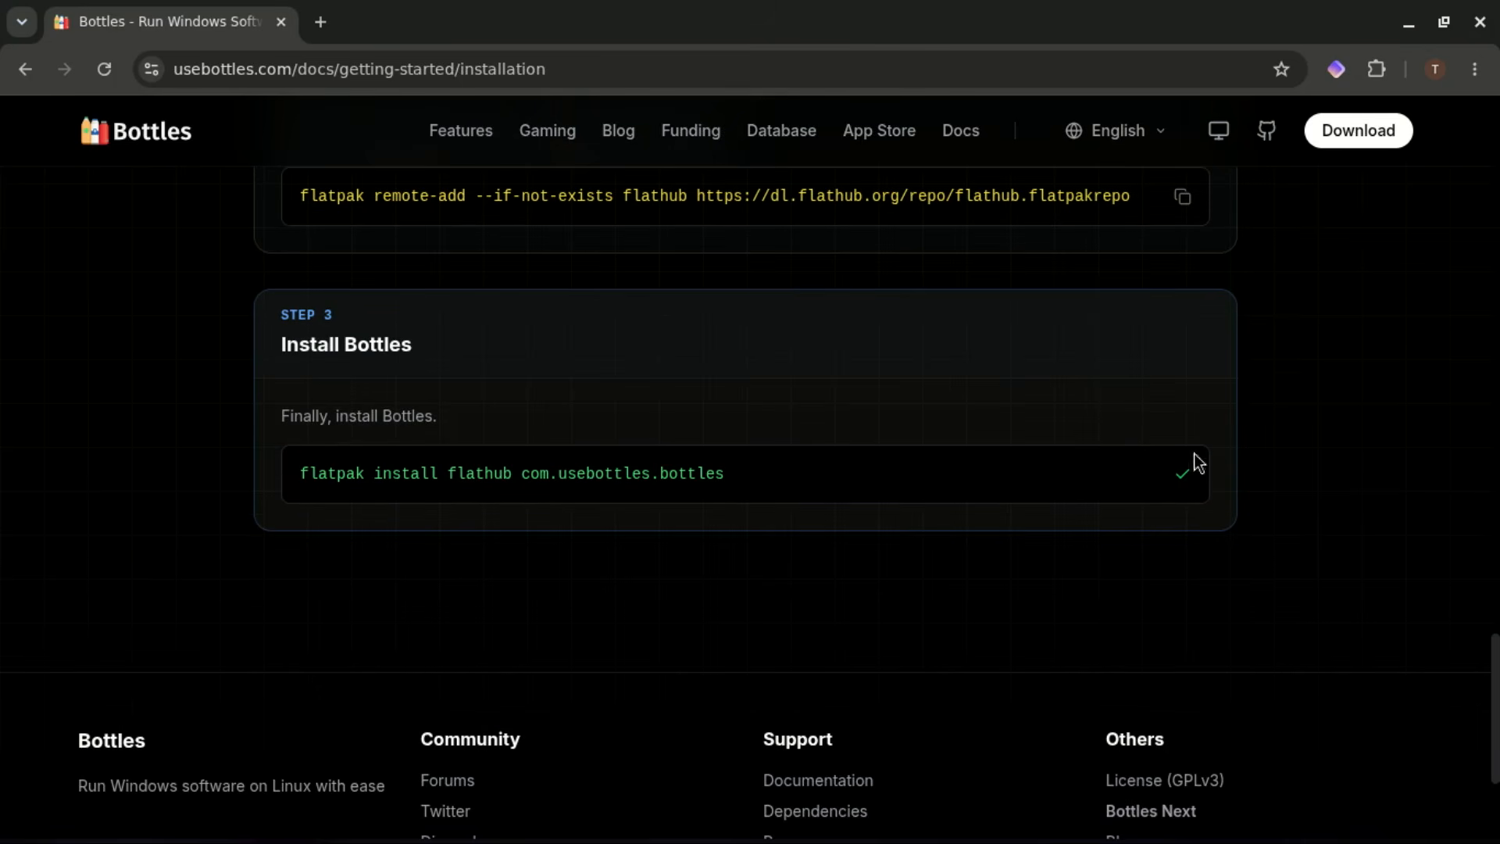
click(1420, 31)
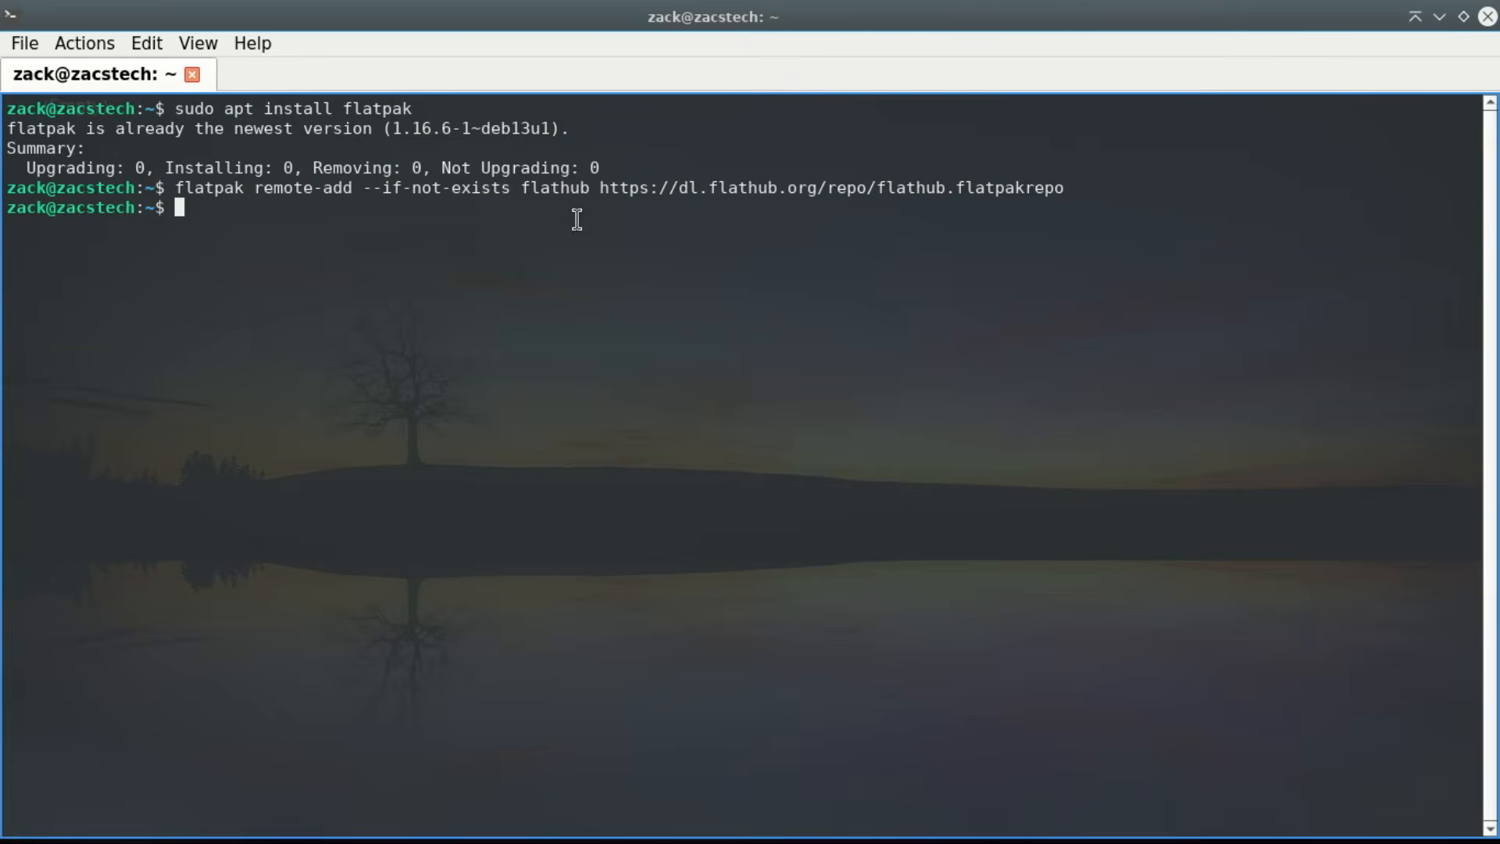
right_click(211, 209)
click(289, 272)
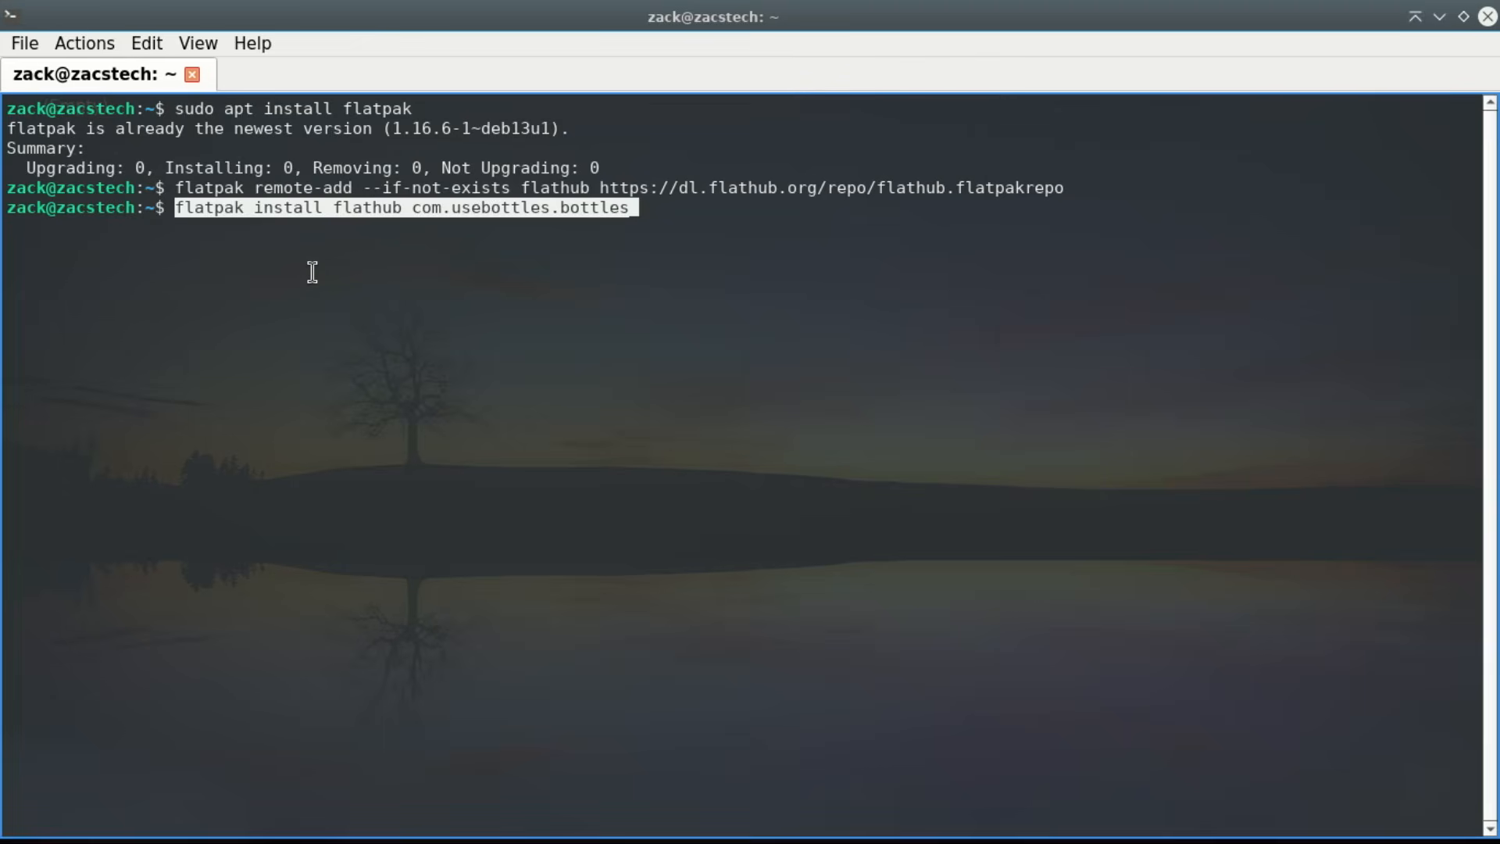
key(Return)
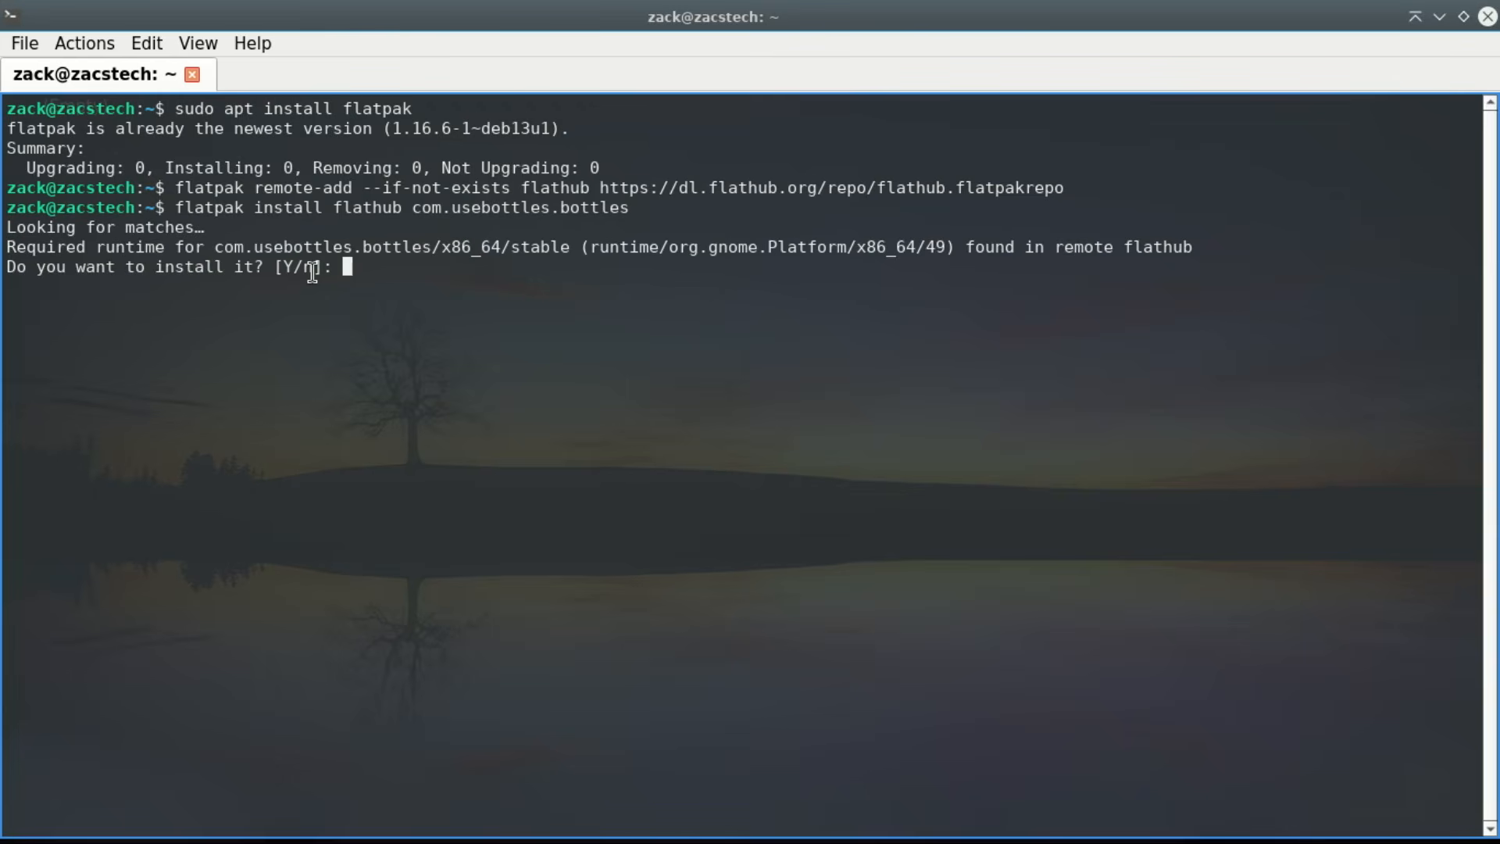
Answer y to install the required runtime and y to proceed with the changes to the system installation
text(y)
key(Return)
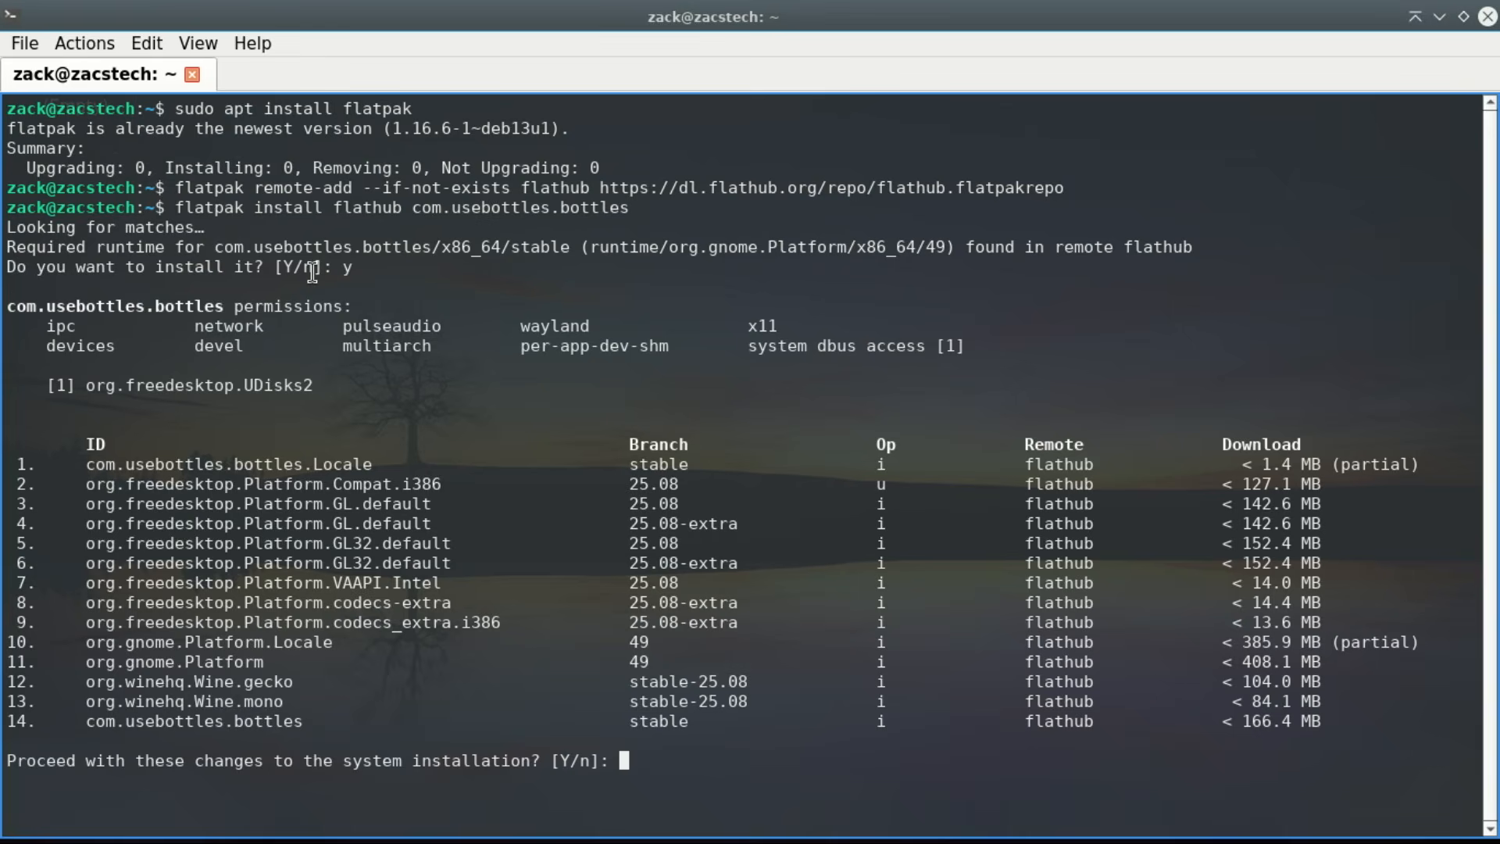
text(y)
key(Return)
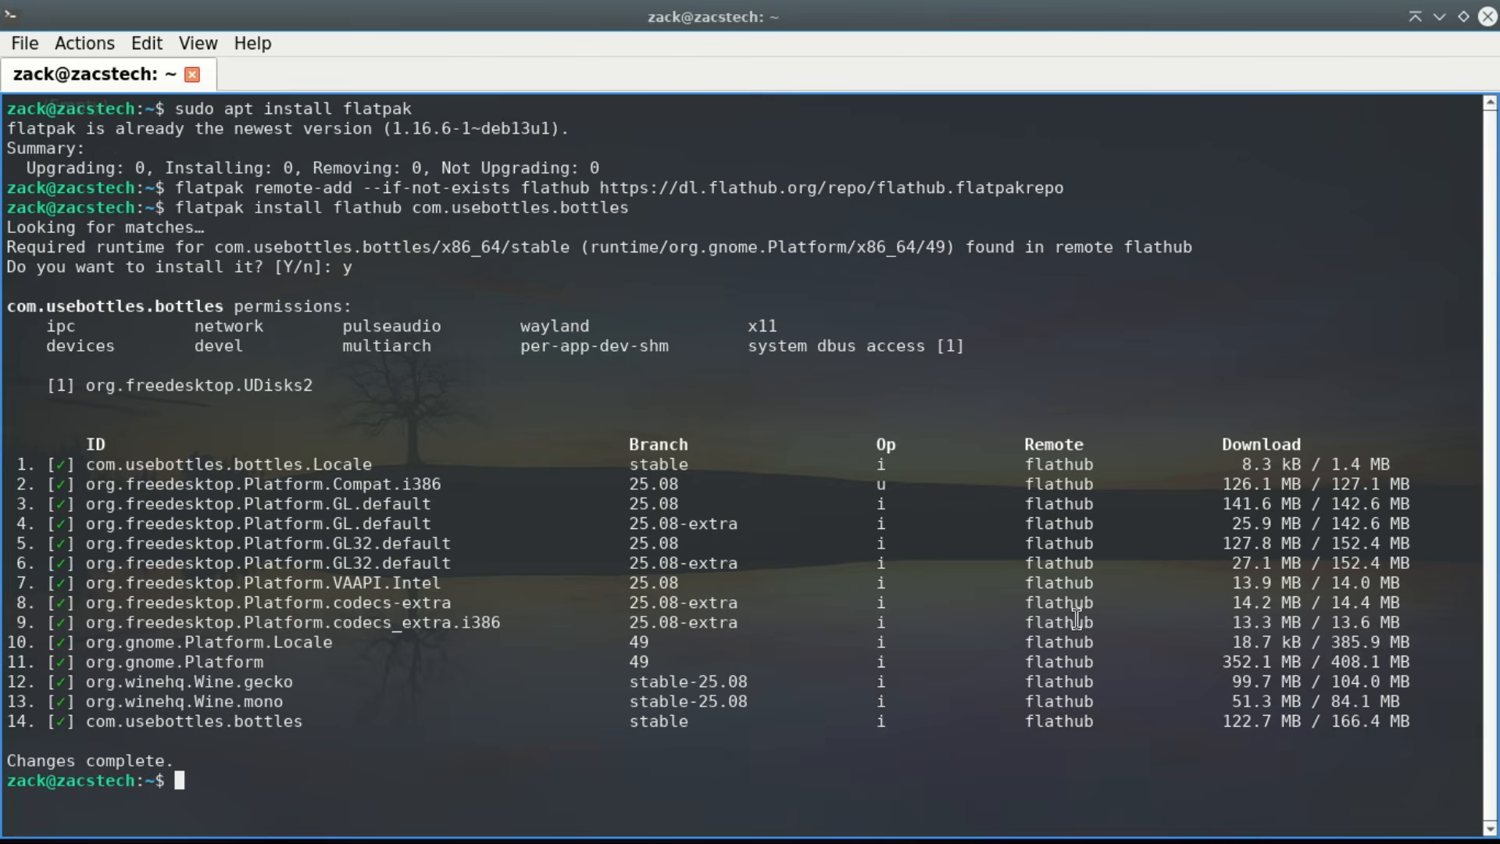
Clear the terminal, copy the Bottles run command from the web page and run it: flatpak run com.usebottles.bottles
text(clear)
key(Return)
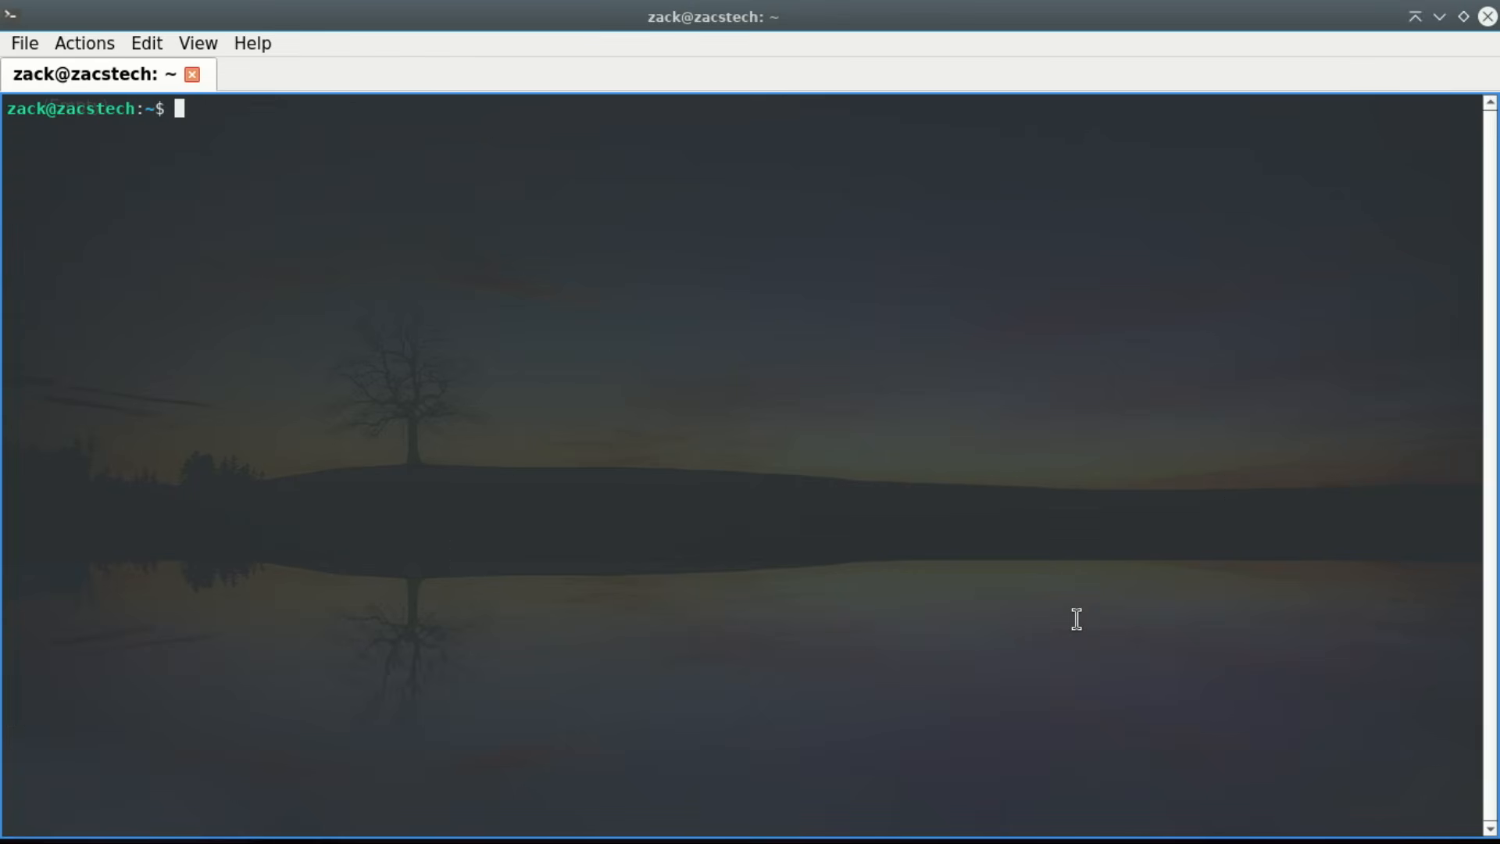
click(1438, 19)
right_click(224, 187)
click(311, 252)
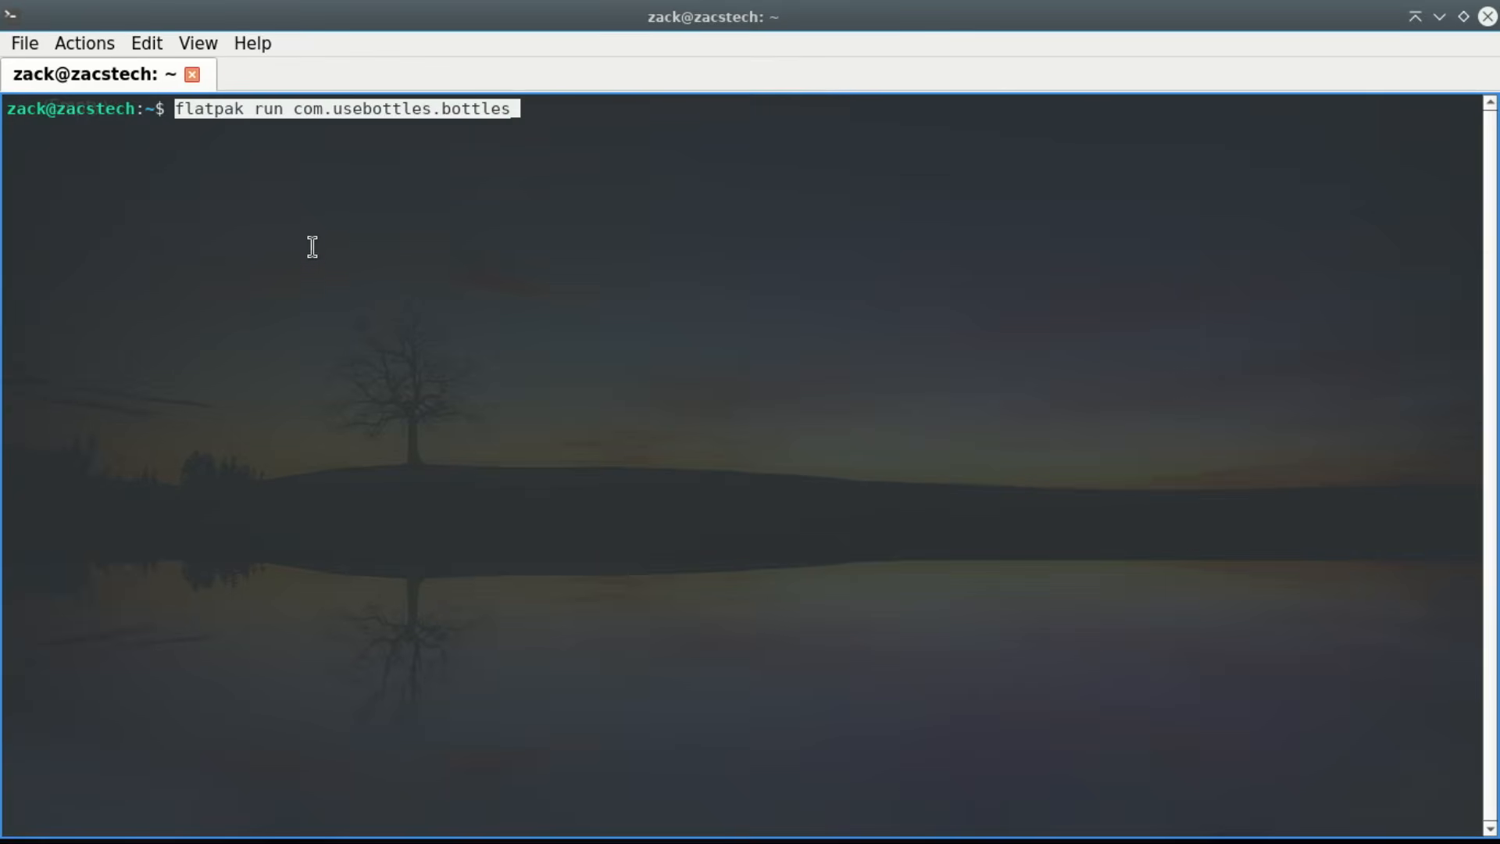
key(Right)
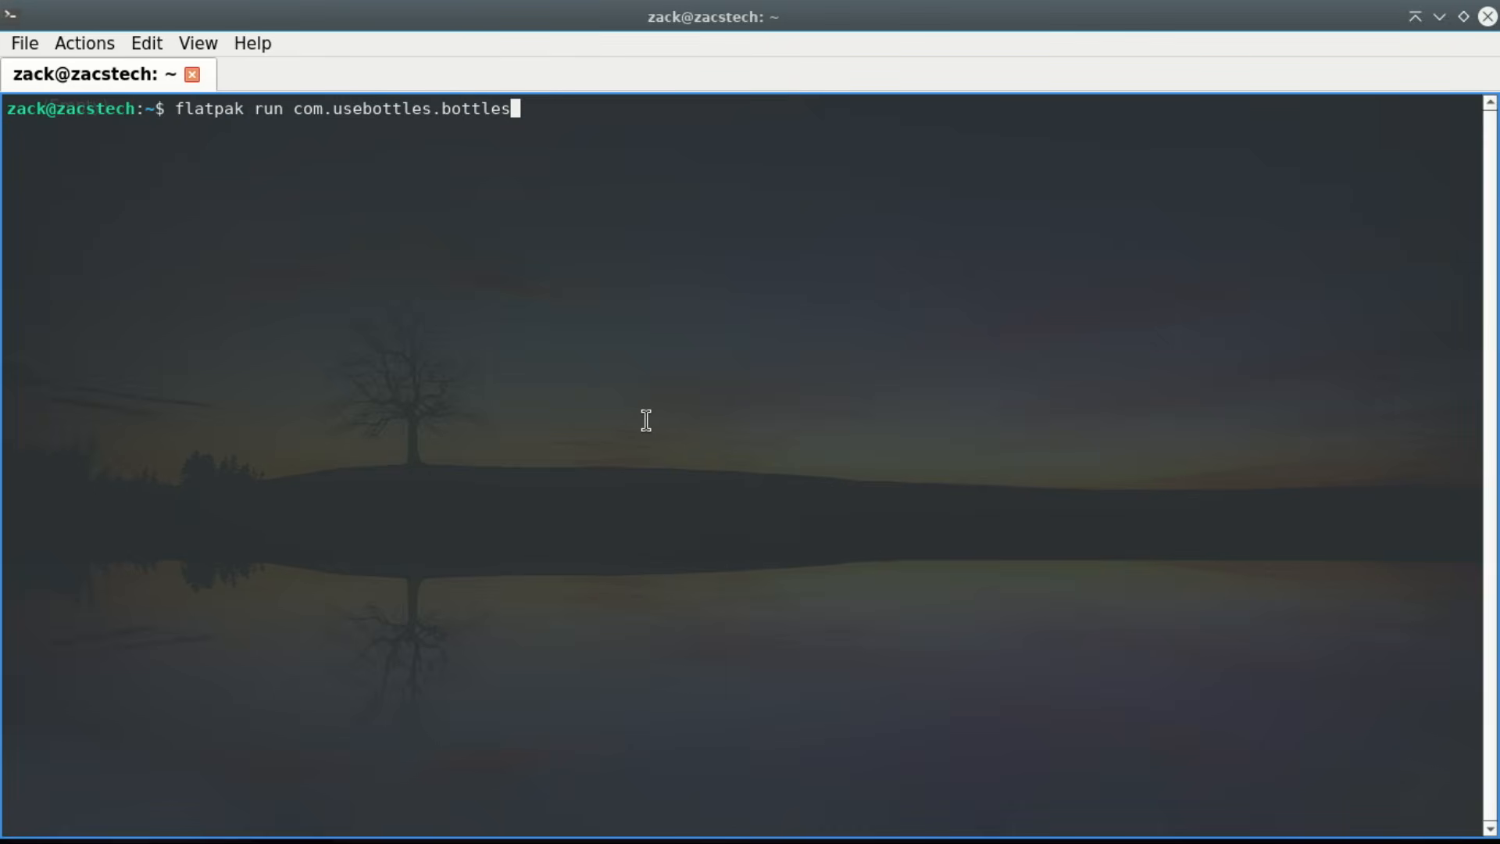
key(Return)
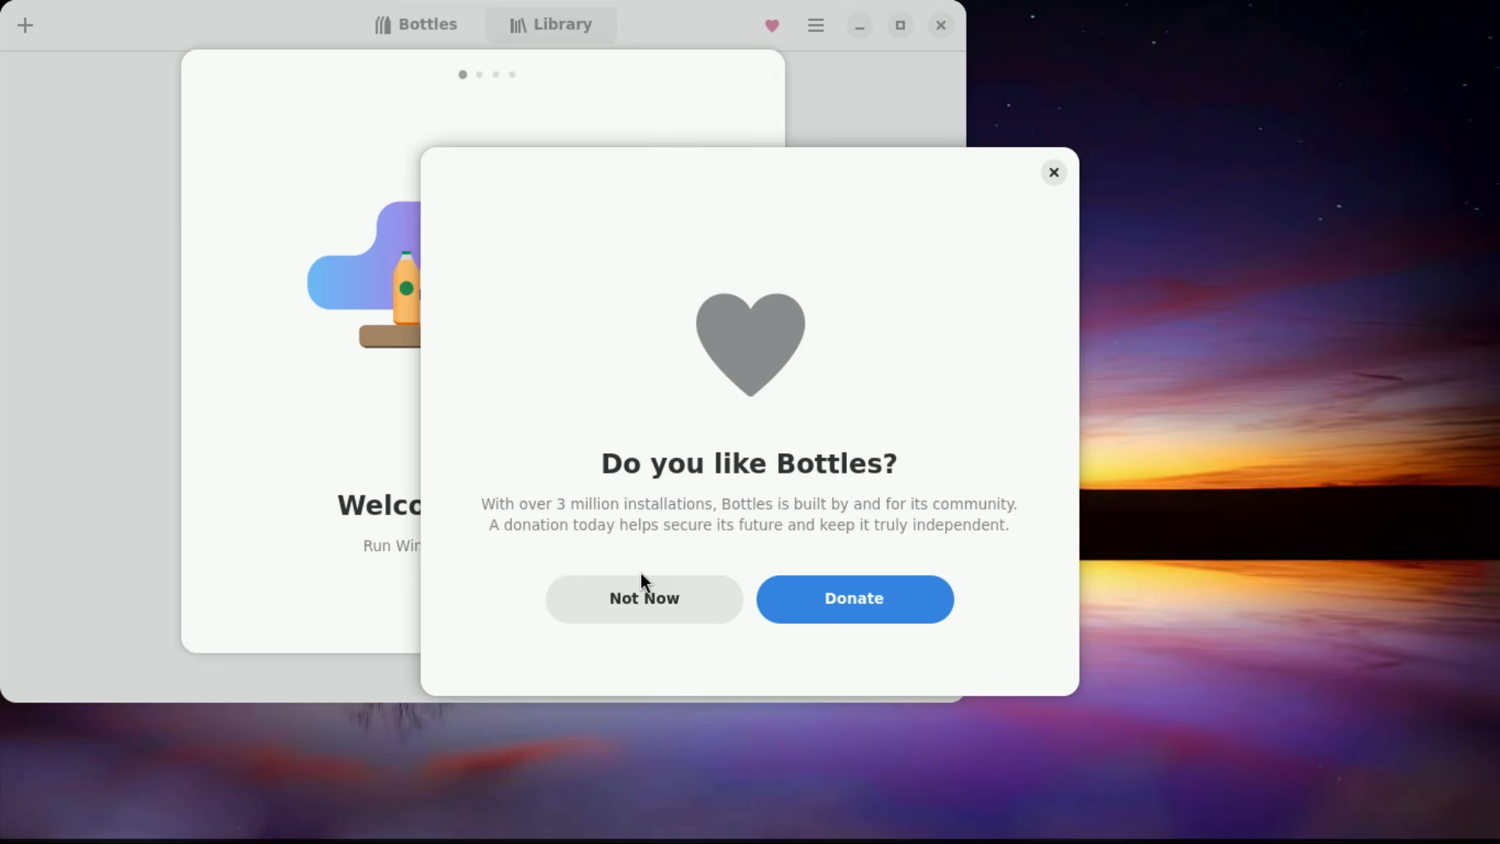
Decline the donation request in Bottles and complete the welcome setup through to starting to use the program
click(645, 602)
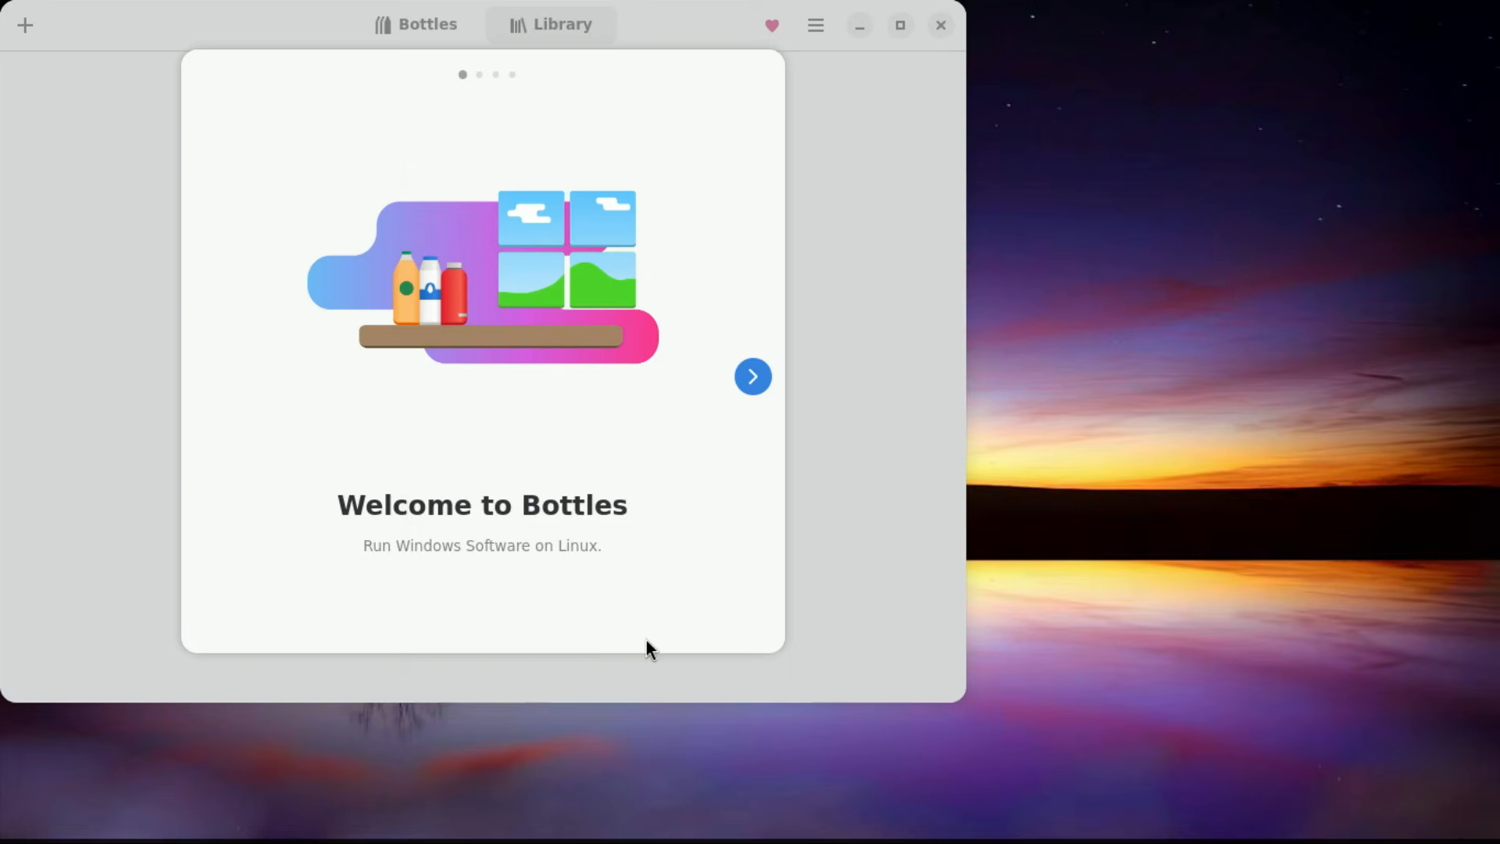
click(756, 384)
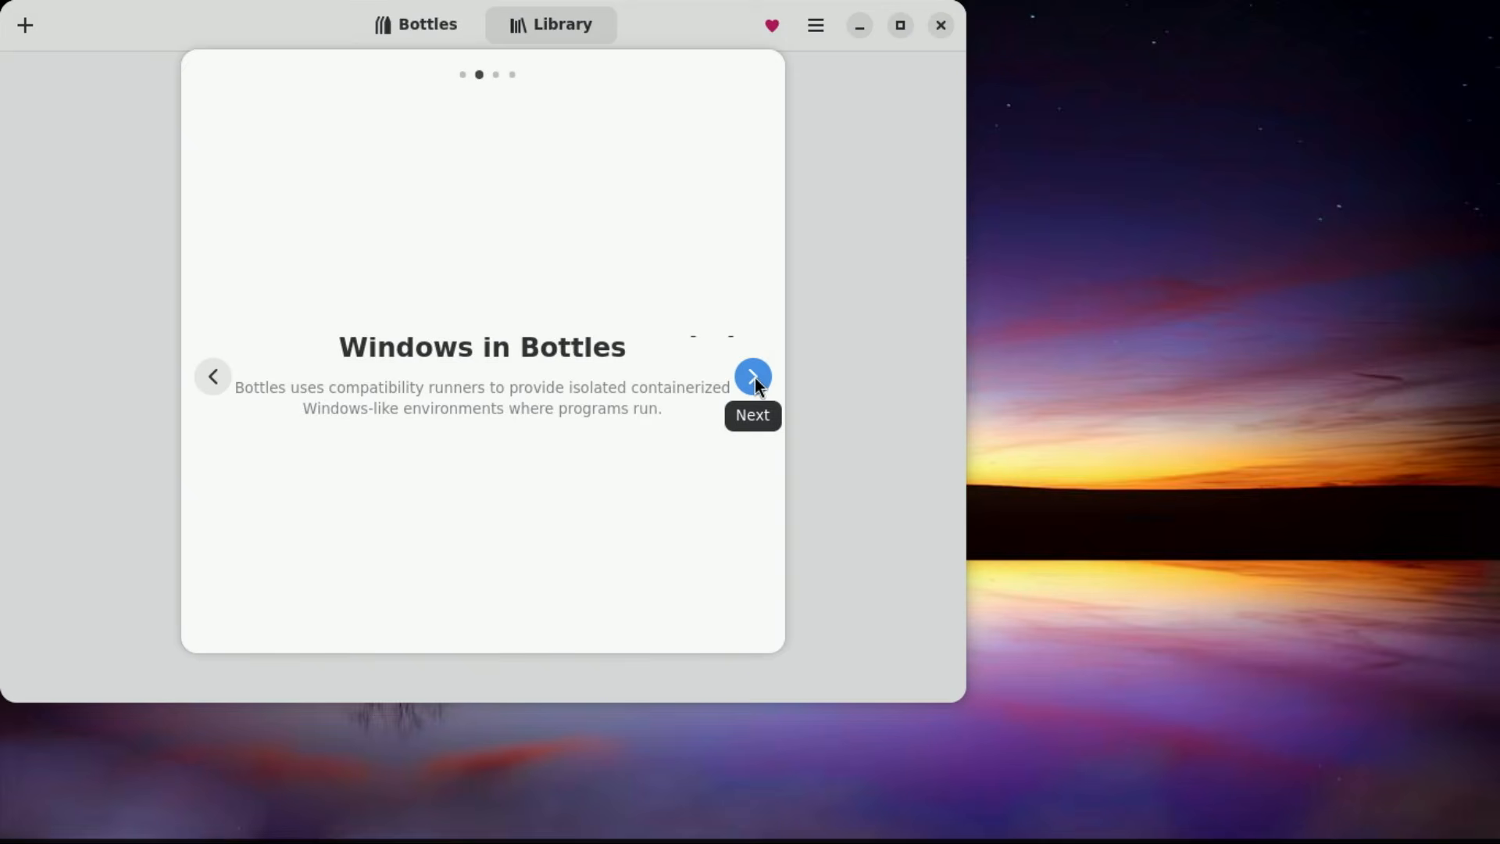
click(754, 378)
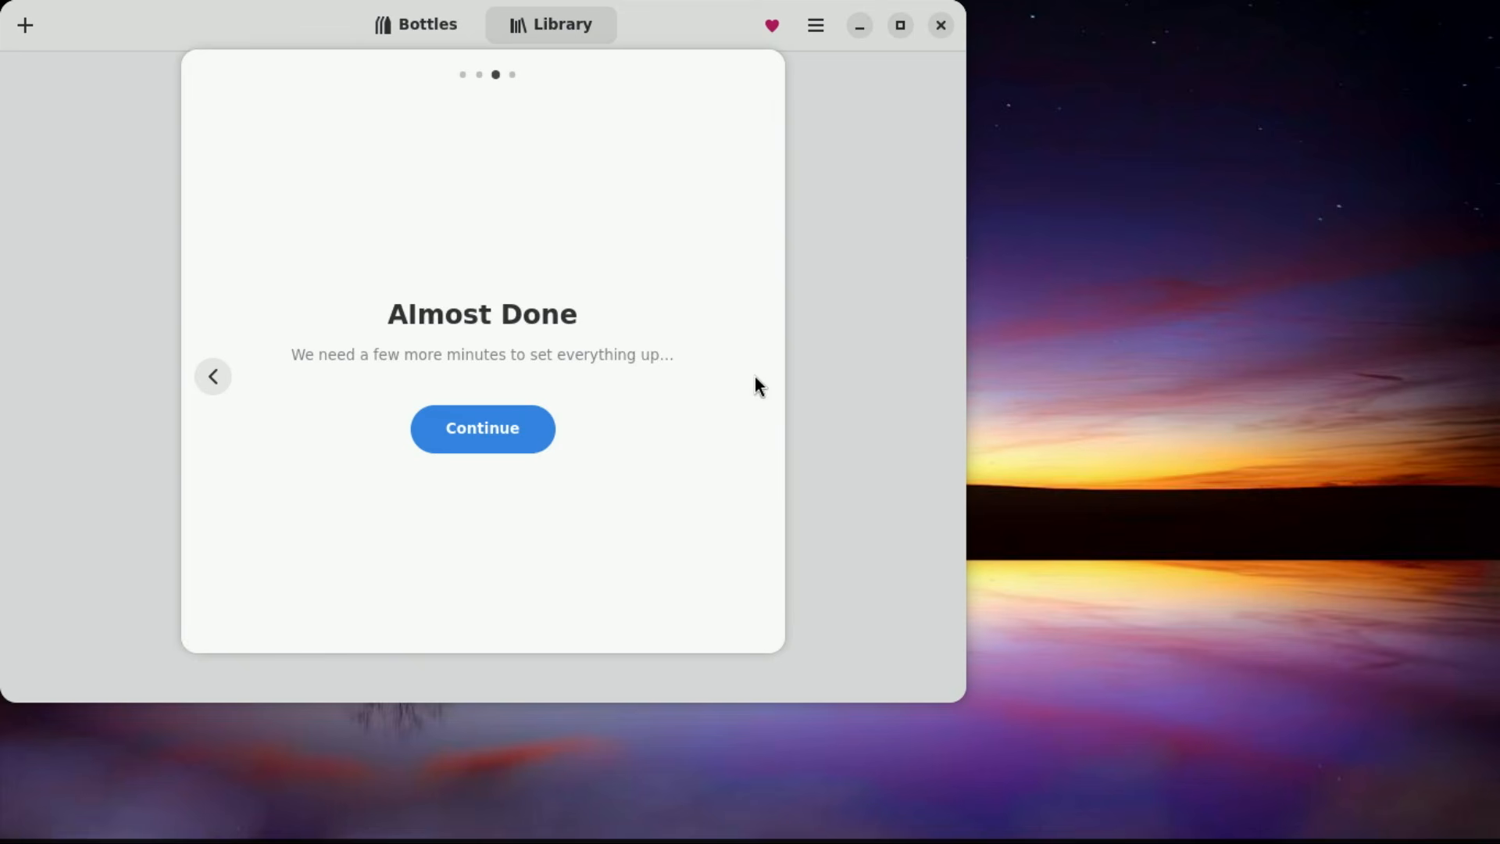
click(513, 426)
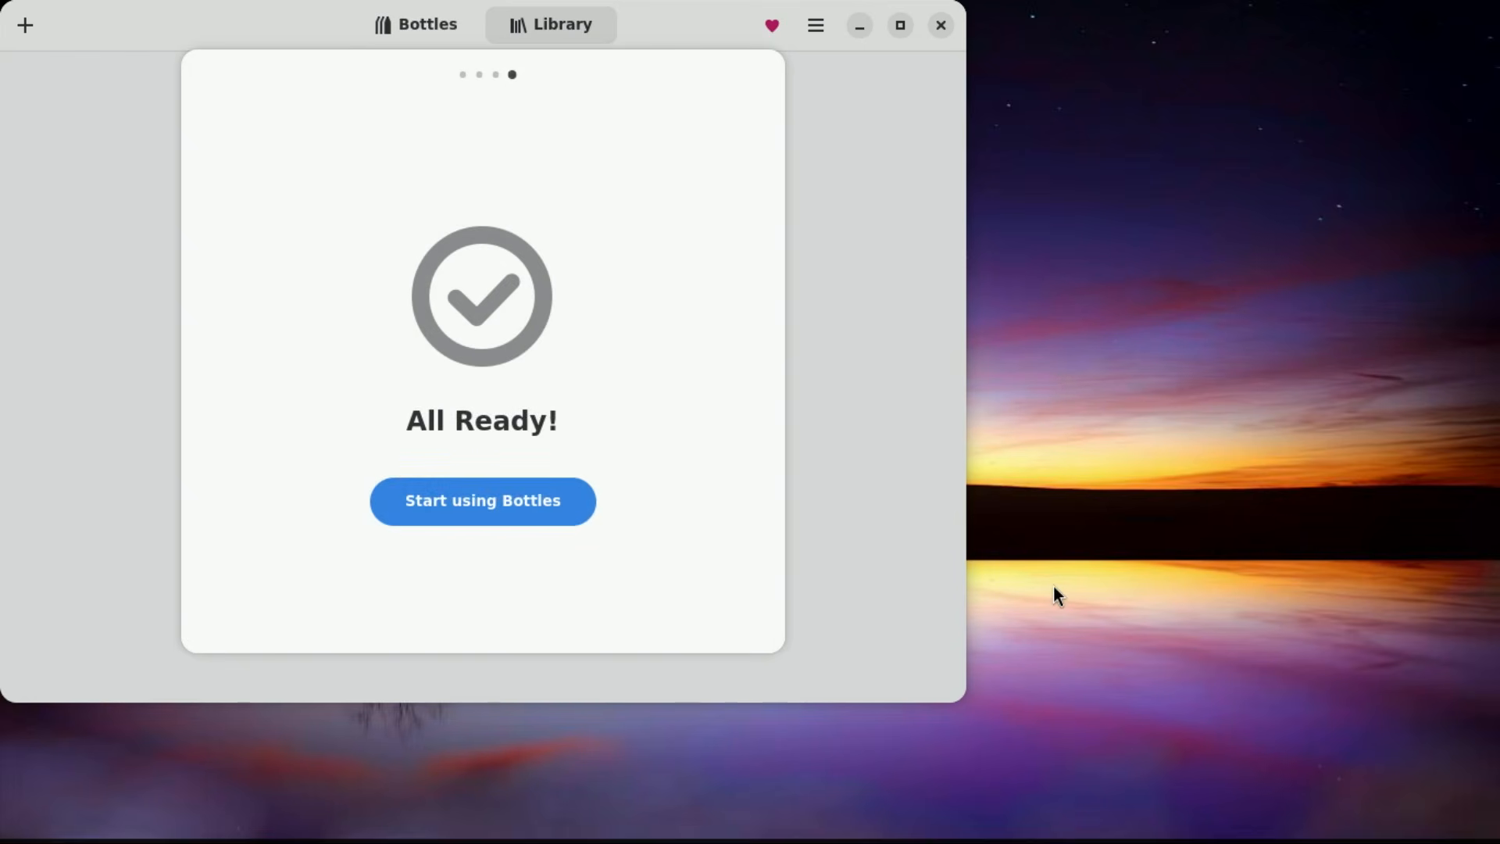
click(493, 500)
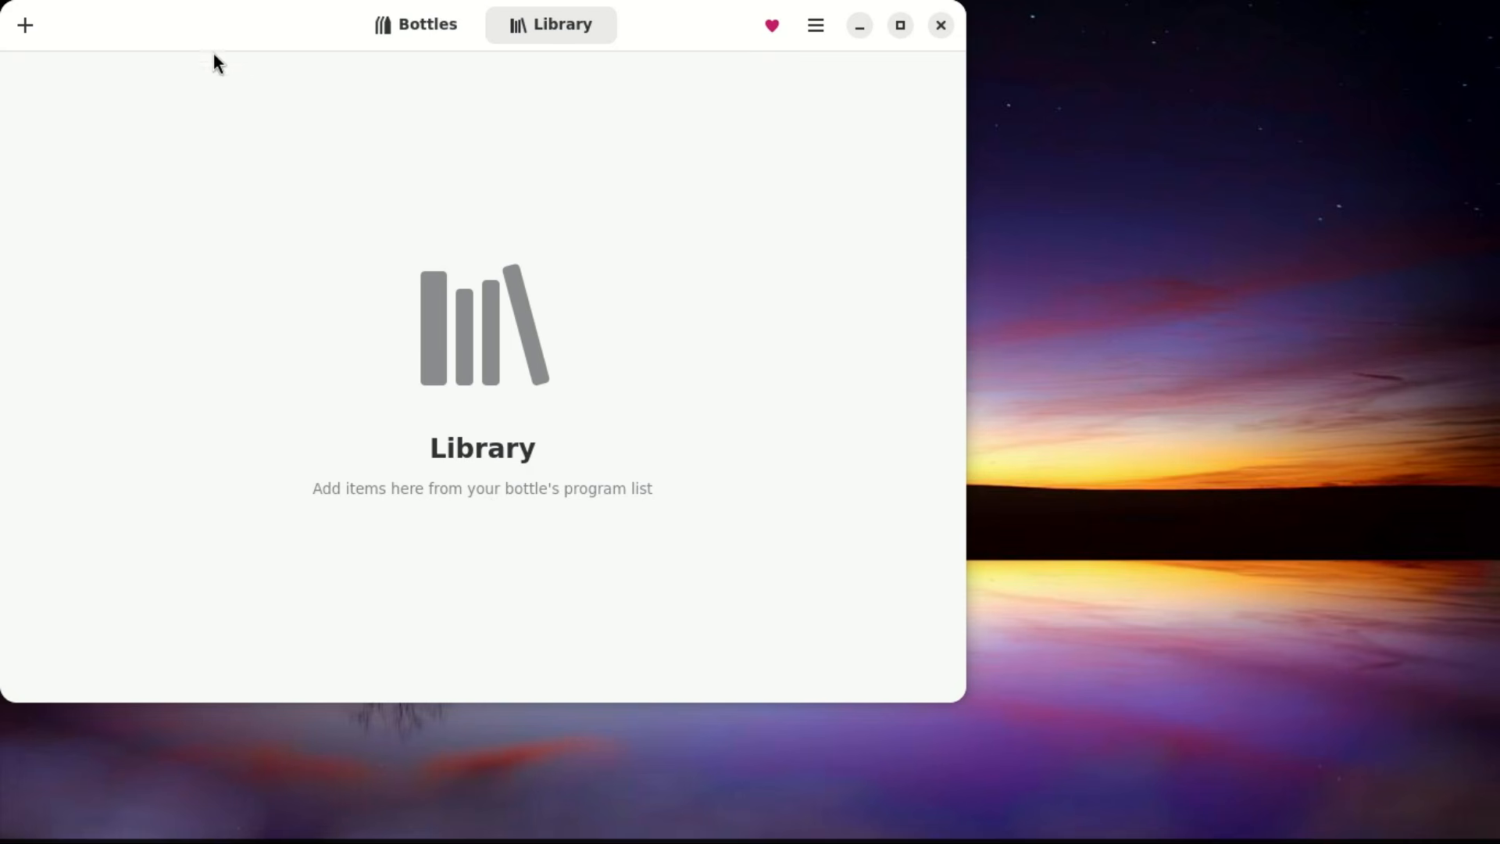
Create a new Application bottle named Notepad++ with the soda-9.0-1 runner and default directory, and open its details
drag(211, 37, 419, 79)
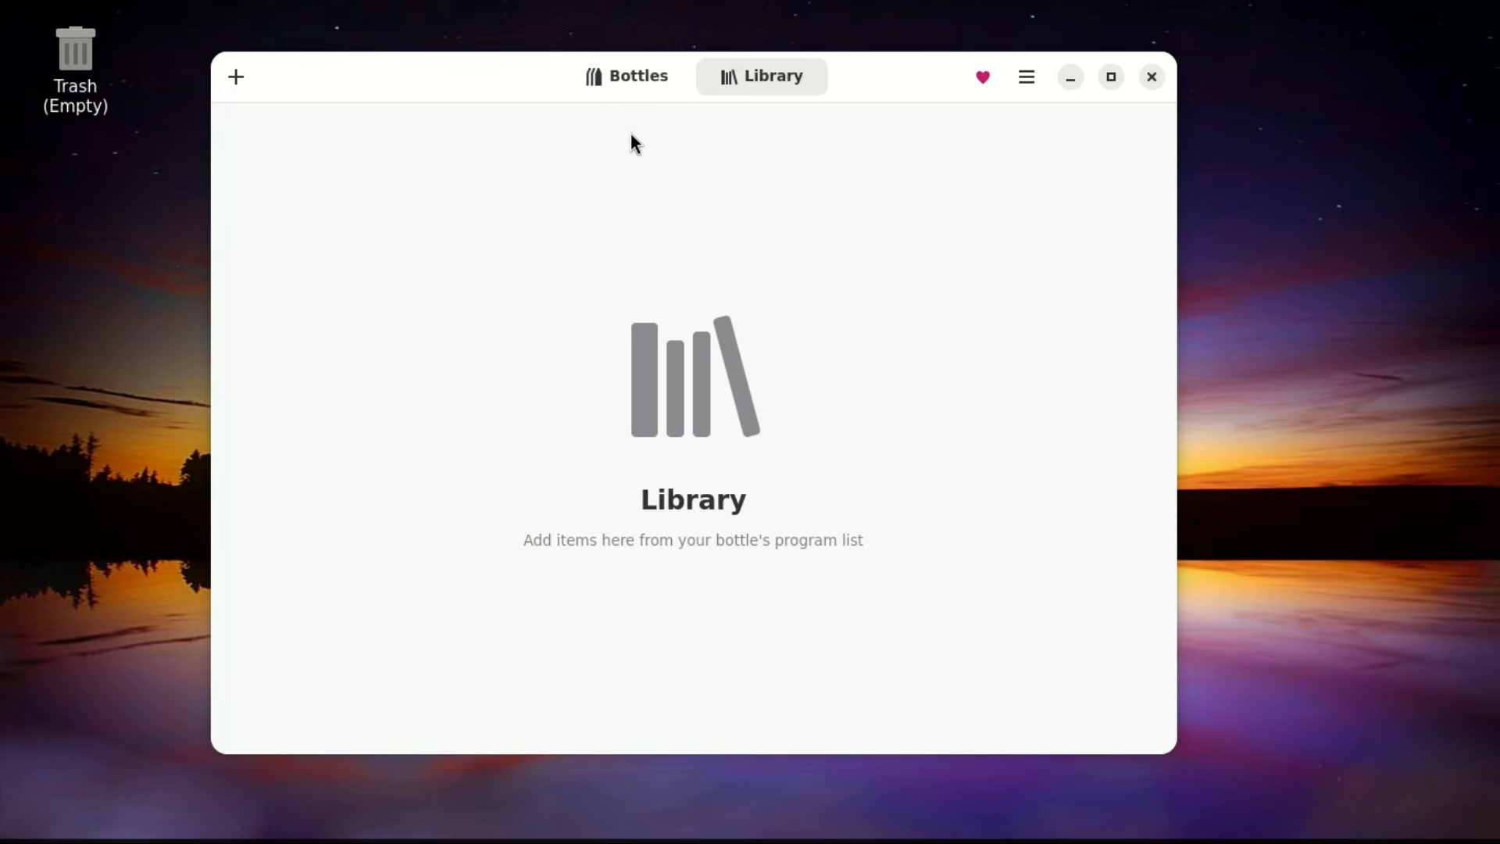
click(620, 90)
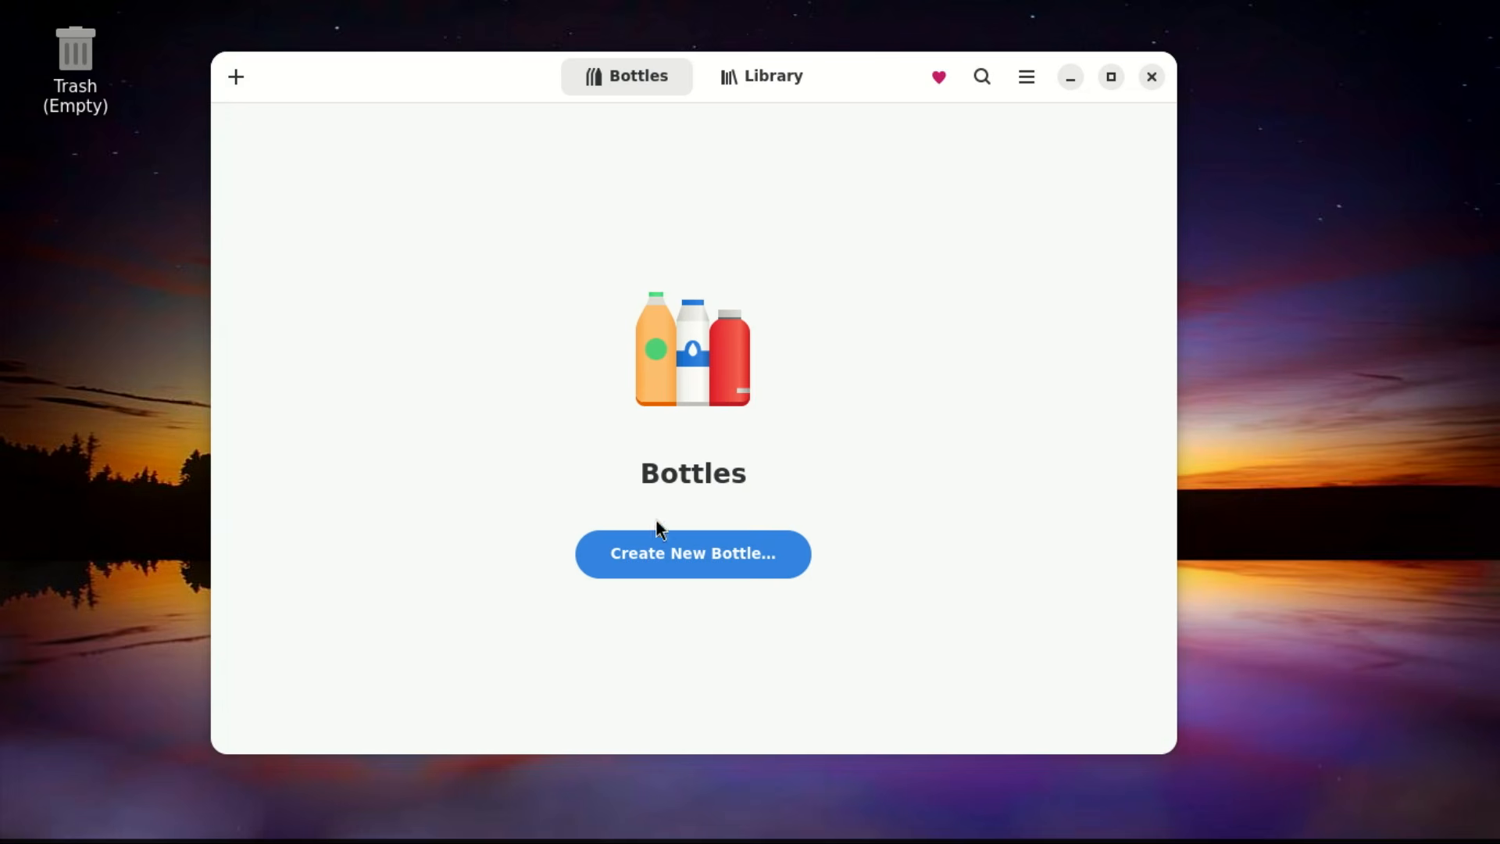
click(704, 551)
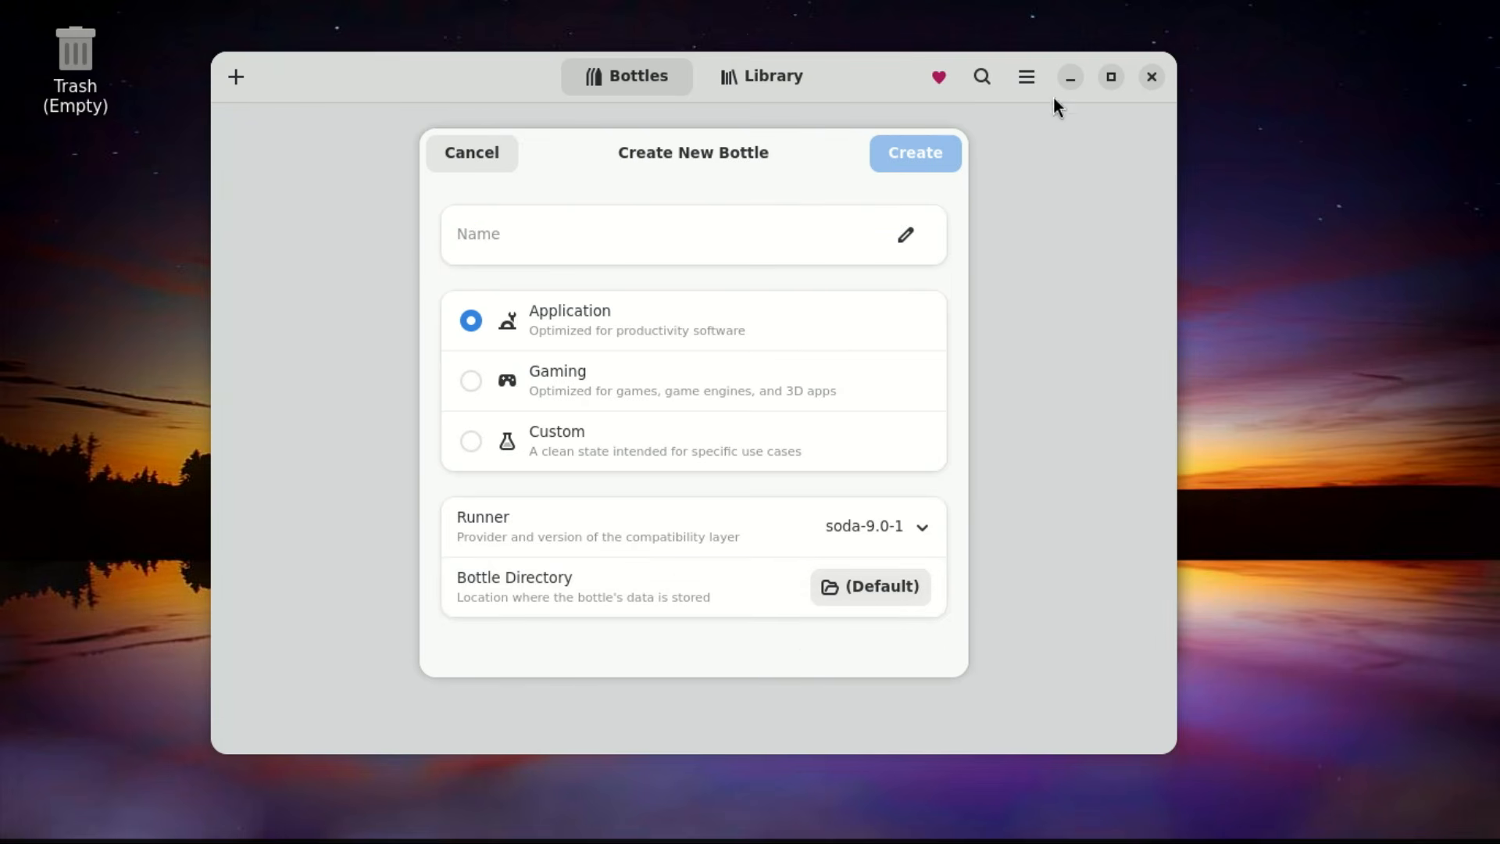
text(No)
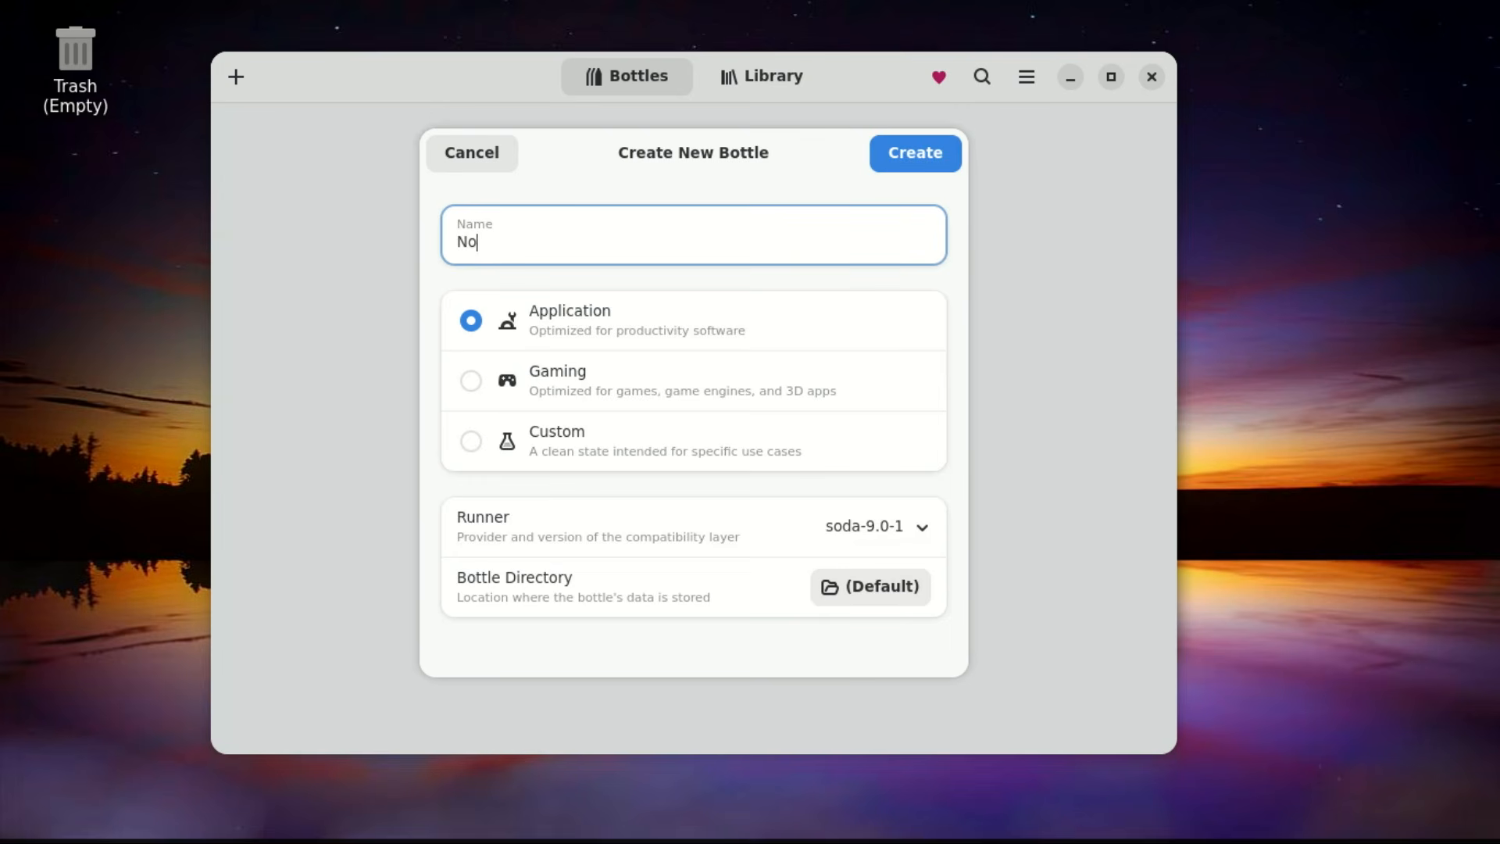
text(tepad++)
click(916, 157)
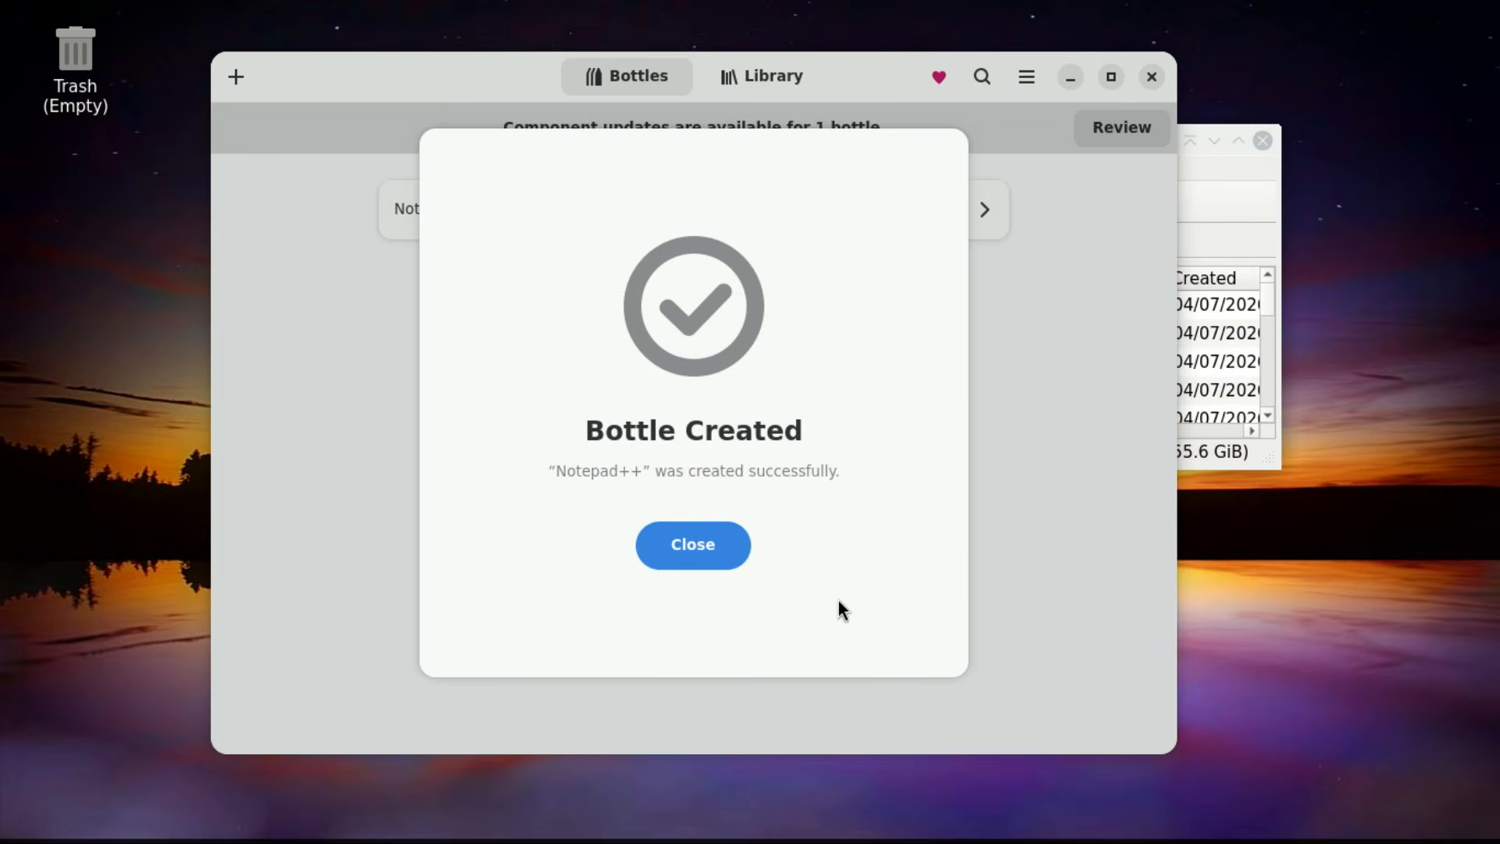
click(691, 547)
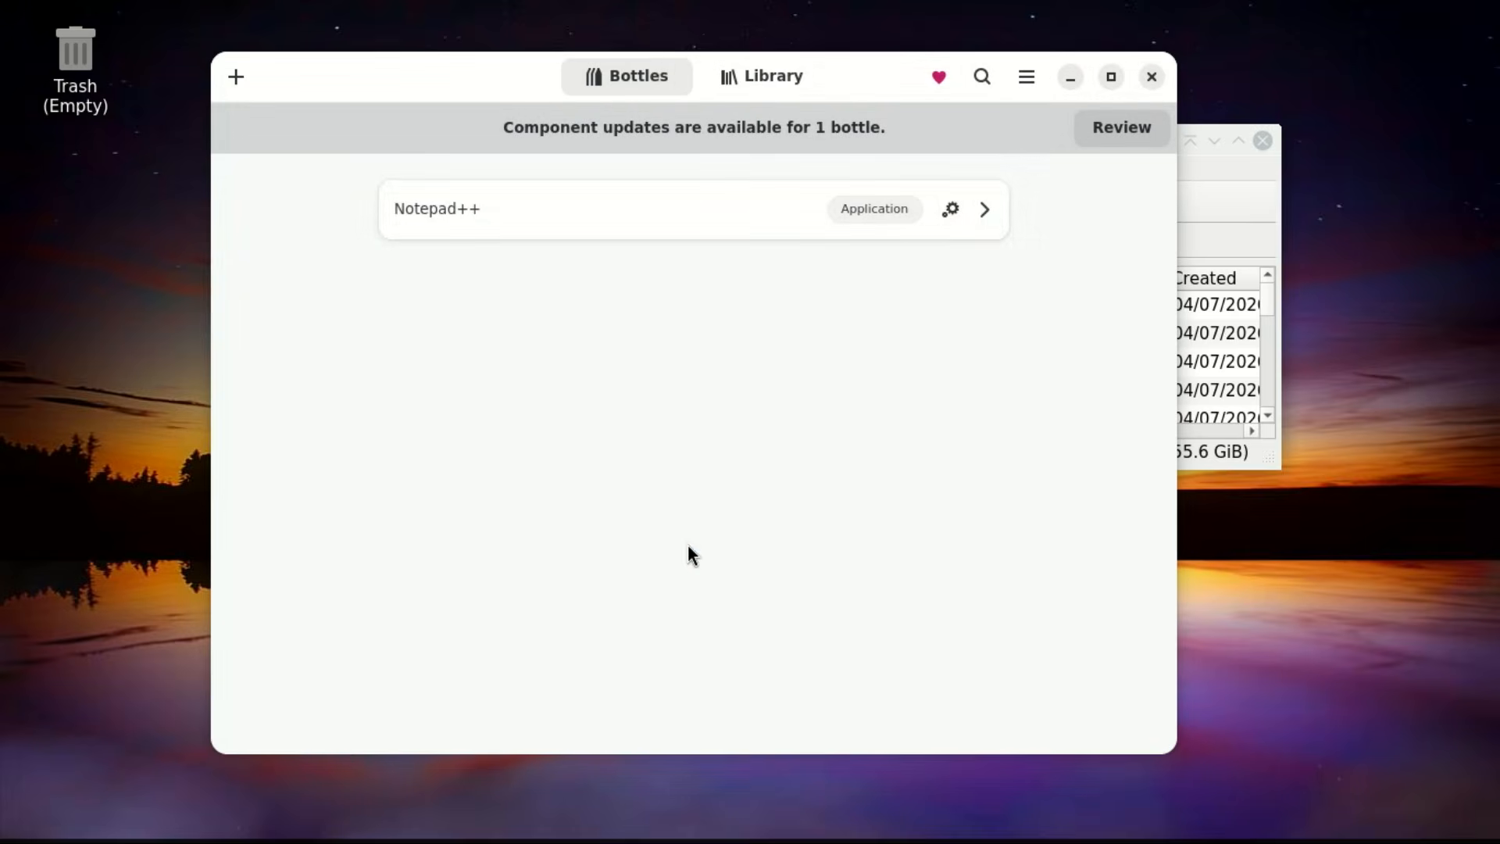
click(983, 209)
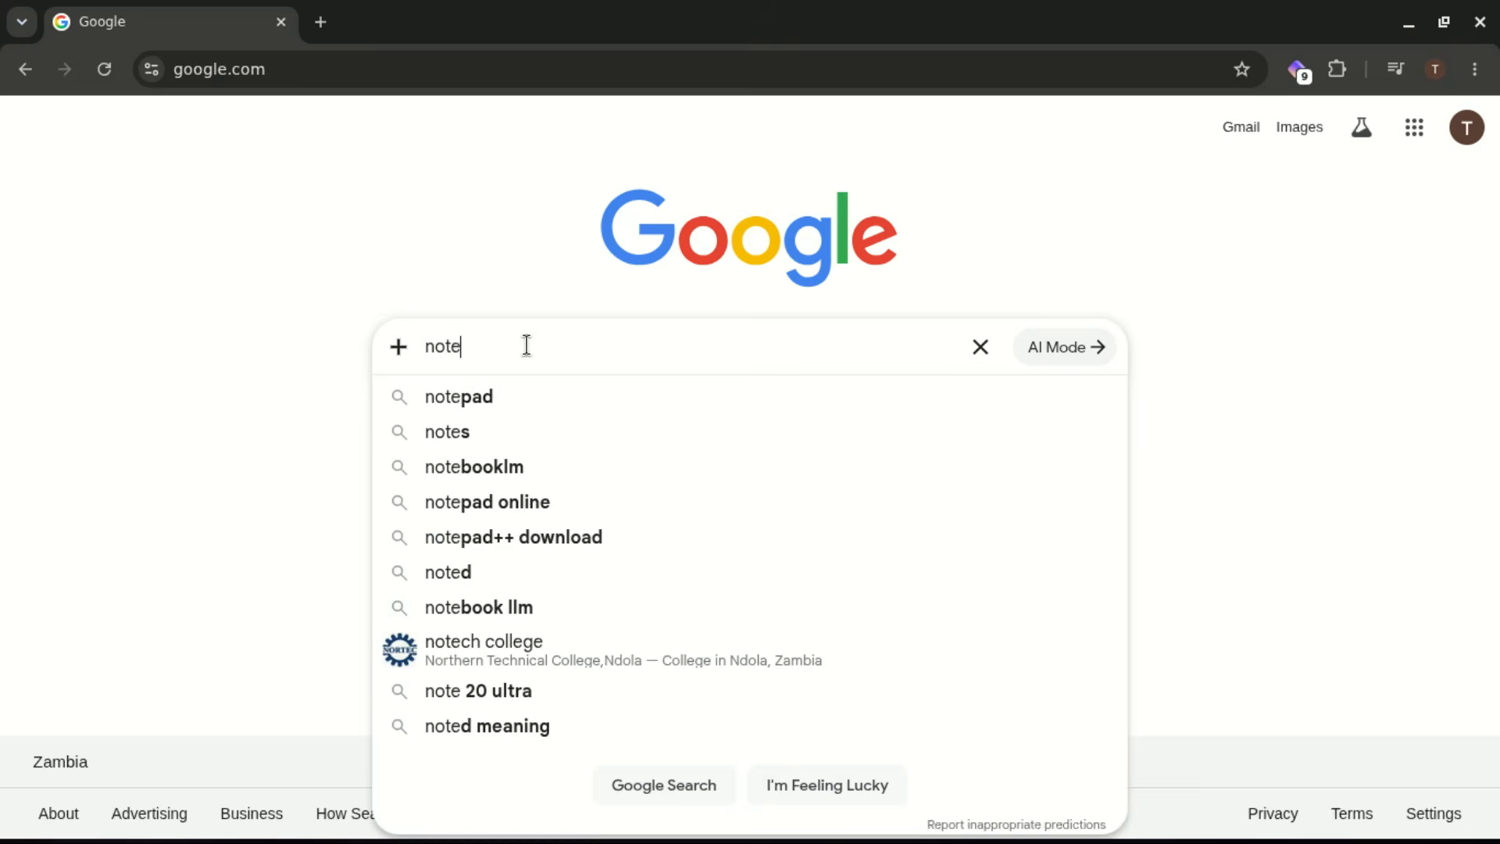
In Chrome, search Google for notepad++ download and open the Notepad++ v8.9.6.2 page from the official downloads list
text(pad)
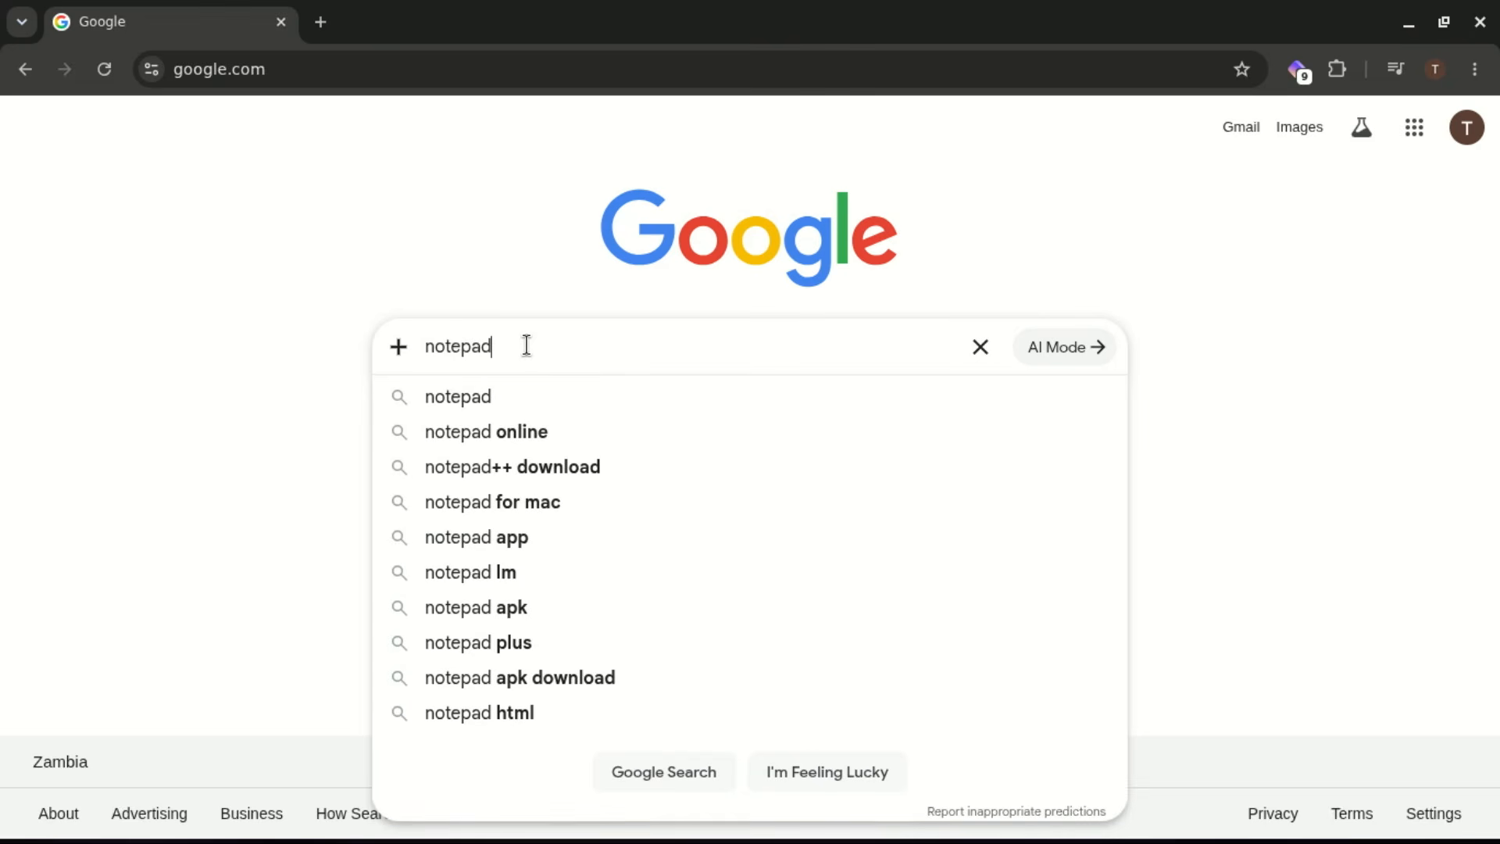
click(515, 472)
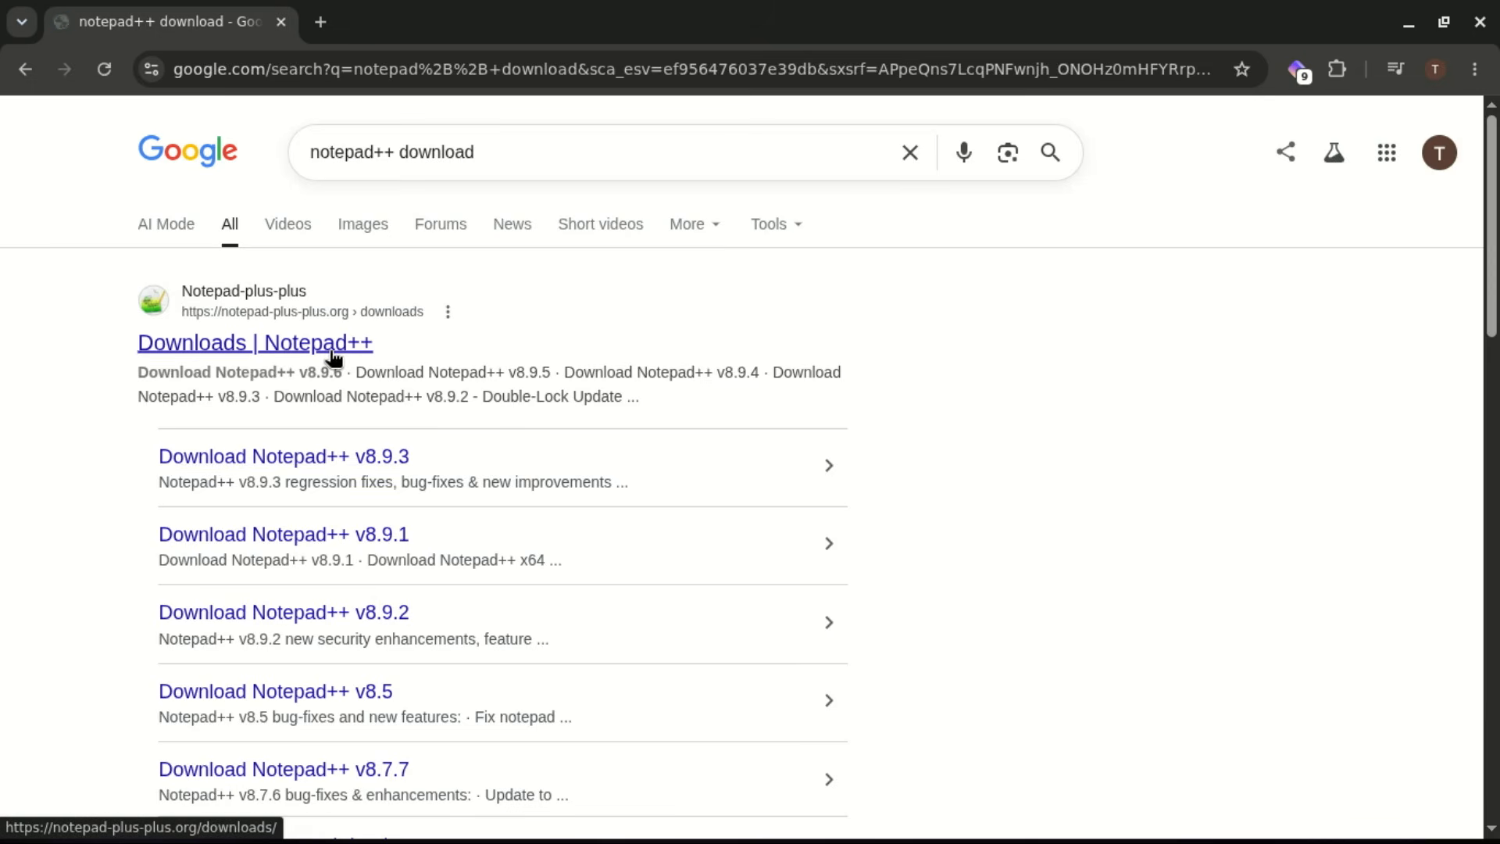
click(331, 353)
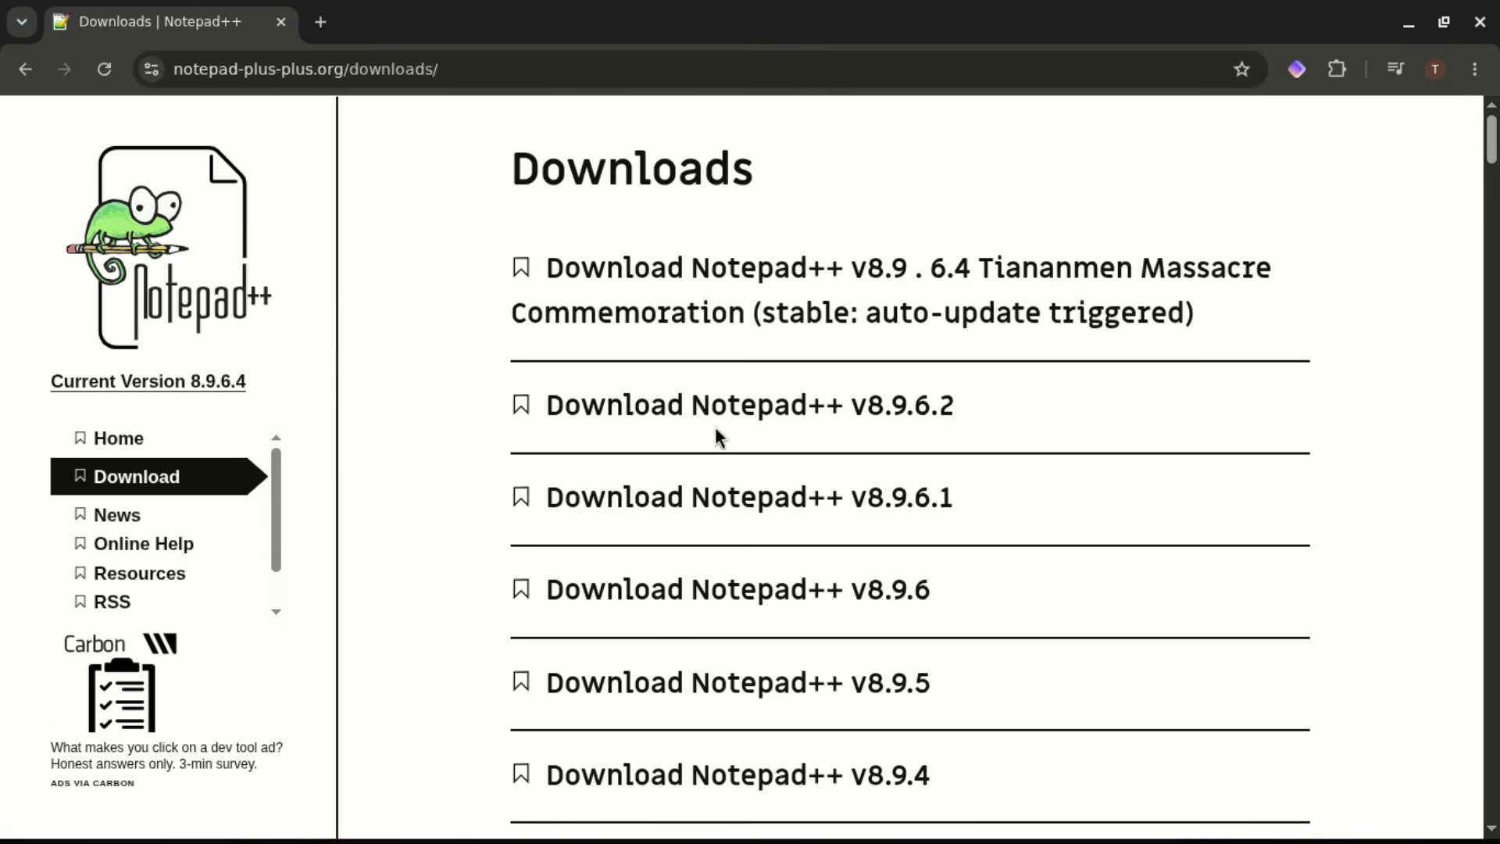
click(713, 408)
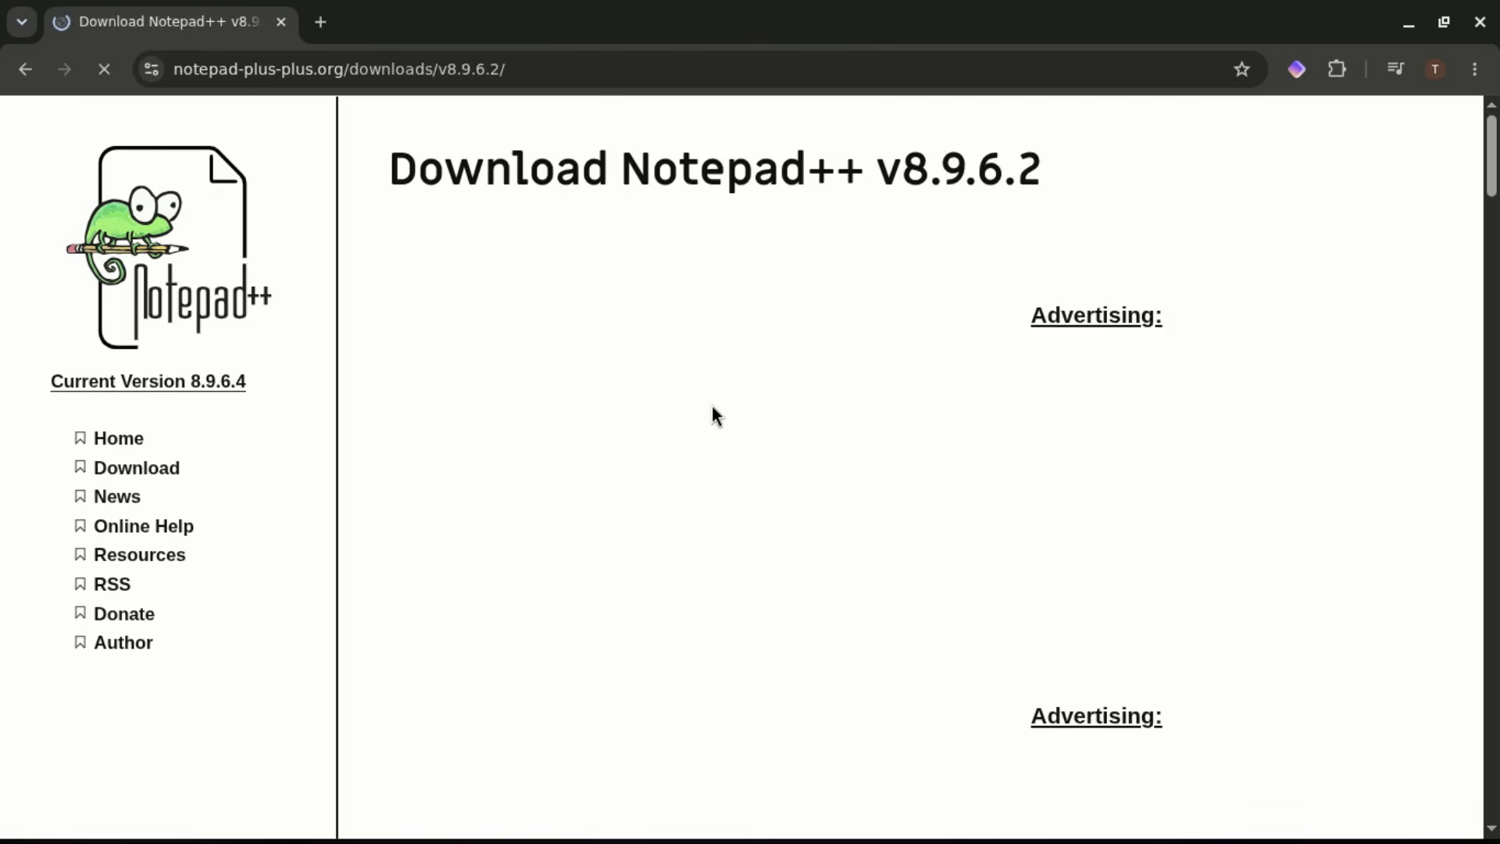
Download the 64-bit Installer (exe) of Notepad++ v8.9.6.2 and check its download progress
drag(1493, 173, 1494, 374)
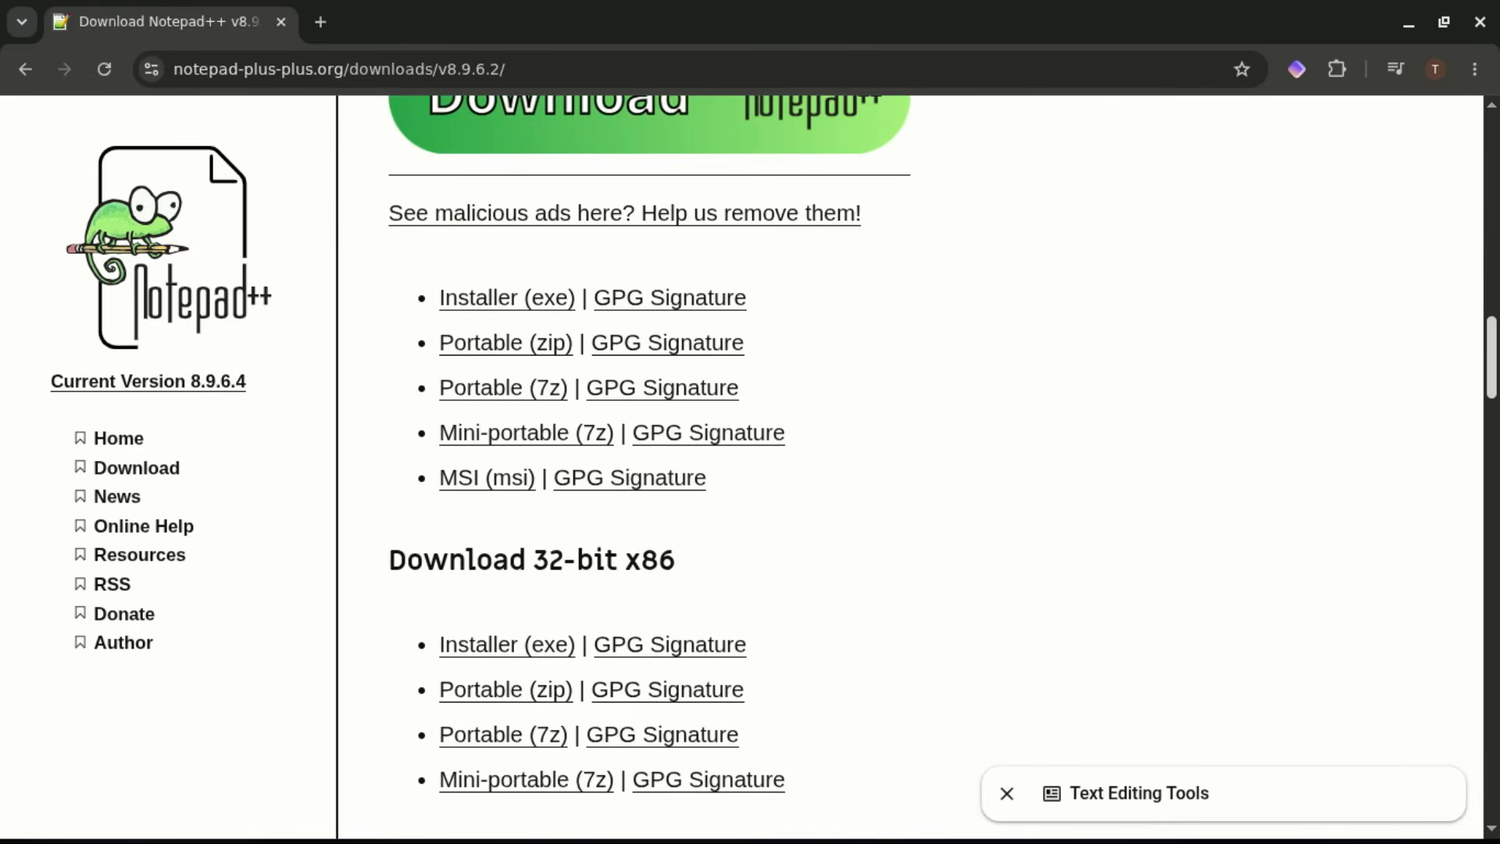
scroll(555, 164, down, 1)
click(480, 254)
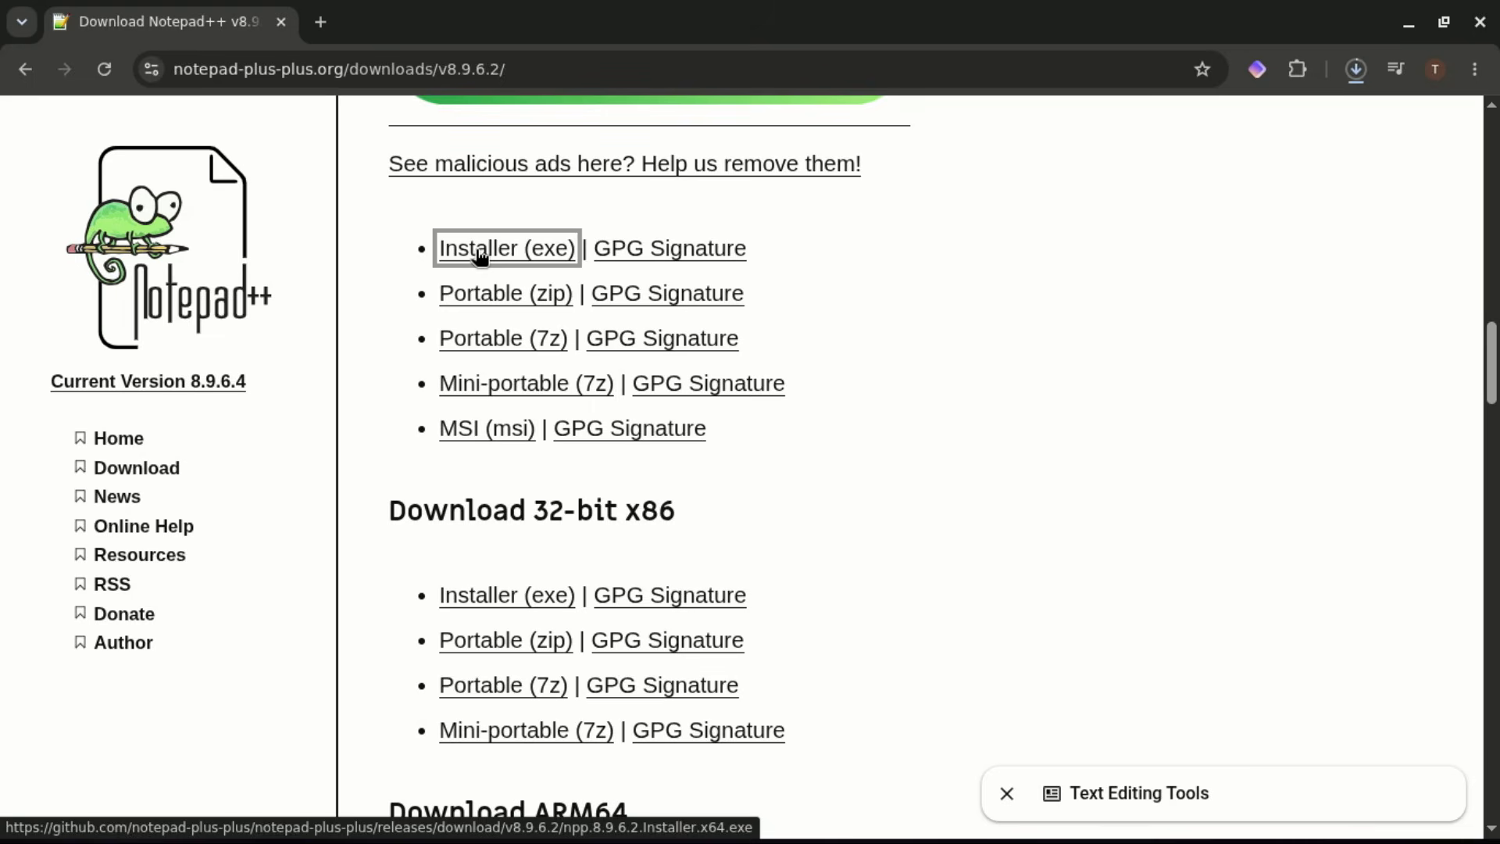
click(1356, 70)
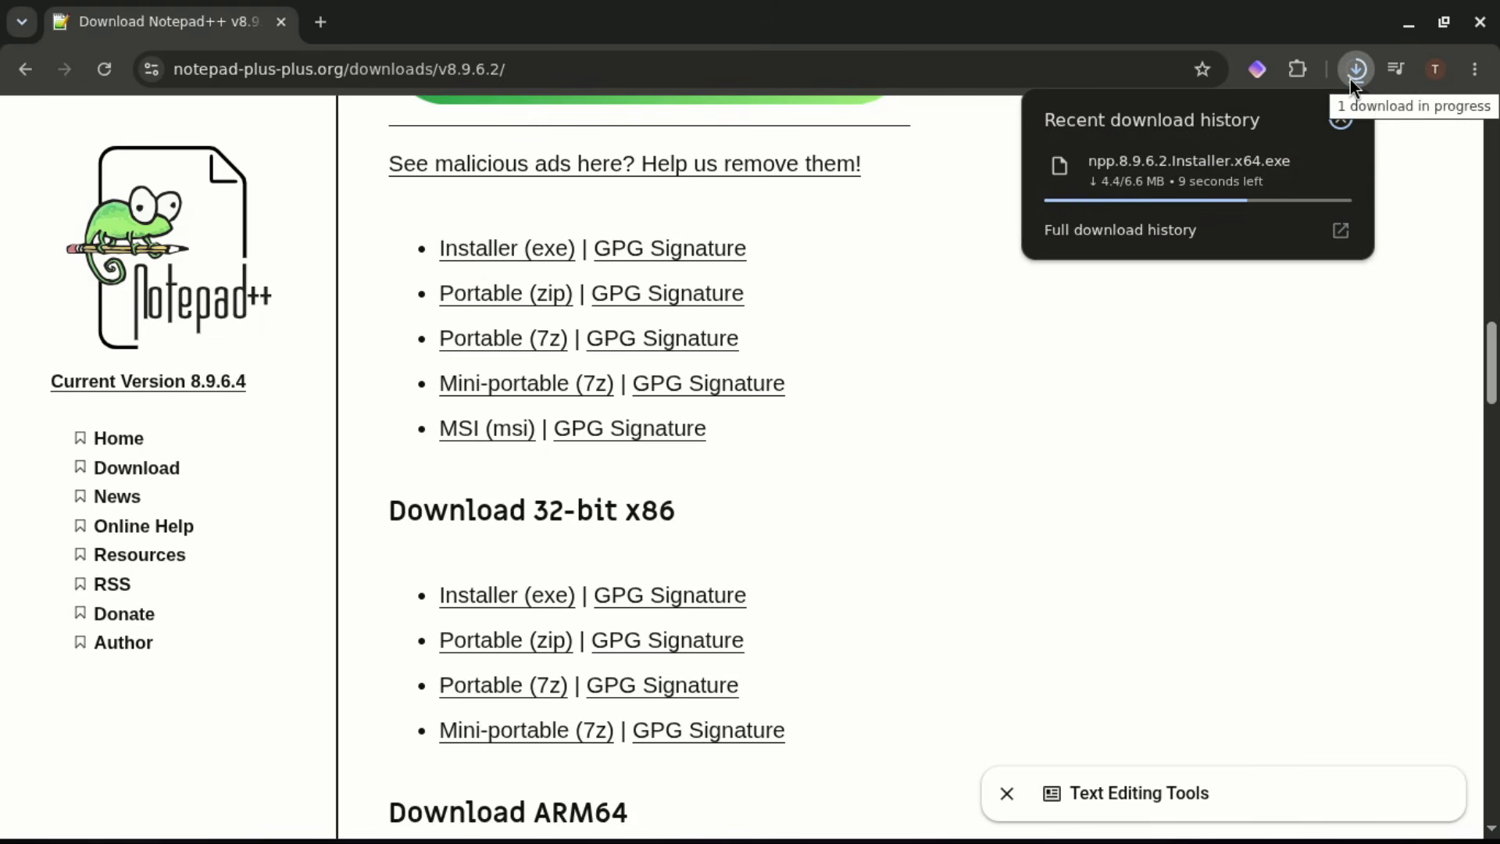
click(1349, 79)
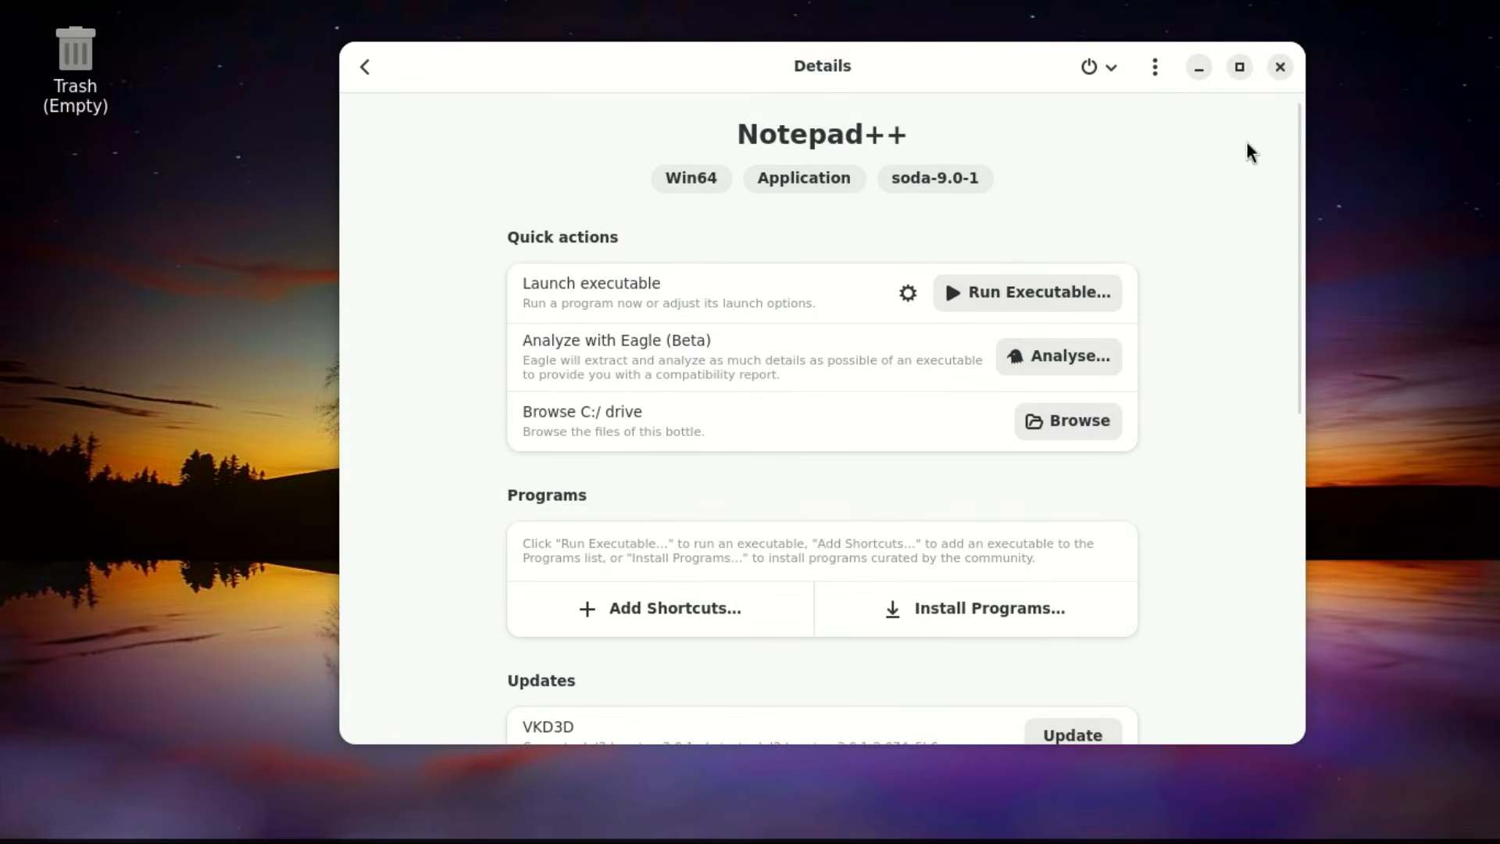
In Bottles, maximize the window, look through the community-curated installers for the Notepad++ bottle, and close the window
click(1239, 67)
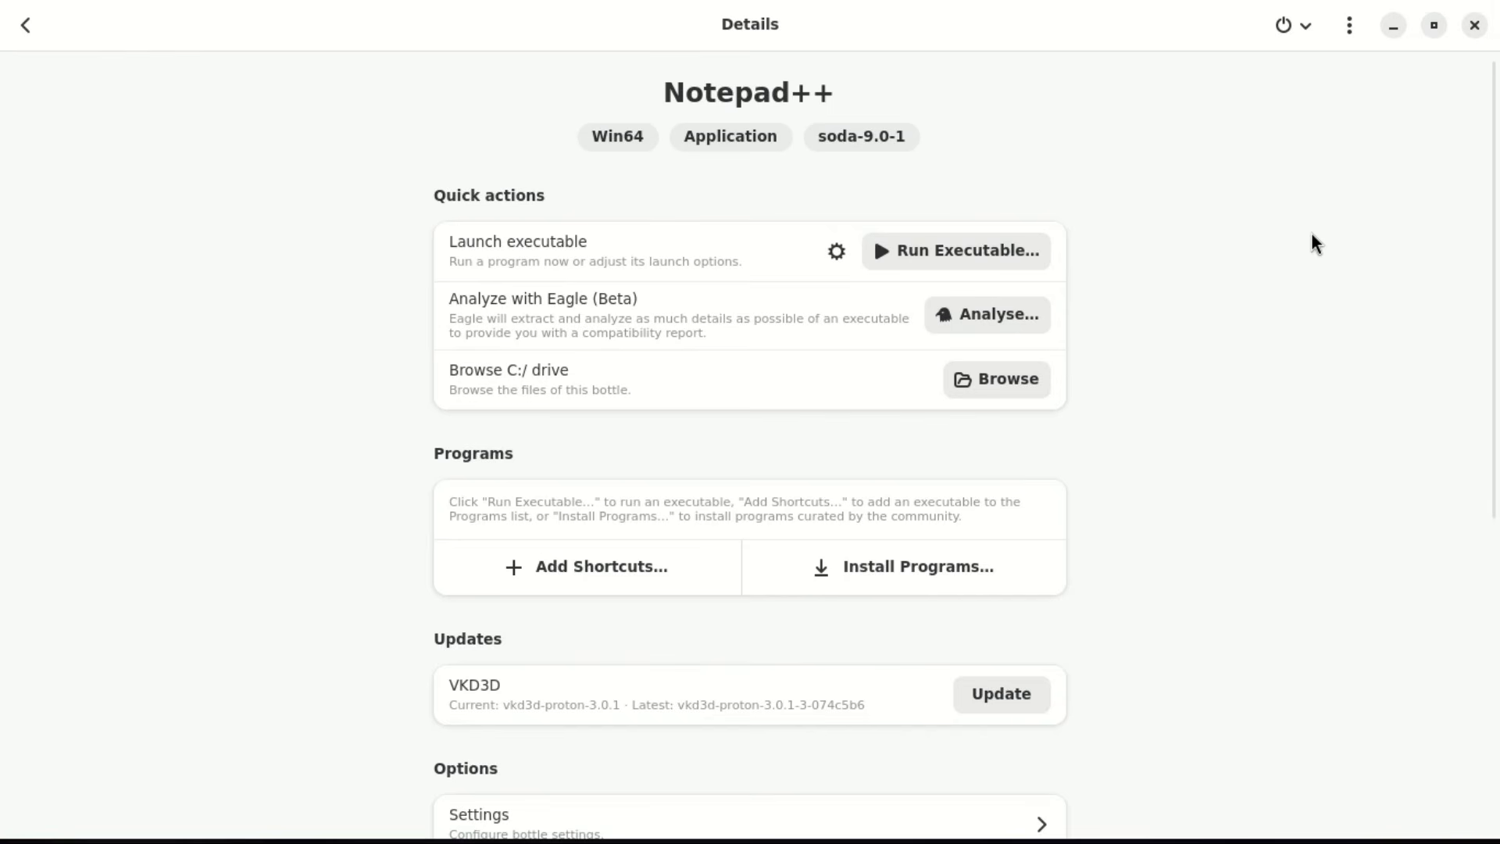
click(951, 575)
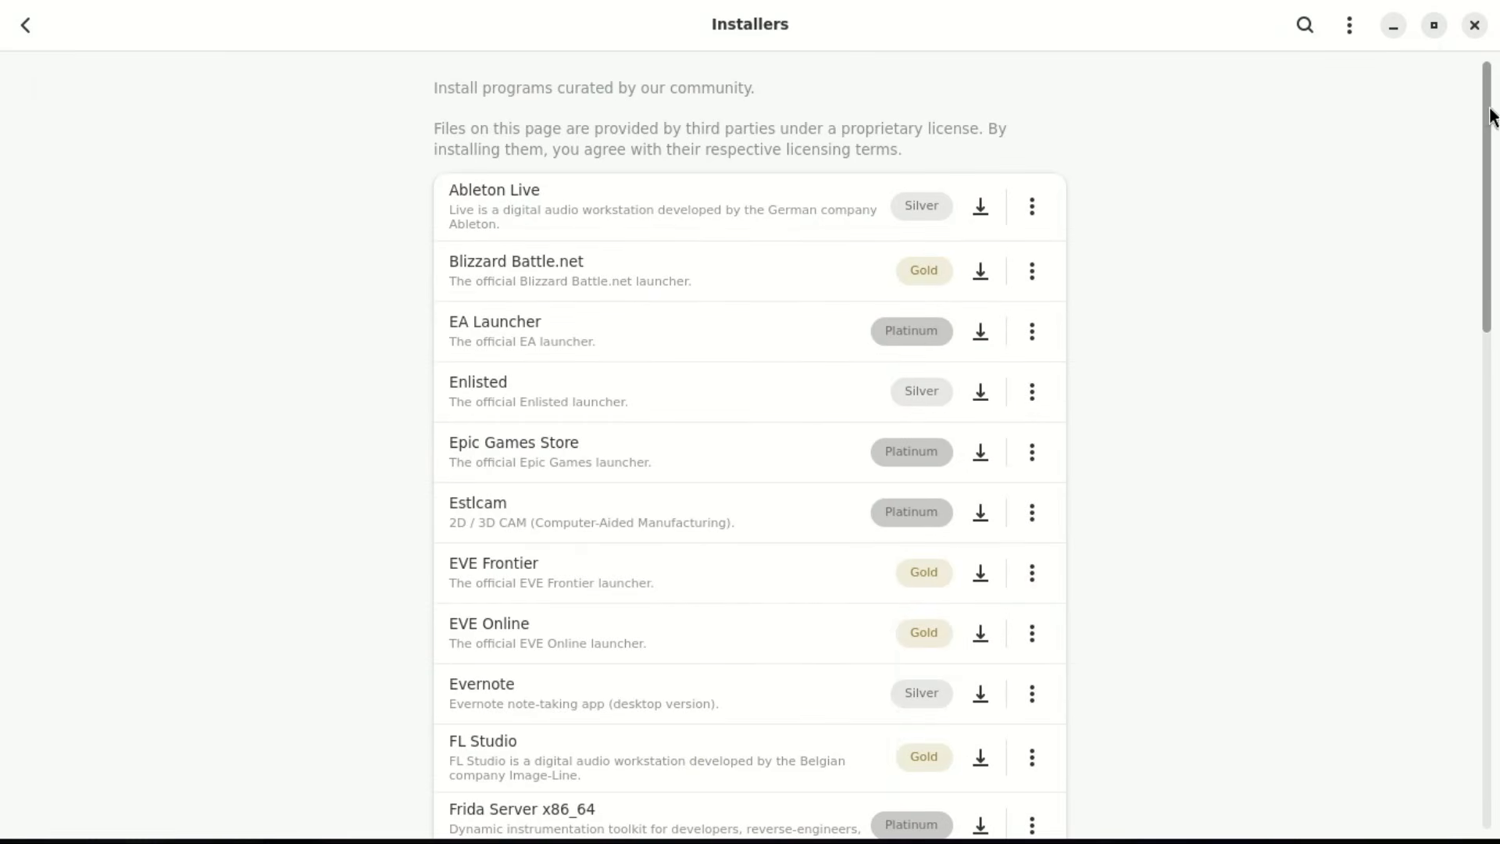
drag(1486, 116, 1492, 672)
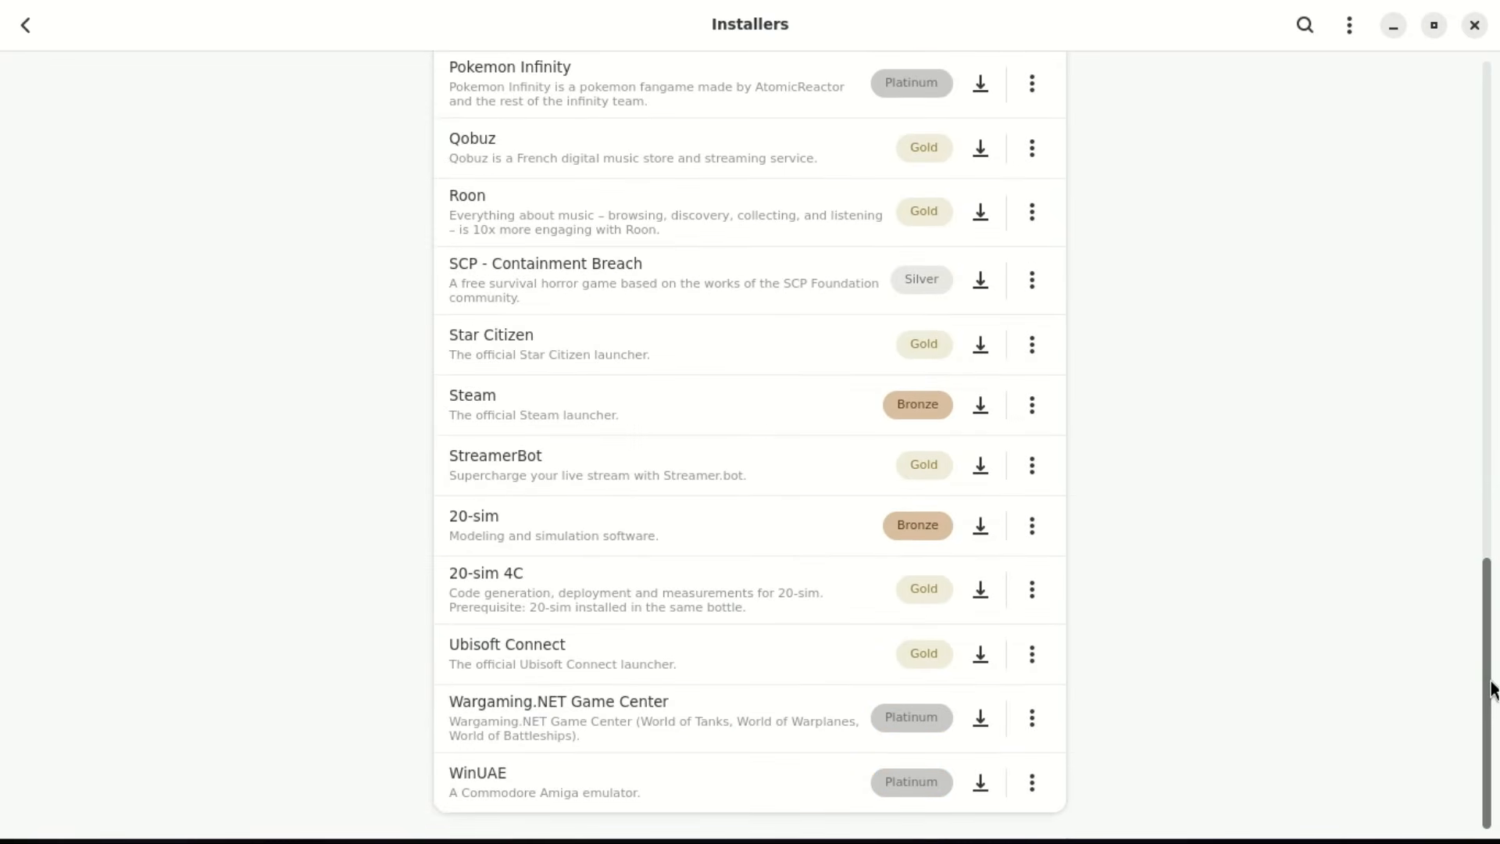
drag(1493, 653, 1451, 100)
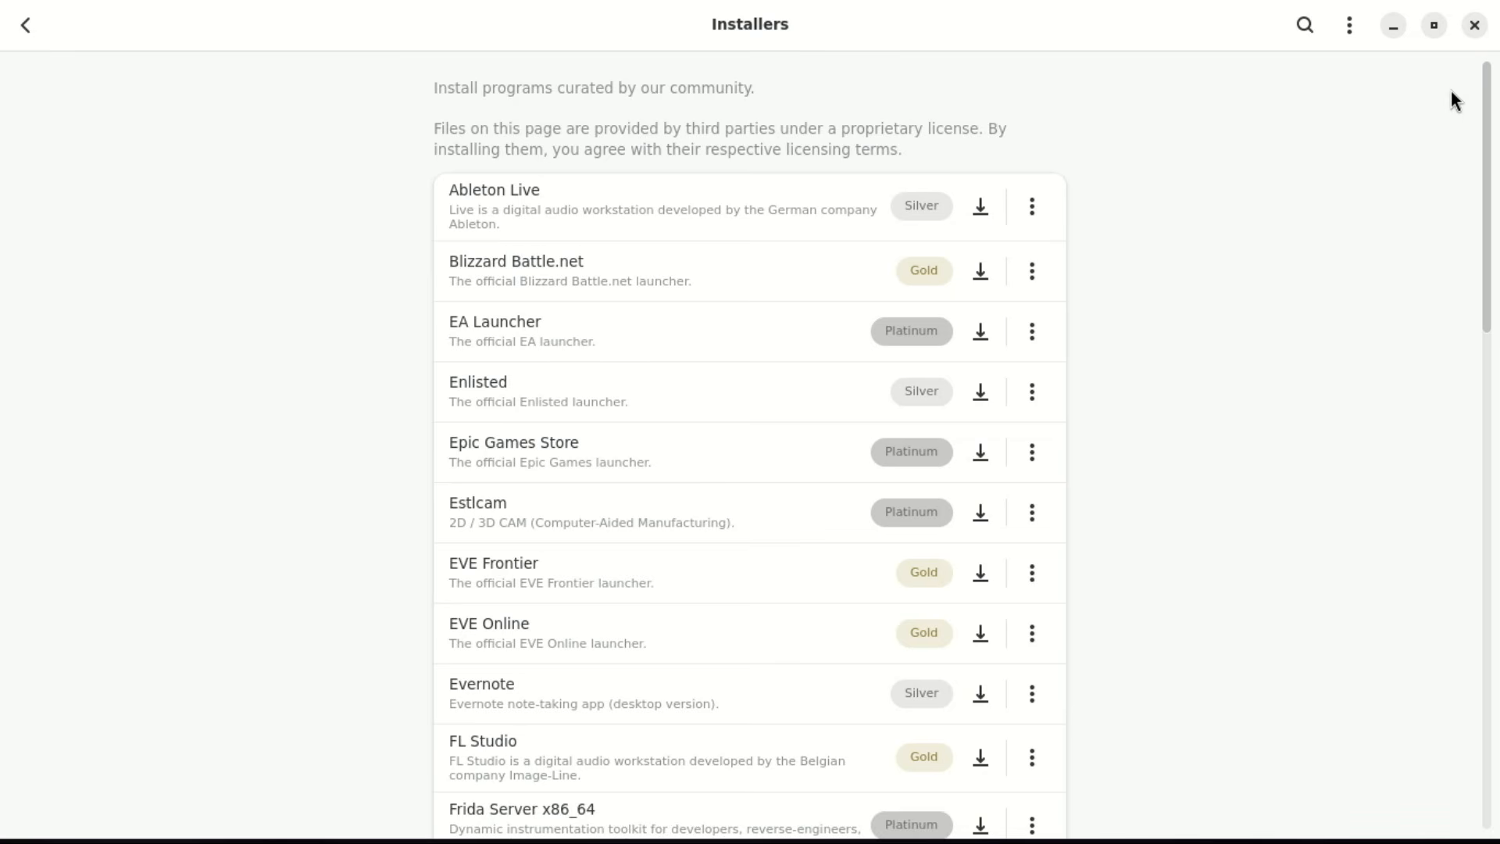
click(1479, 31)
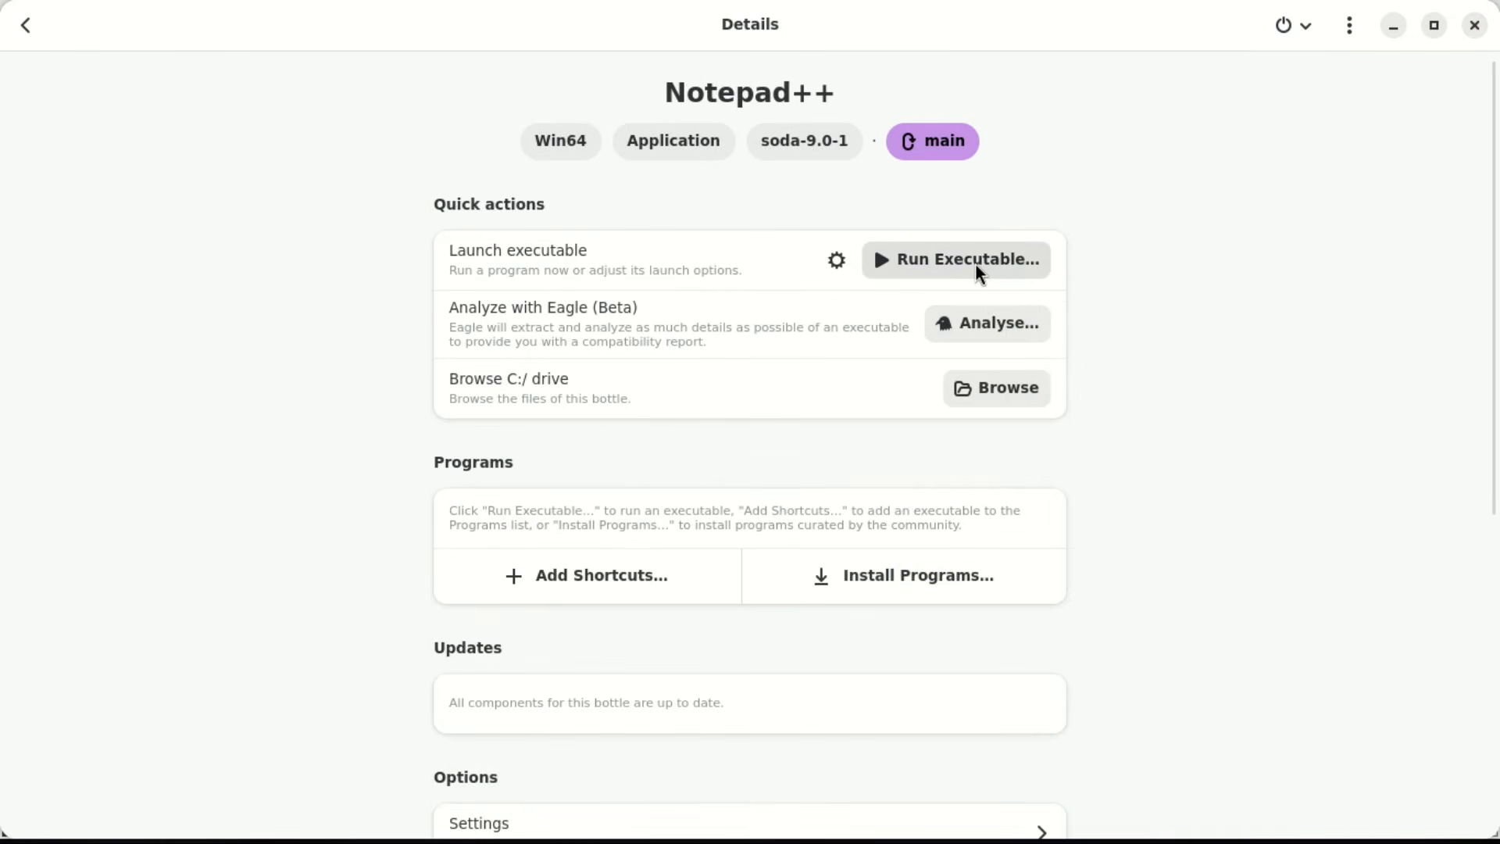
Run npp.8.9.6.2.Installer.x64.exe from the Downloads folder in the Notepad++ bottle, dismissing the sandbox notice
click(977, 268)
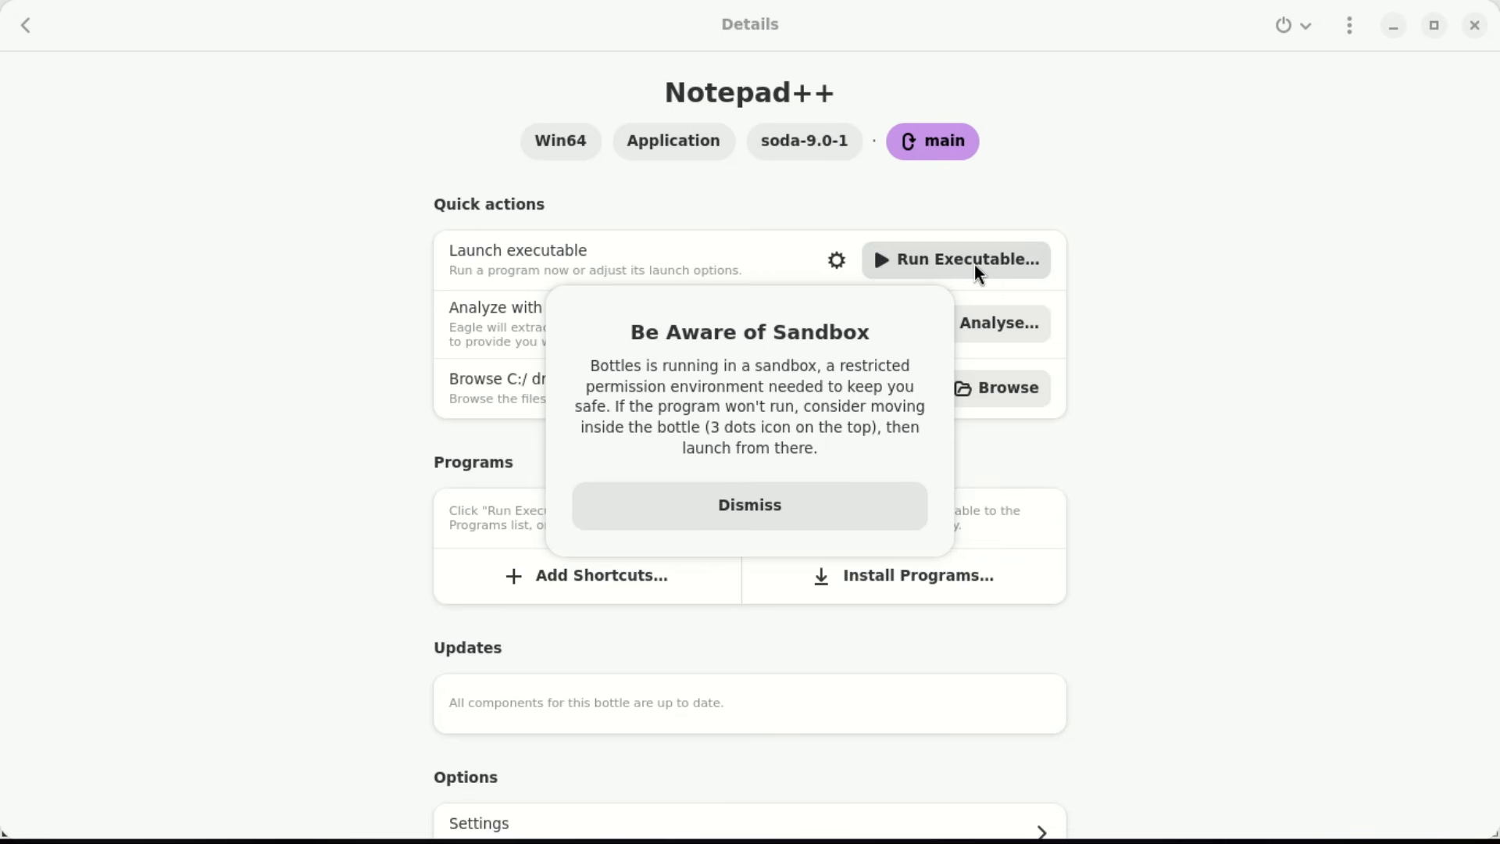
click(975, 266)
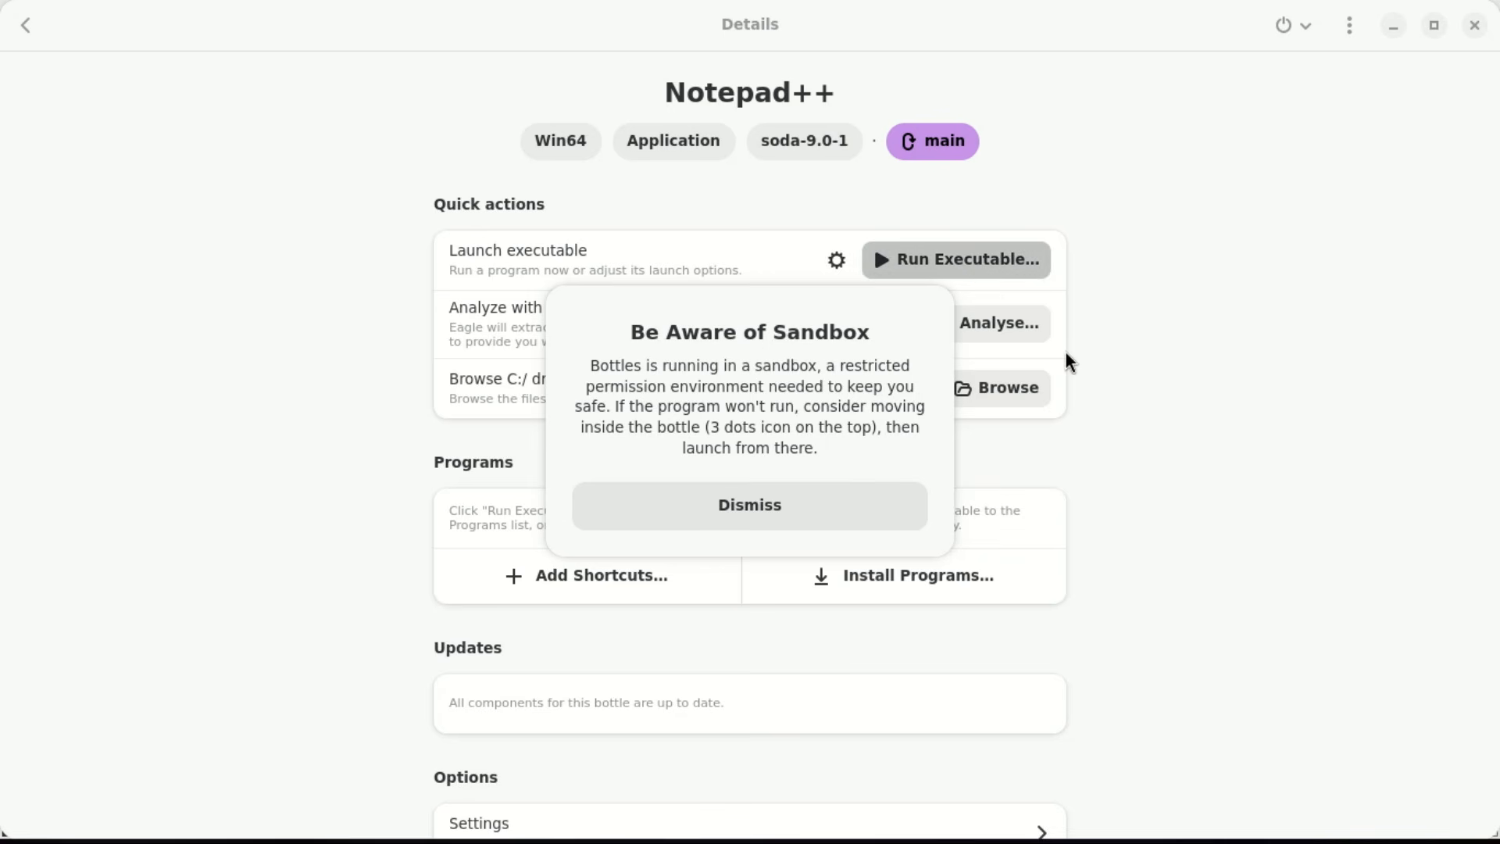
click(750, 506)
click(384, 566)
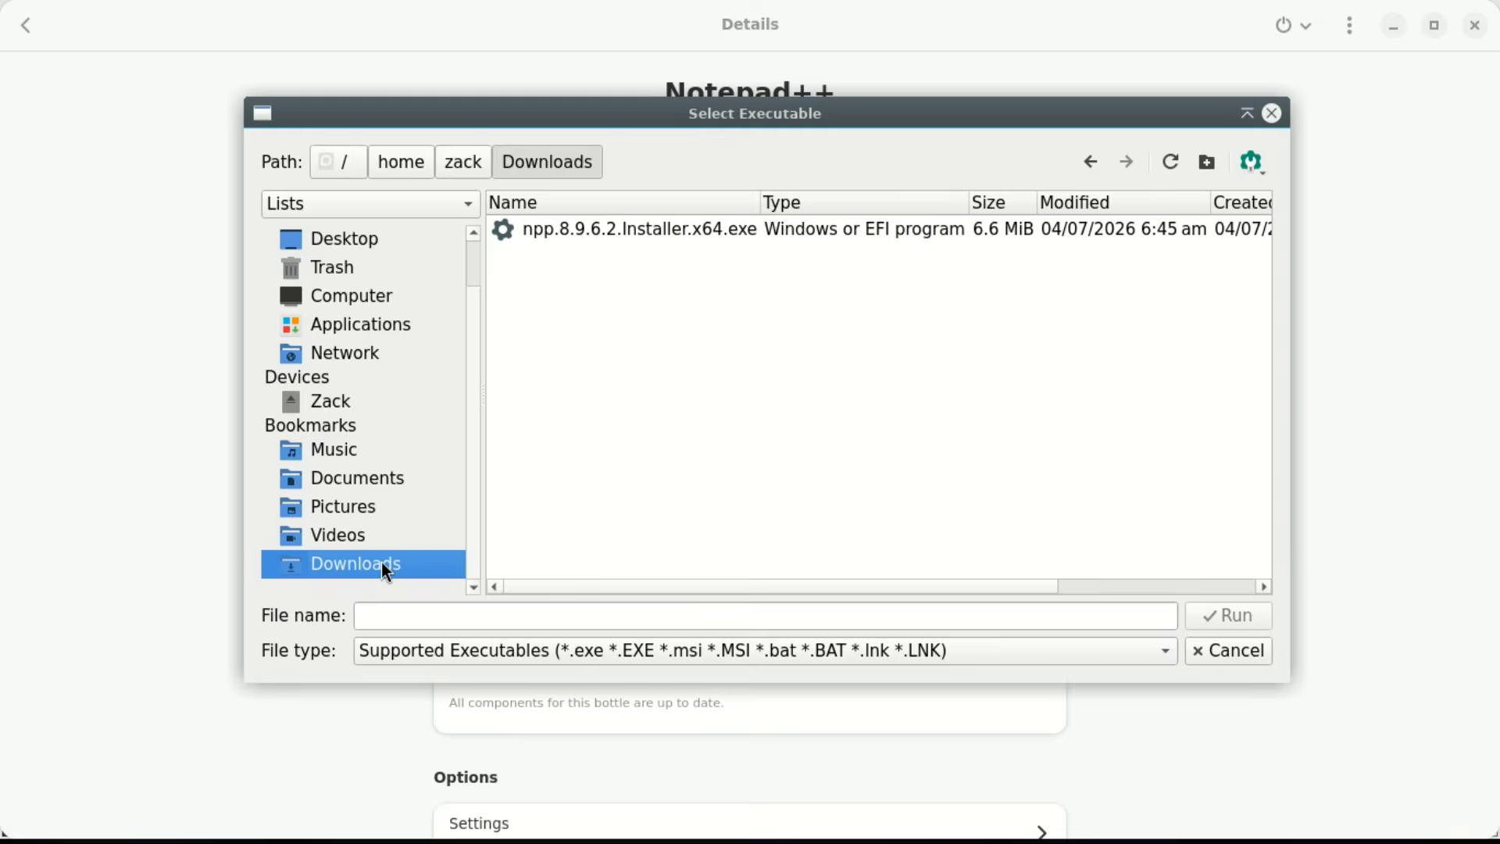
click(639, 229)
click(1231, 614)
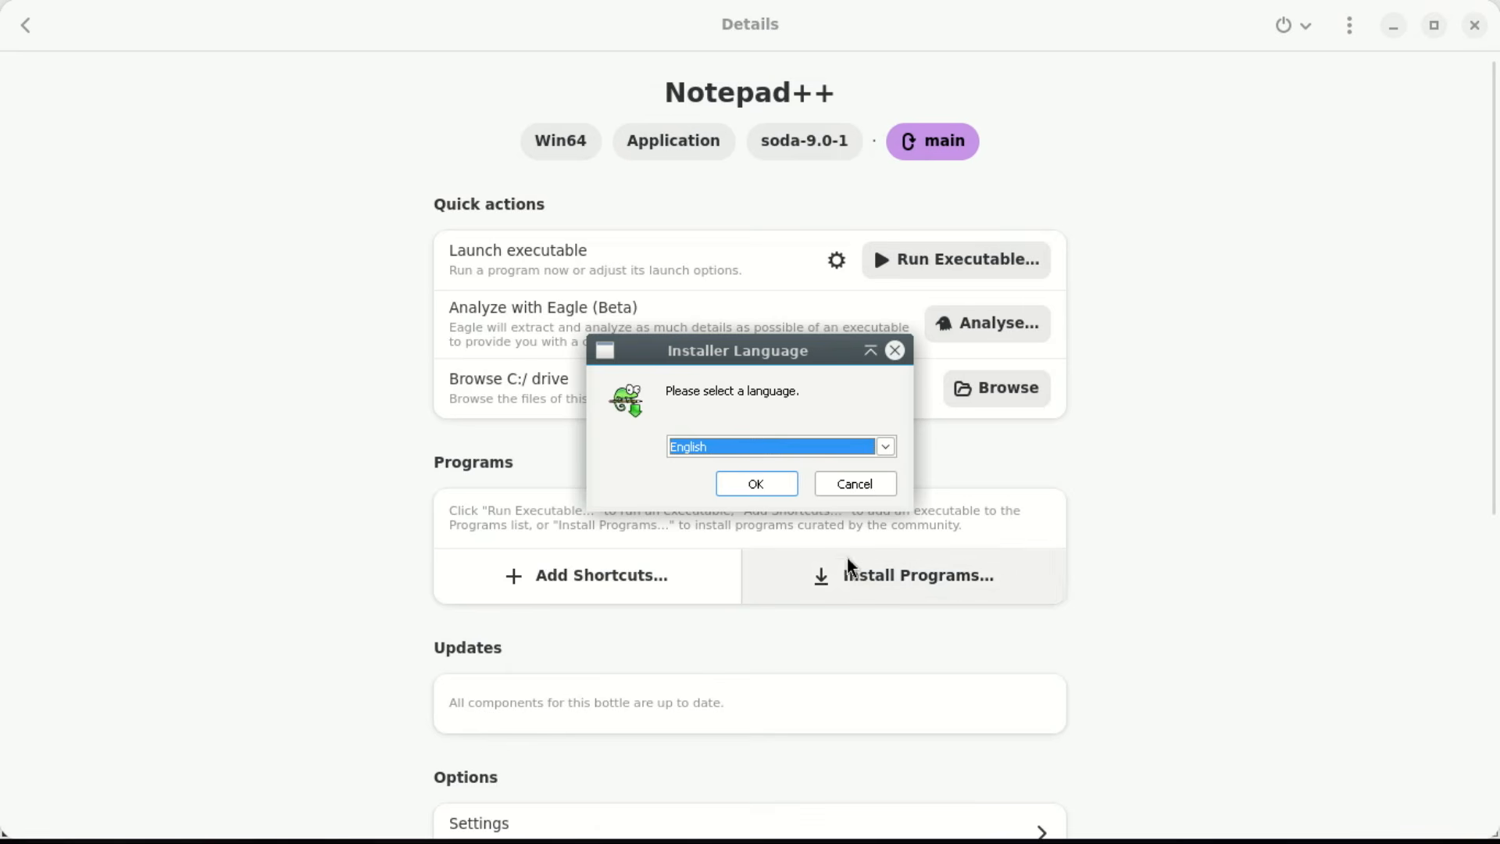
Install Notepad++ v8.9.6.2 in English, accepting the licence, the C:\Program Files\Notepad++ folder and the default components, and finish the setup
click(756, 490)
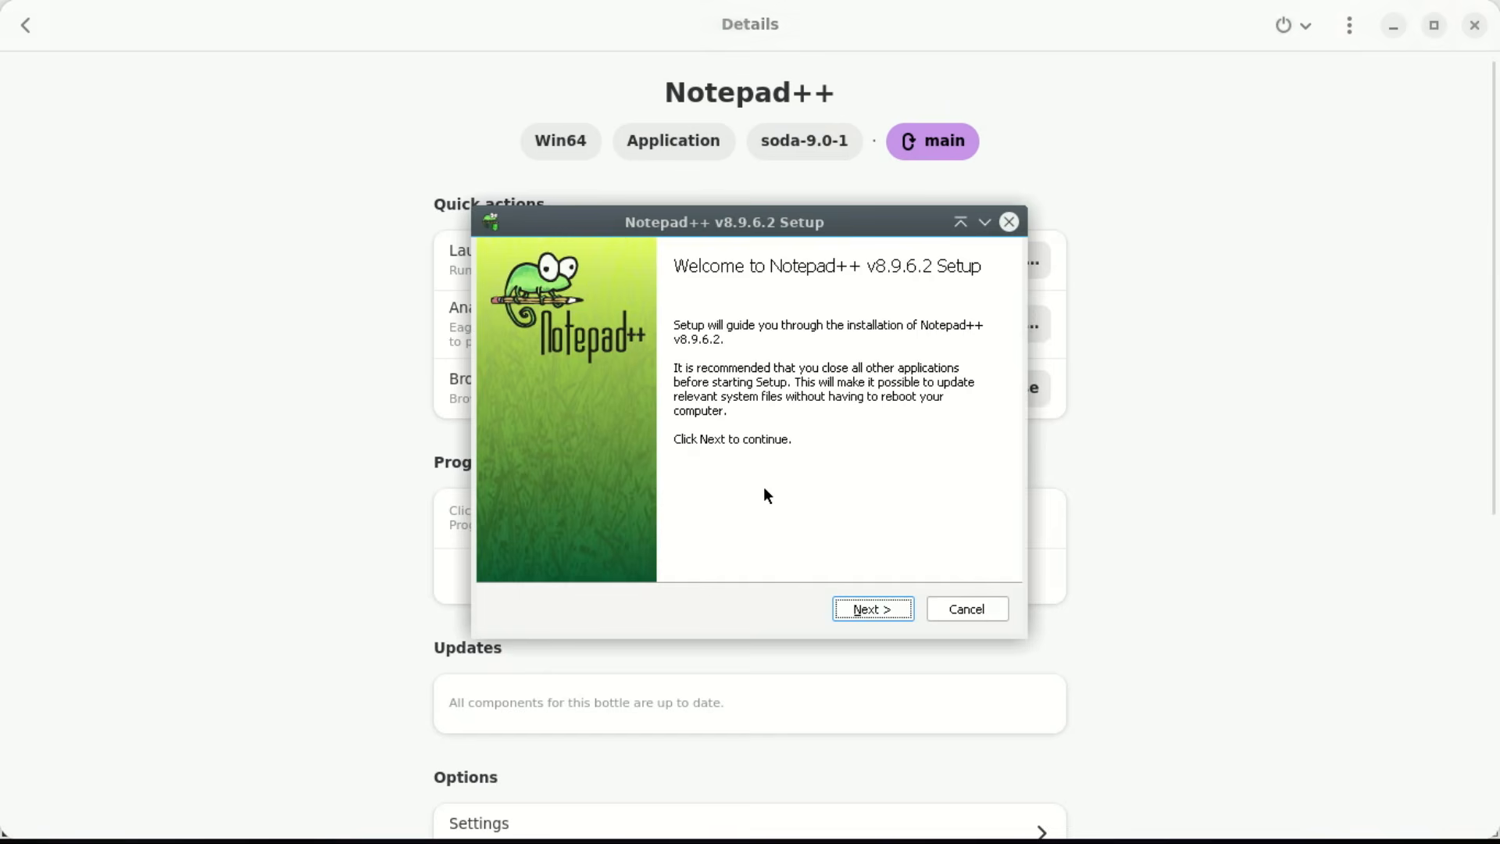
click(881, 611)
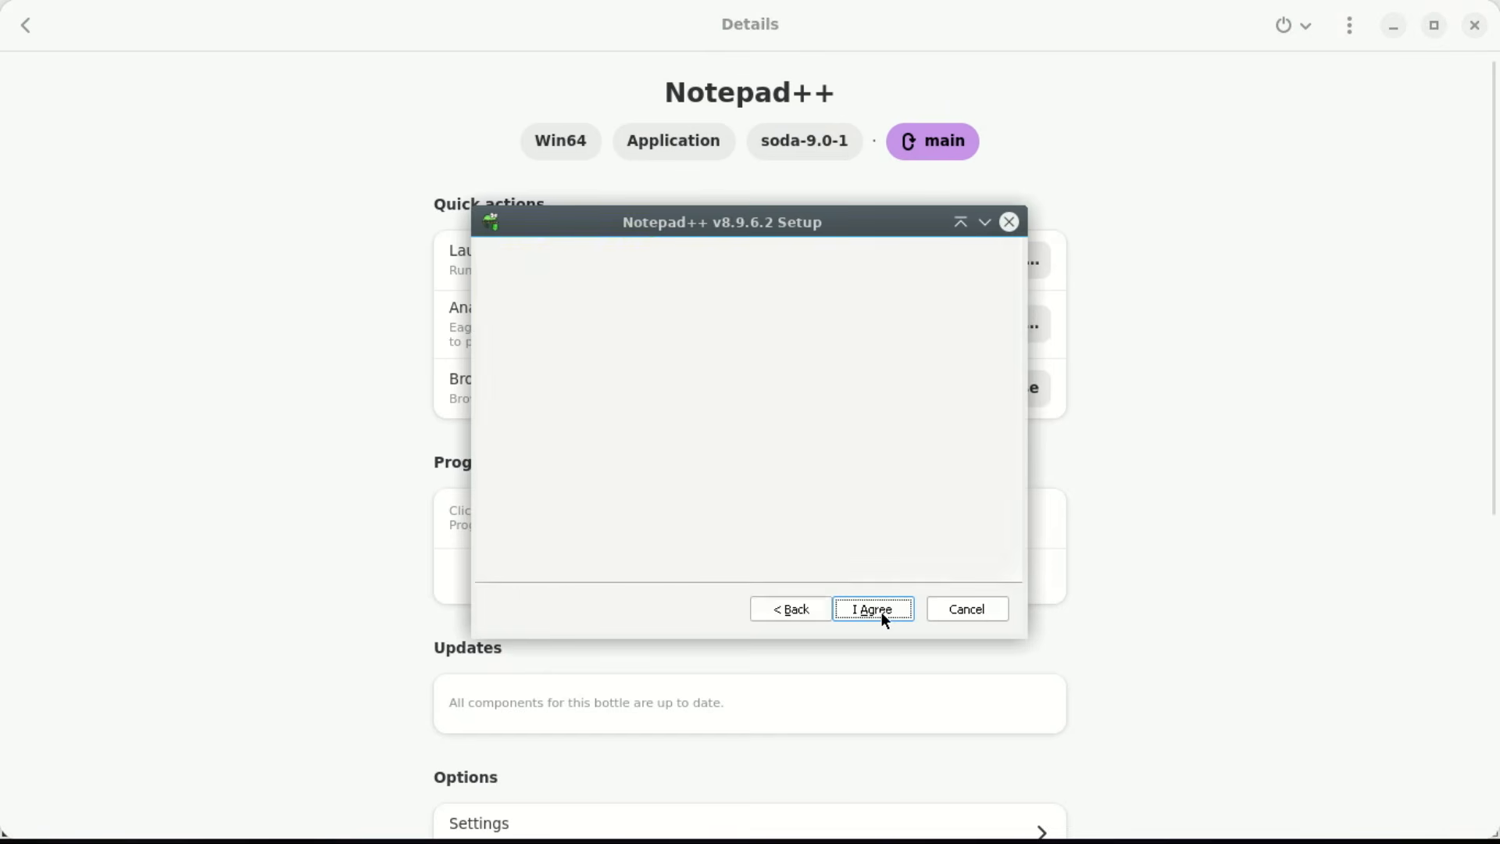
click(881, 612)
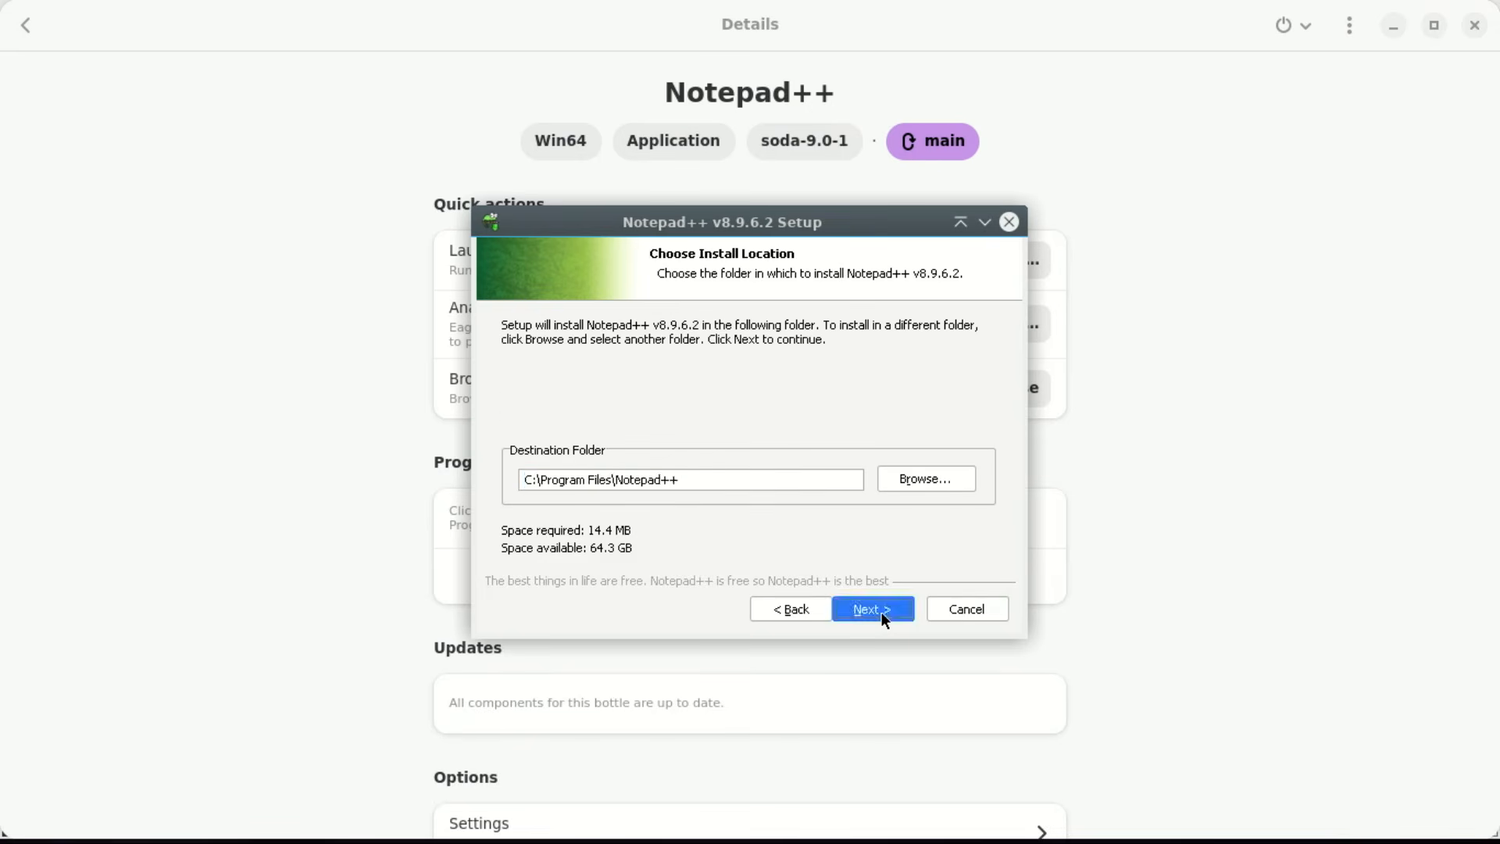
click(881, 611)
click(882, 612)
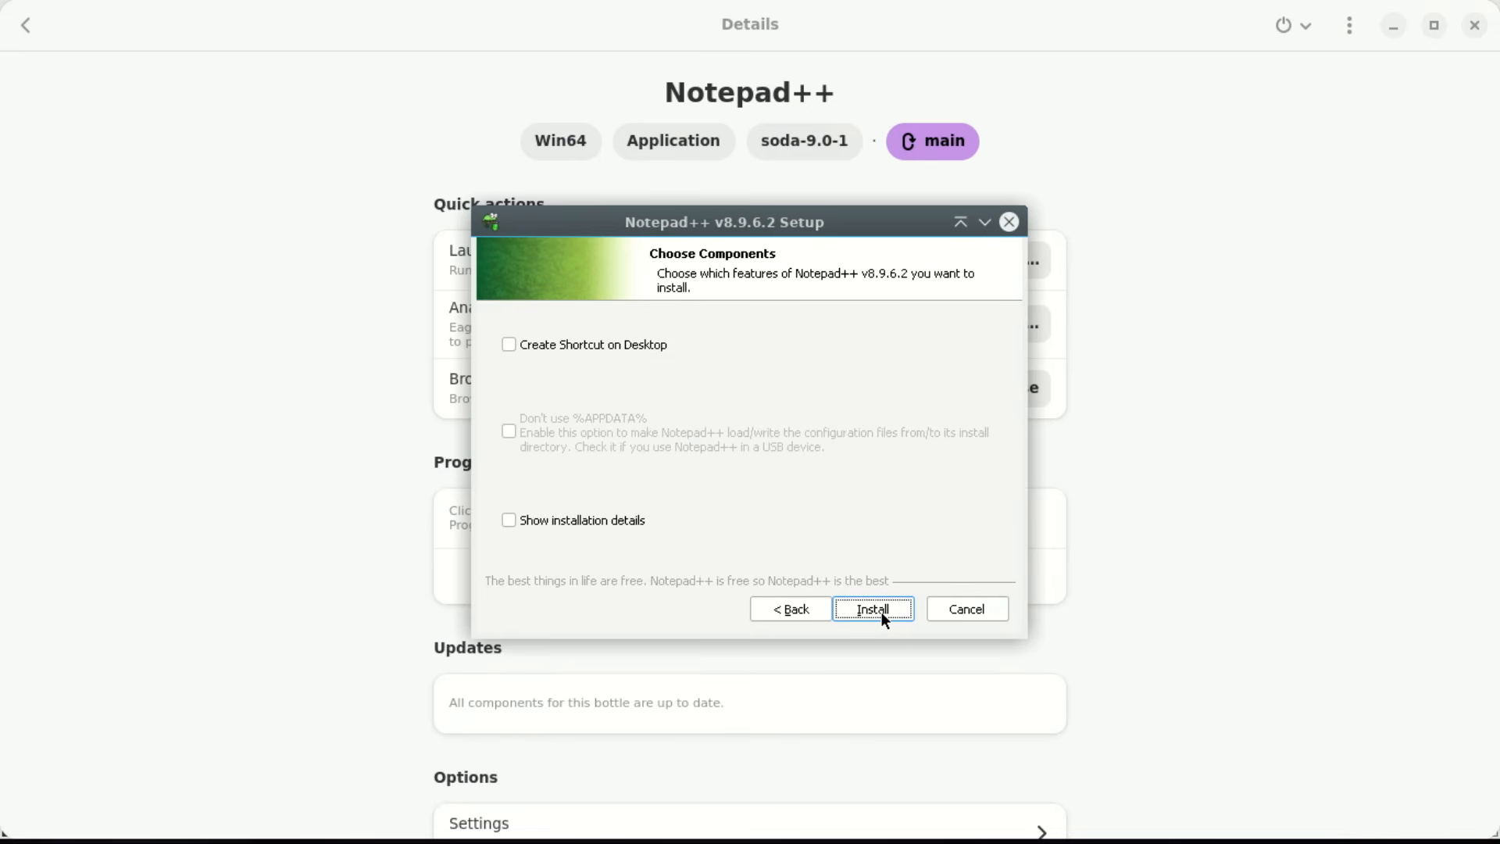
click(883, 611)
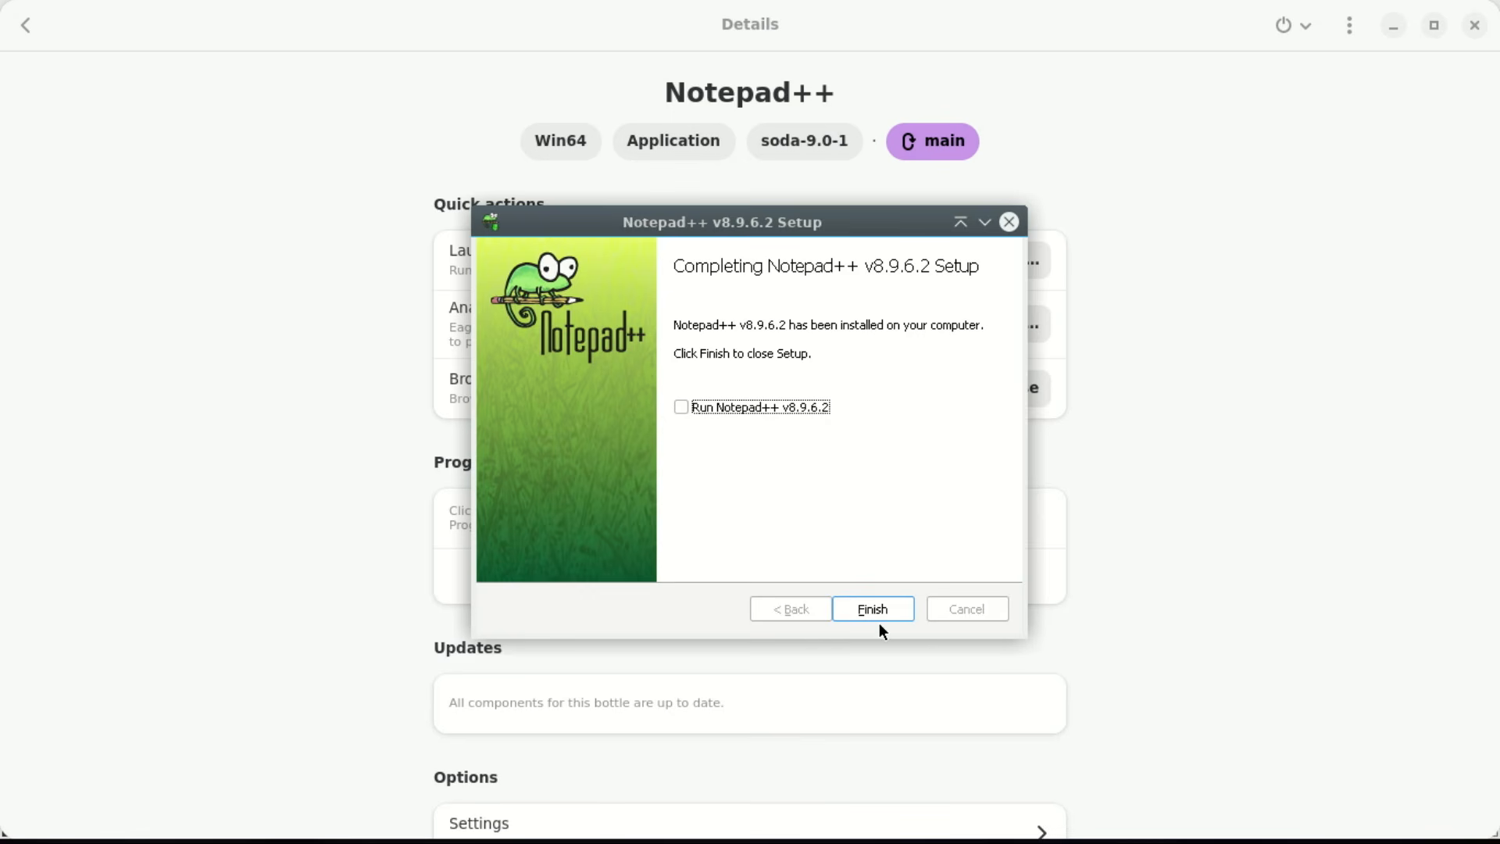
click(871, 608)
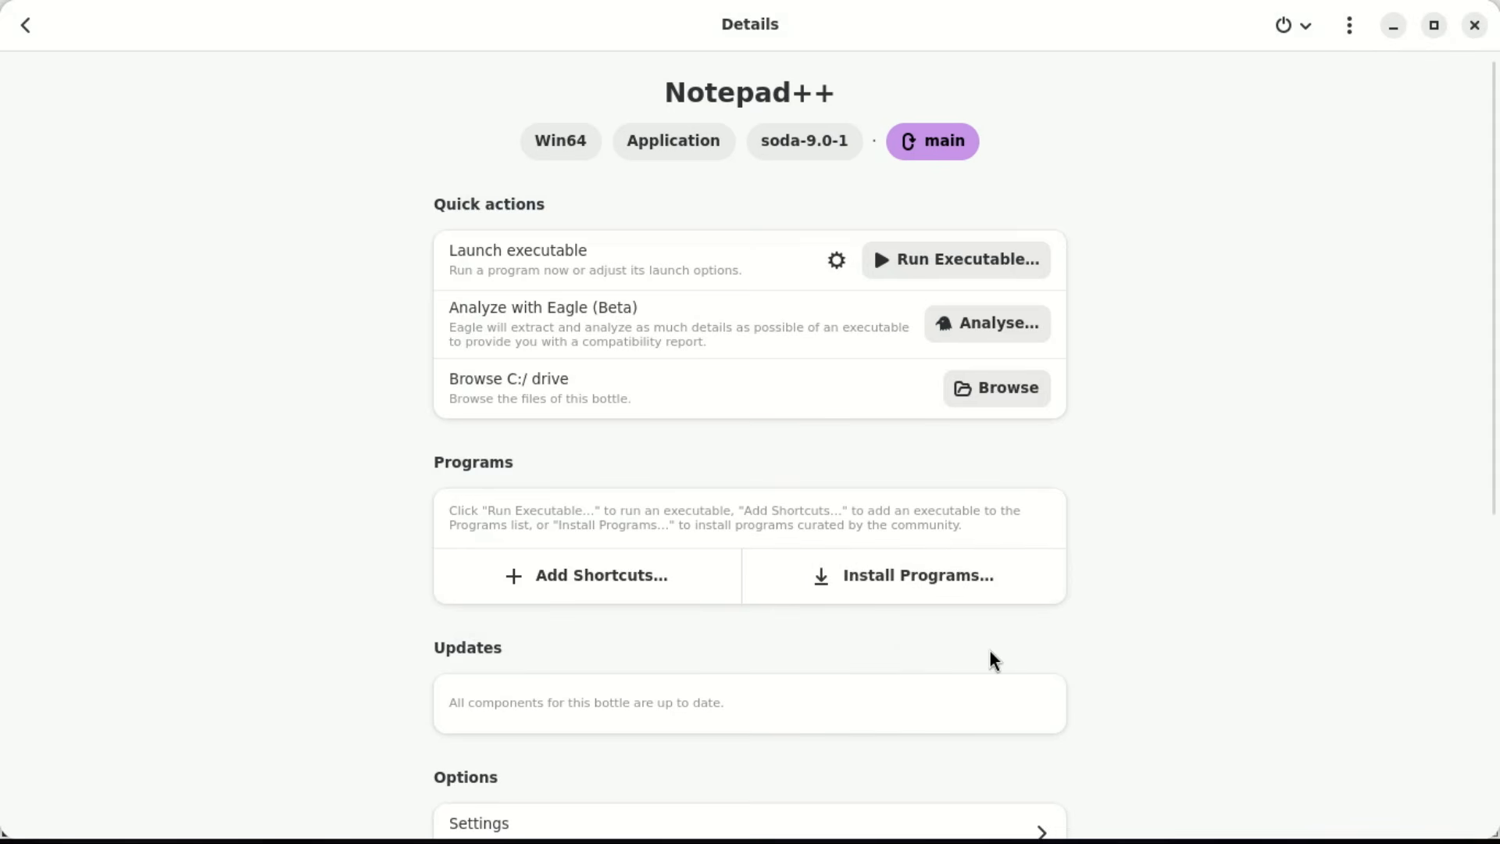
Analyse npp.8.9.6.2.Installer.x64.exe from the Downloads folder with Eagle
click(996, 322)
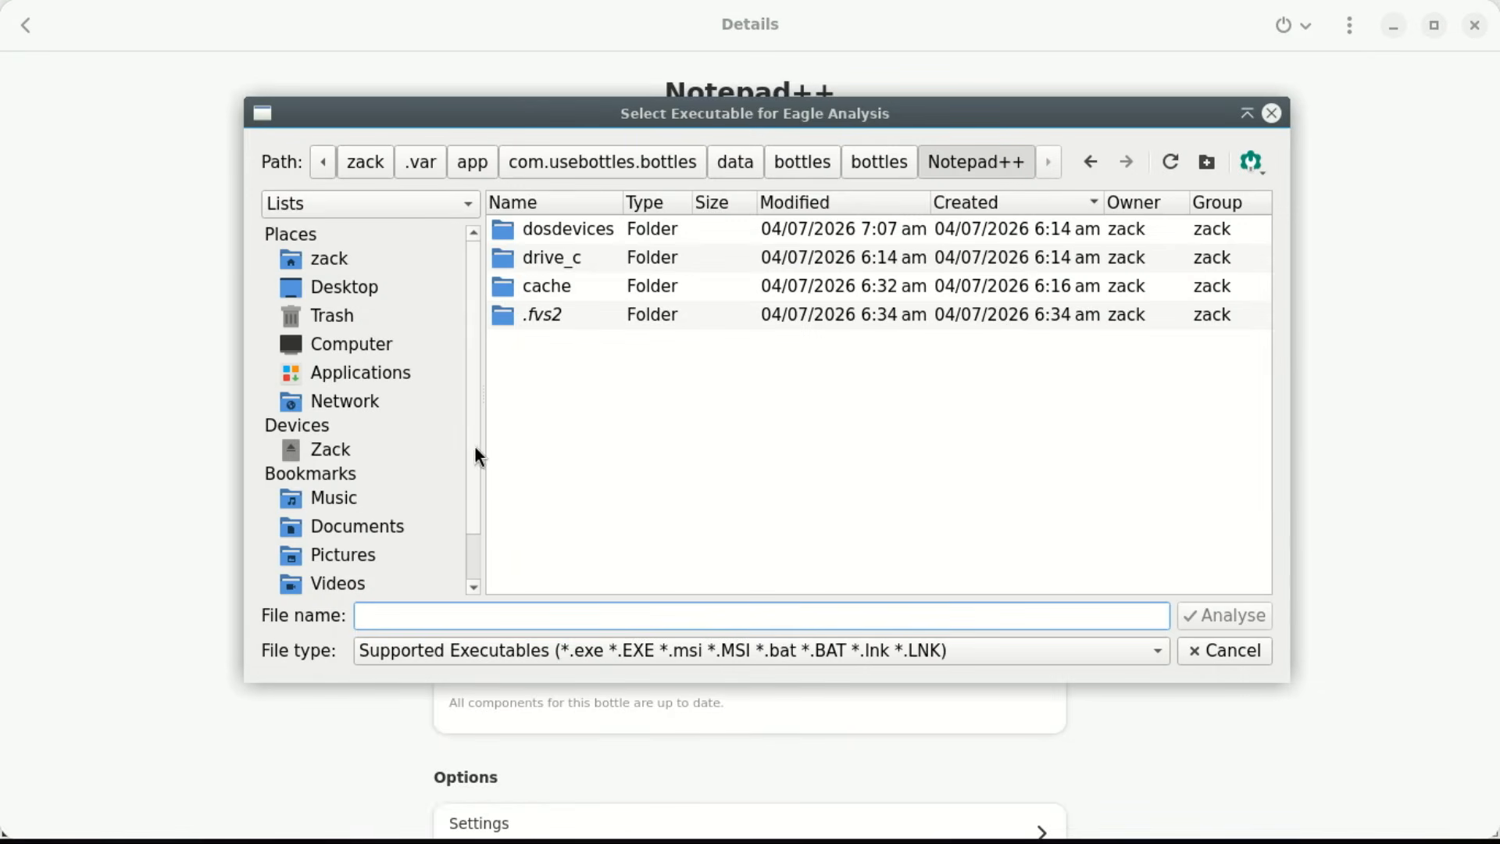
scroll(454, 558, down, 1)
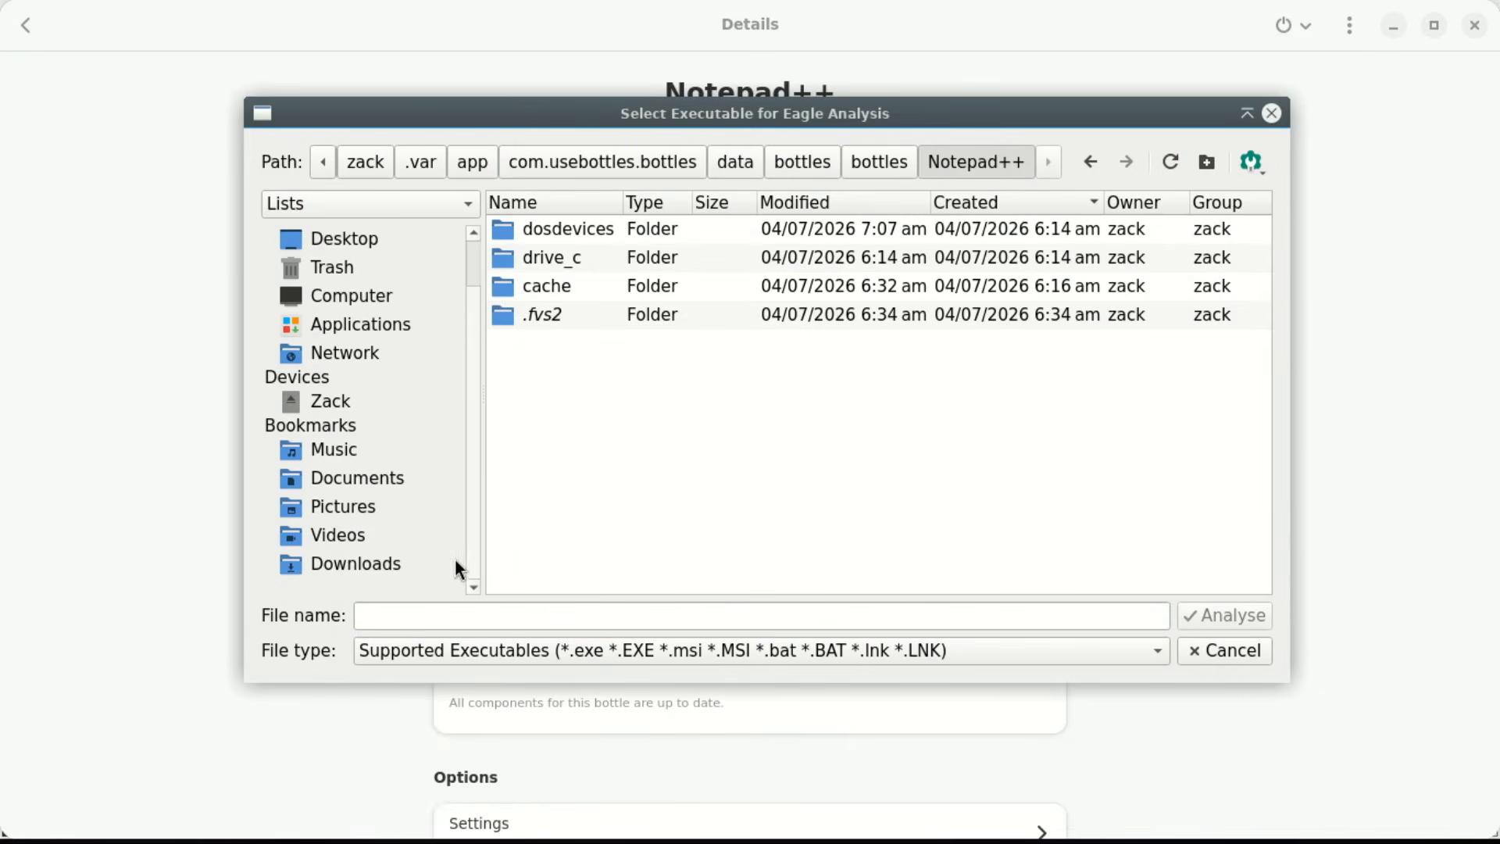
click(384, 569)
click(546, 238)
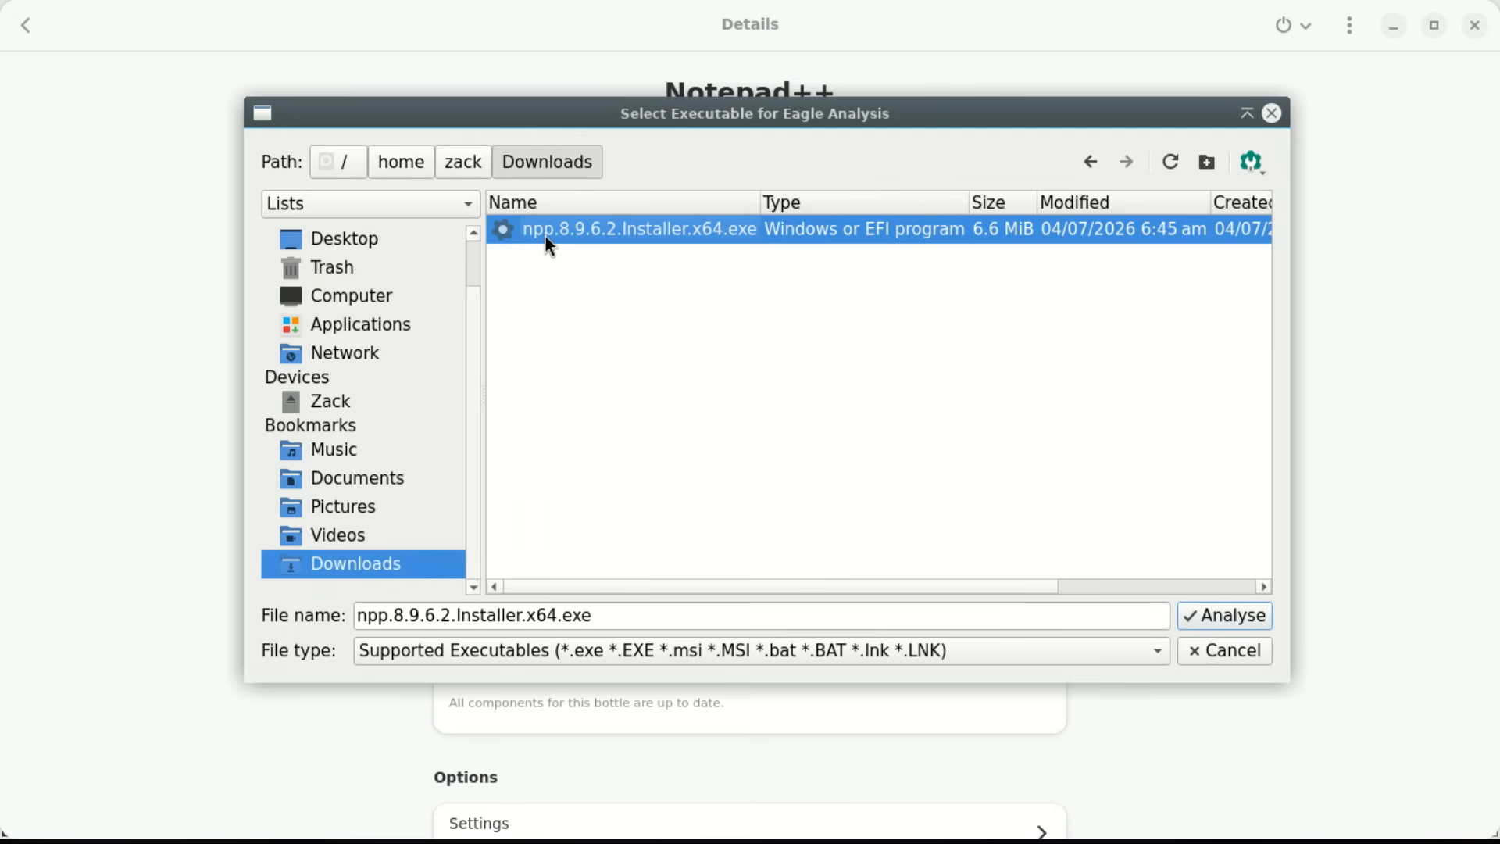
click(1238, 614)
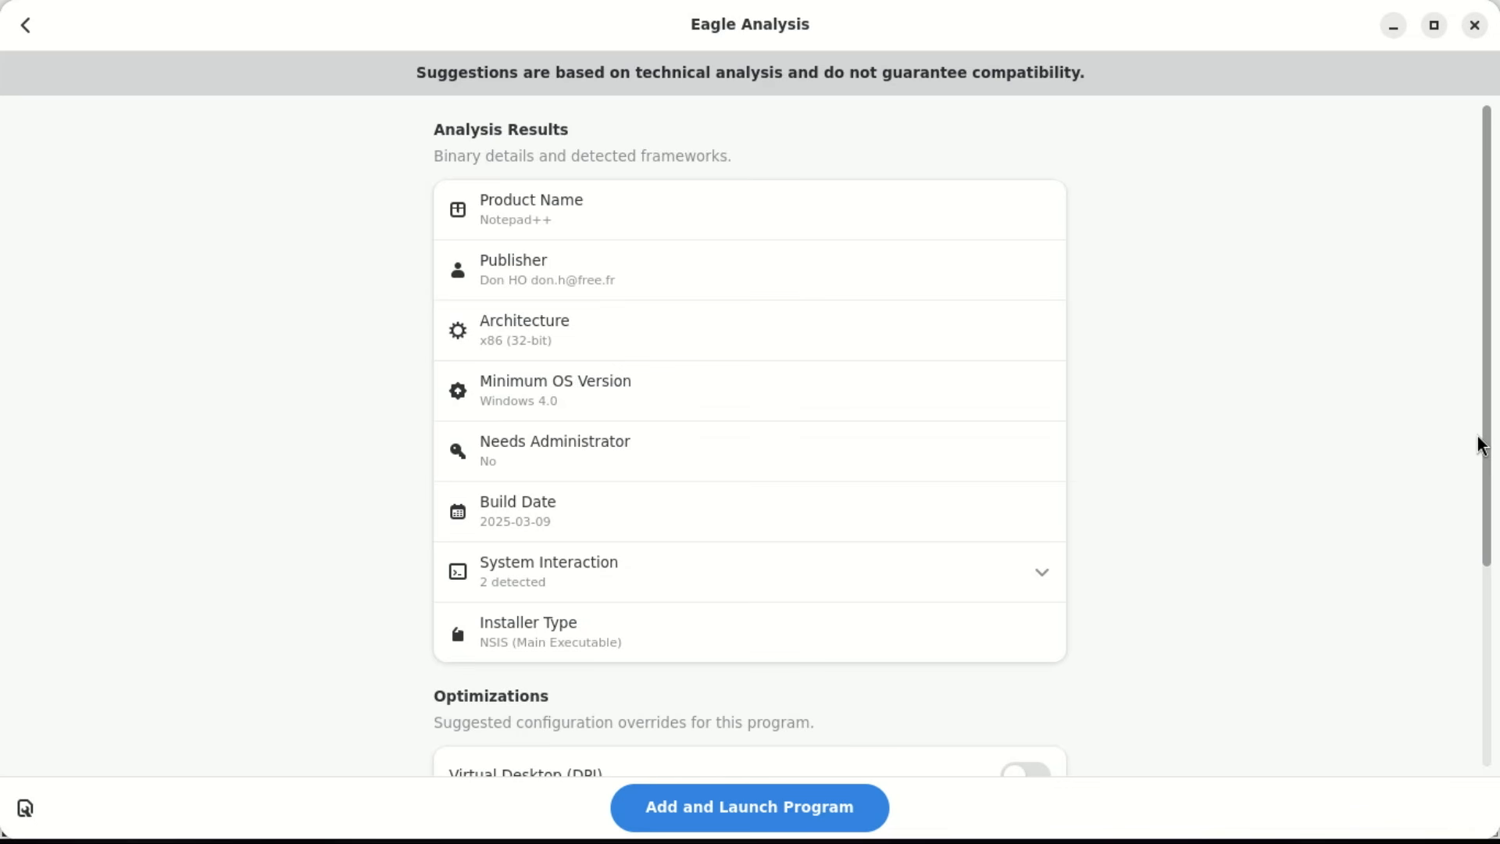
Review the Eagle analysis results, add and launch the analysed installer in the bottle, and cancel its language selection
drag(1480, 438, 1473, 636)
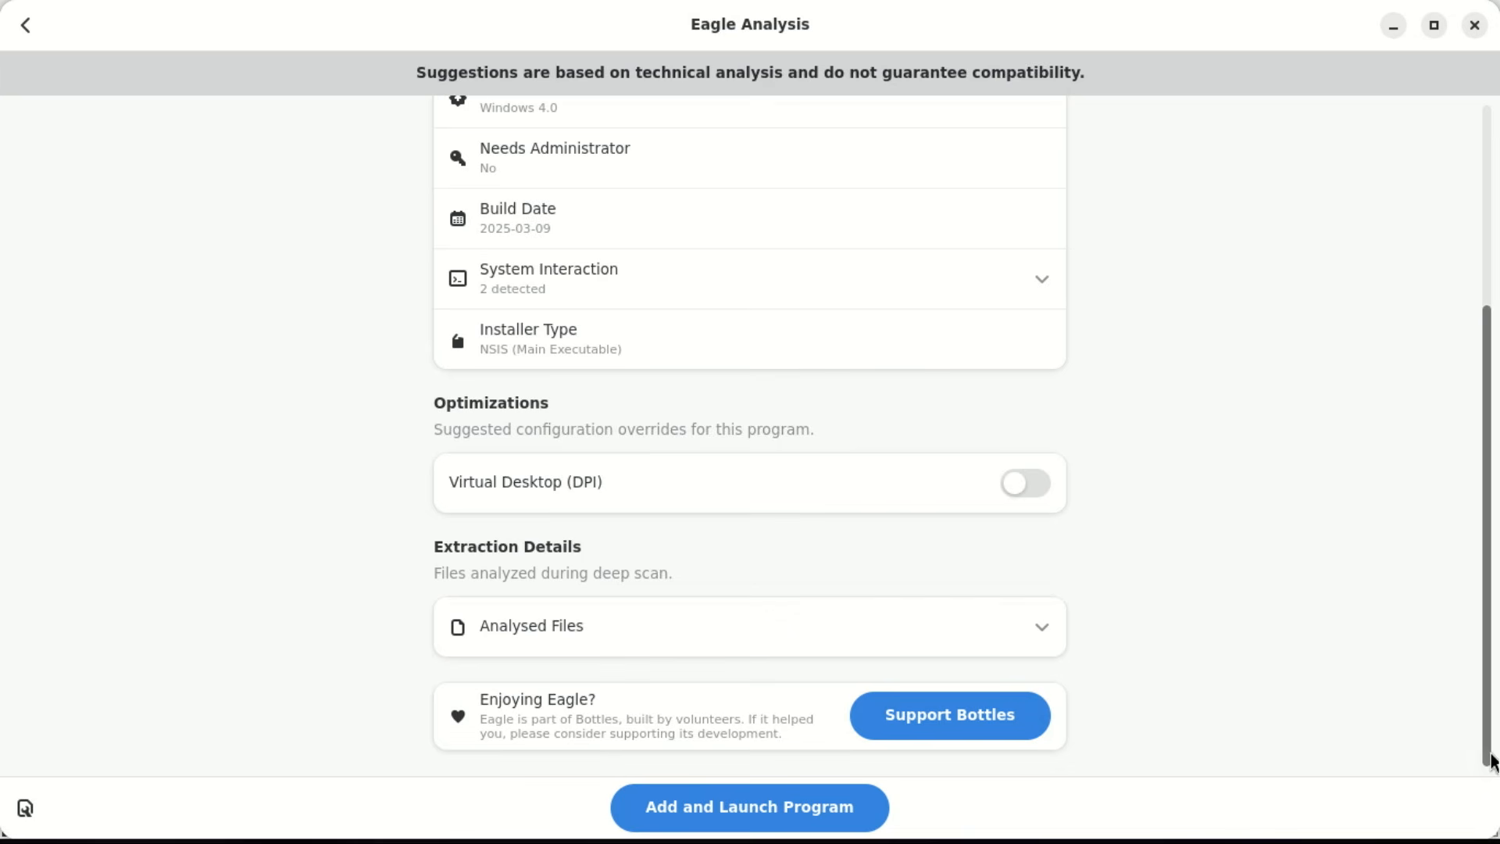
click(798, 815)
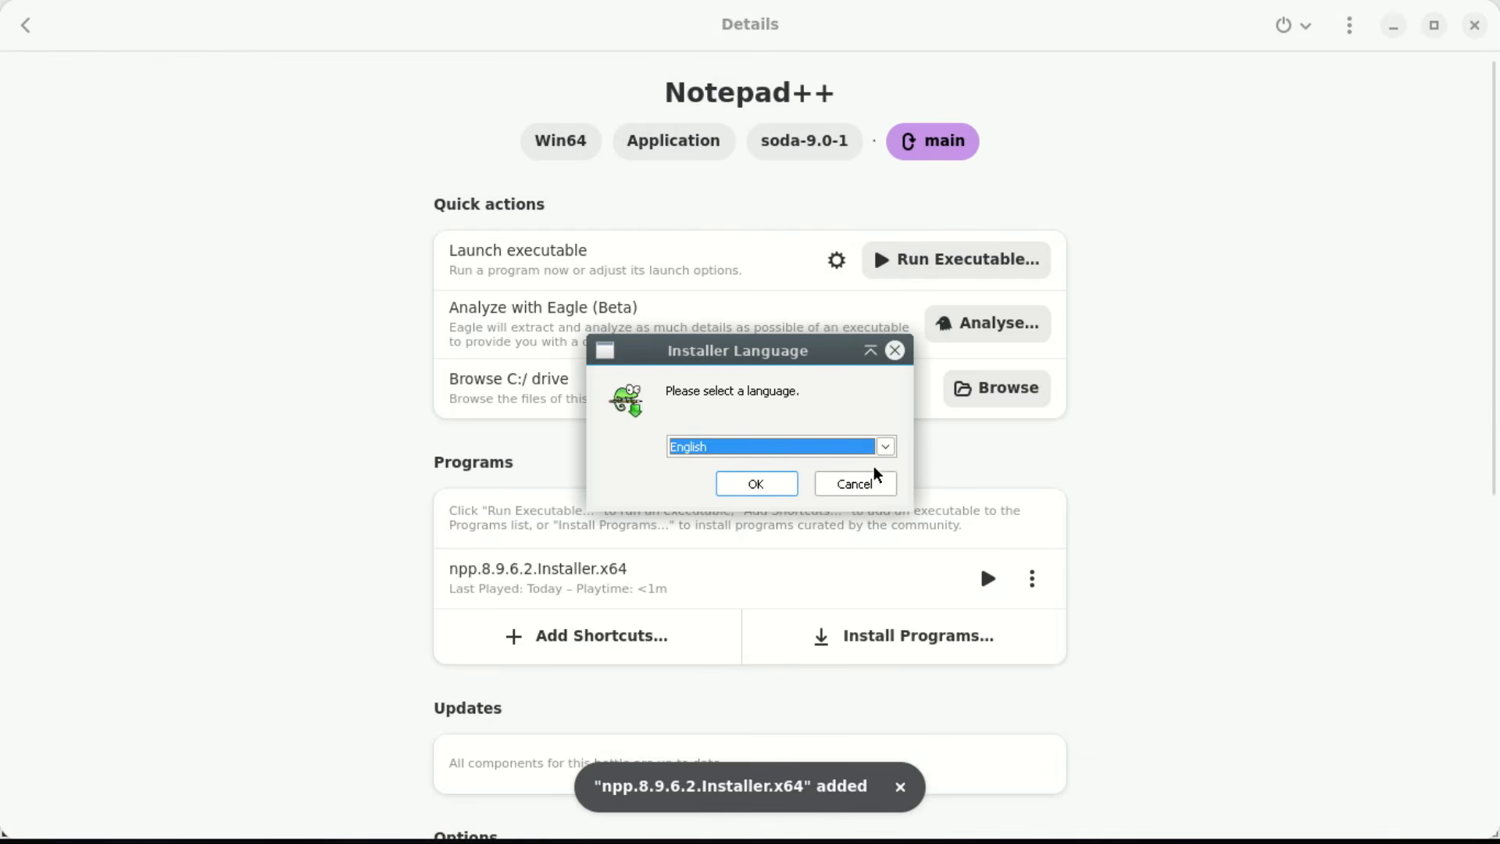
click(873, 486)
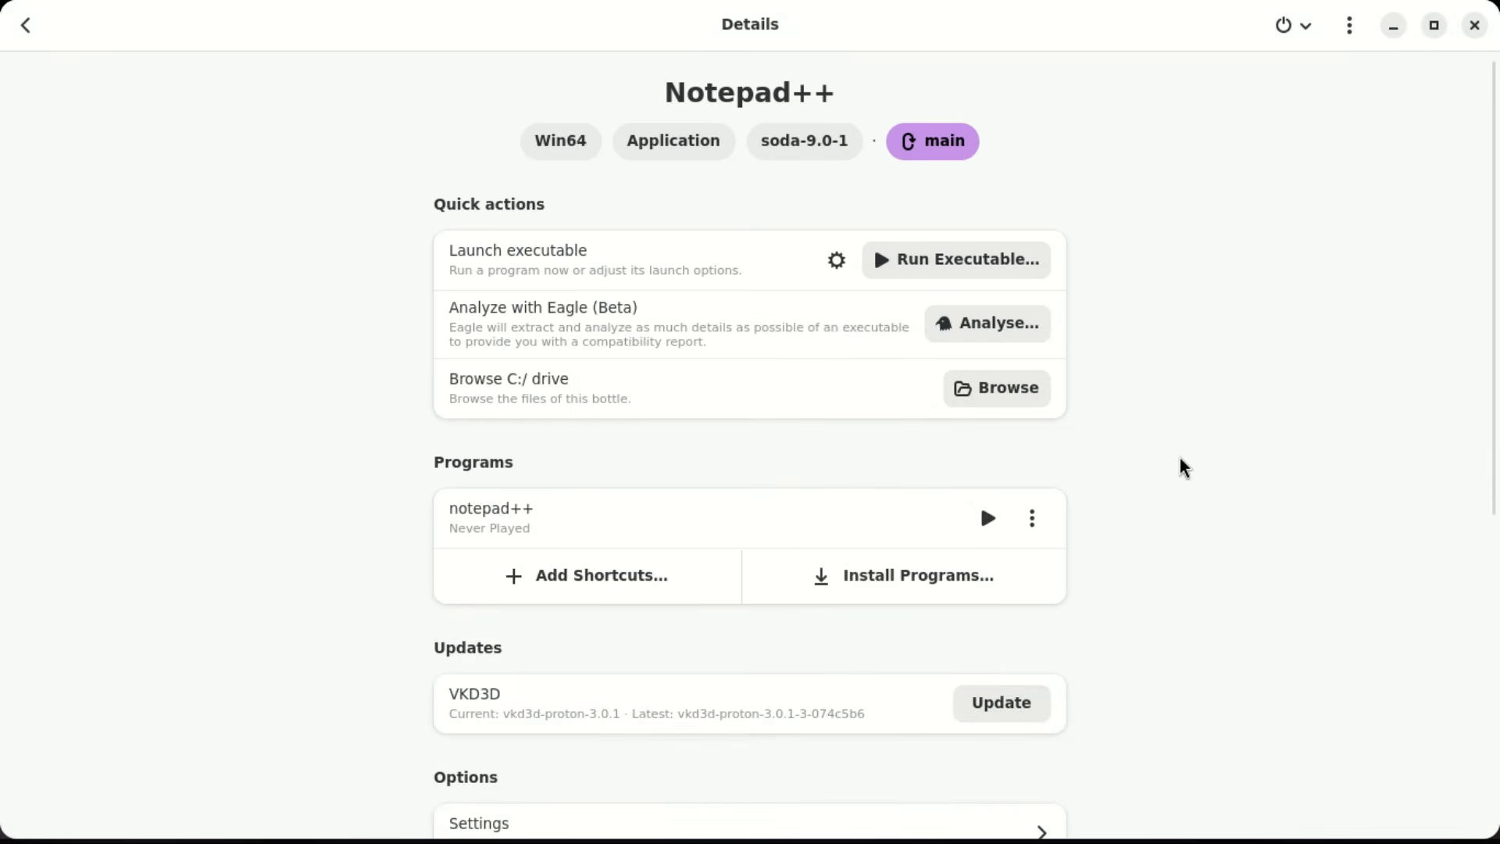
Launch notepad++ from the bottle's programs, reposition its window, and enter the test text ggggggg in the new document
click(984, 522)
drag(954, 36, 1173, 45)
text(ggggggg)
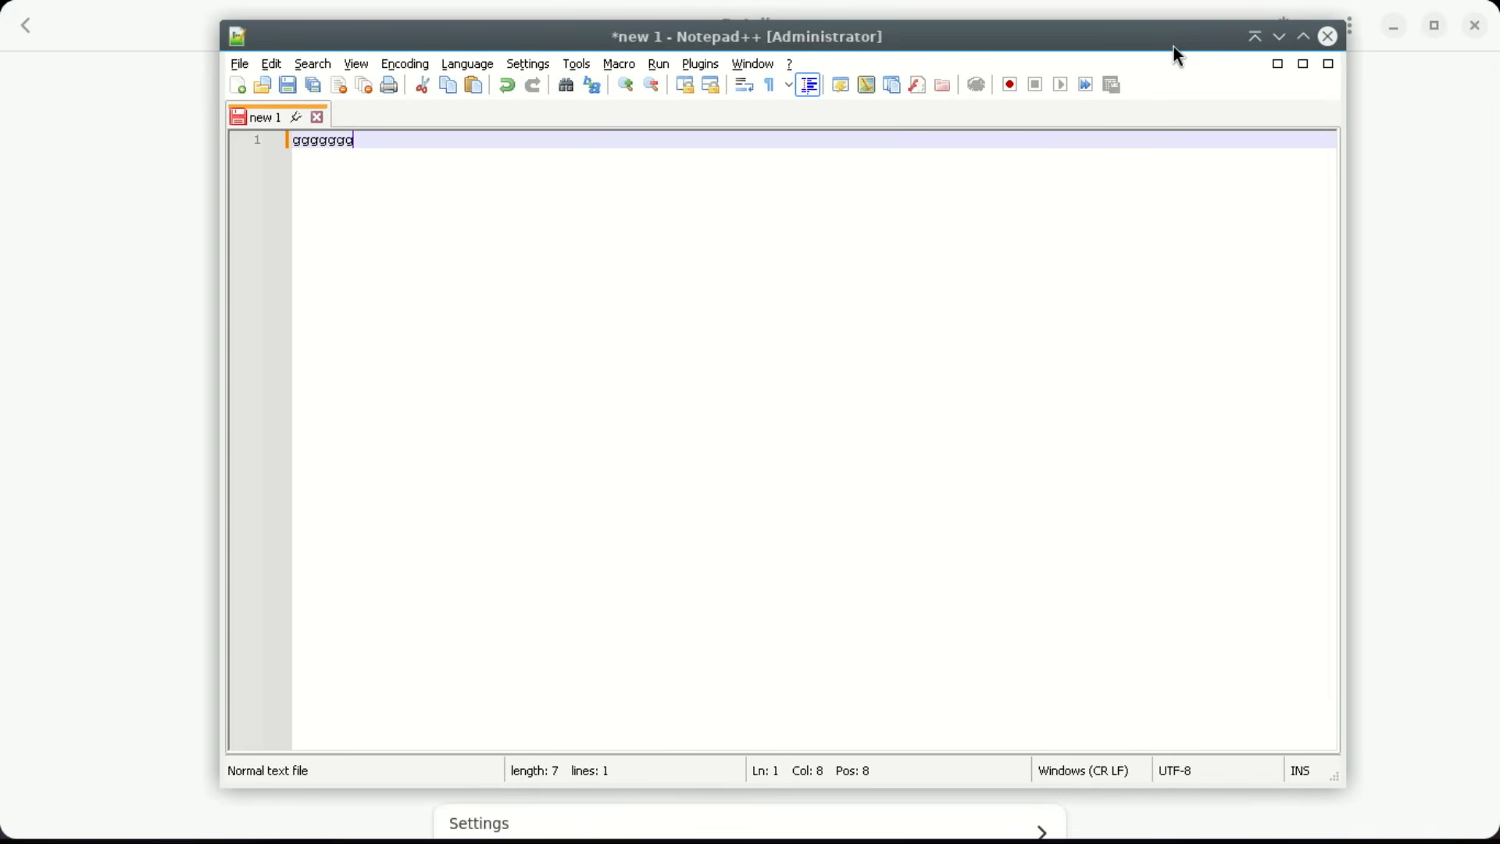
Delete the test text from the new document and close Notepad++
key(BackSpace)
key(BackSpace)
key(BackSpace)
key(BackSpace)
key(BackSpace)
key(BackSpace)
key(BackSpace)
click(1329, 40)
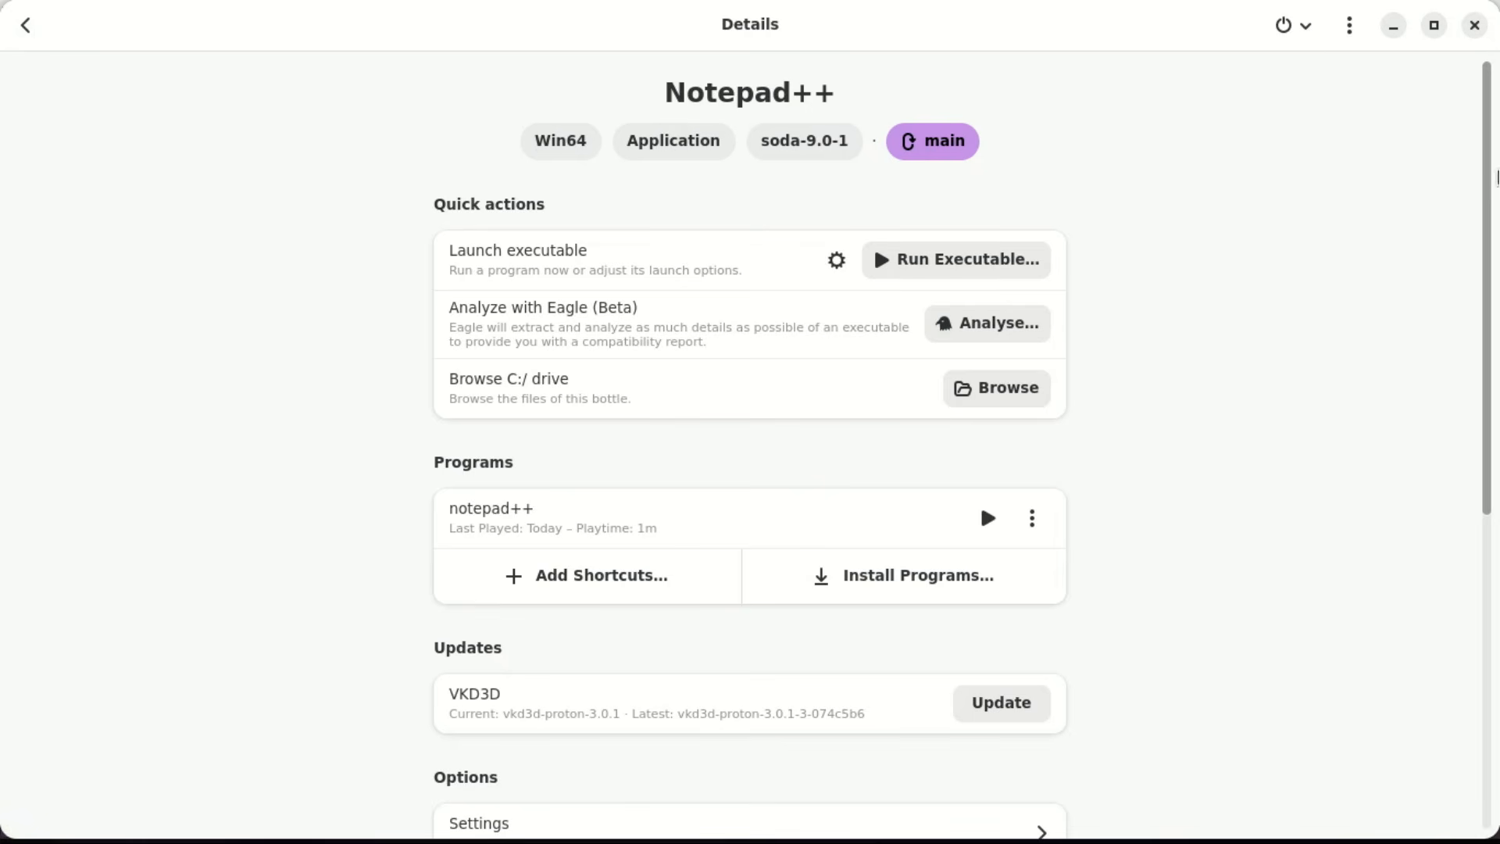
Open the Notepad++ bottle's settings and examine the available Runner, DXVK and VKD3D choices
drag(1488, 146, 1494, 514)
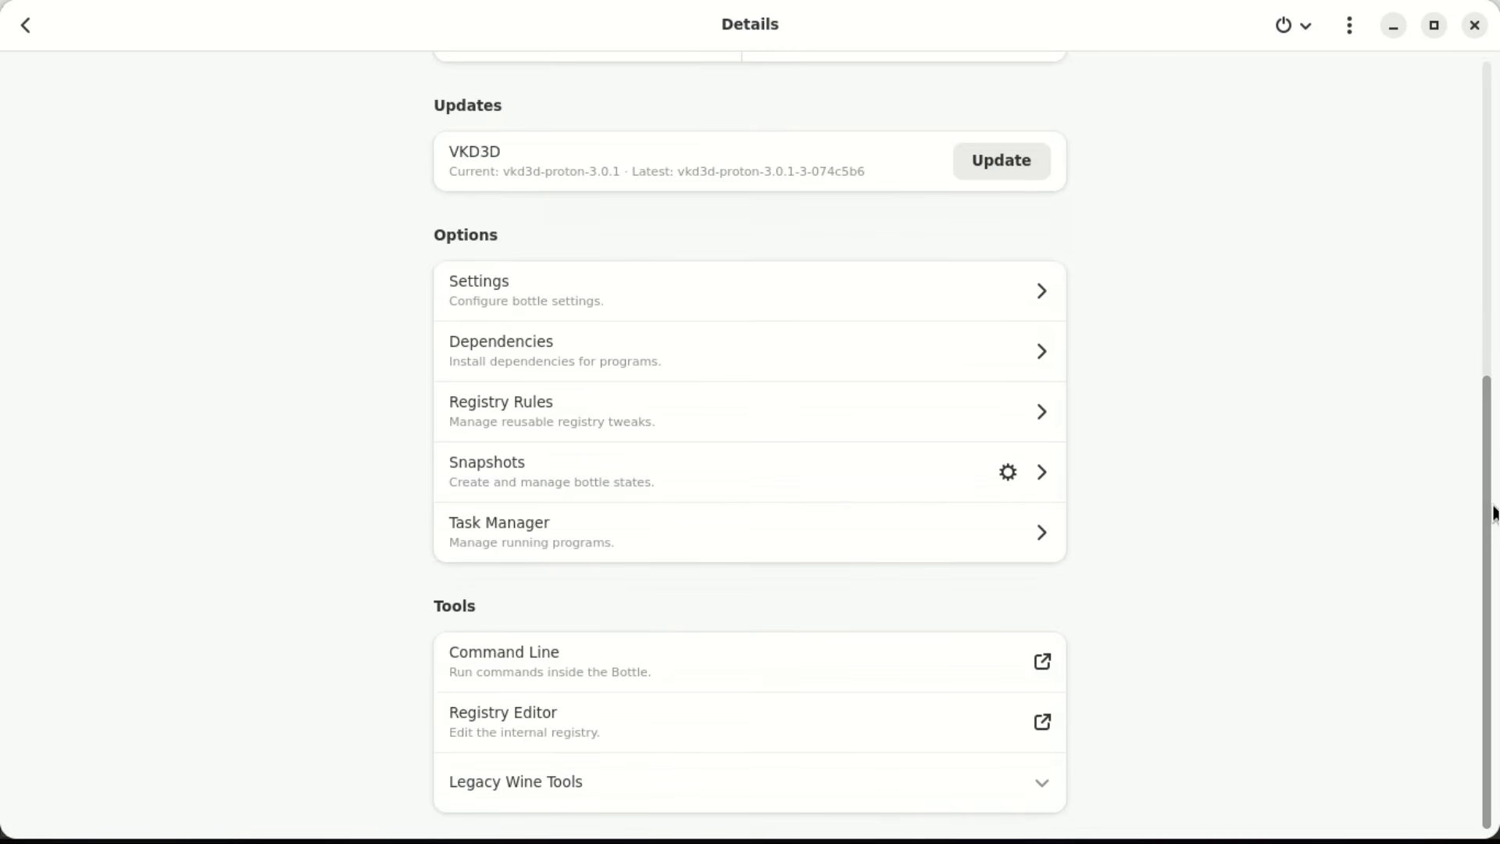
click(649, 298)
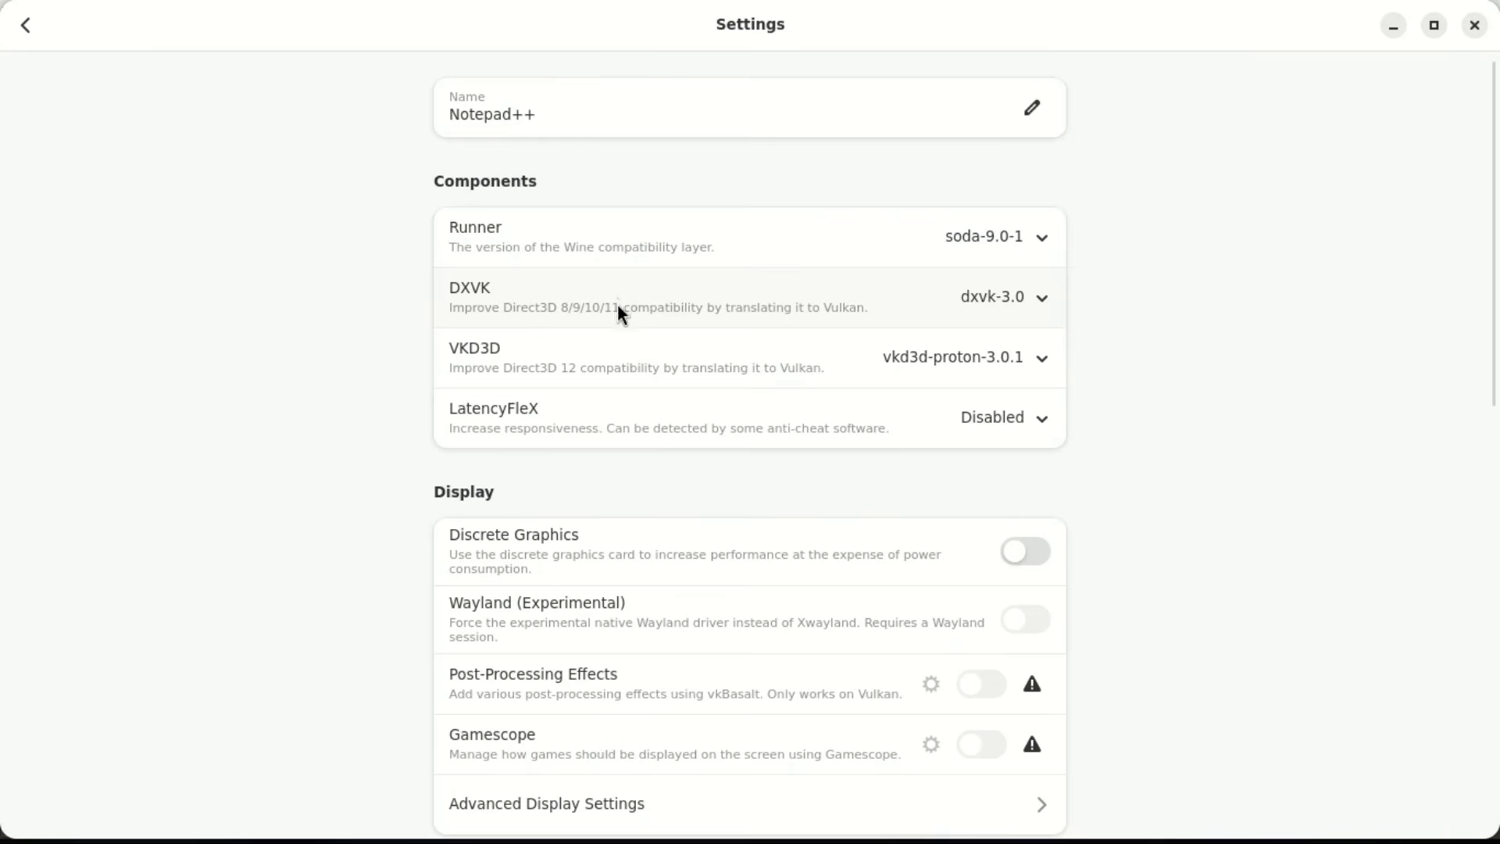
click(1042, 242)
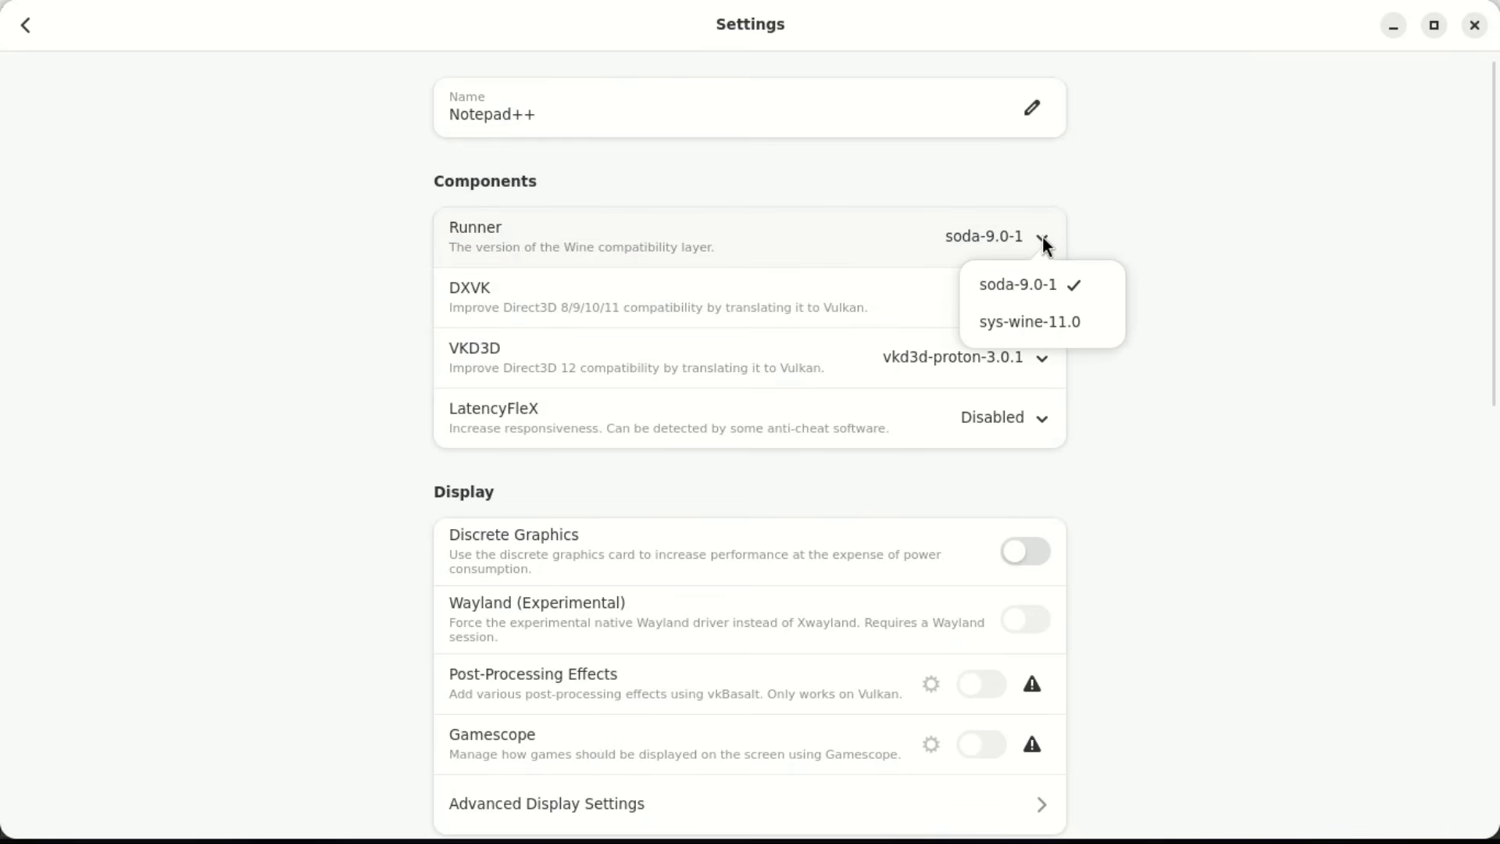
click(1043, 241)
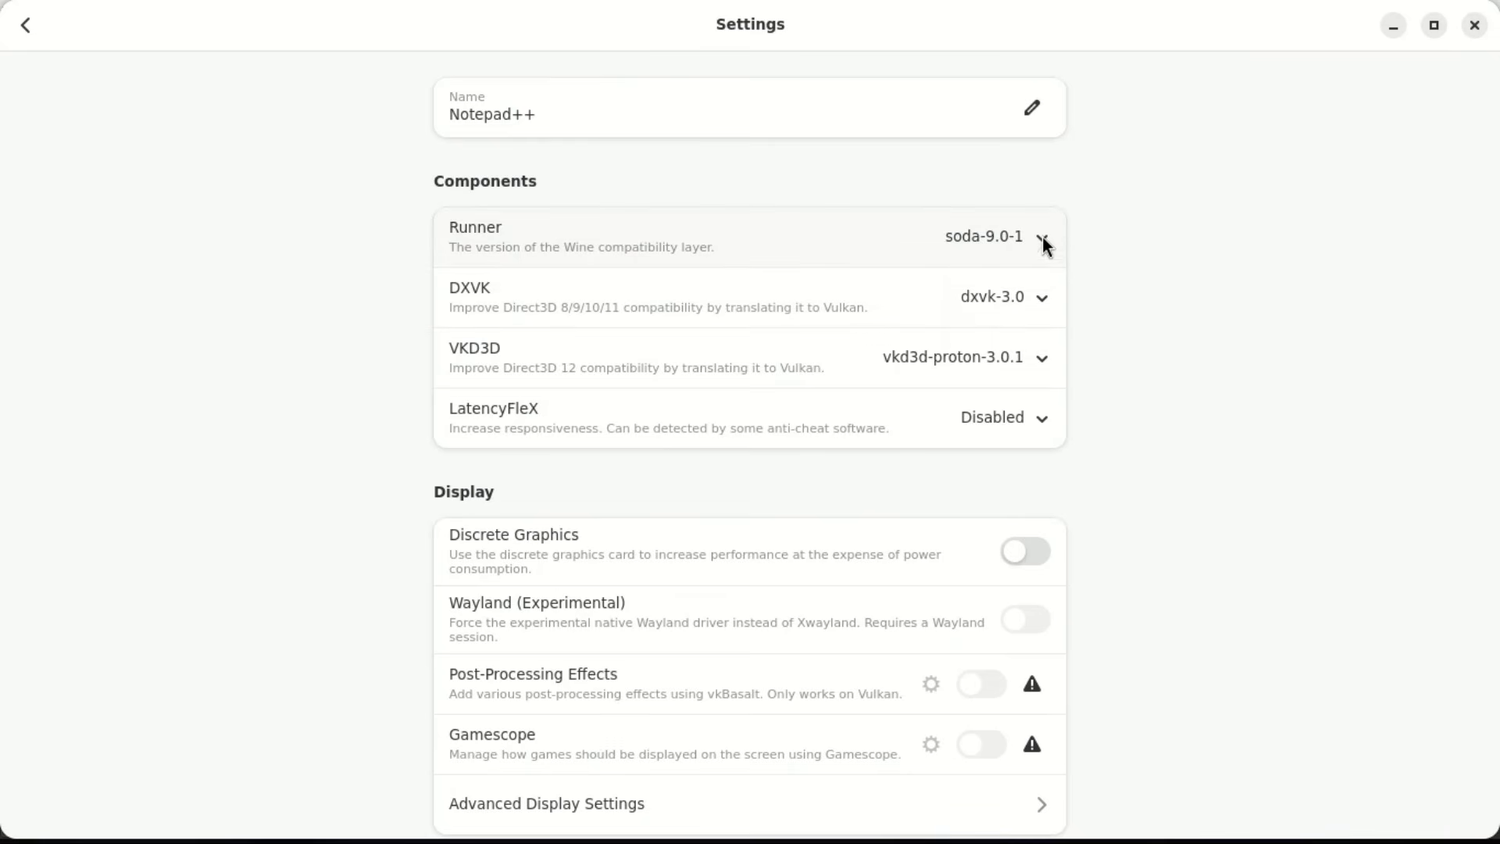
click(1044, 299)
click(1044, 298)
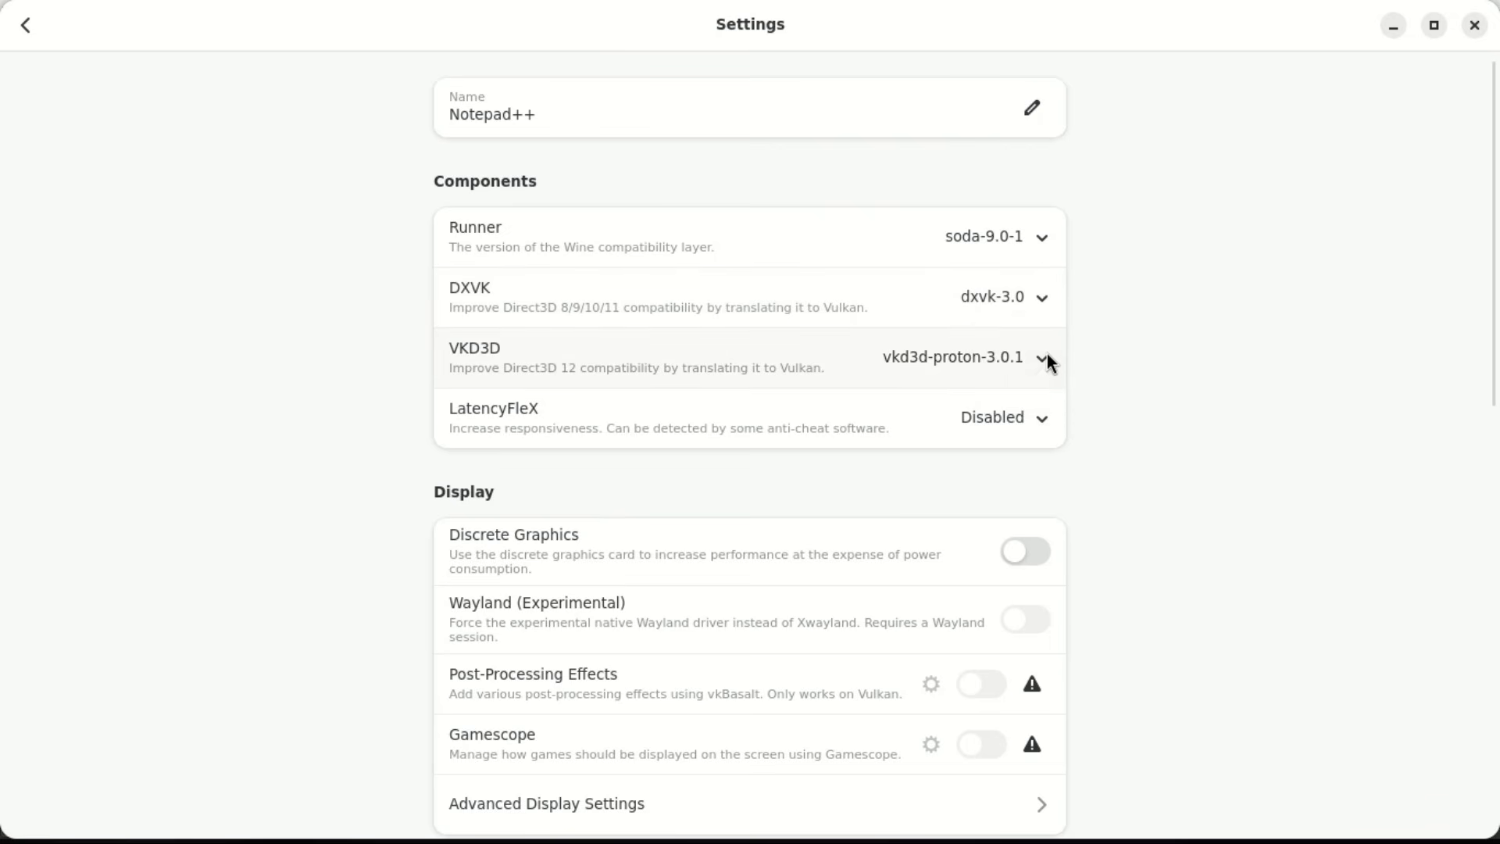
click(1043, 359)
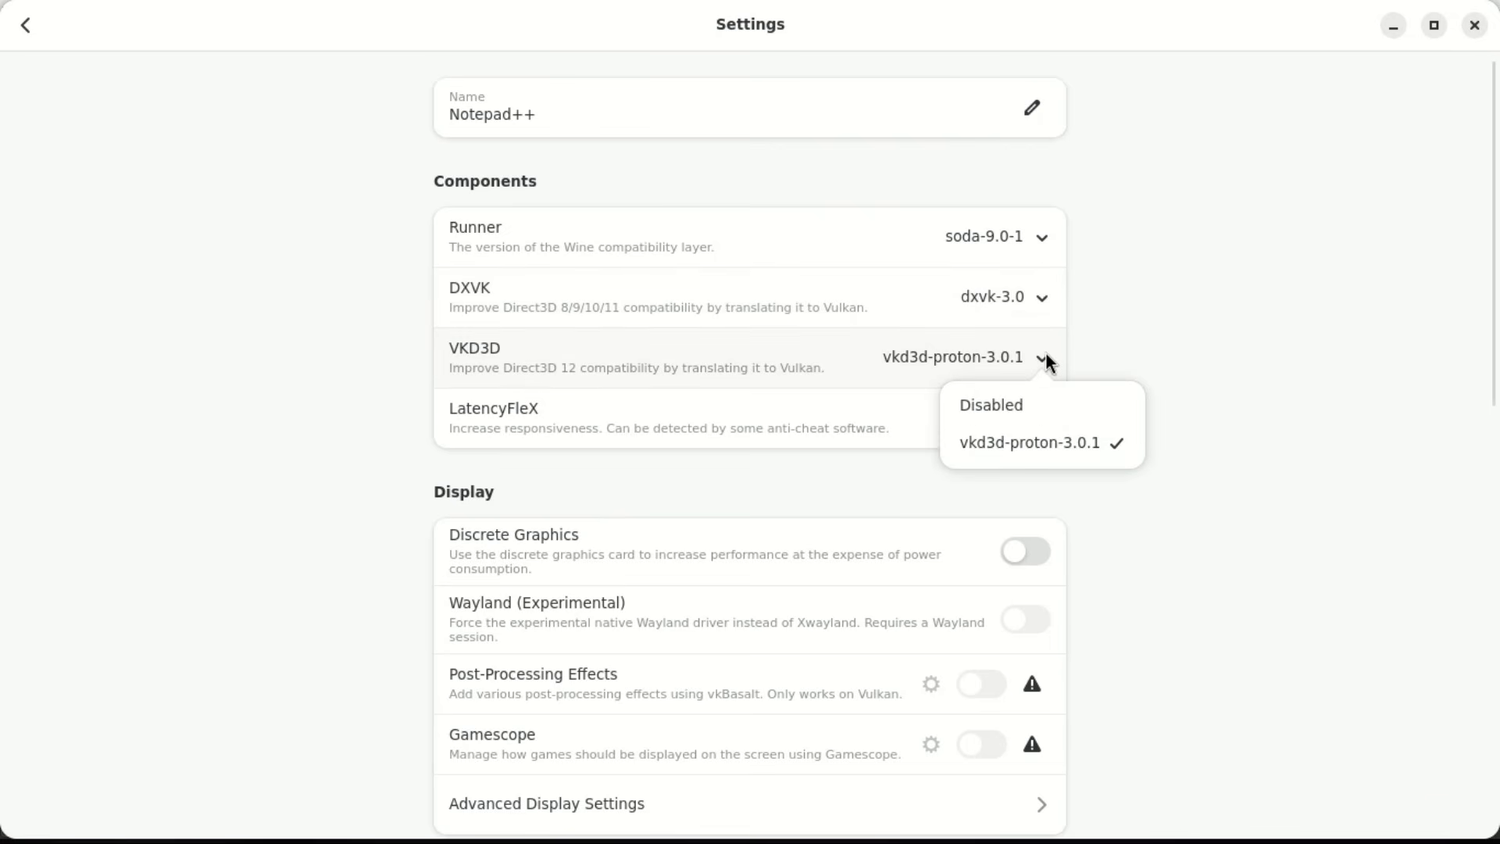
click(1045, 353)
Look through the bottle's Performance and Compatibility settings, including the selectable Windows versions
drag(1491, 305, 1490, 676)
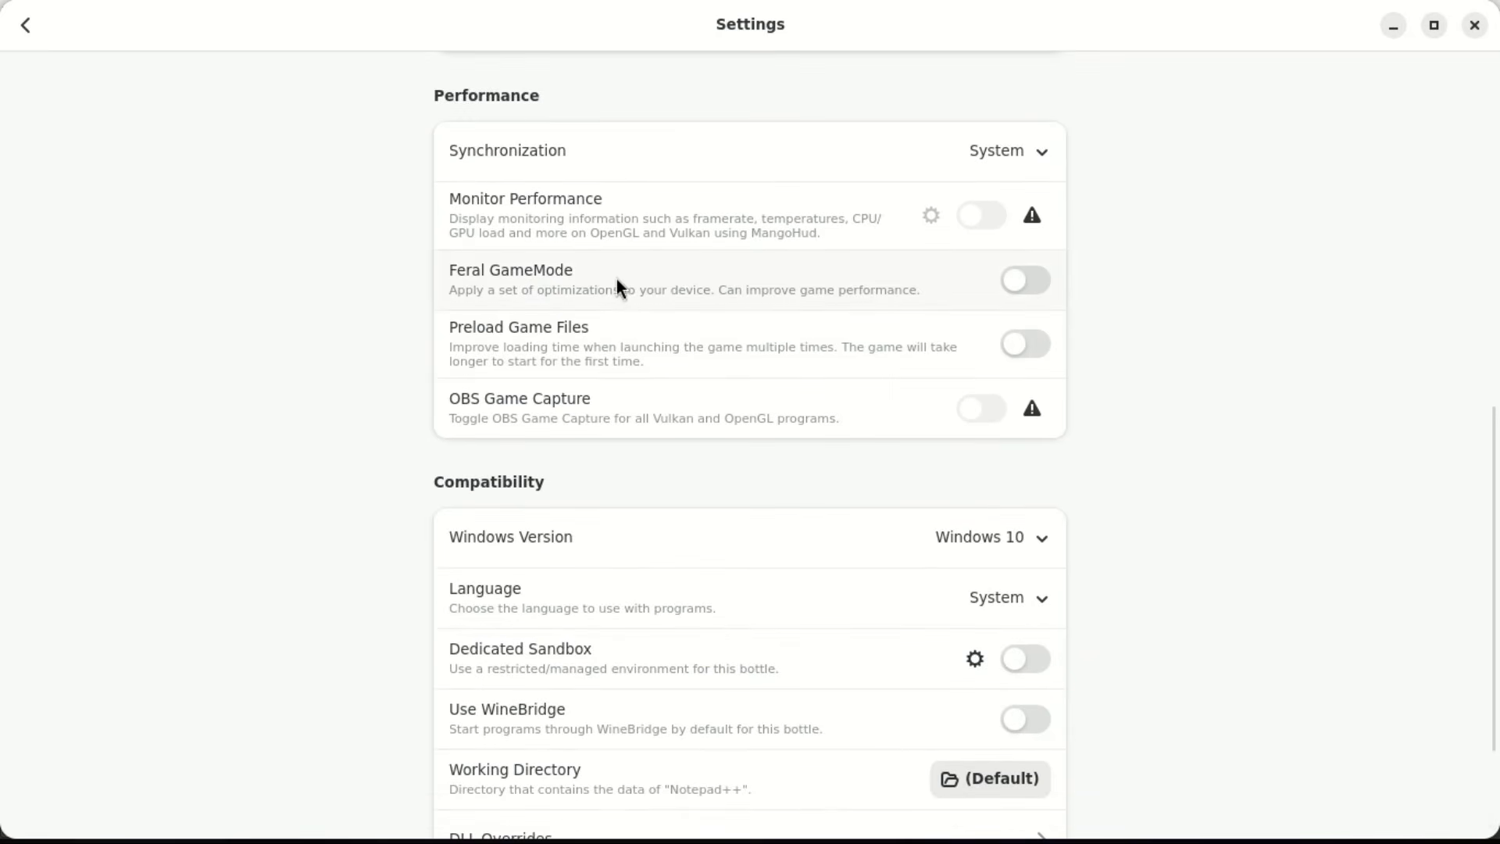
scroll(617, 281, down, 3)
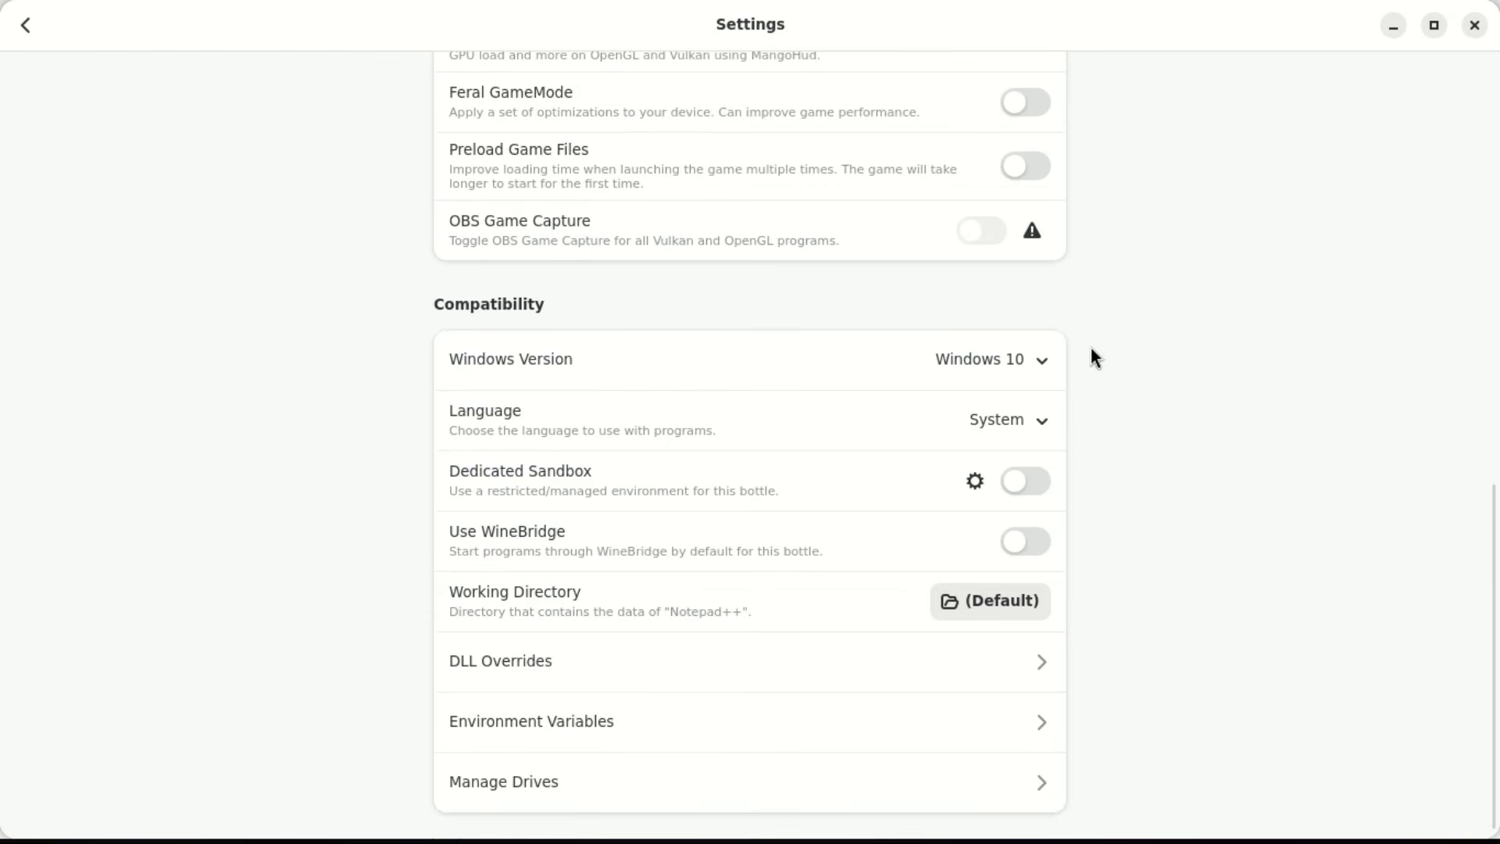
click(1046, 362)
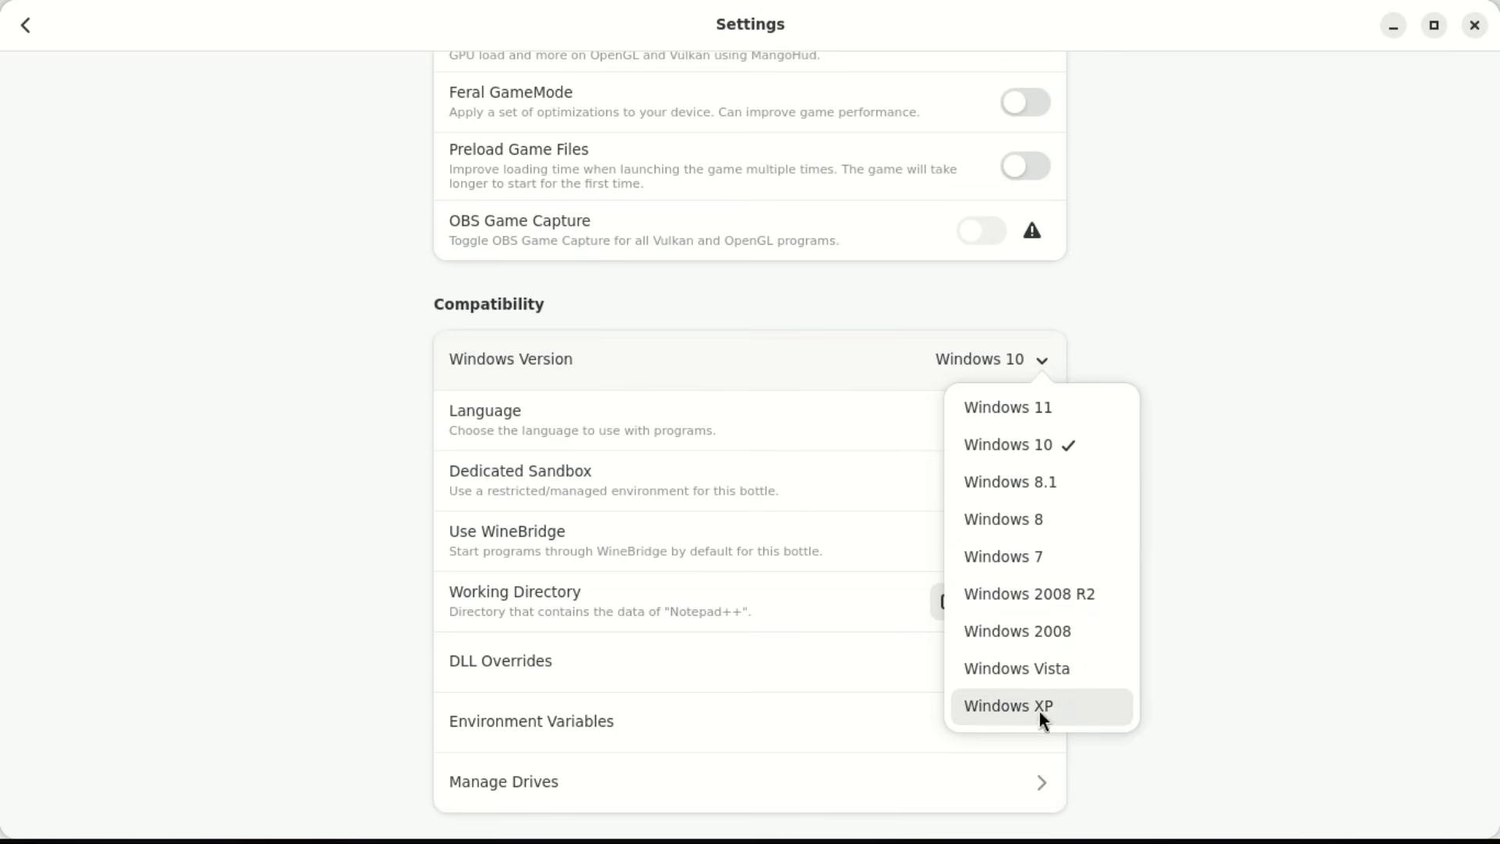
click(1234, 485)
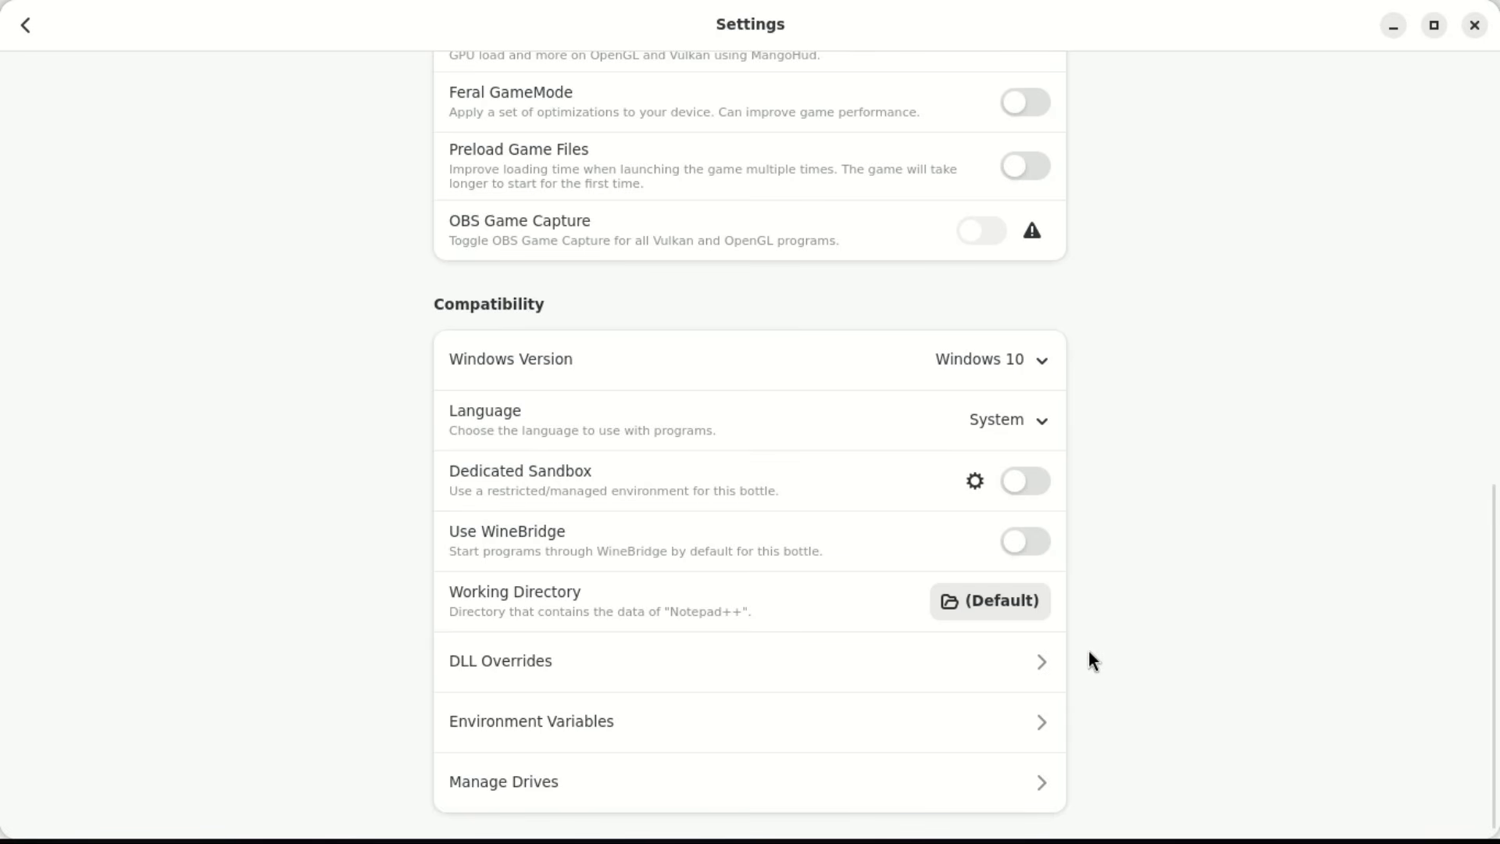
Examine the bottle's DLL Overrides, Environment Variables and Drives, and return to the bottle details
click(1036, 661)
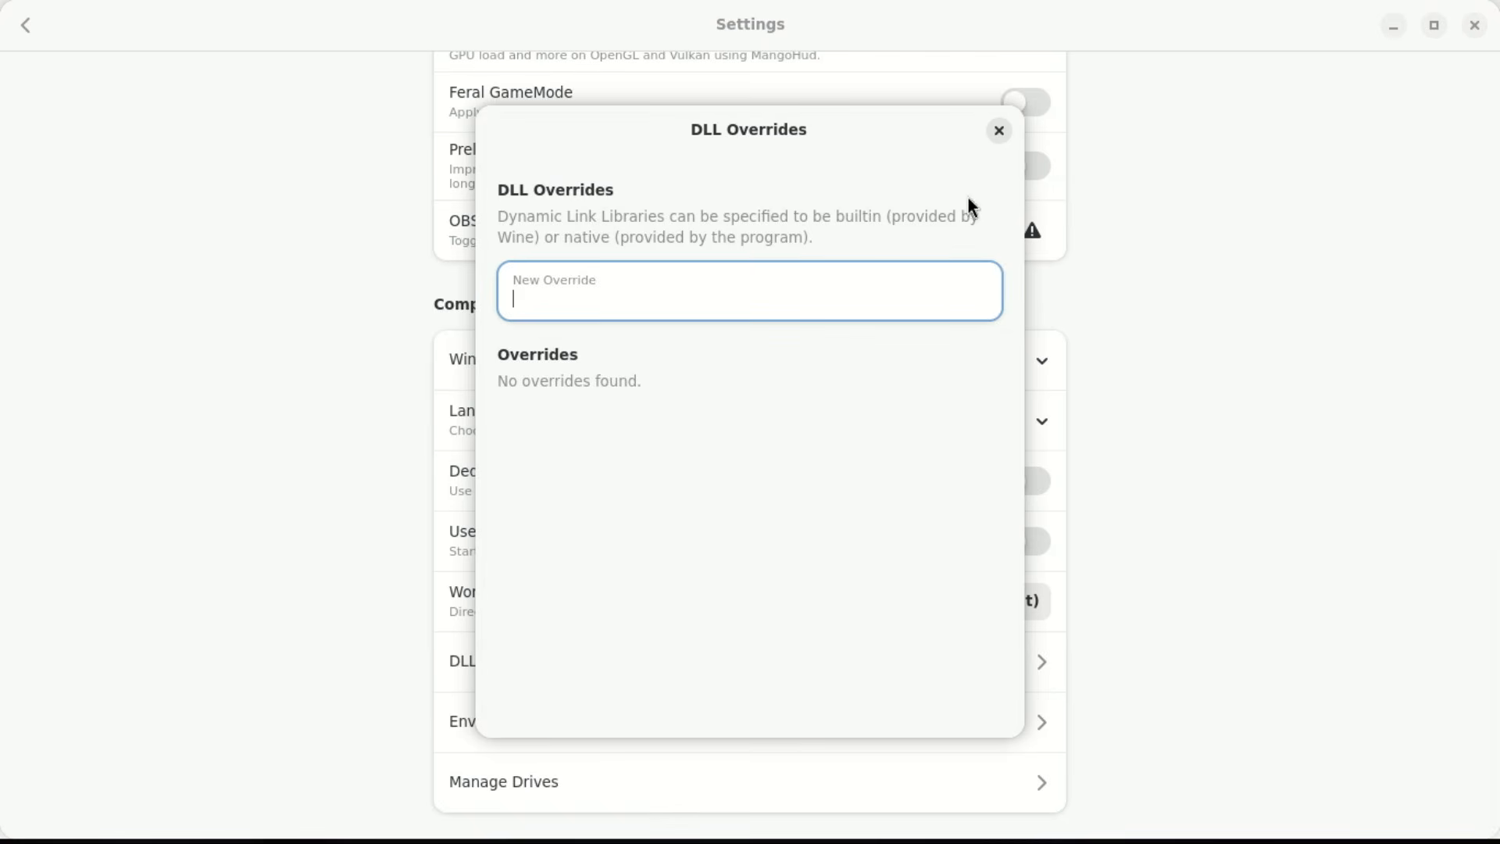
click(997, 132)
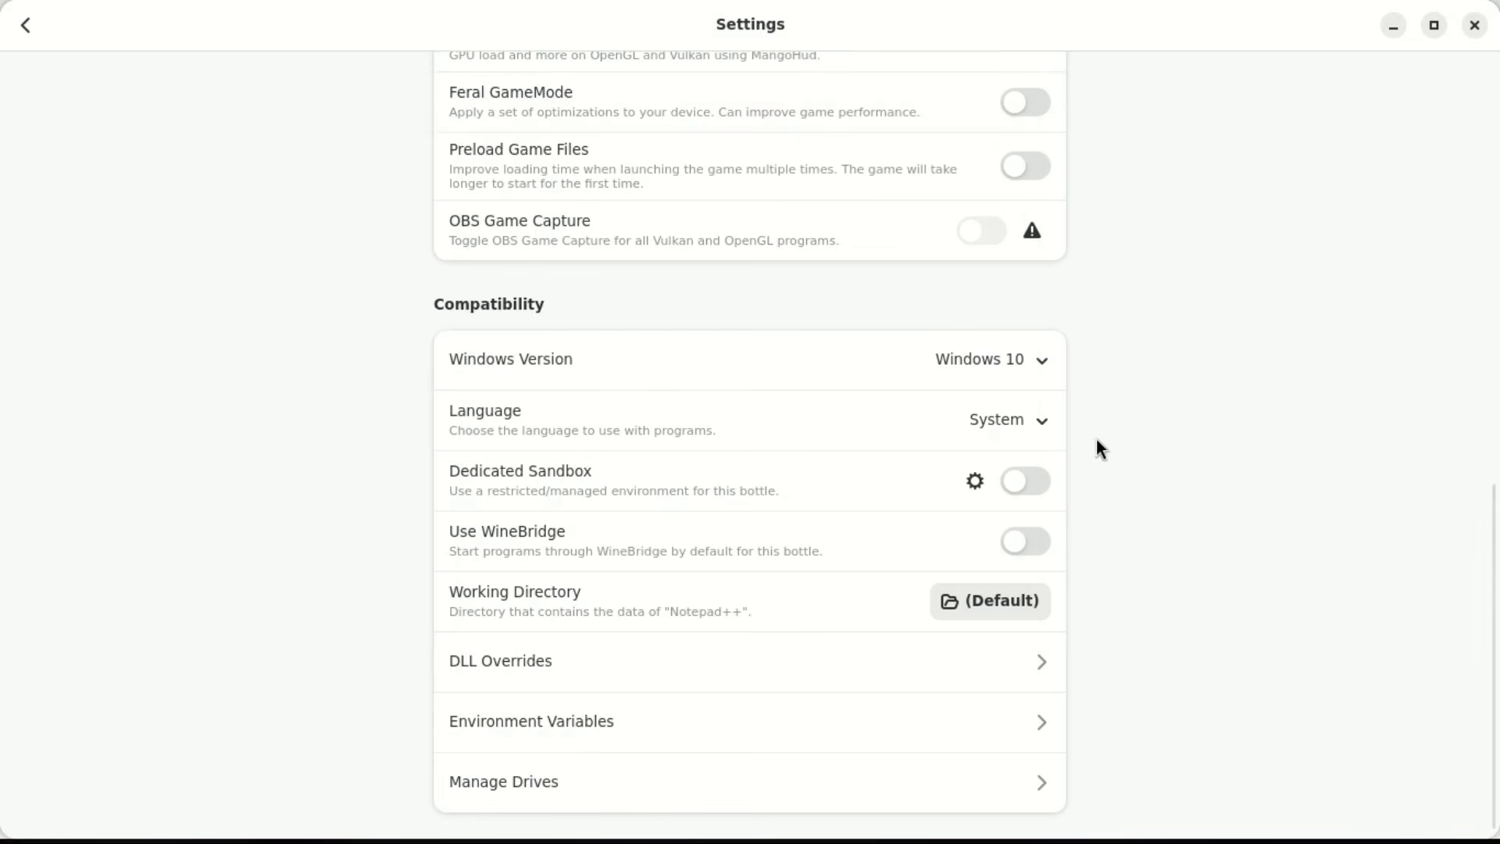
click(1037, 723)
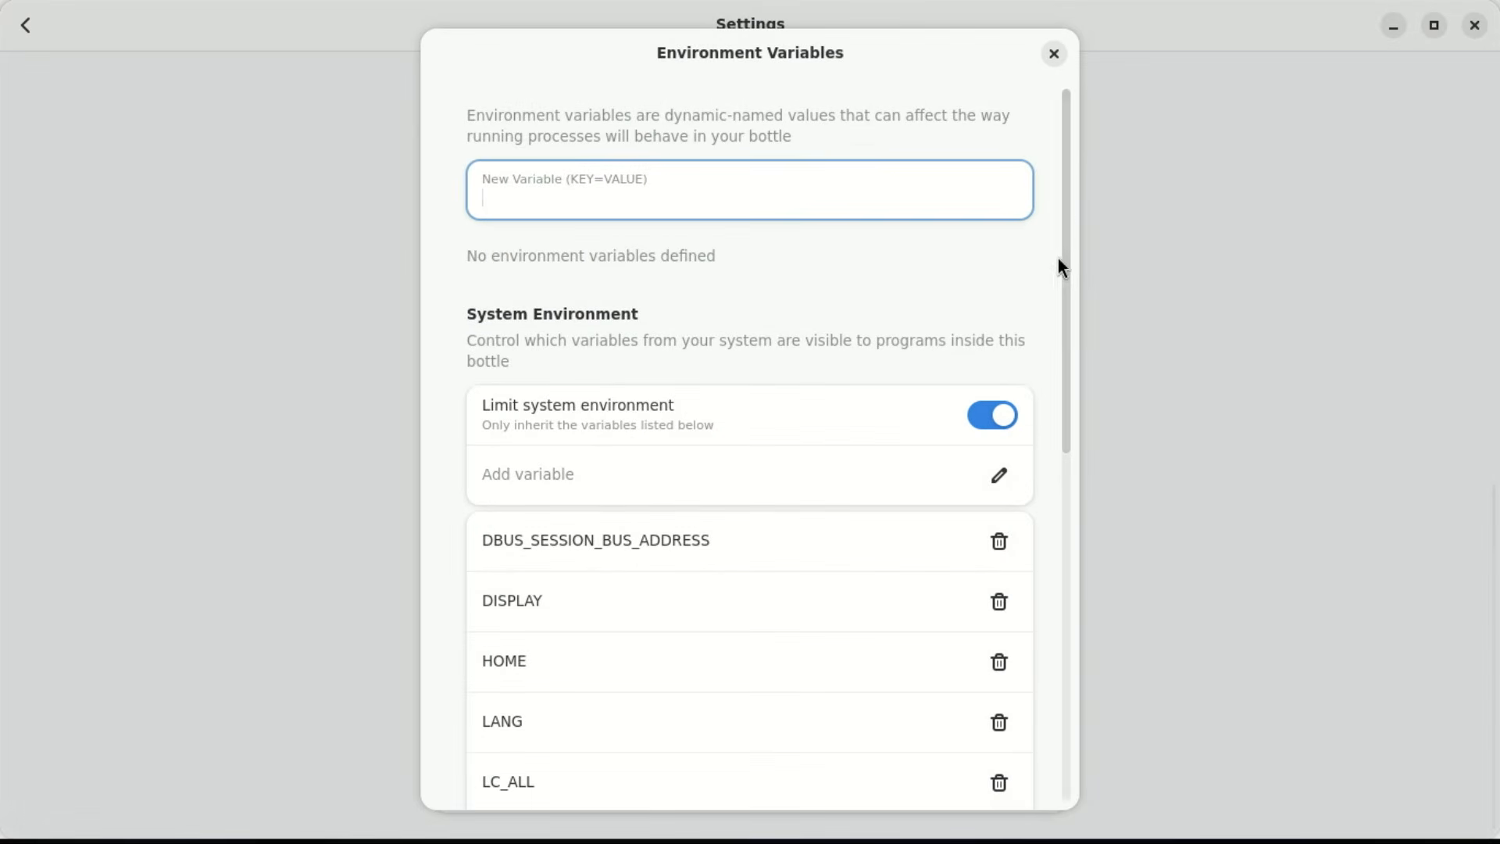
click(1056, 54)
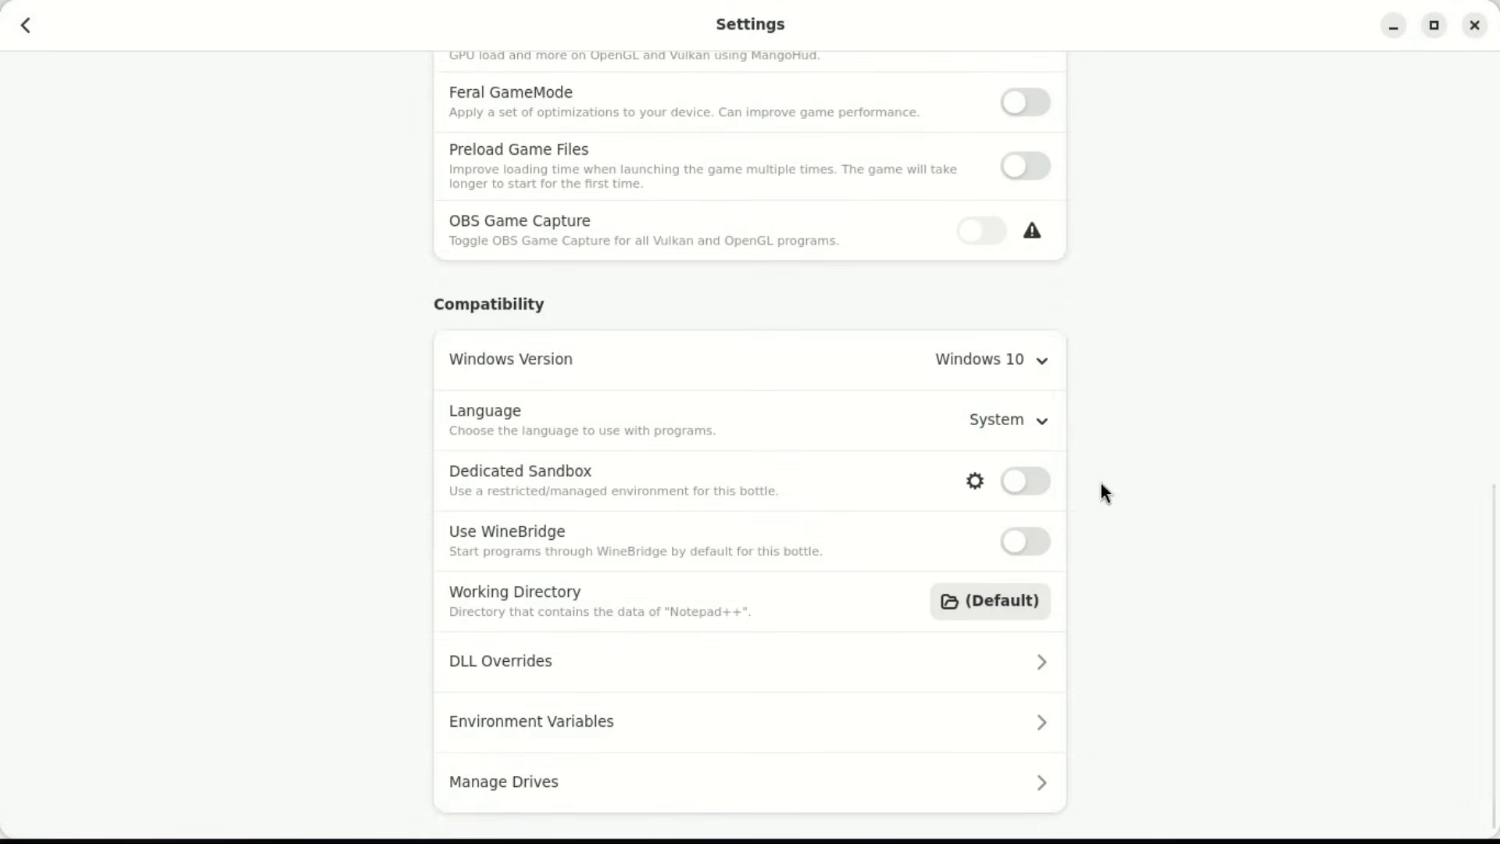
click(1038, 789)
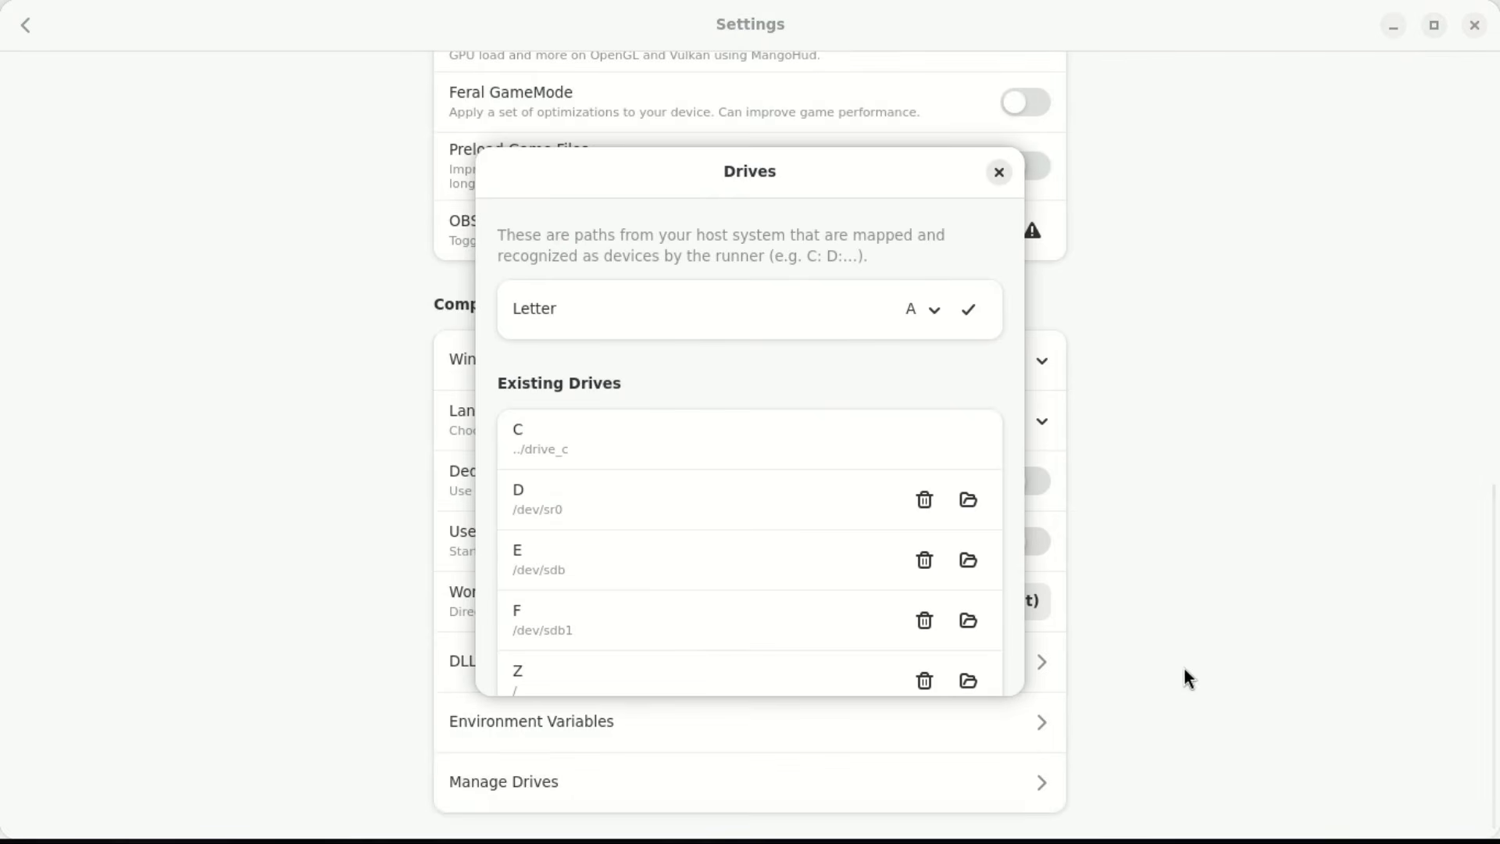
click(1000, 173)
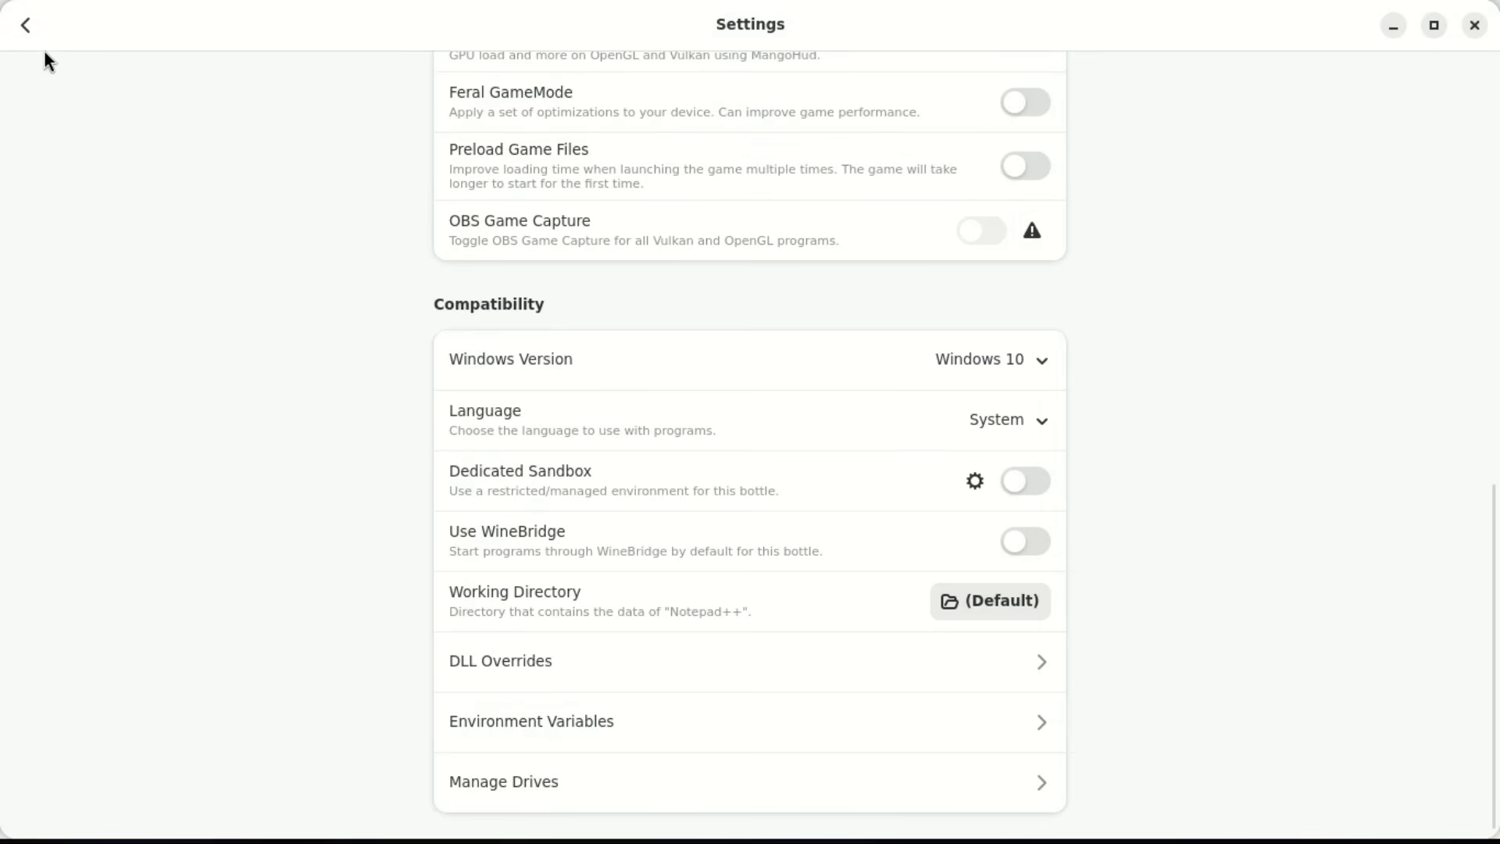
click(28, 29)
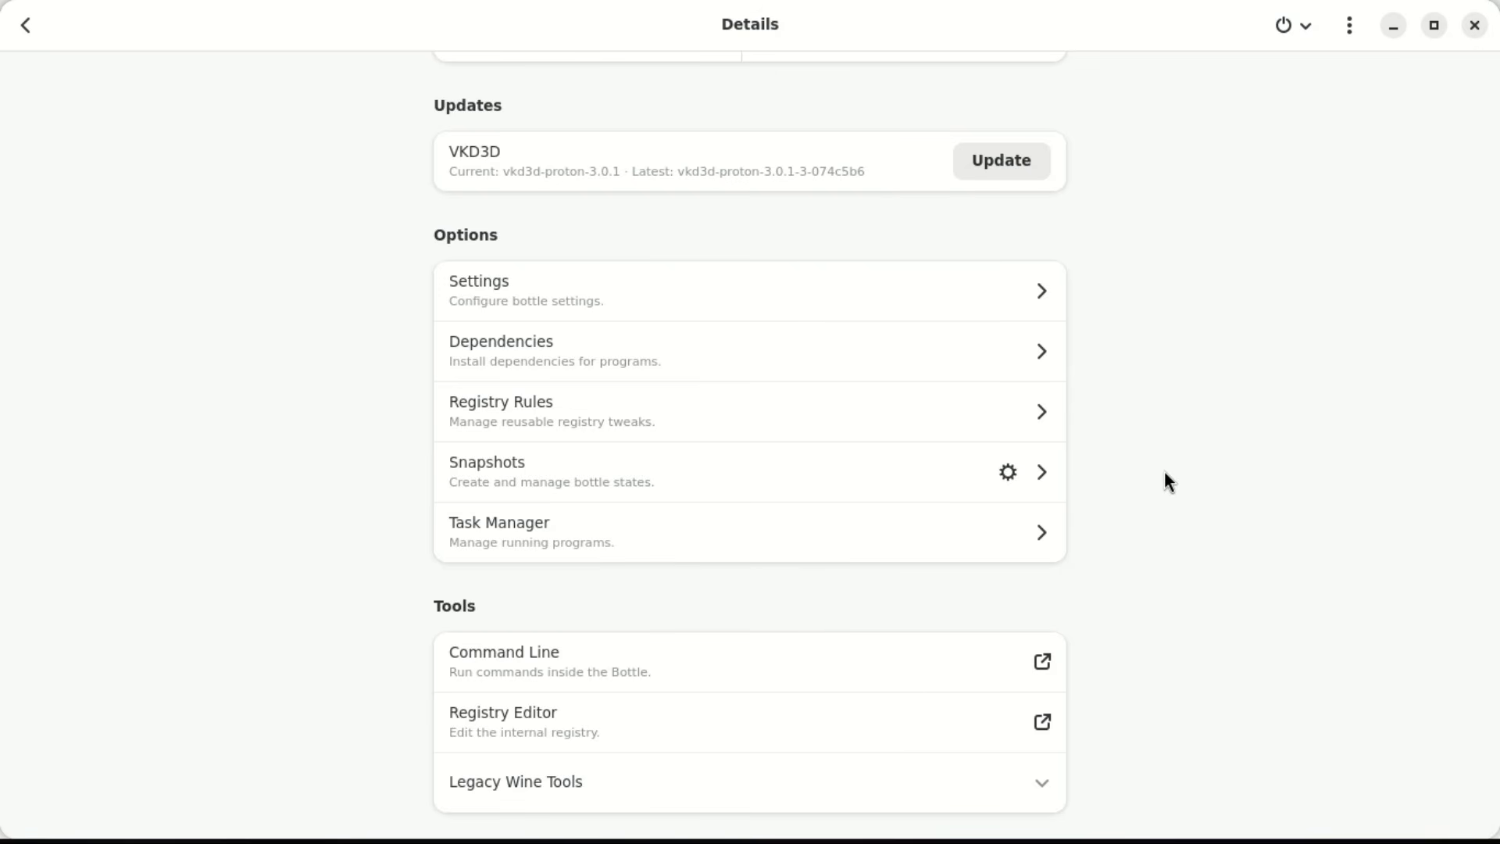
View the bottle's Registry Rules and open its list of installable Dependencies
click(948, 425)
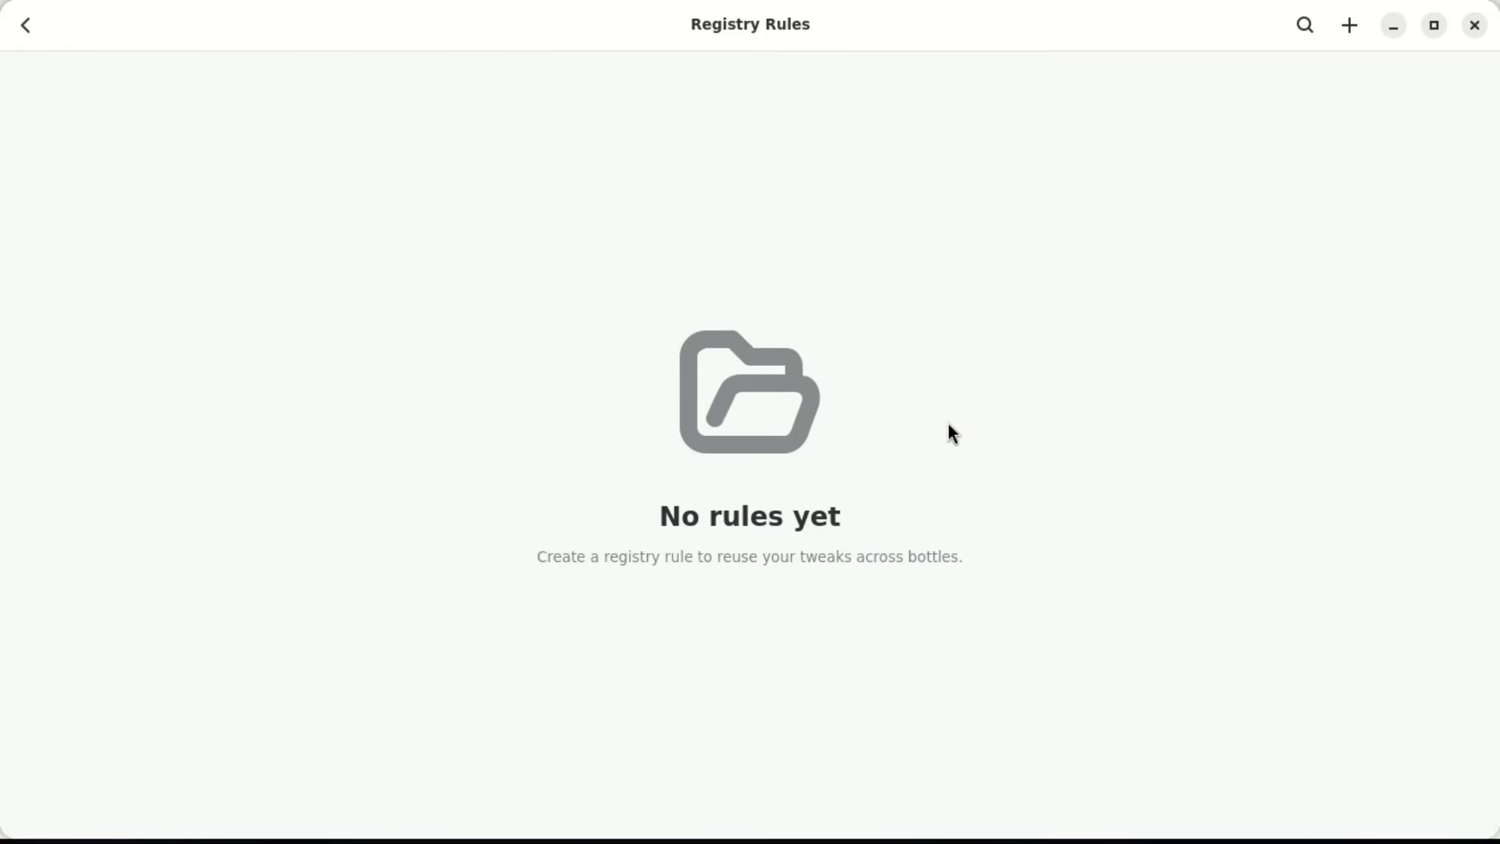
click(22, 23)
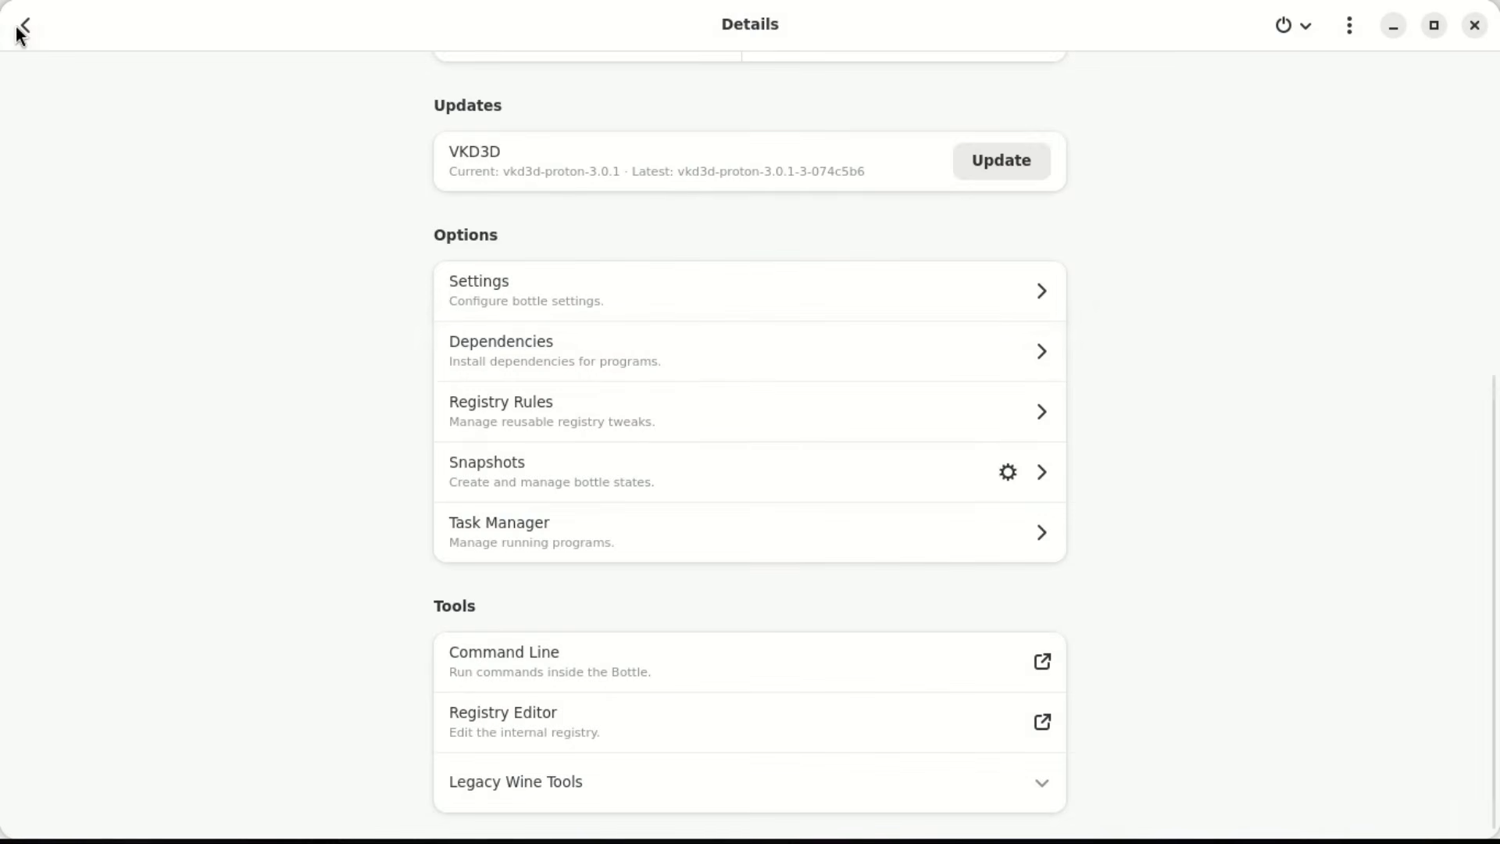
click(729, 360)
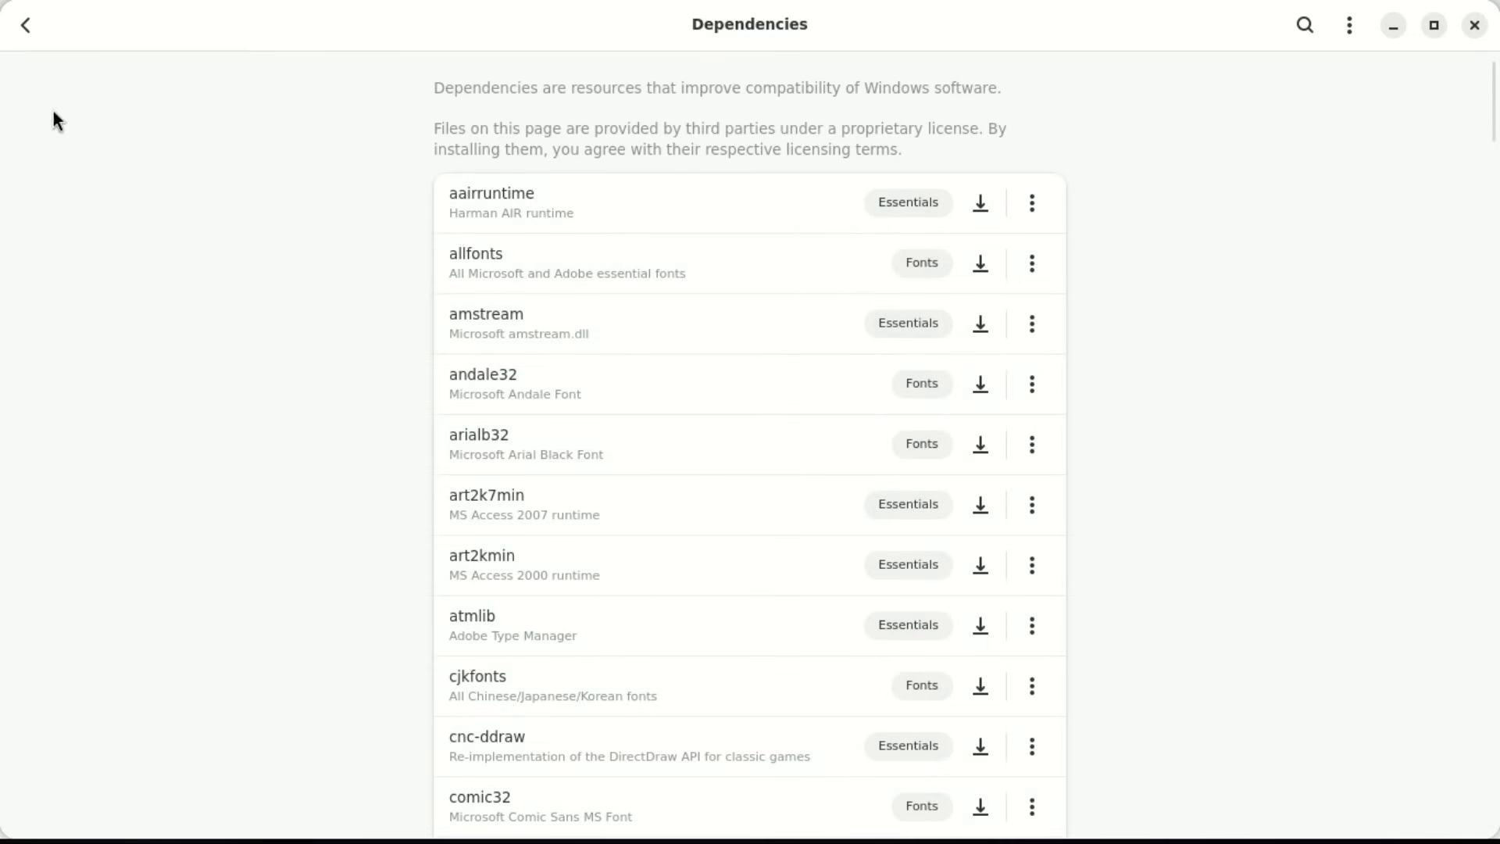
Leave the Dependencies list, view the bottle's Task Manager, and return to the bottle details
click(26, 30)
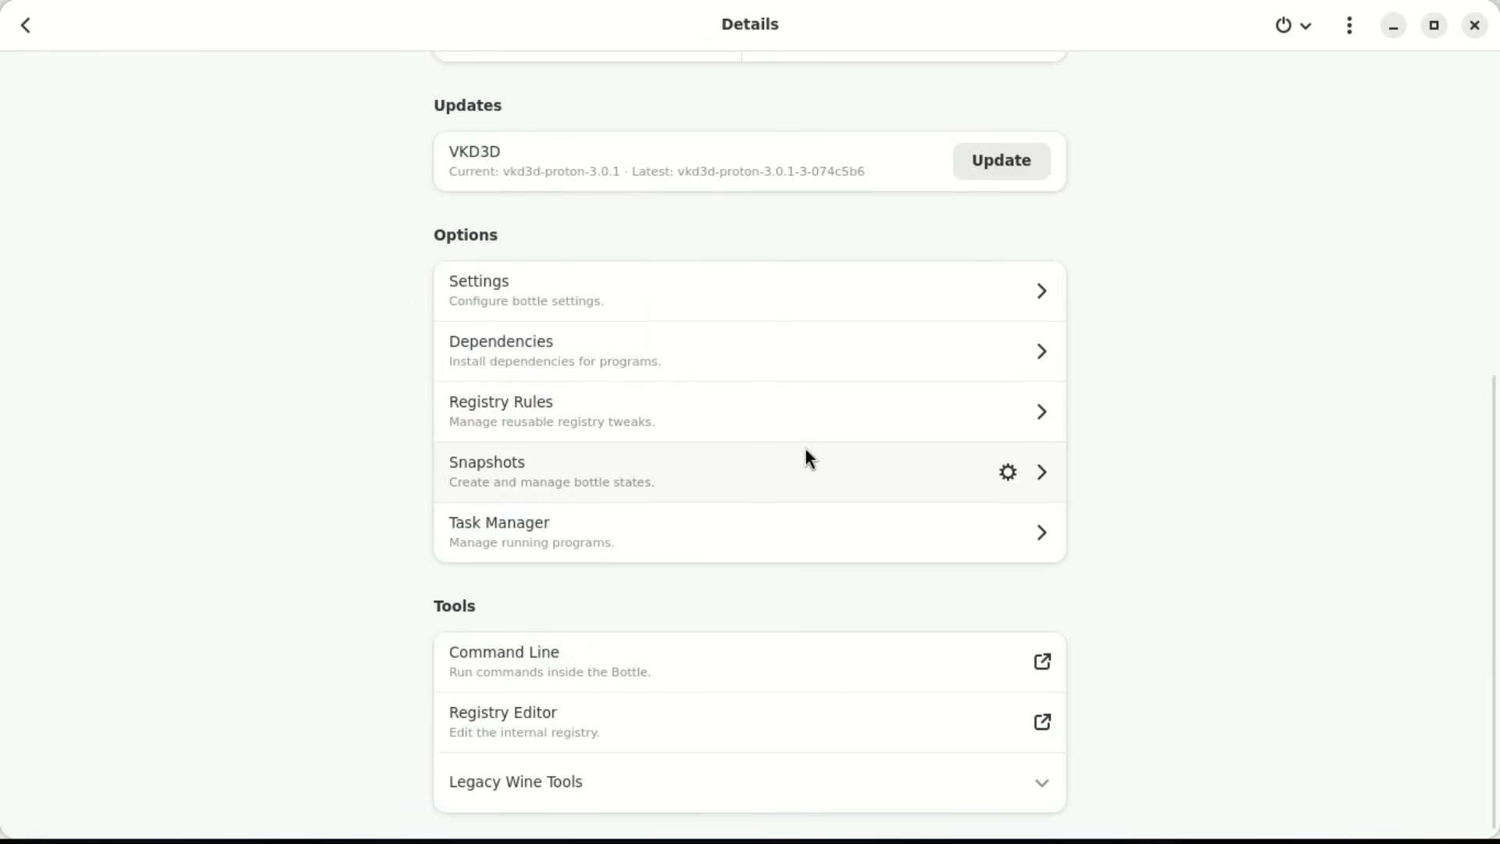
click(887, 545)
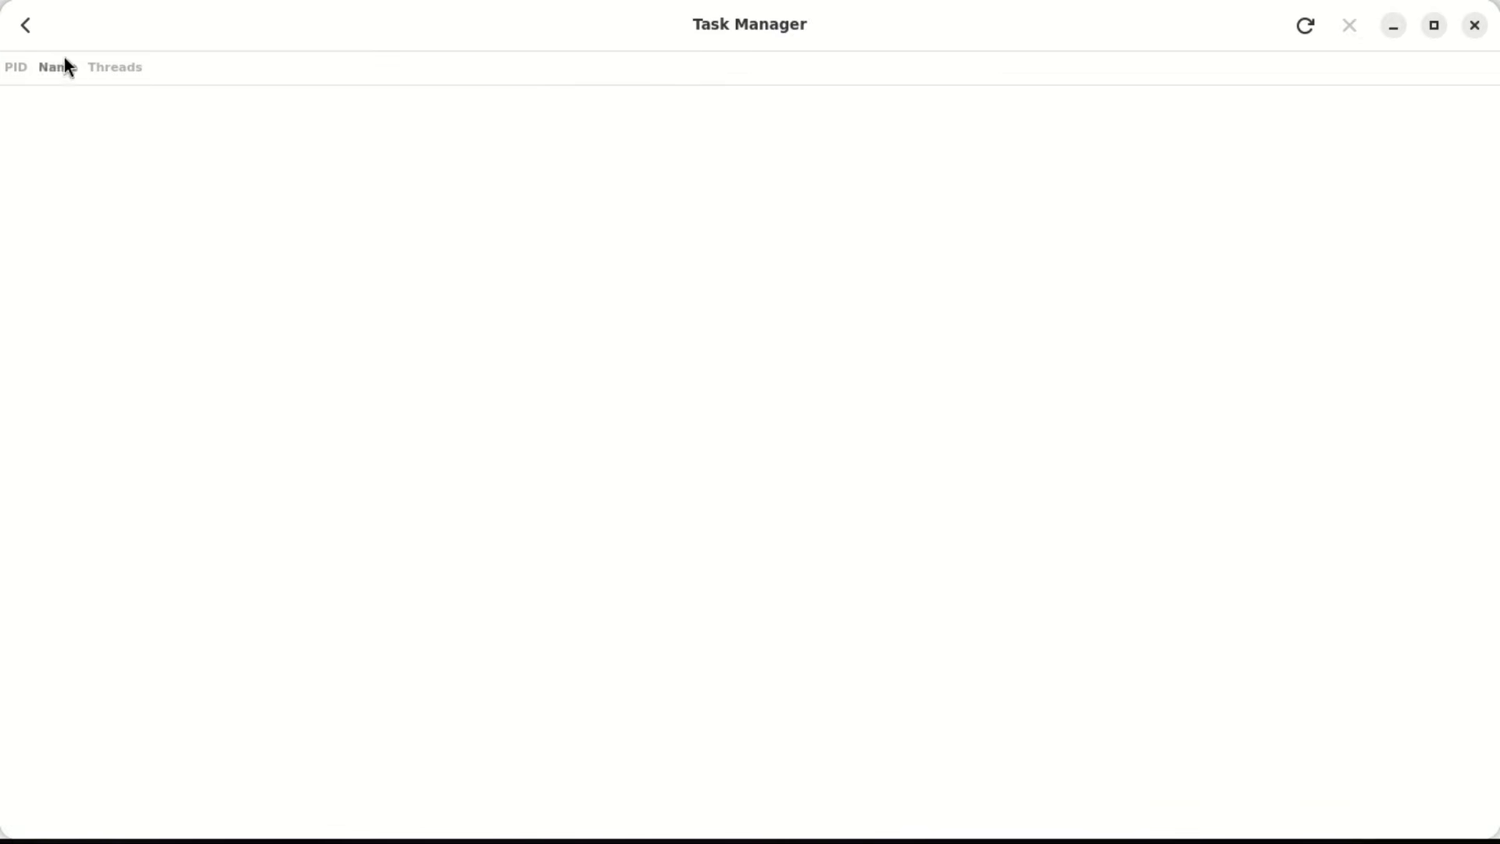
click(25, 25)
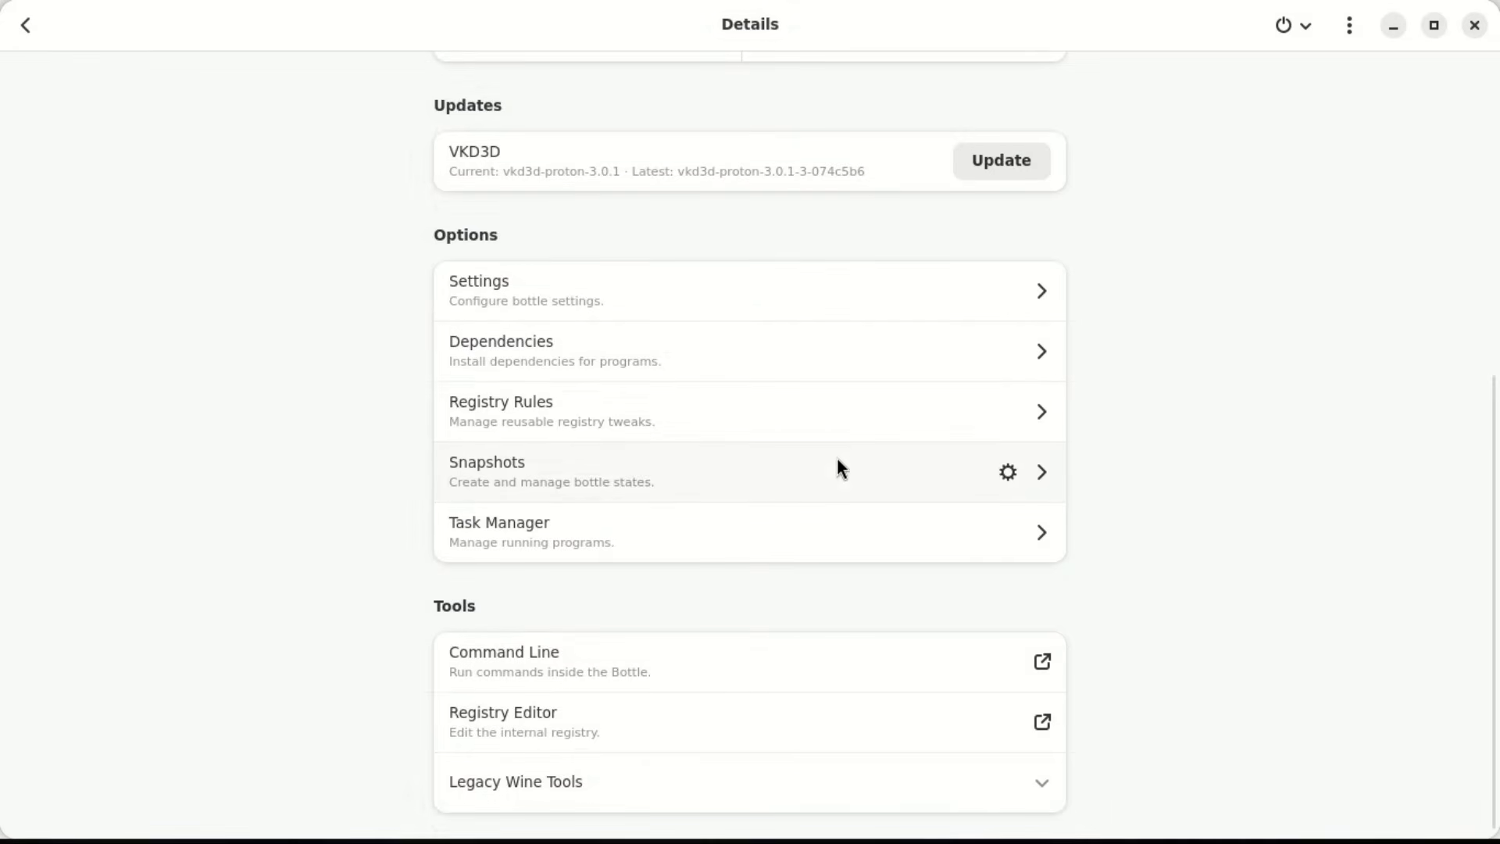
Add the notepad++ program from the bottle's Programs list to the Bottles Library
drag(1489, 619, 1463, 302)
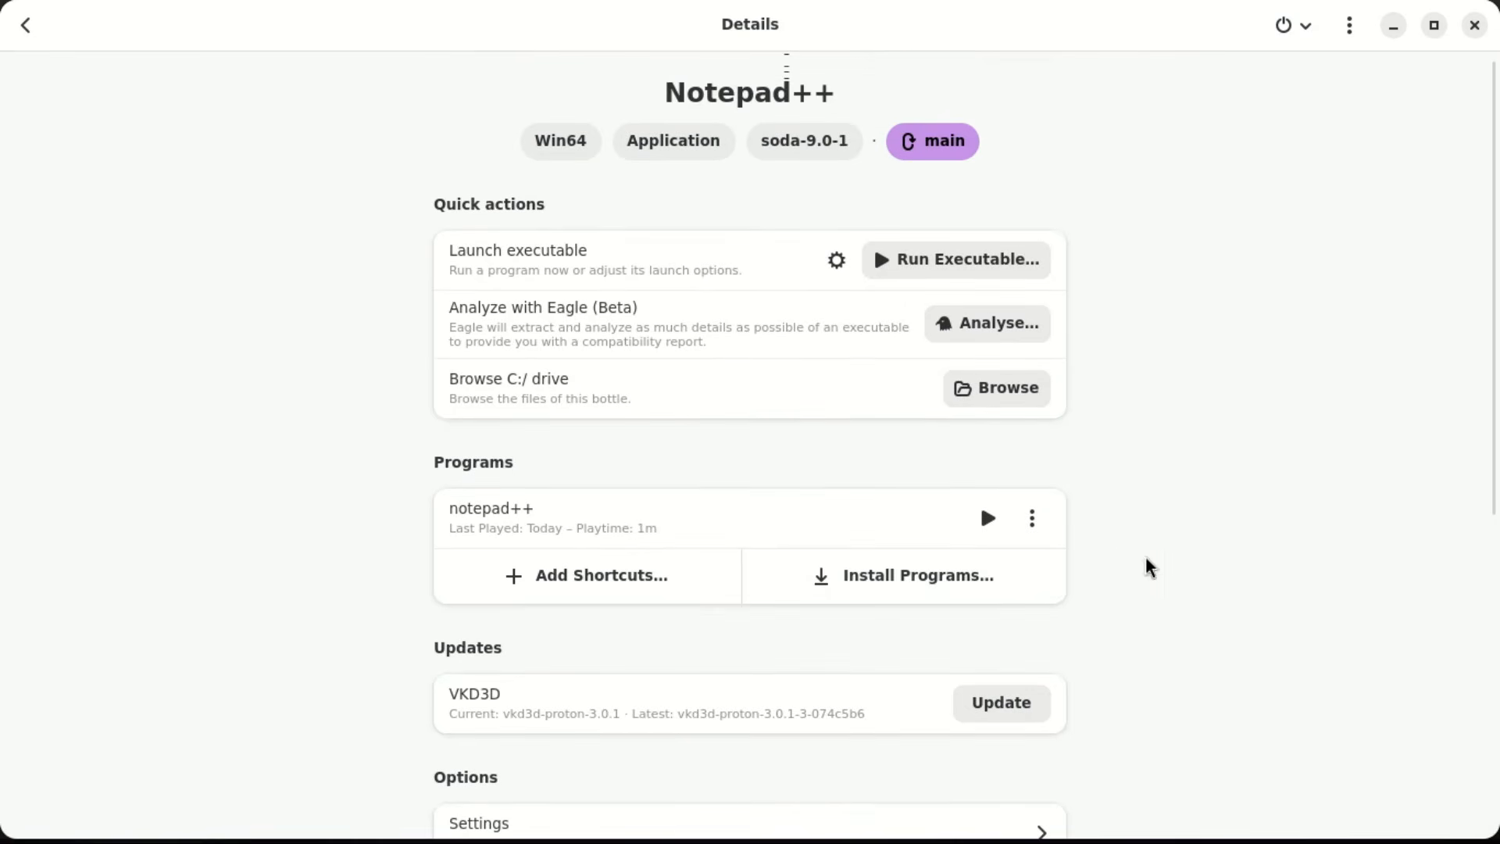
click(1040, 531)
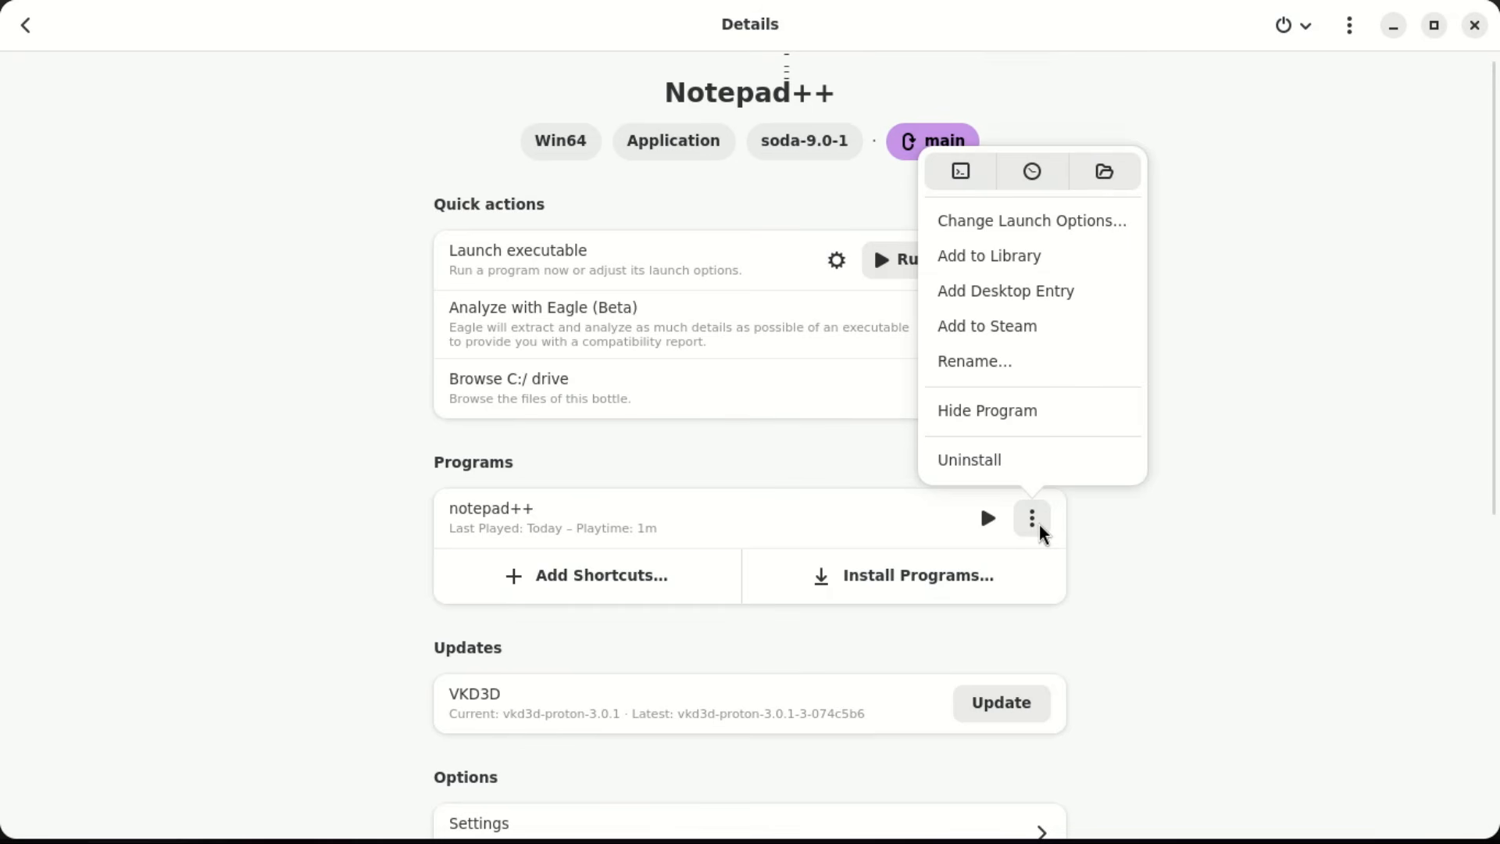
click(997, 264)
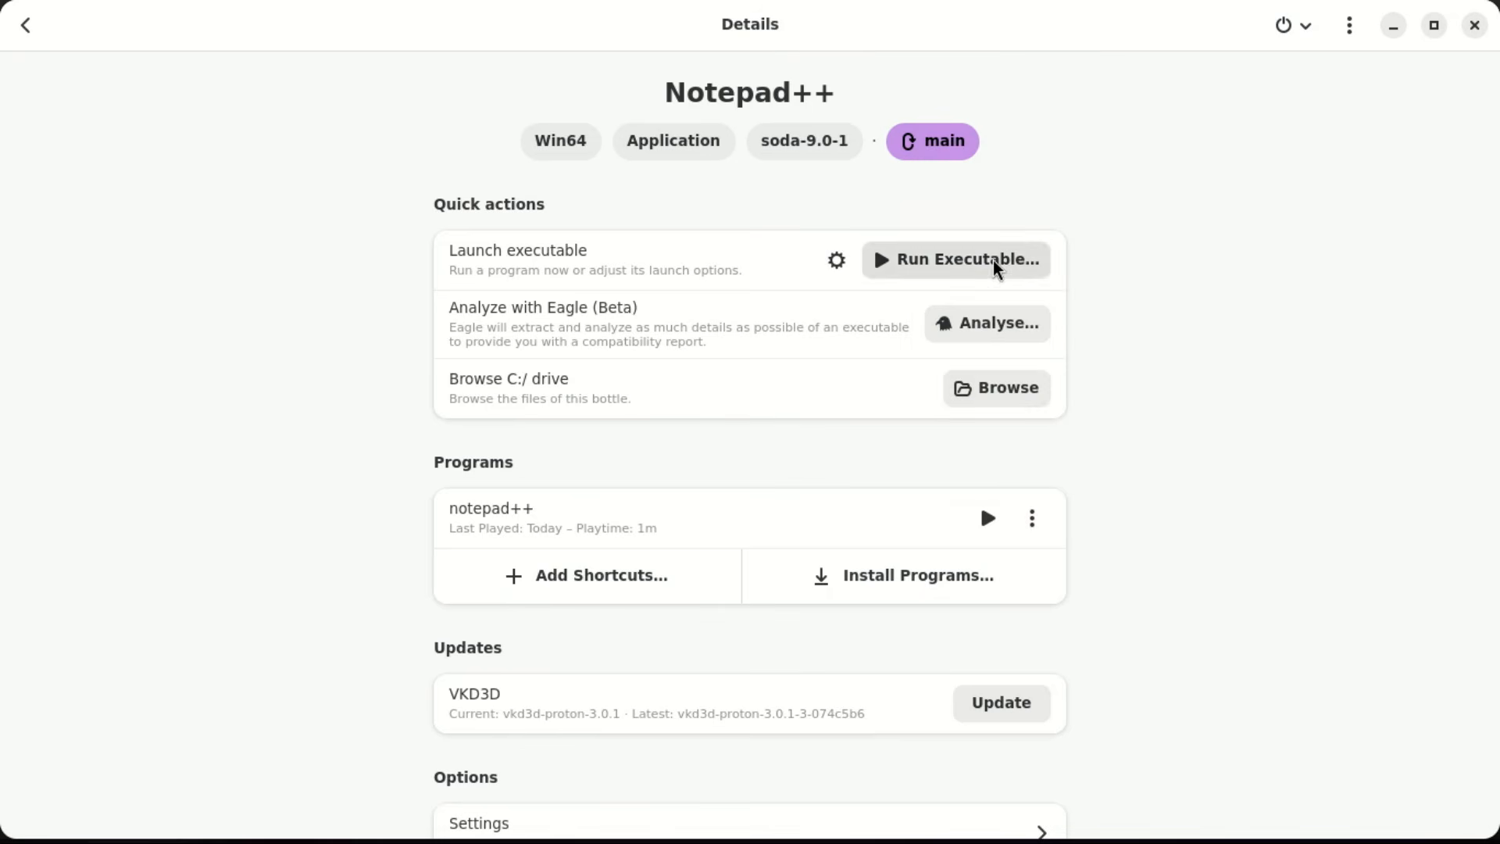
Launch notepad++ from the Library to test its entry, and close the program window
click(26, 26)
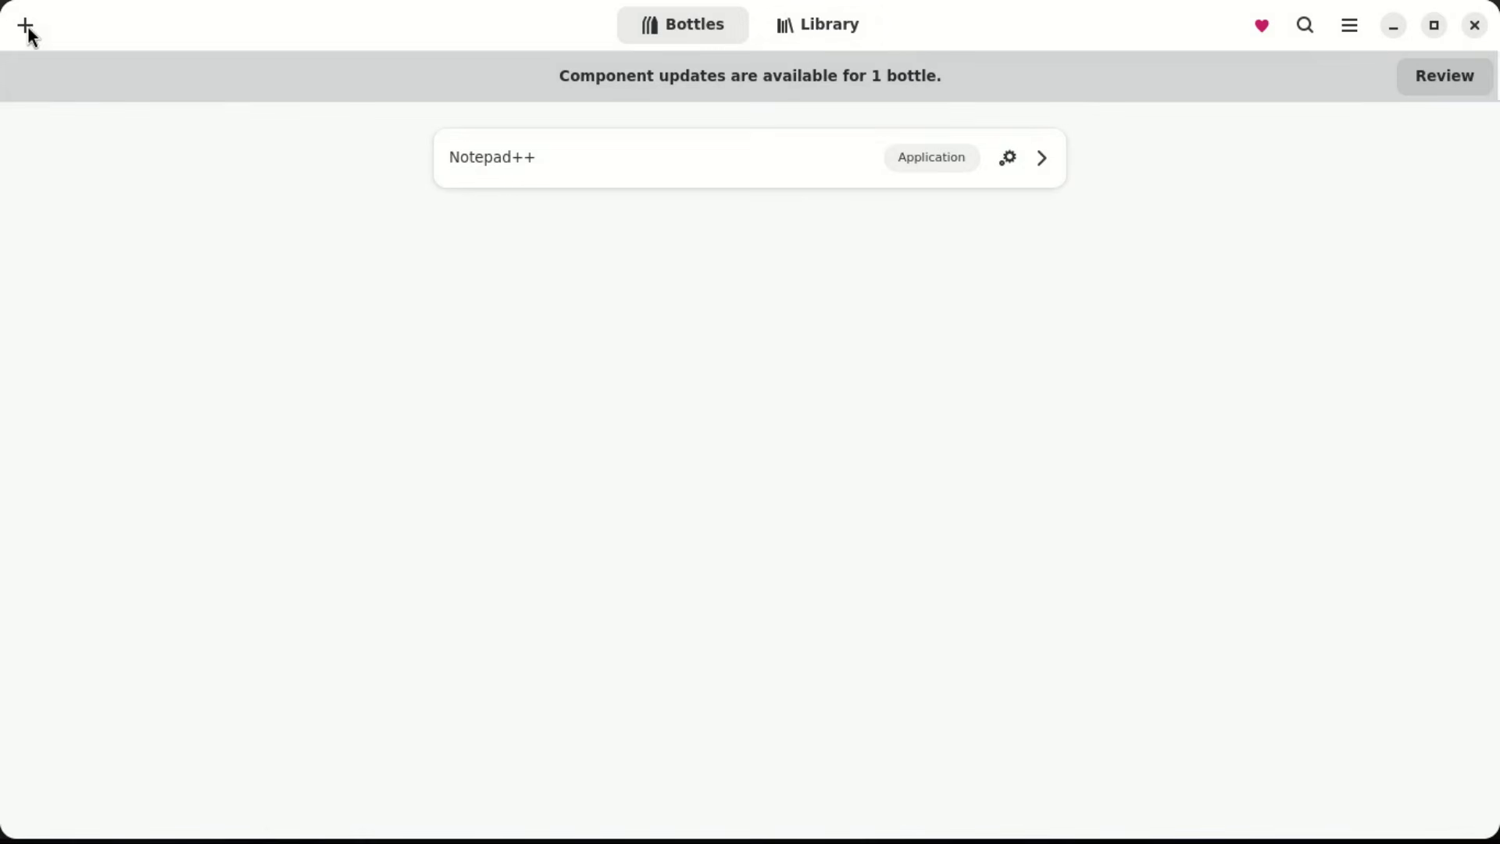
click(816, 39)
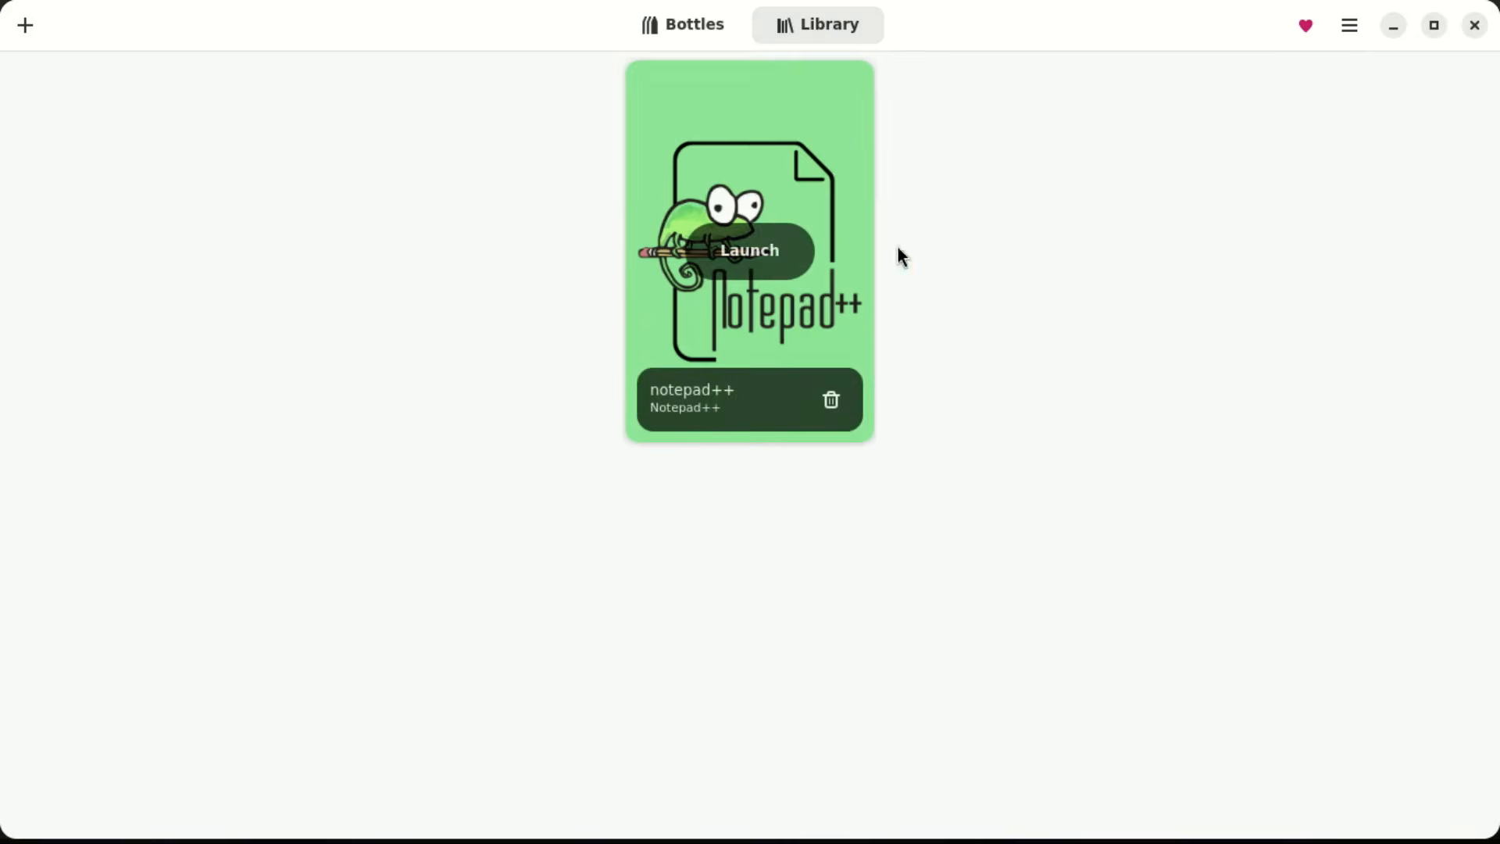
mouse_move(659, 101)
click(759, 266)
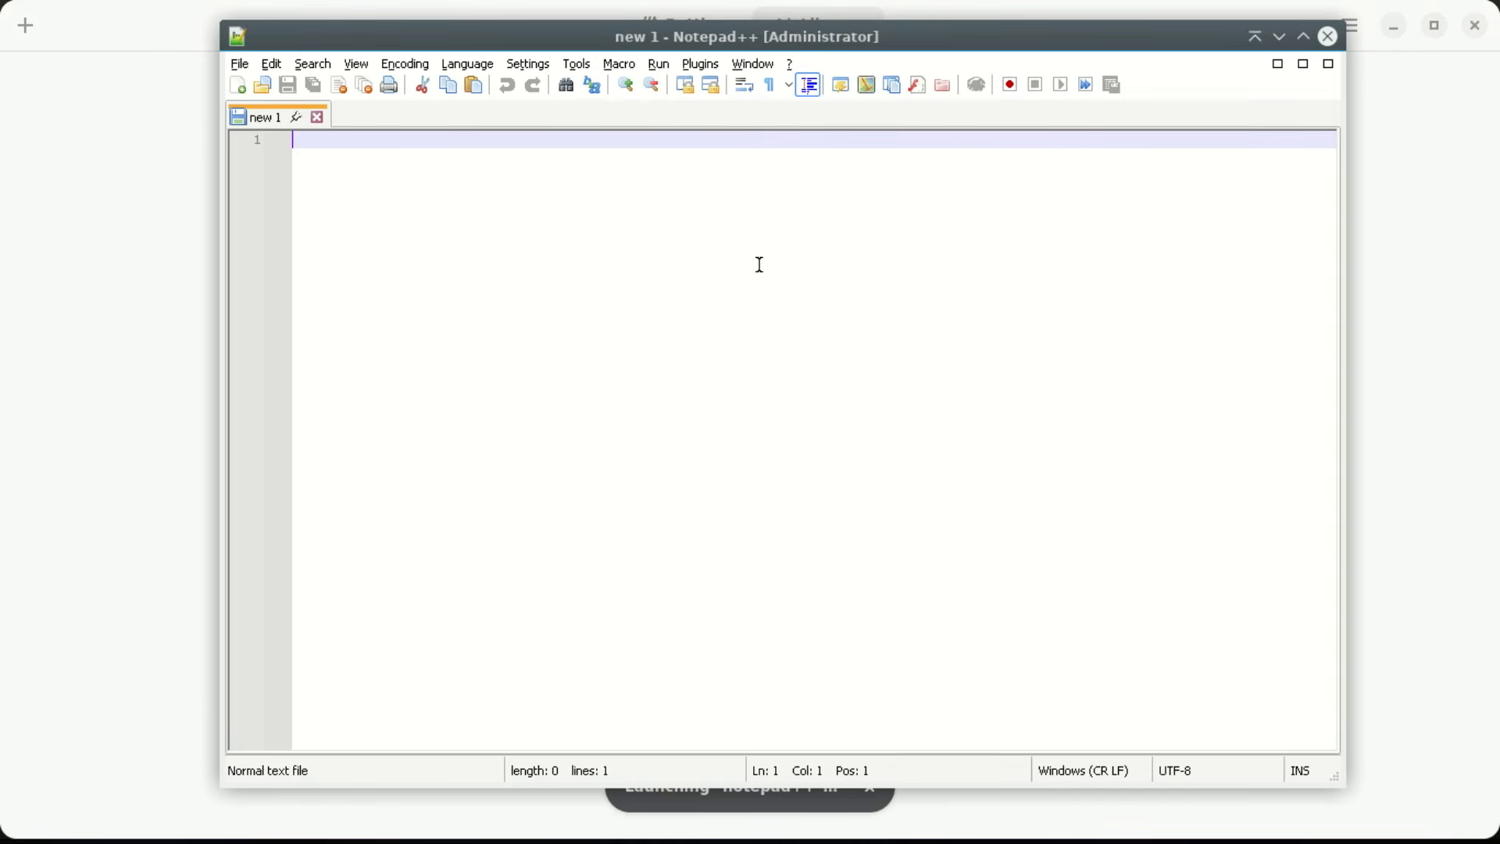
click(1329, 36)
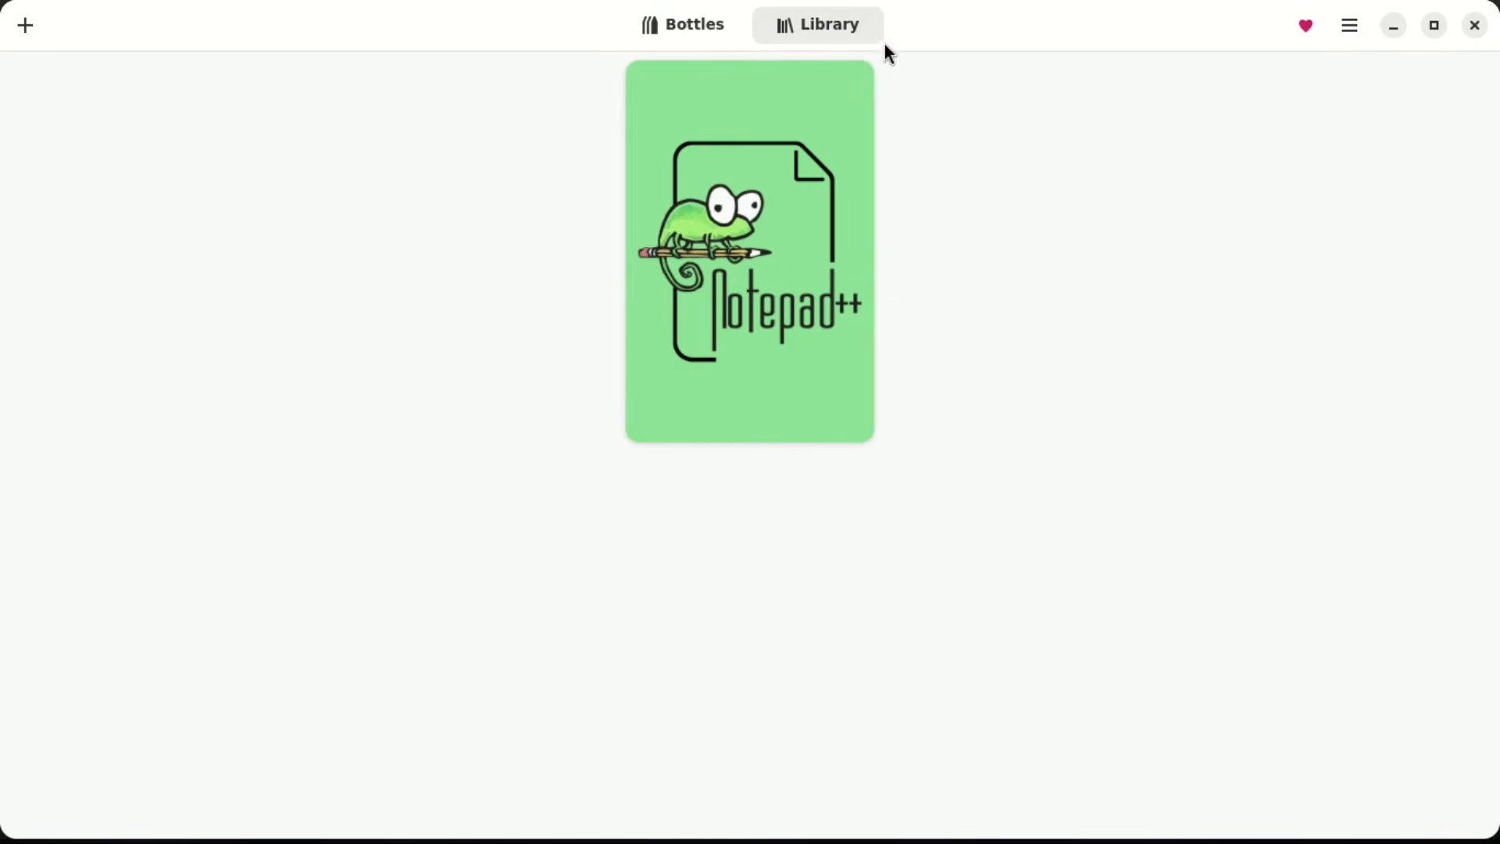
Create a desktop entry named notepad++ for the program in the Notepad++ bottle
click(690, 31)
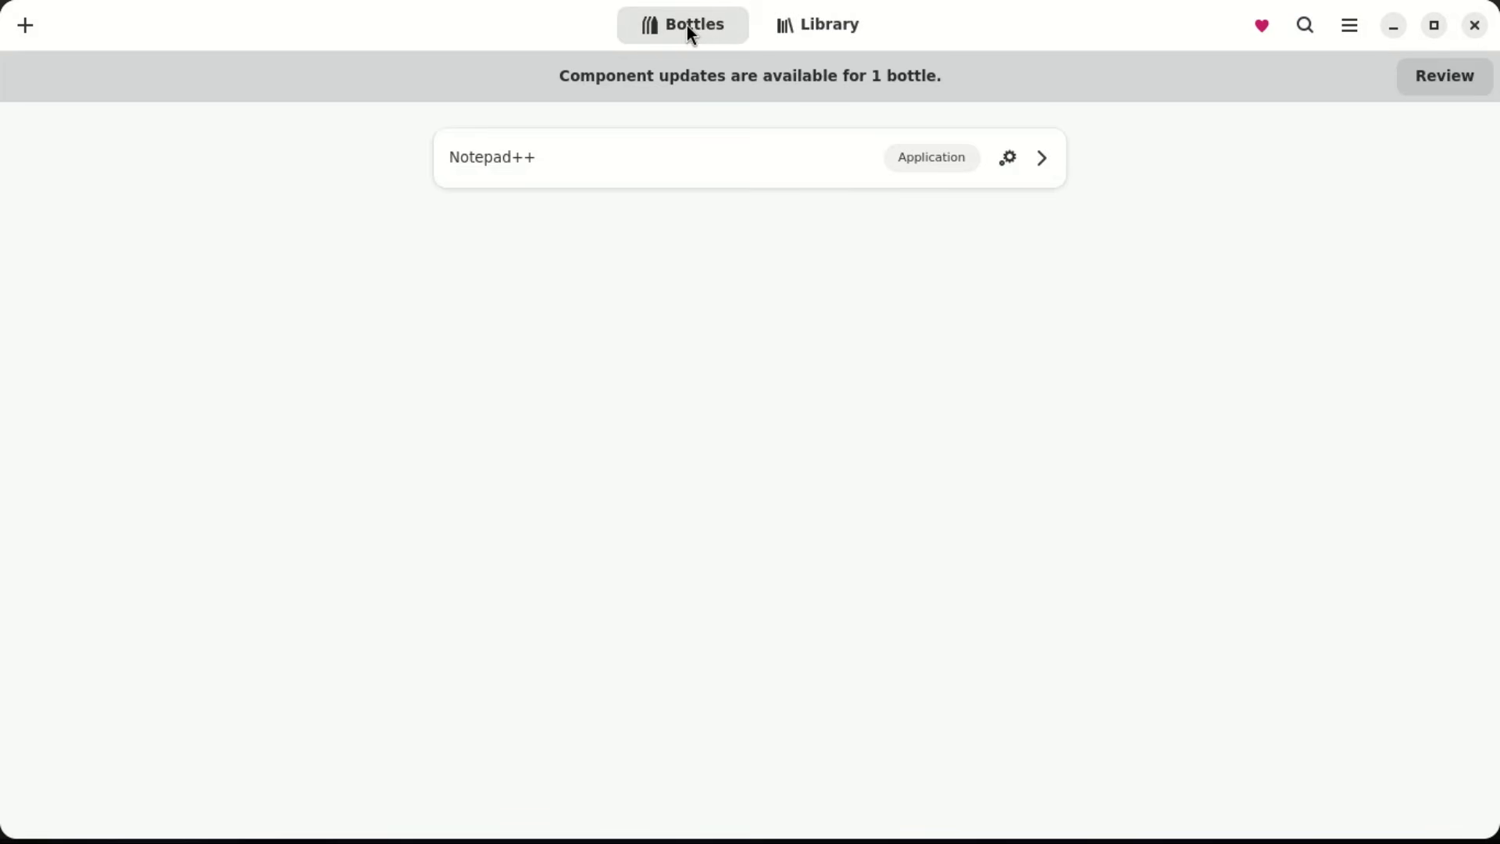
click(669, 157)
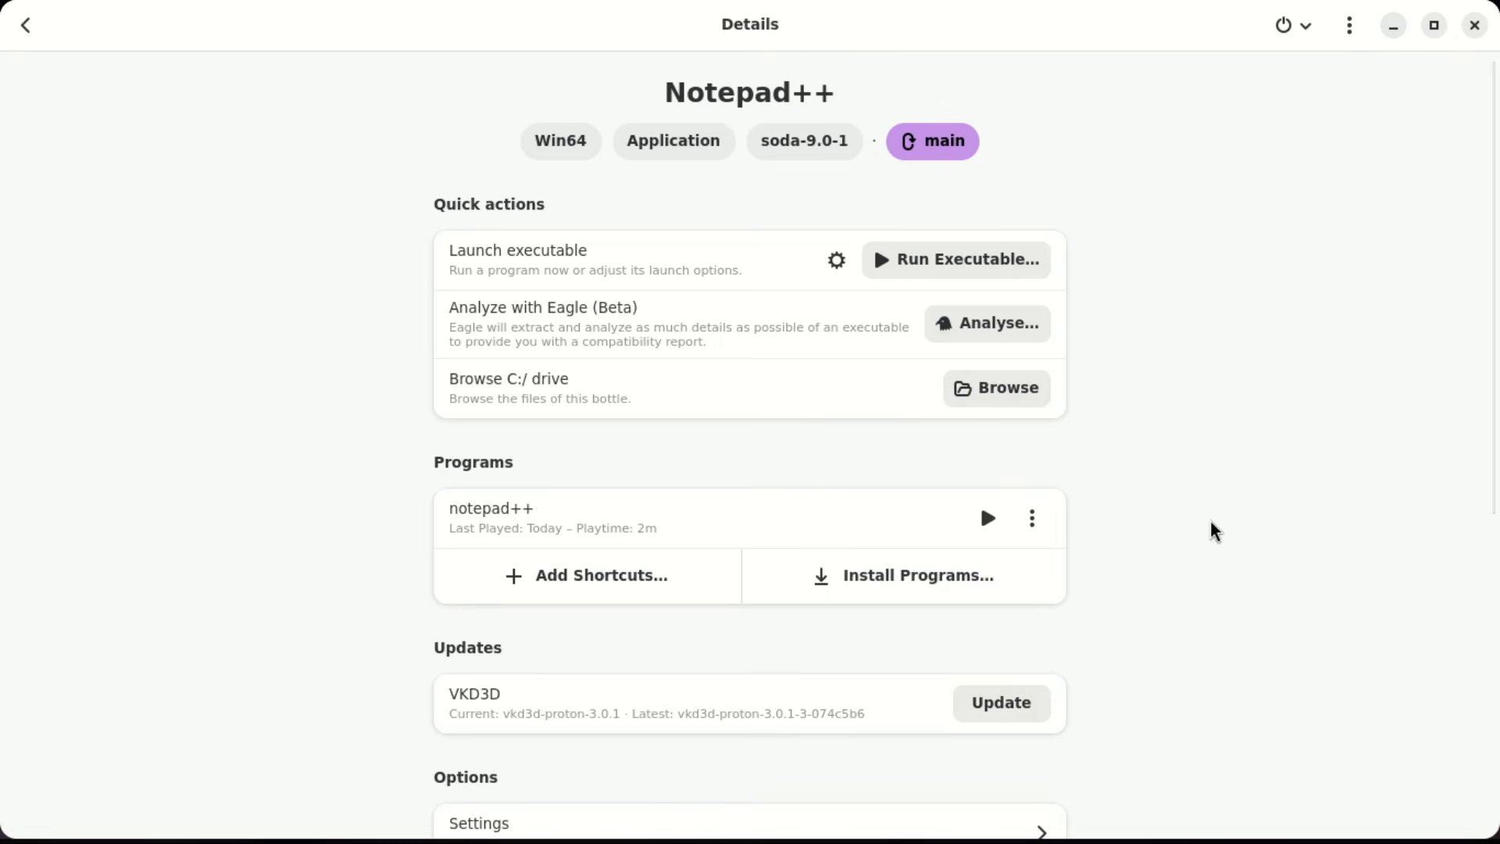
click(1031, 522)
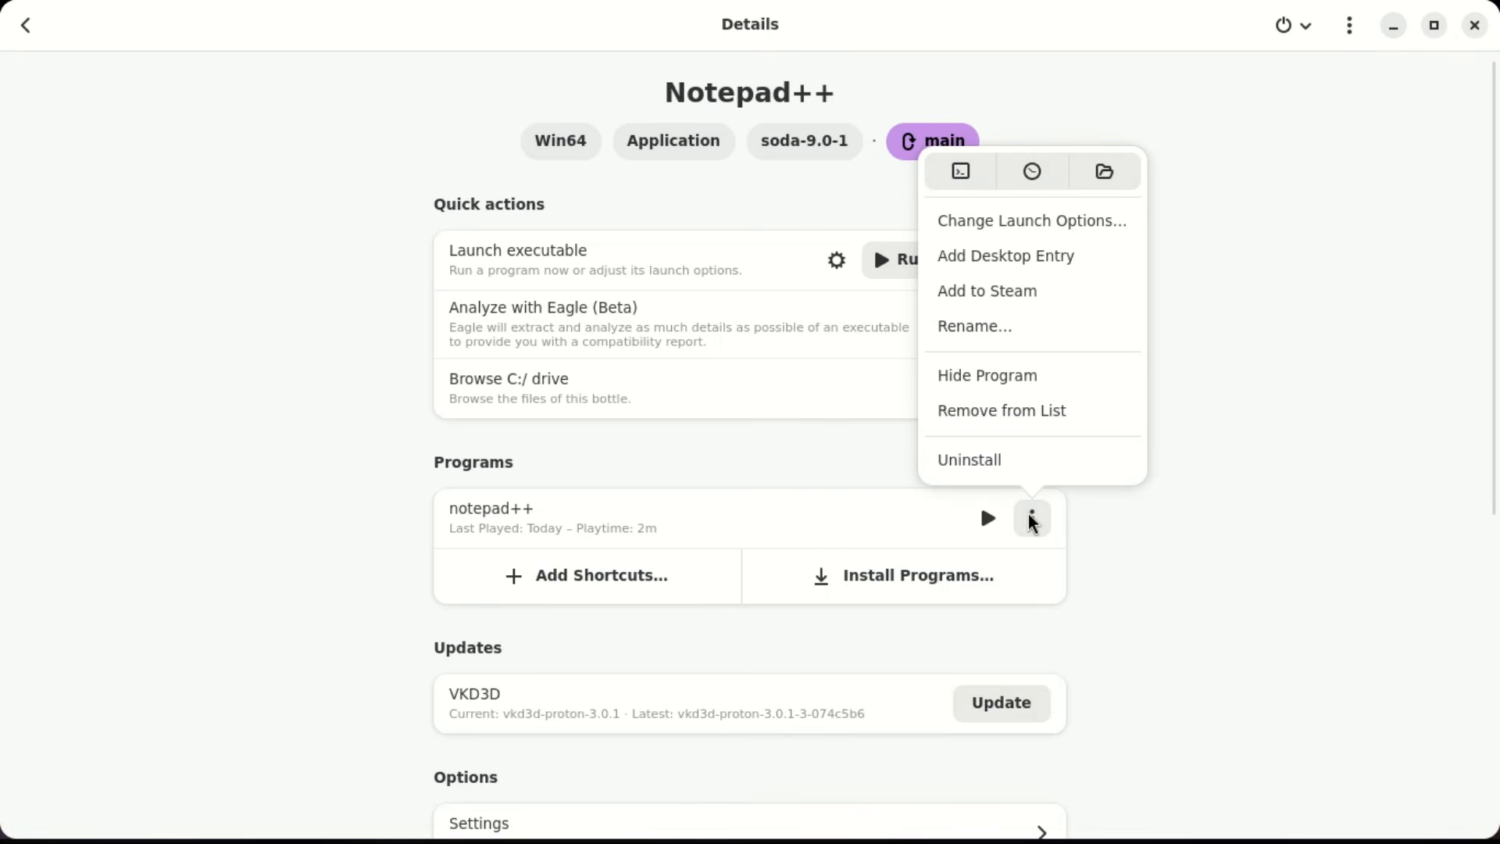
click(1005, 256)
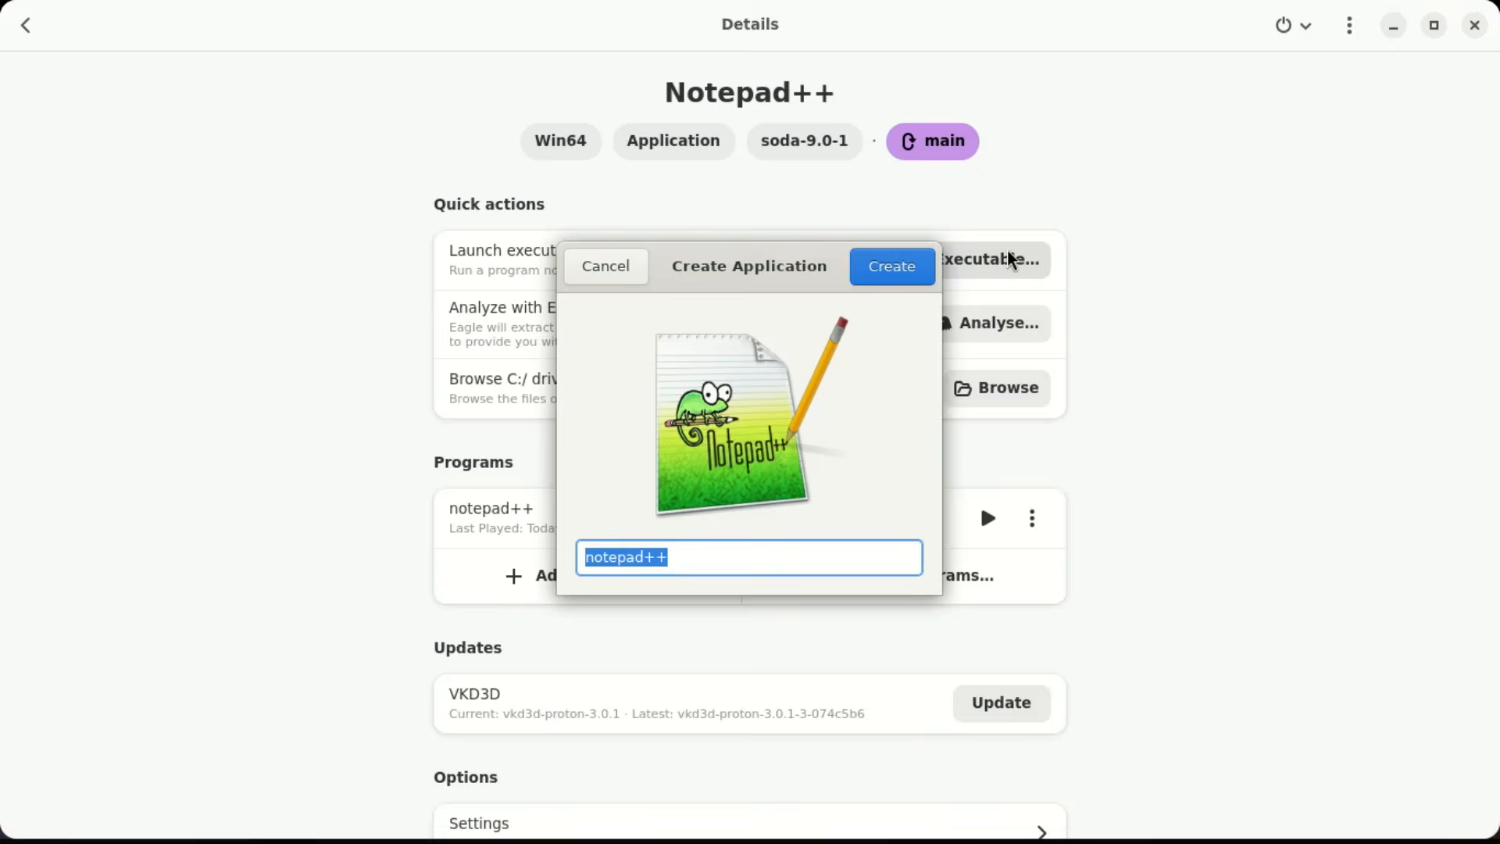
click(892, 268)
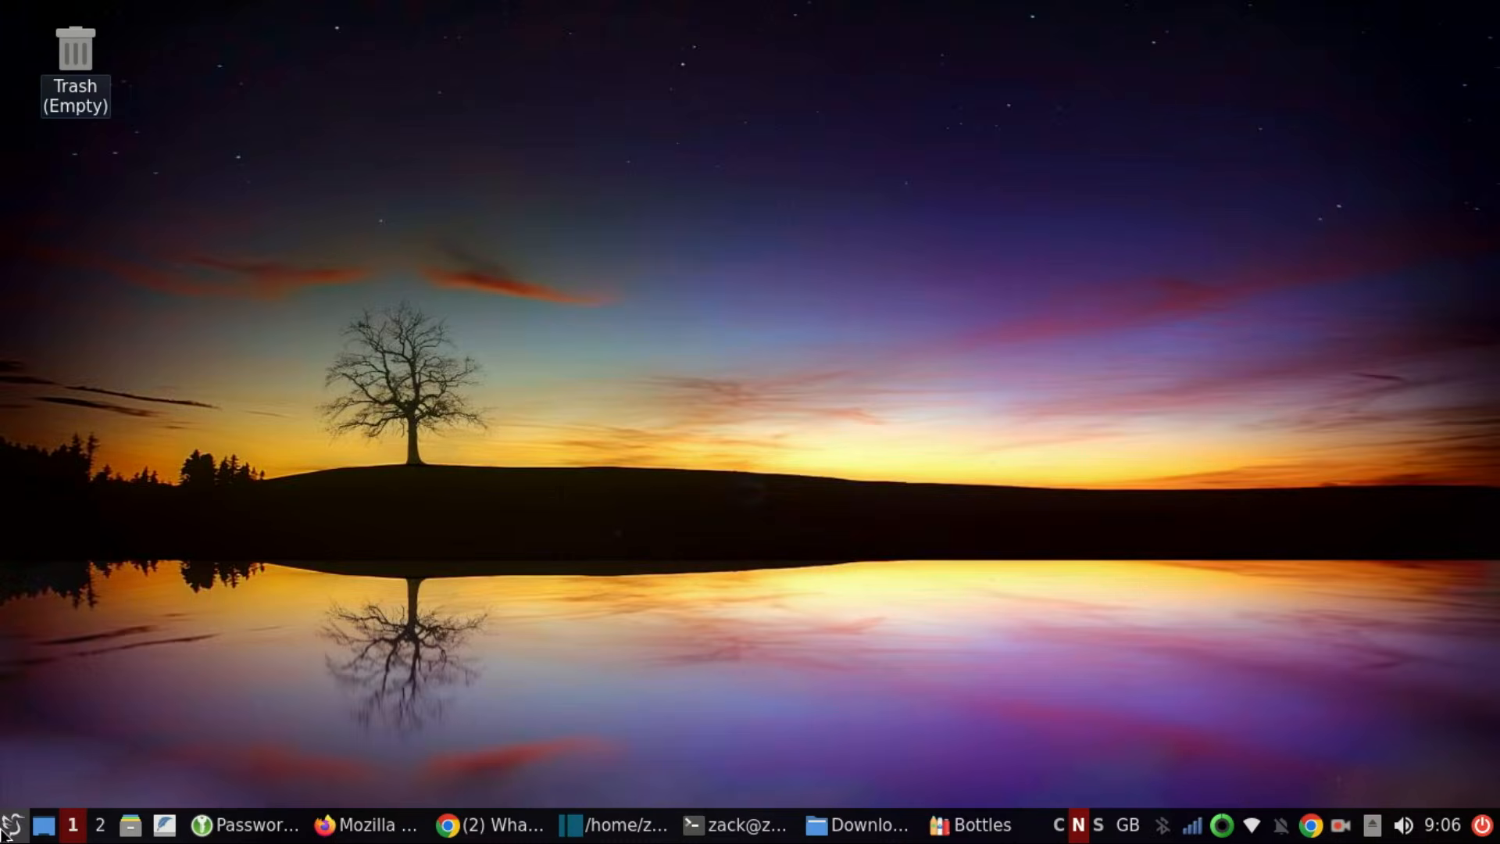
Search the system's installed applications for "note", launch notepad++ from there, and reposition its window on the desktop
click(11, 828)
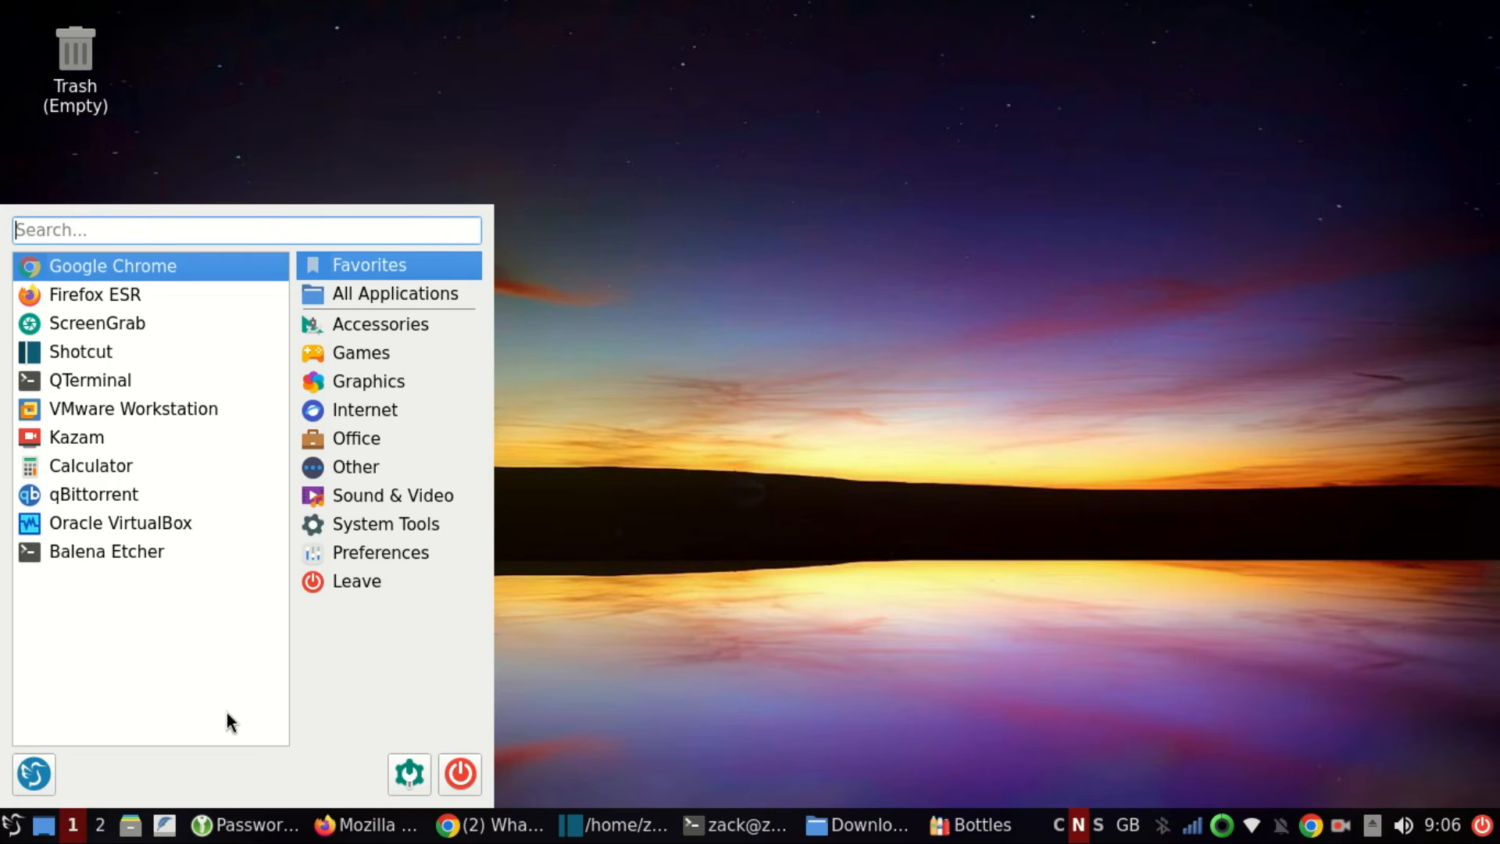
text(note)
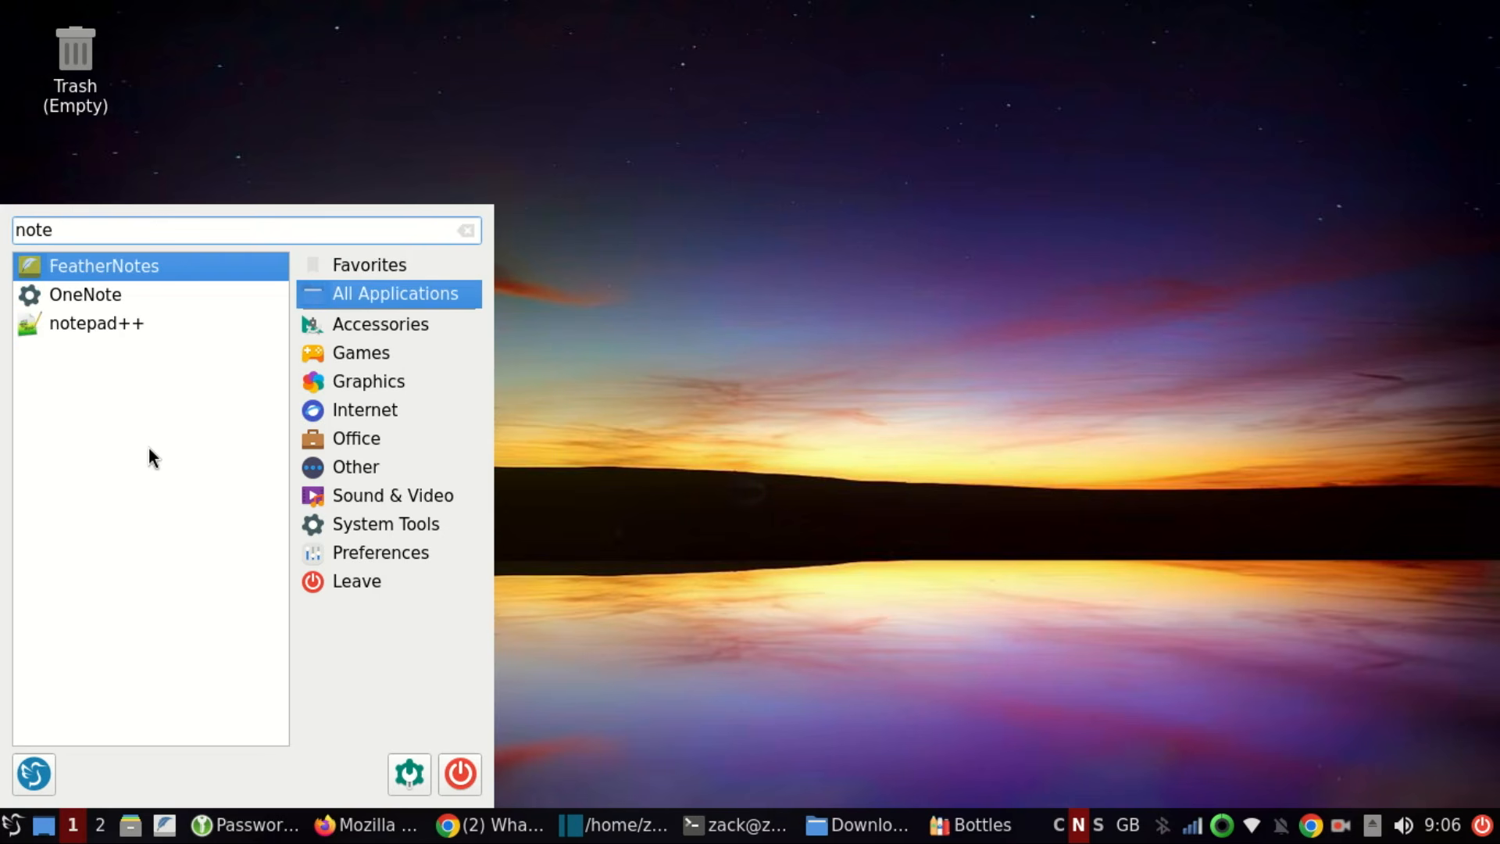
click(91, 328)
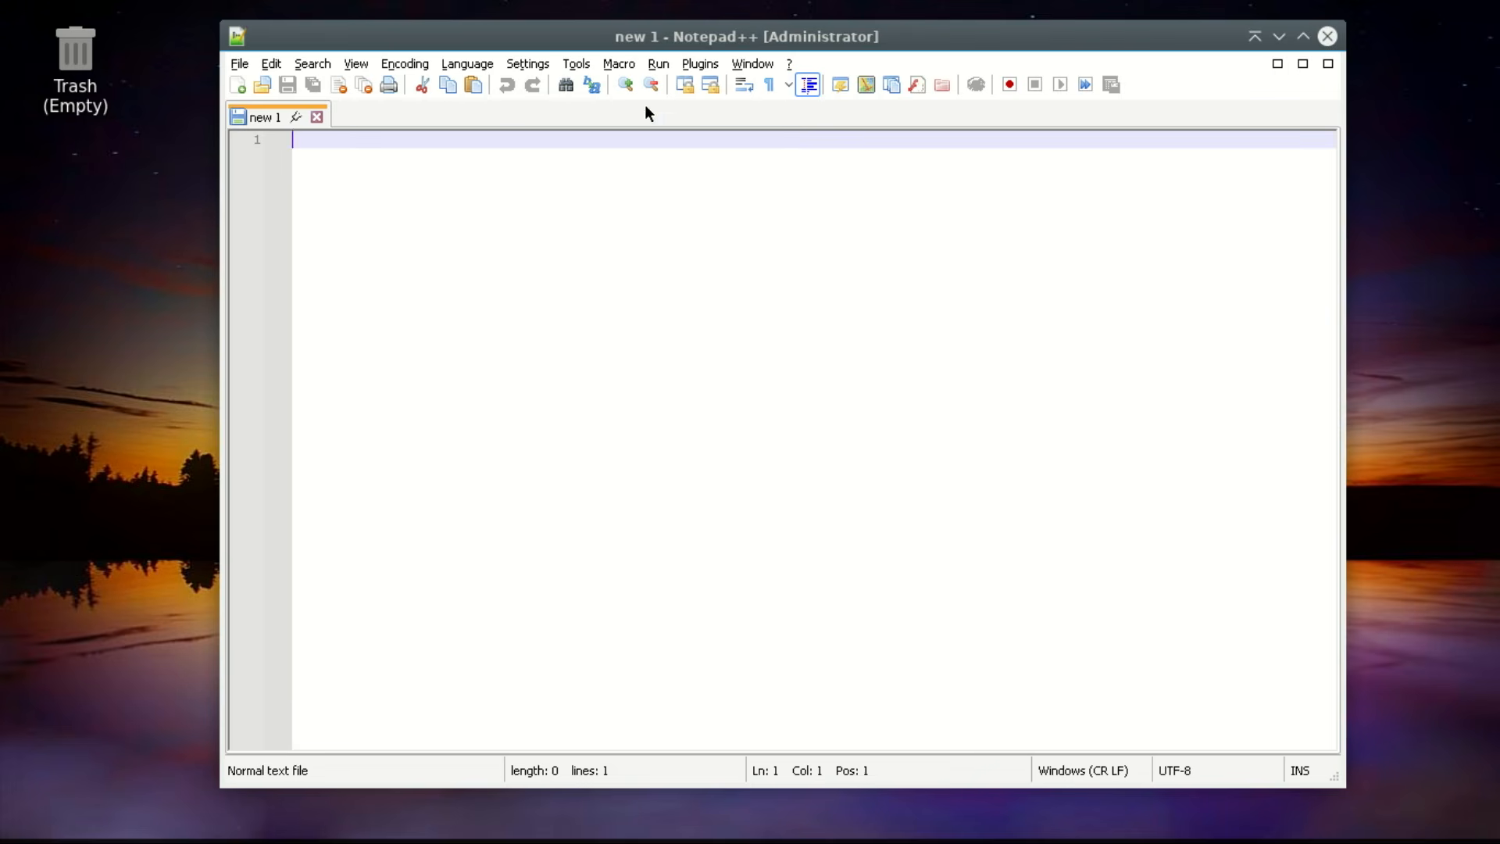
drag(706, 30, 639, 96)
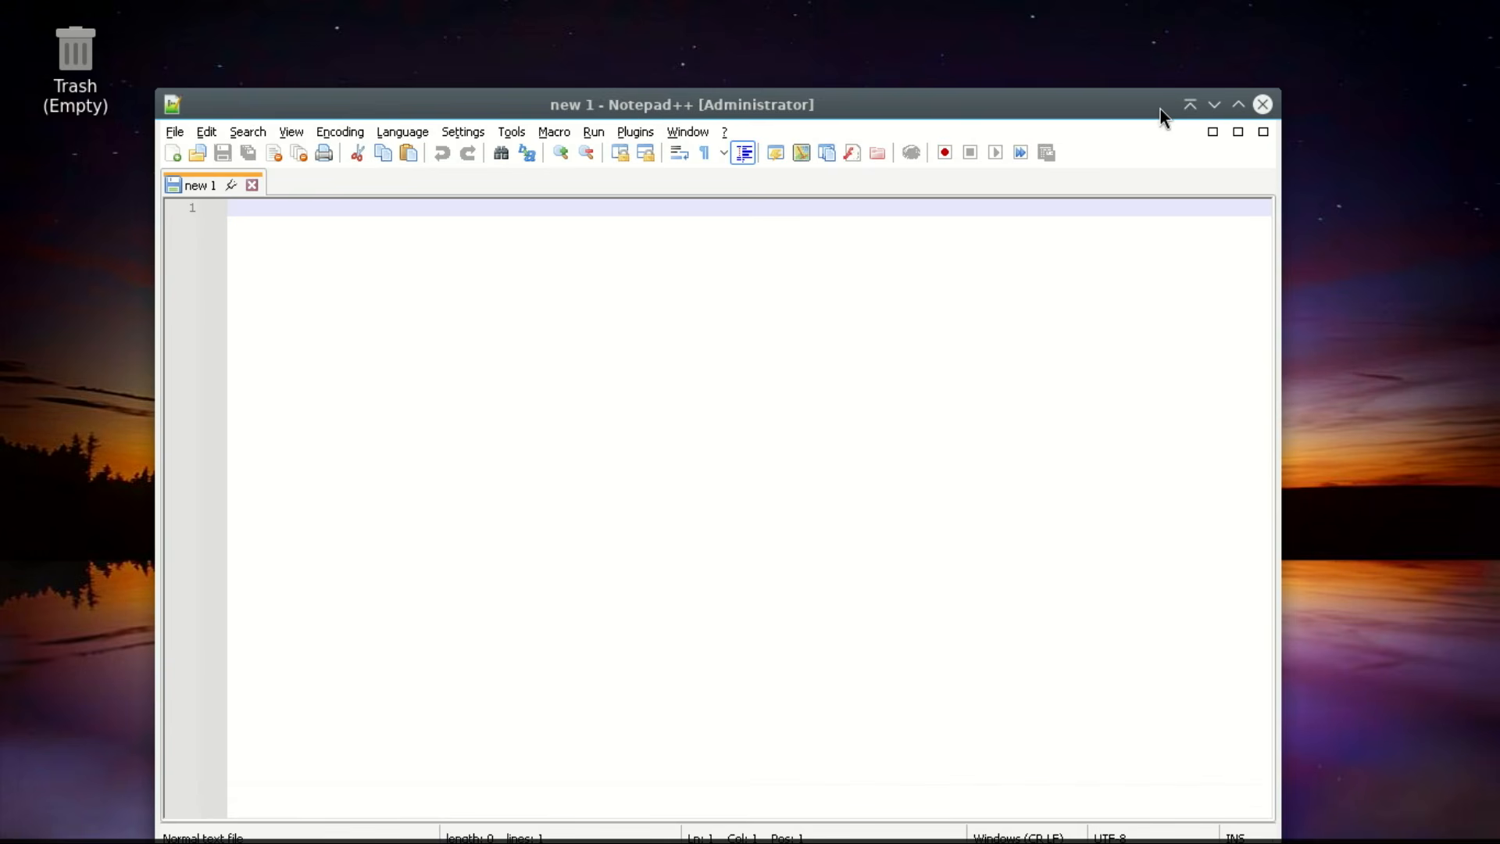
drag(1160, 111, 1161, 94)
Save the empty document as new 1.txt in the personal folder under /home
click(178, 117)
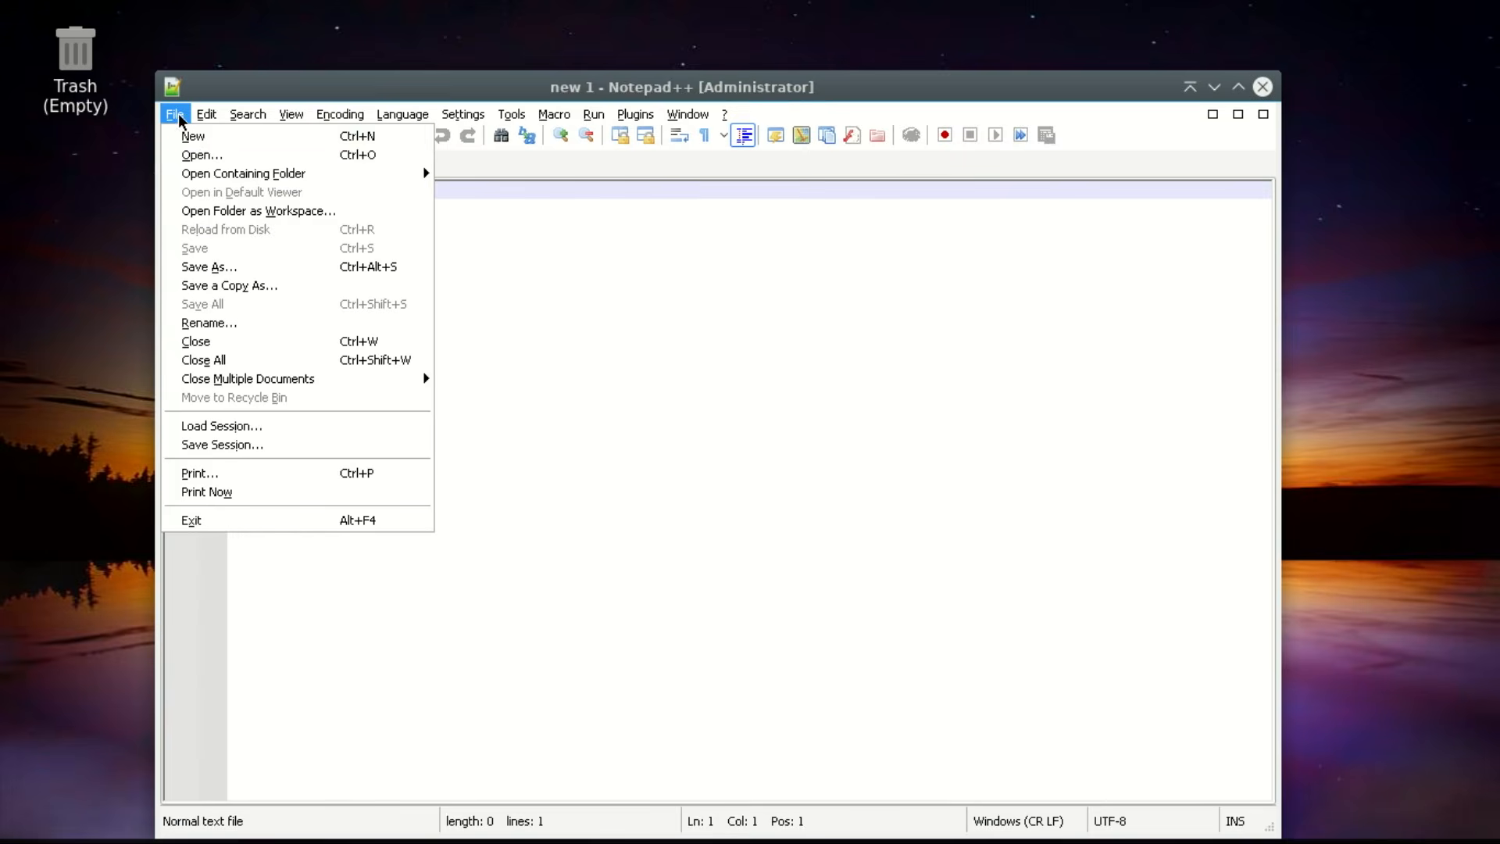
click(240, 267)
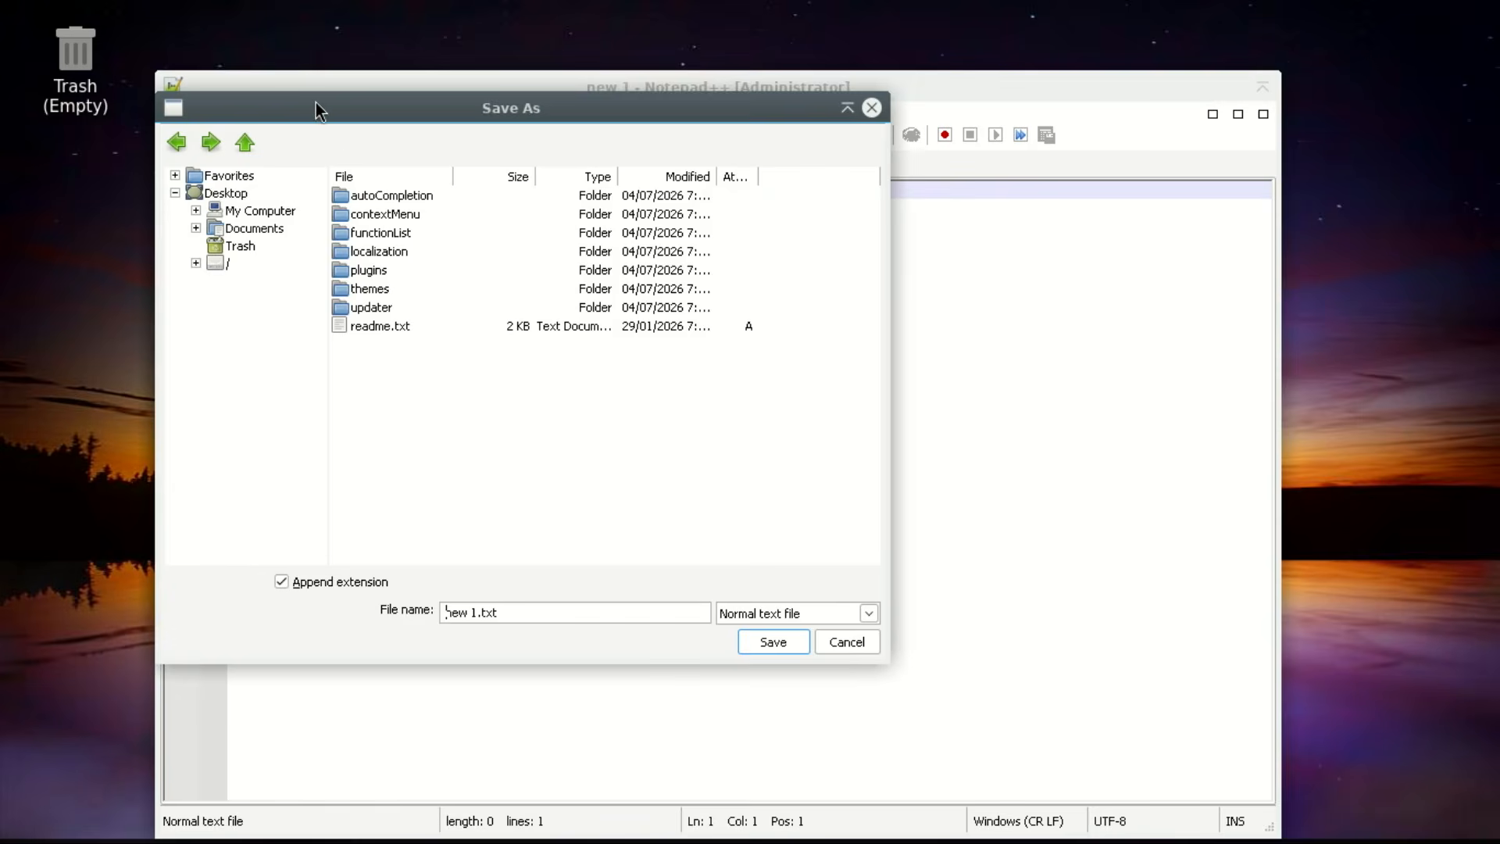
drag(318, 107, 435, 166)
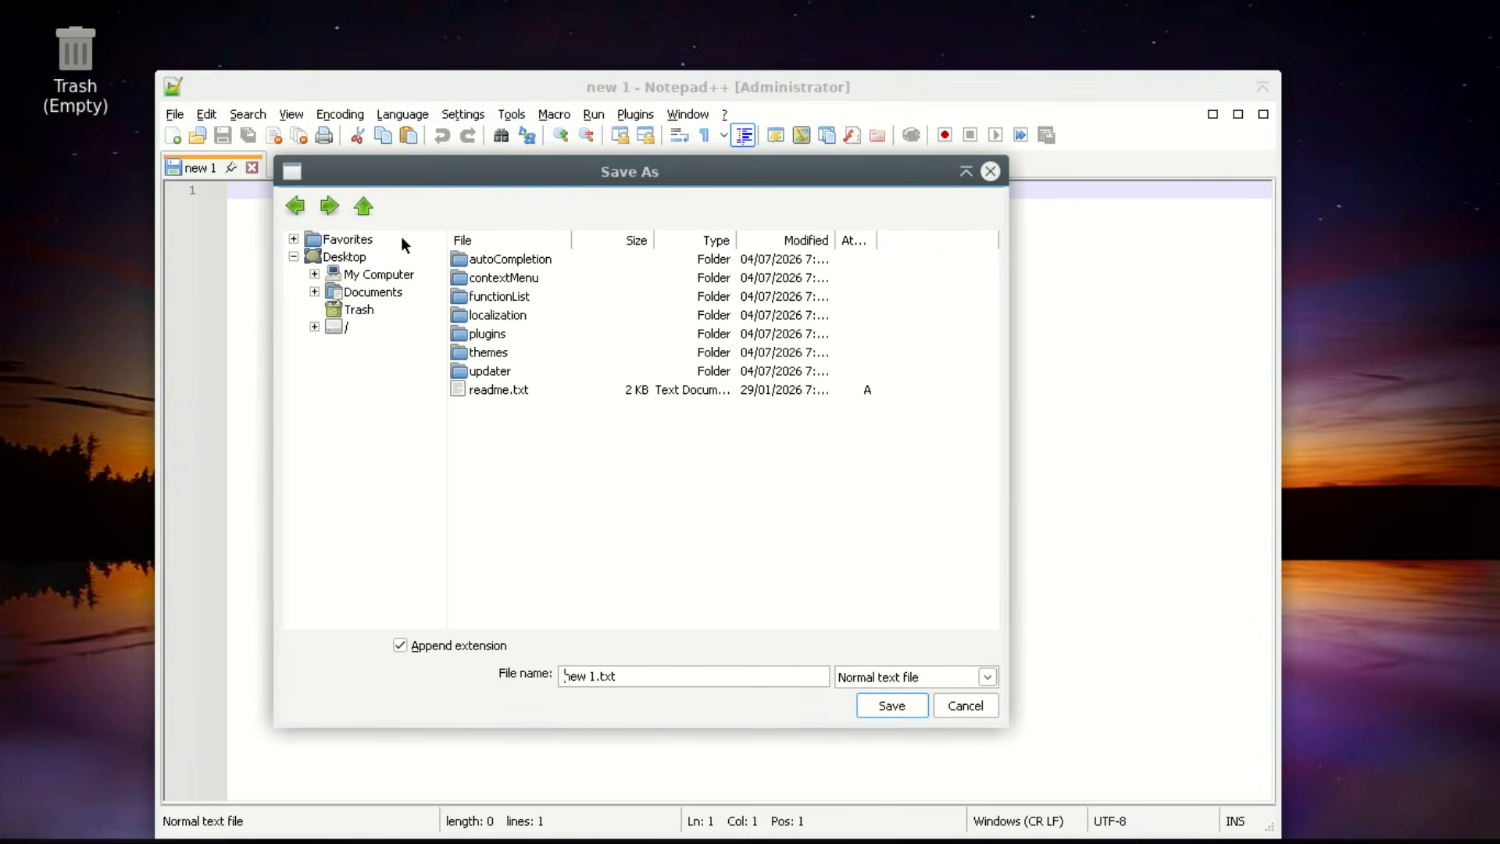
click(315, 275)
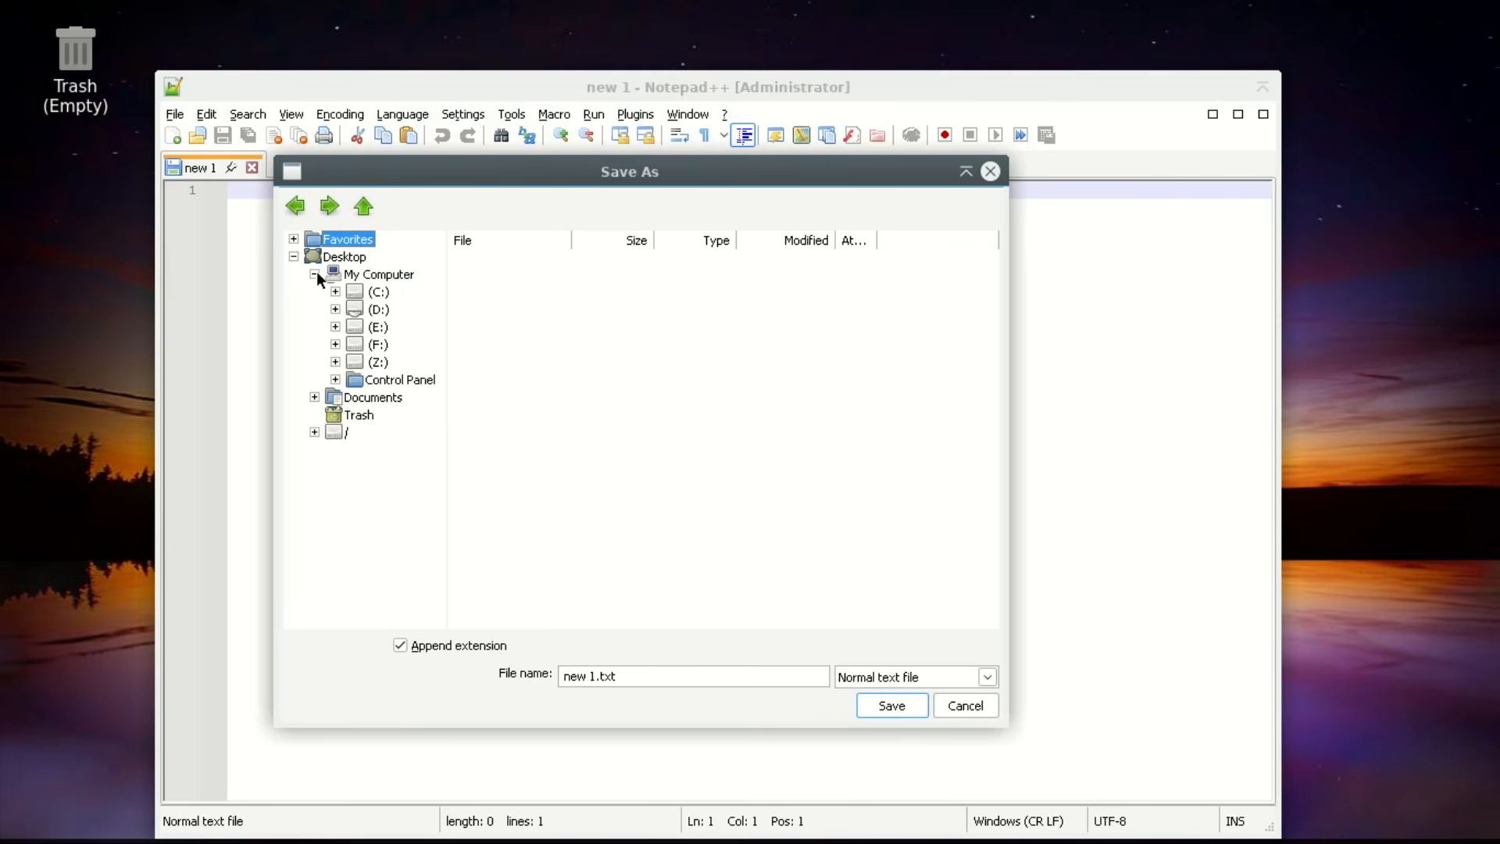
click(314, 275)
click(314, 327)
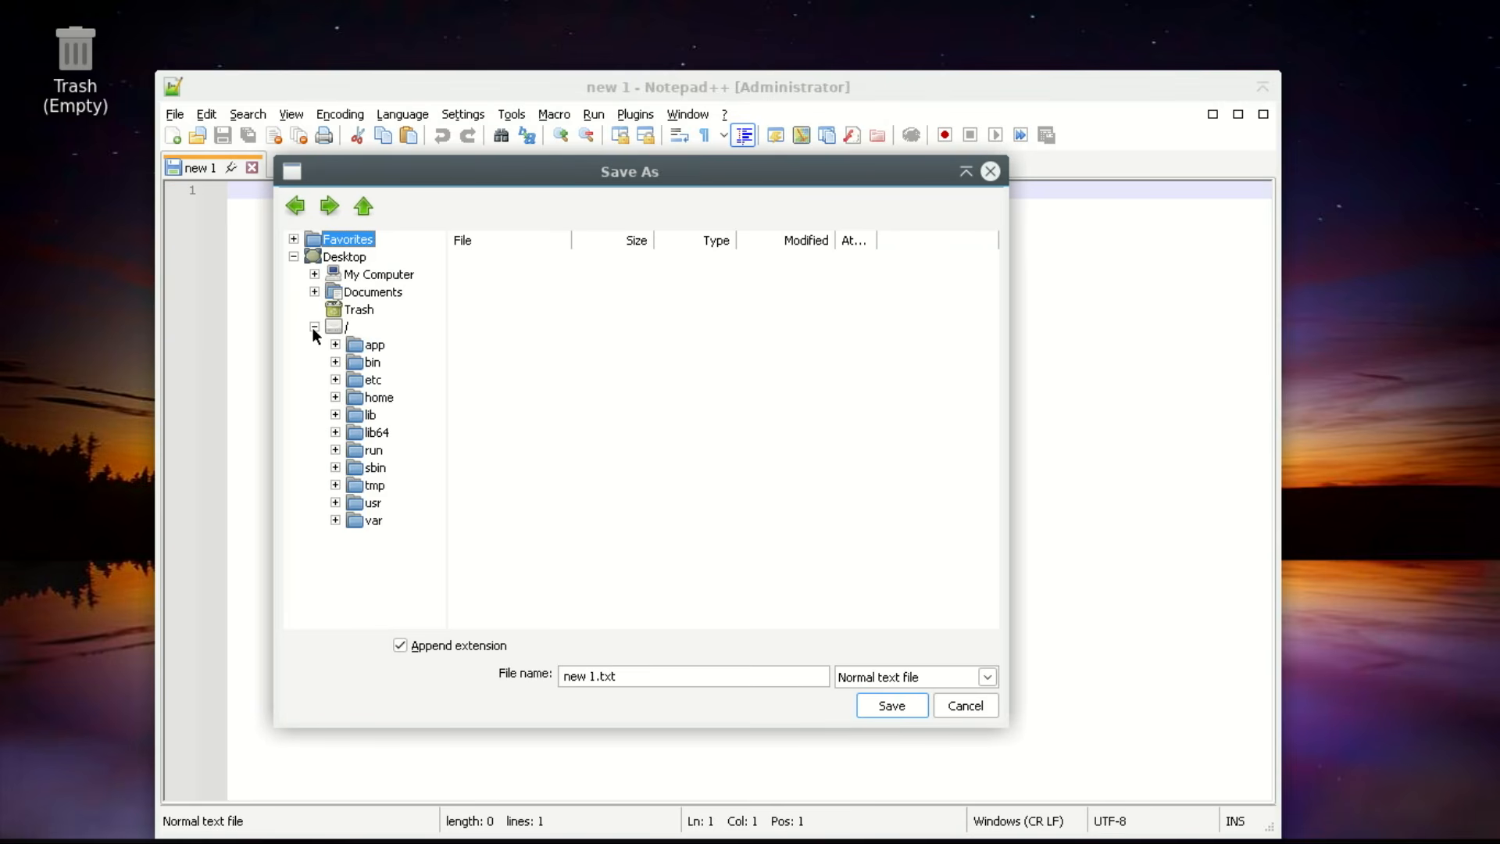
click(336, 397)
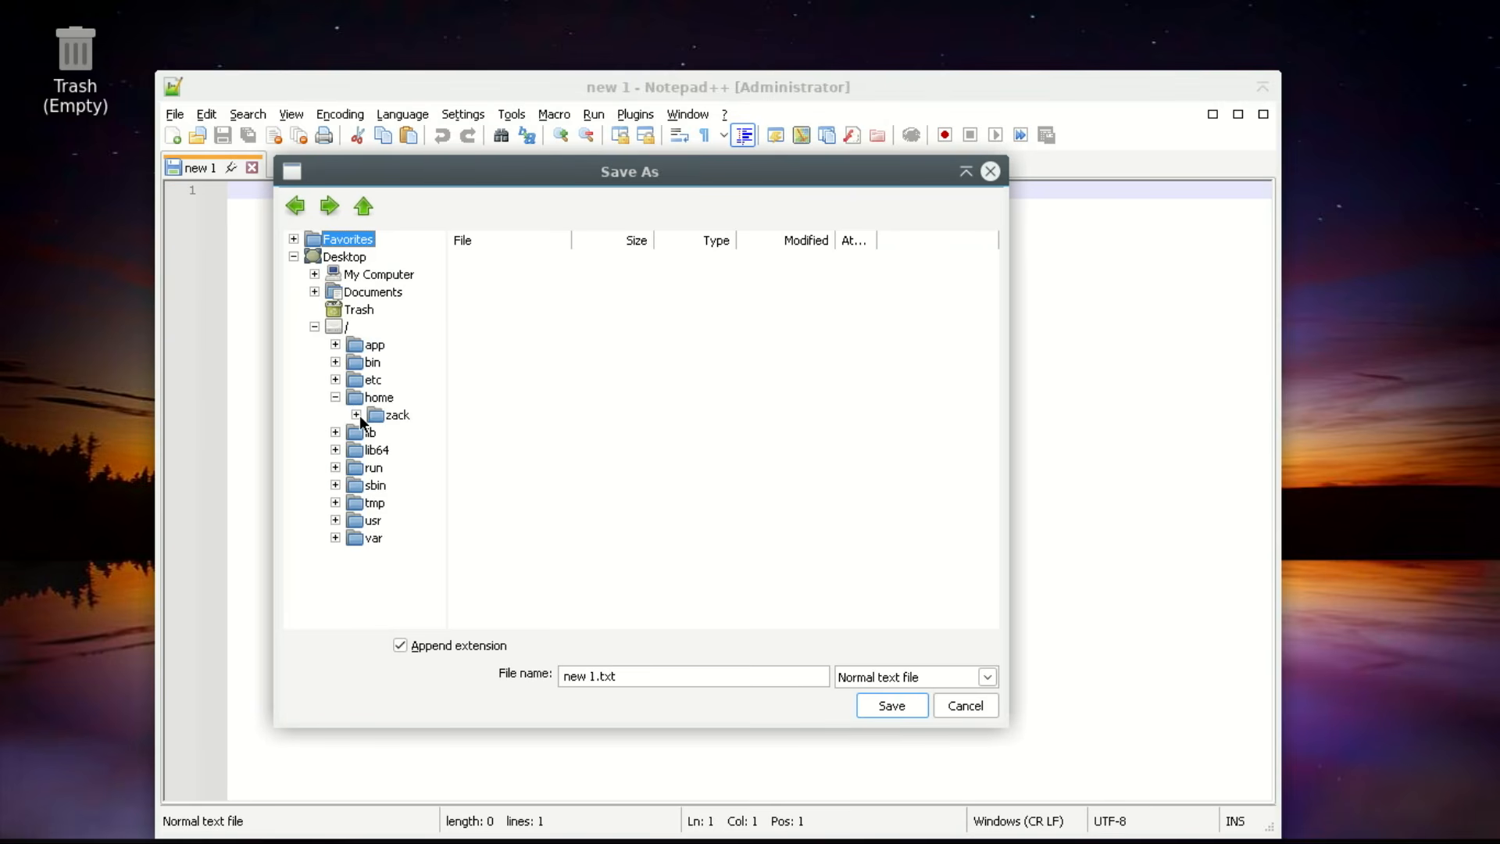
click(389, 416)
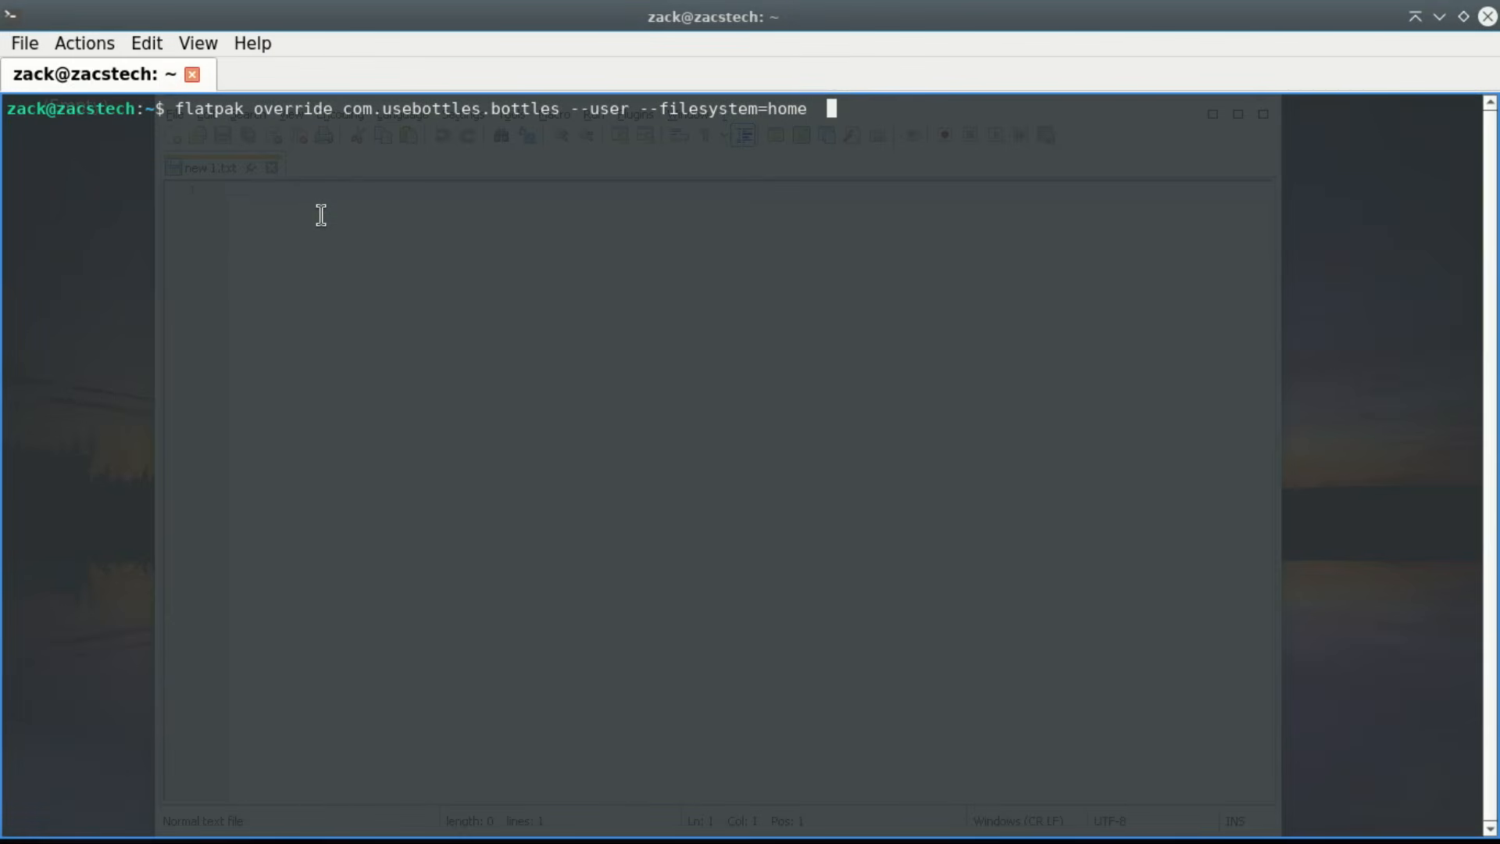
Switch to the terminal and run flatpak override com.usebottles.bottles --user --filesystem=home
key(Return)
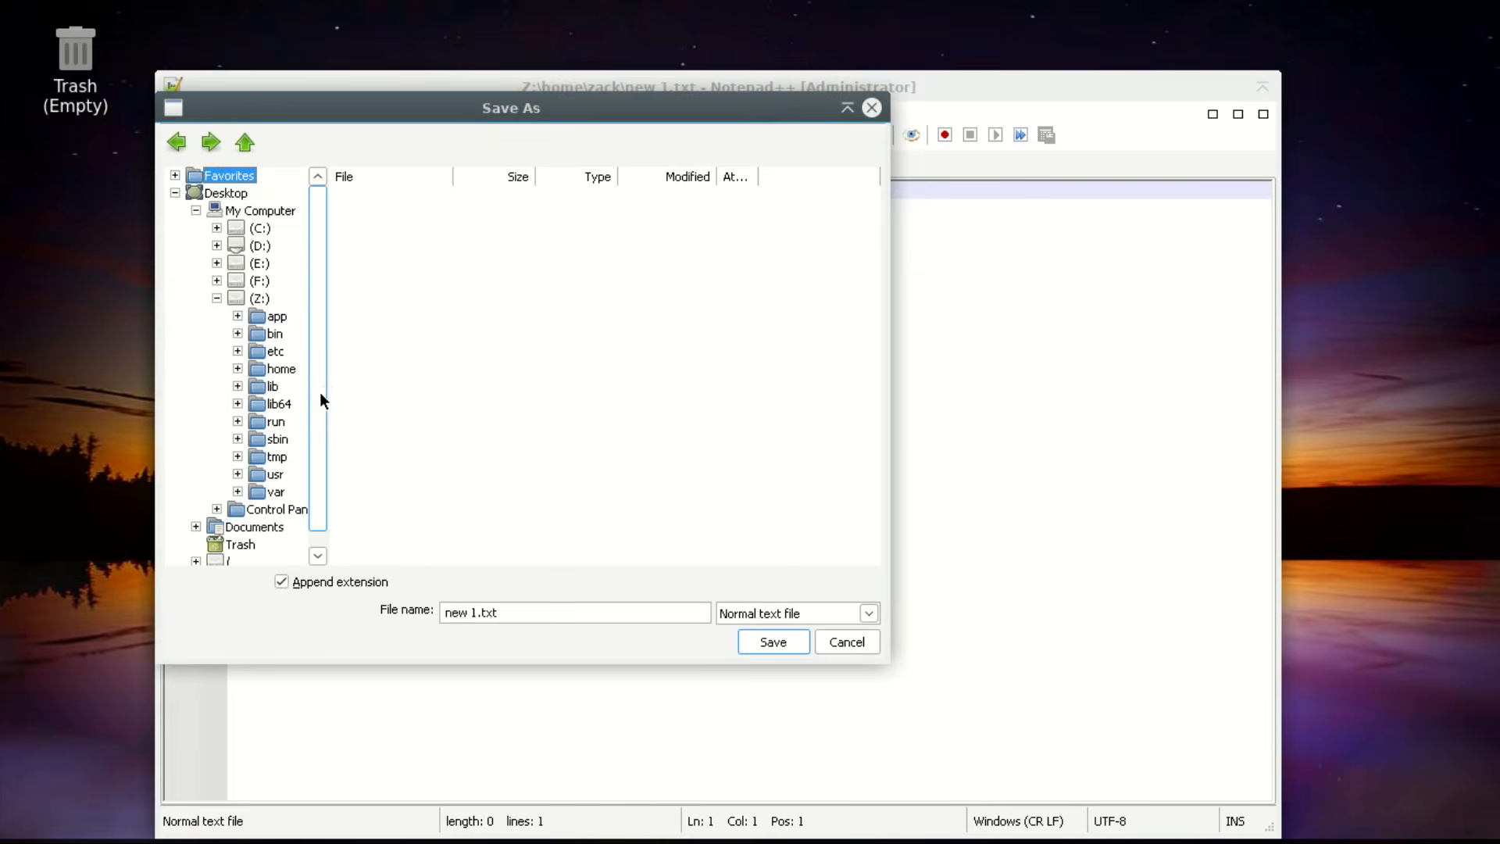
Browse the Save As dialog to the personal folder under home on the Z: drive, examine its files, and cancel saving
drag(328, 391, 434, 383)
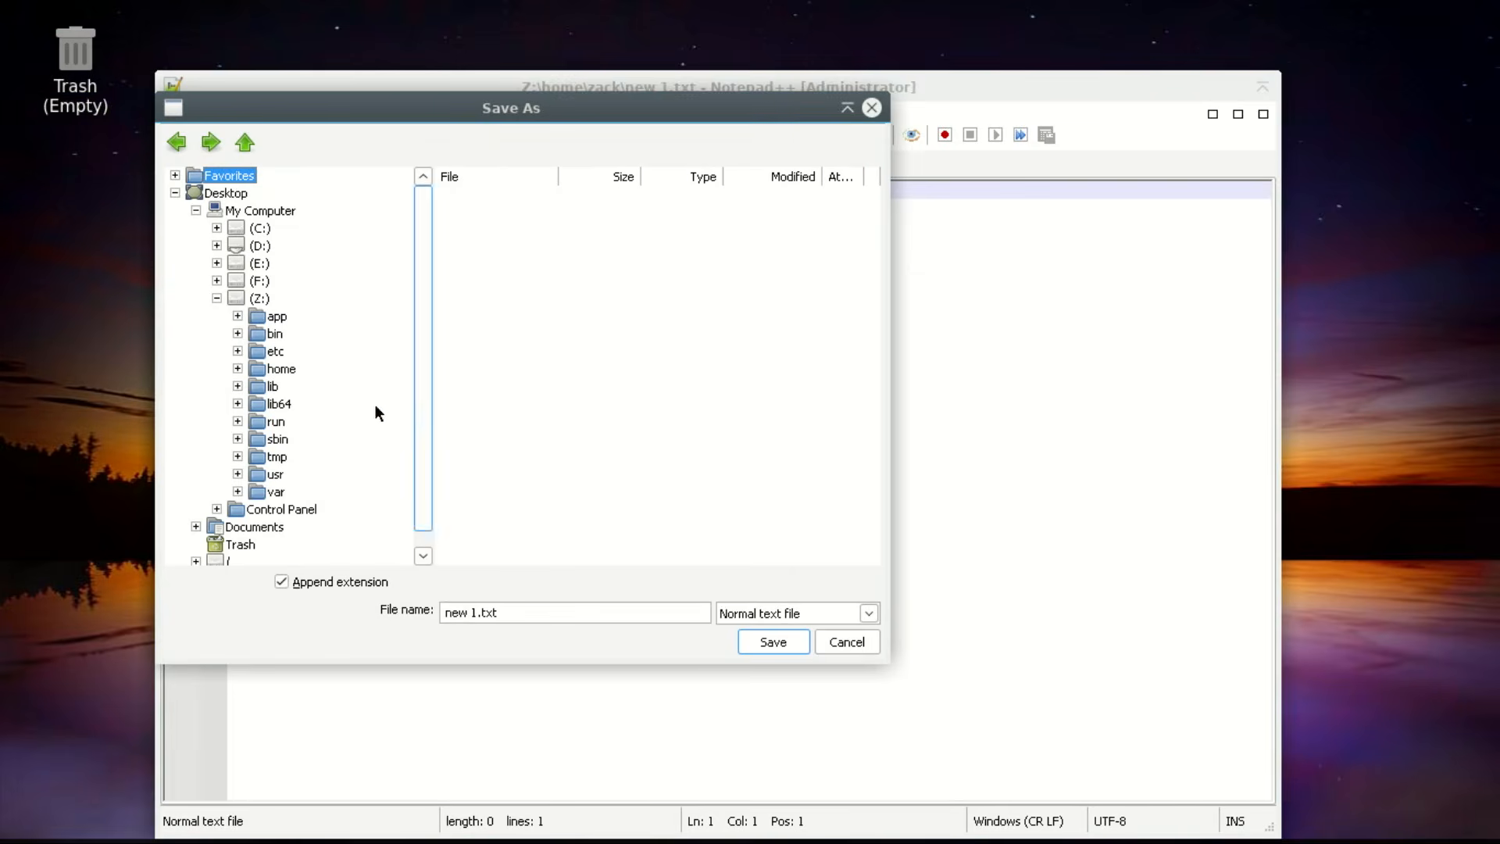
click(238, 368)
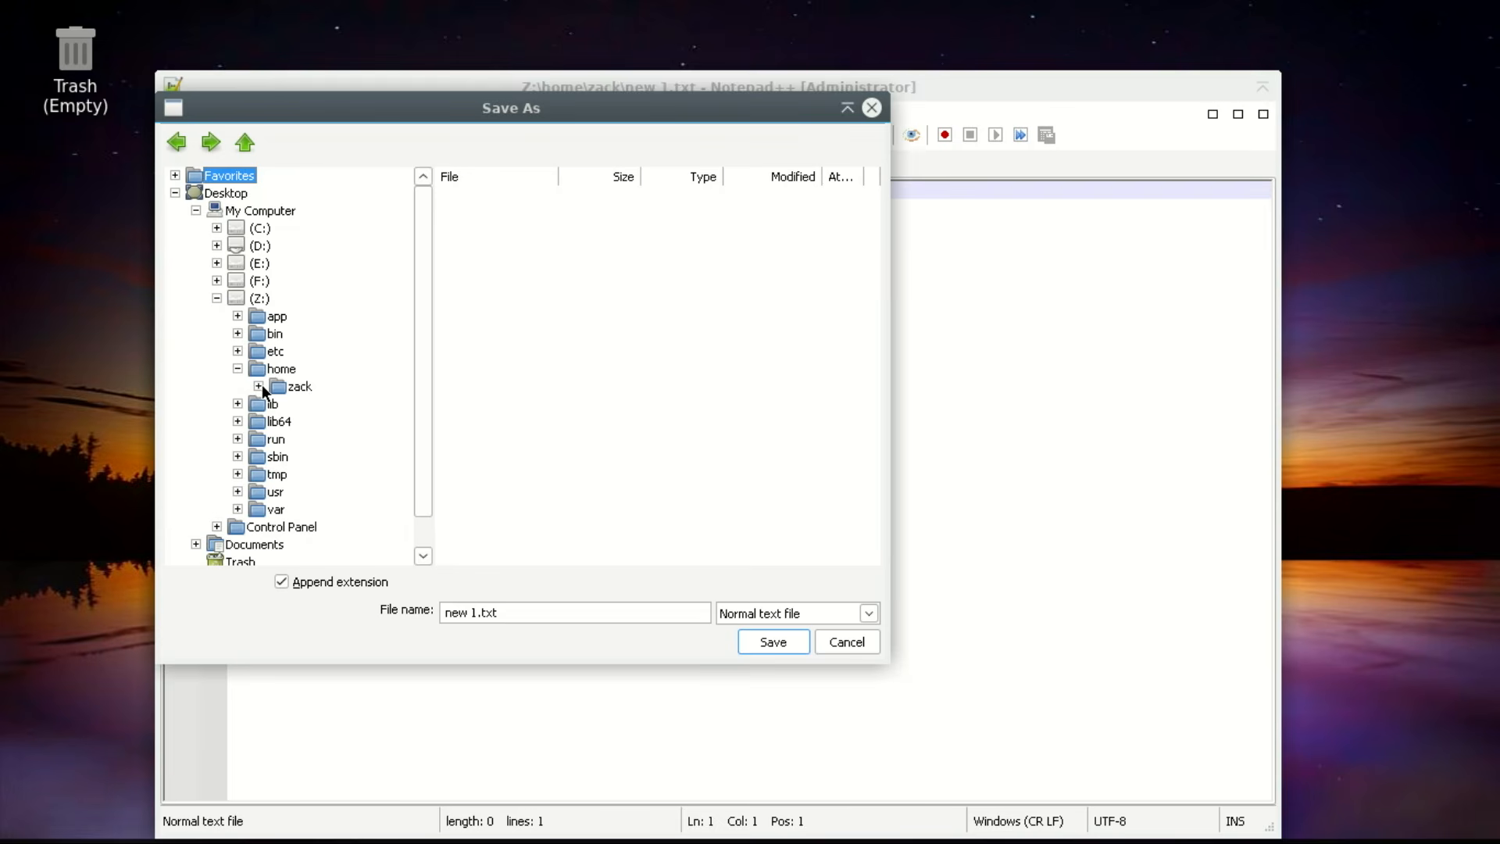
click(297, 386)
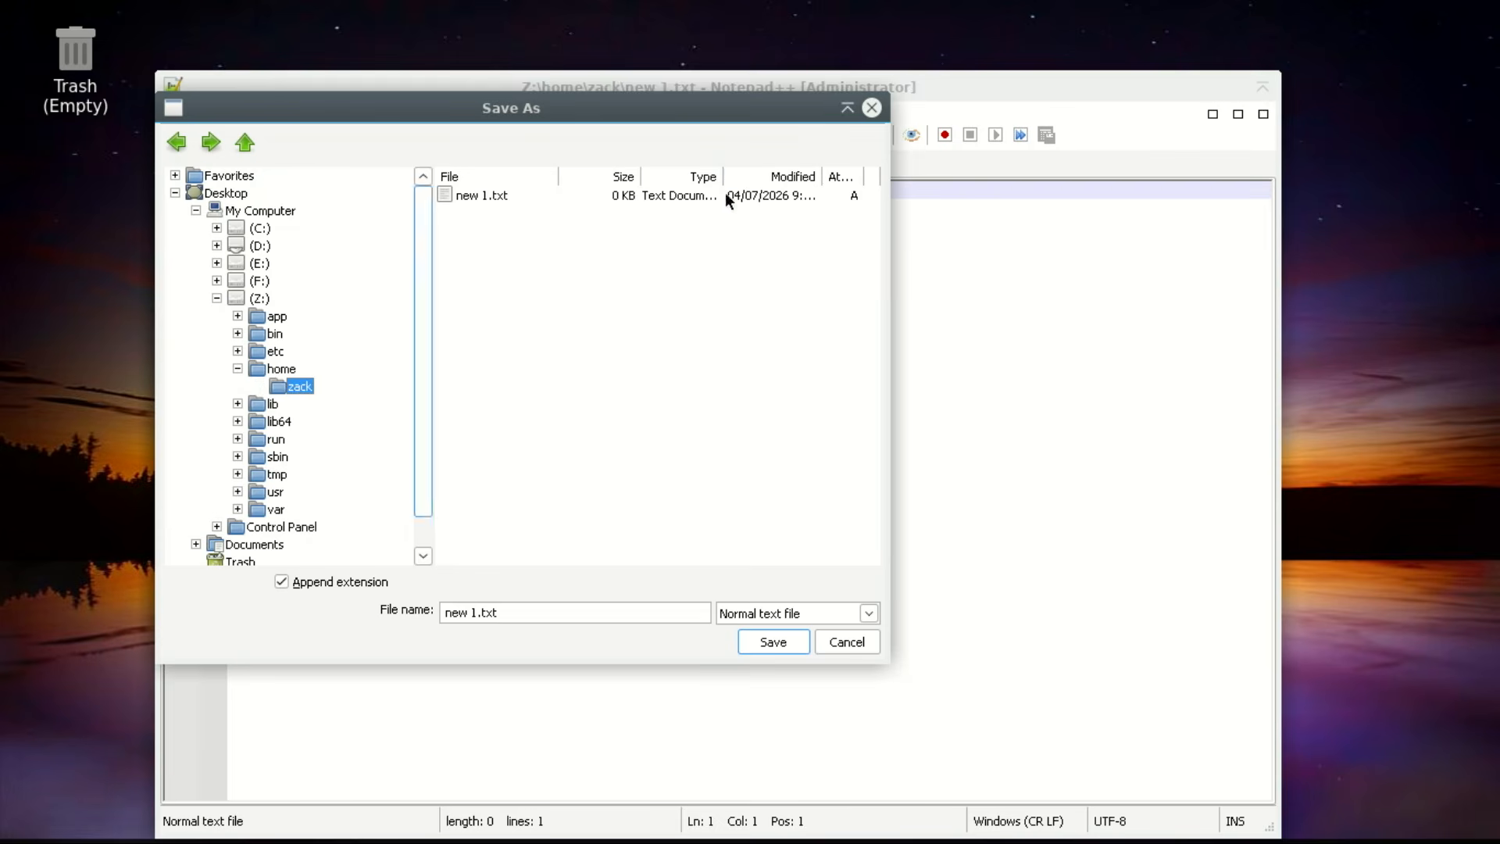
click(873, 108)
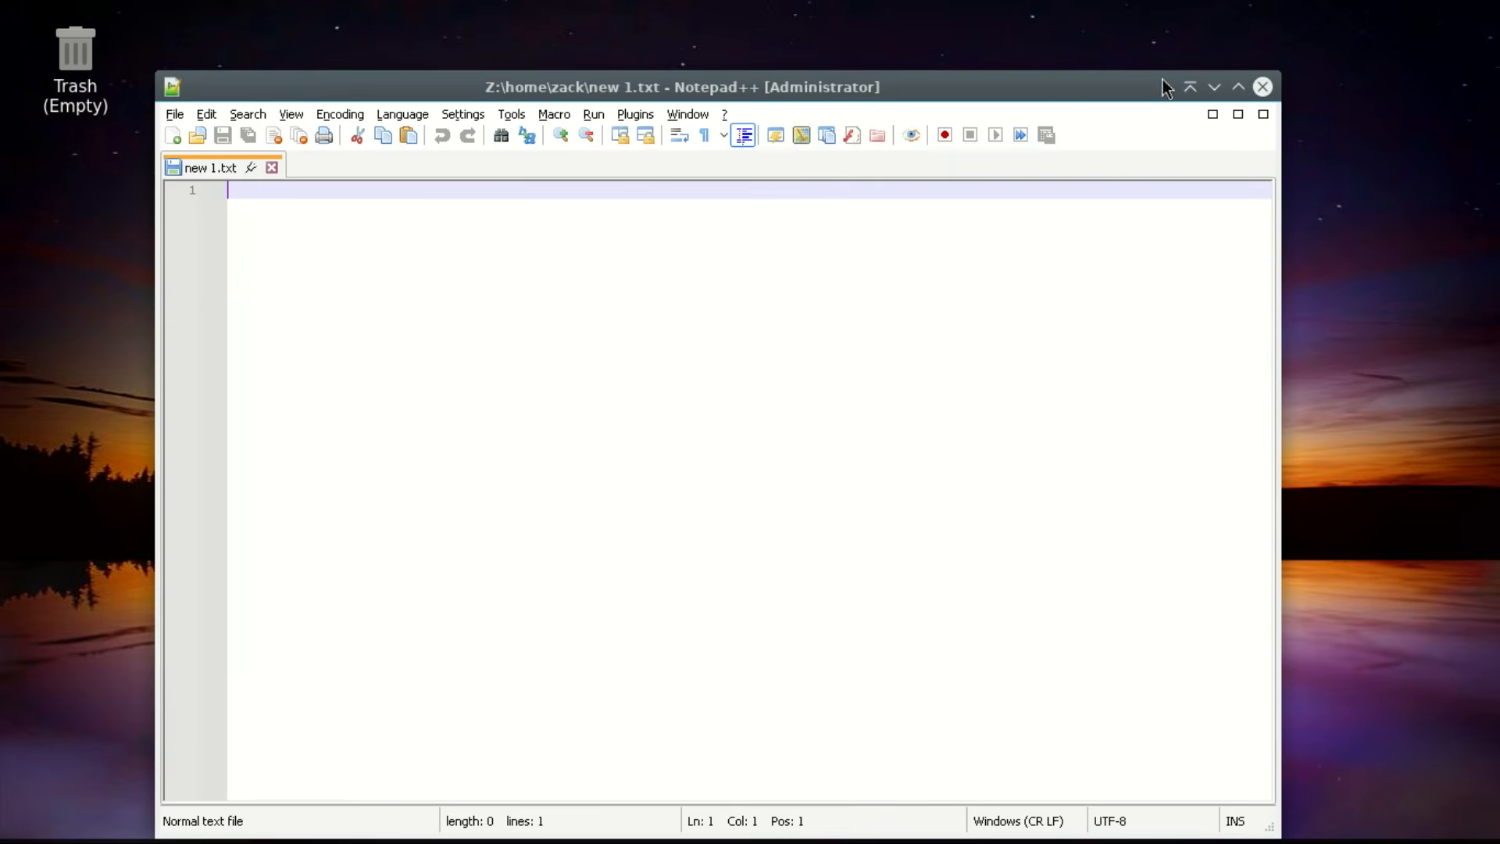
Relaunch notepad++ from its bottle and save the empty document as new 1.txt in the home folder's Desktop on the Z: drive
click(1262, 87)
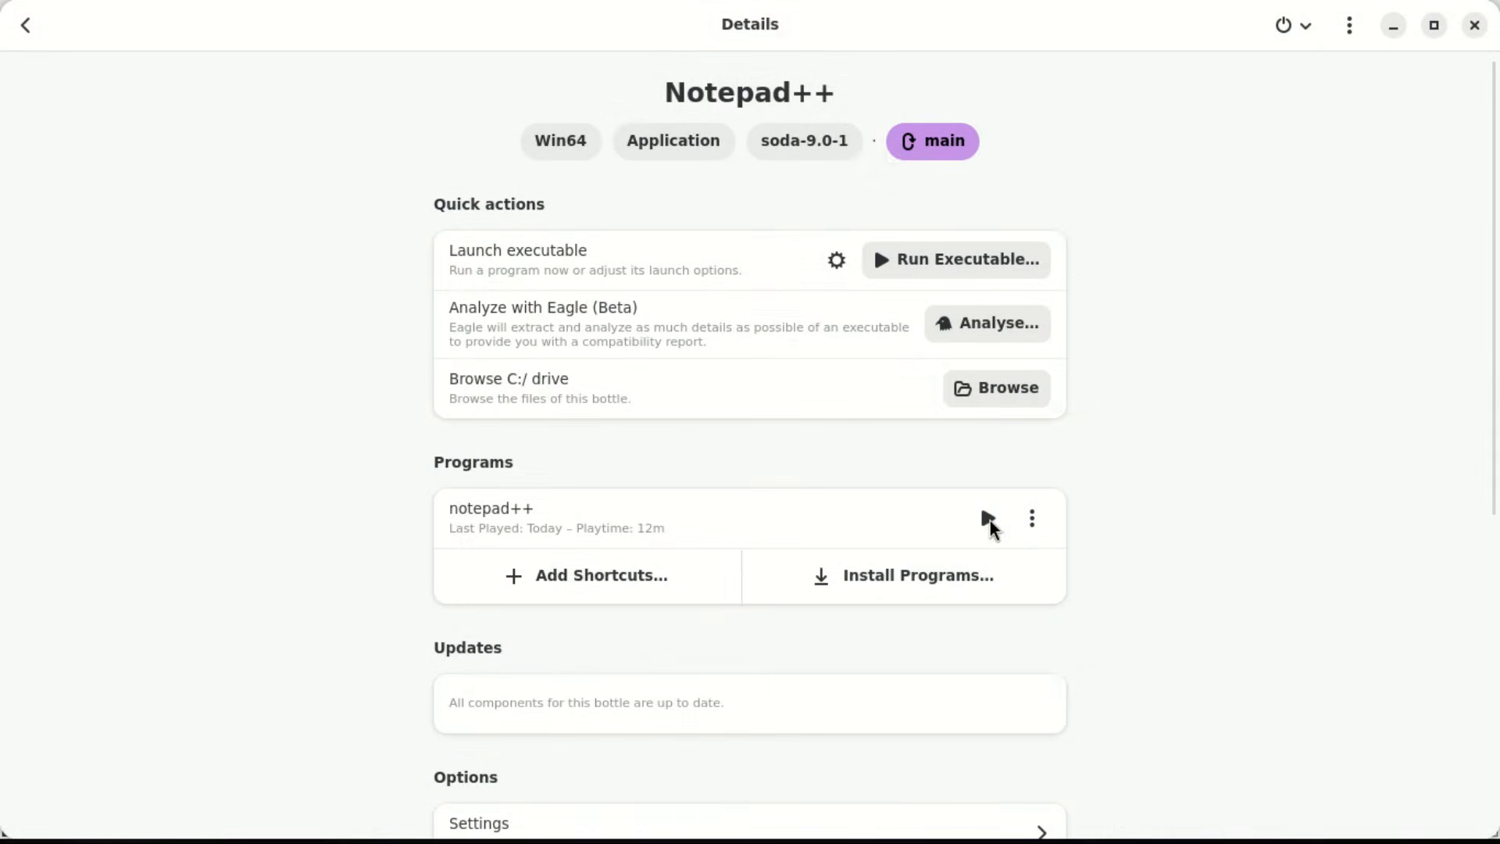
click(988, 518)
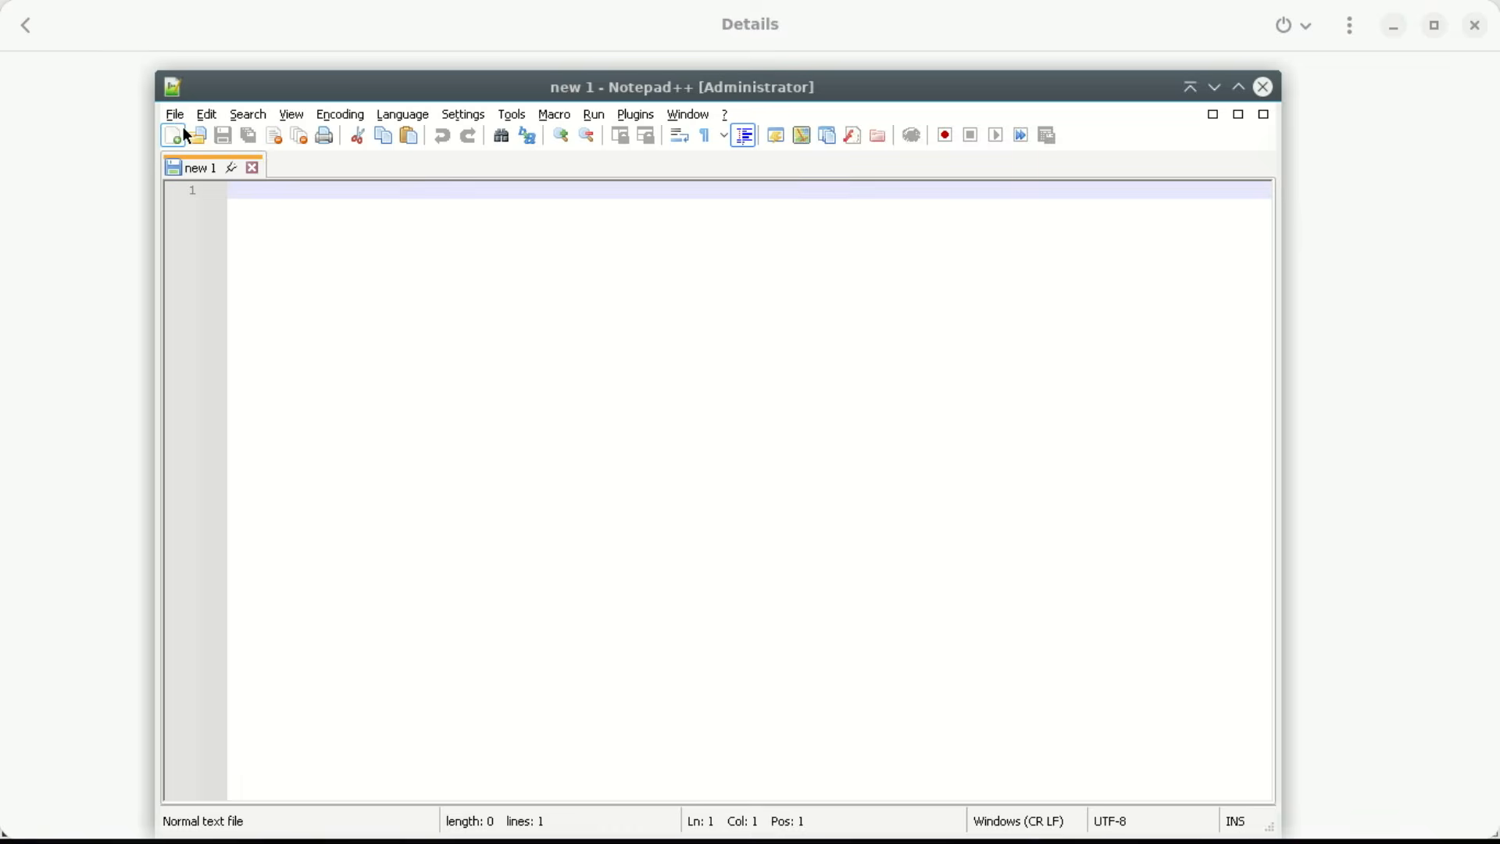
click(173, 115)
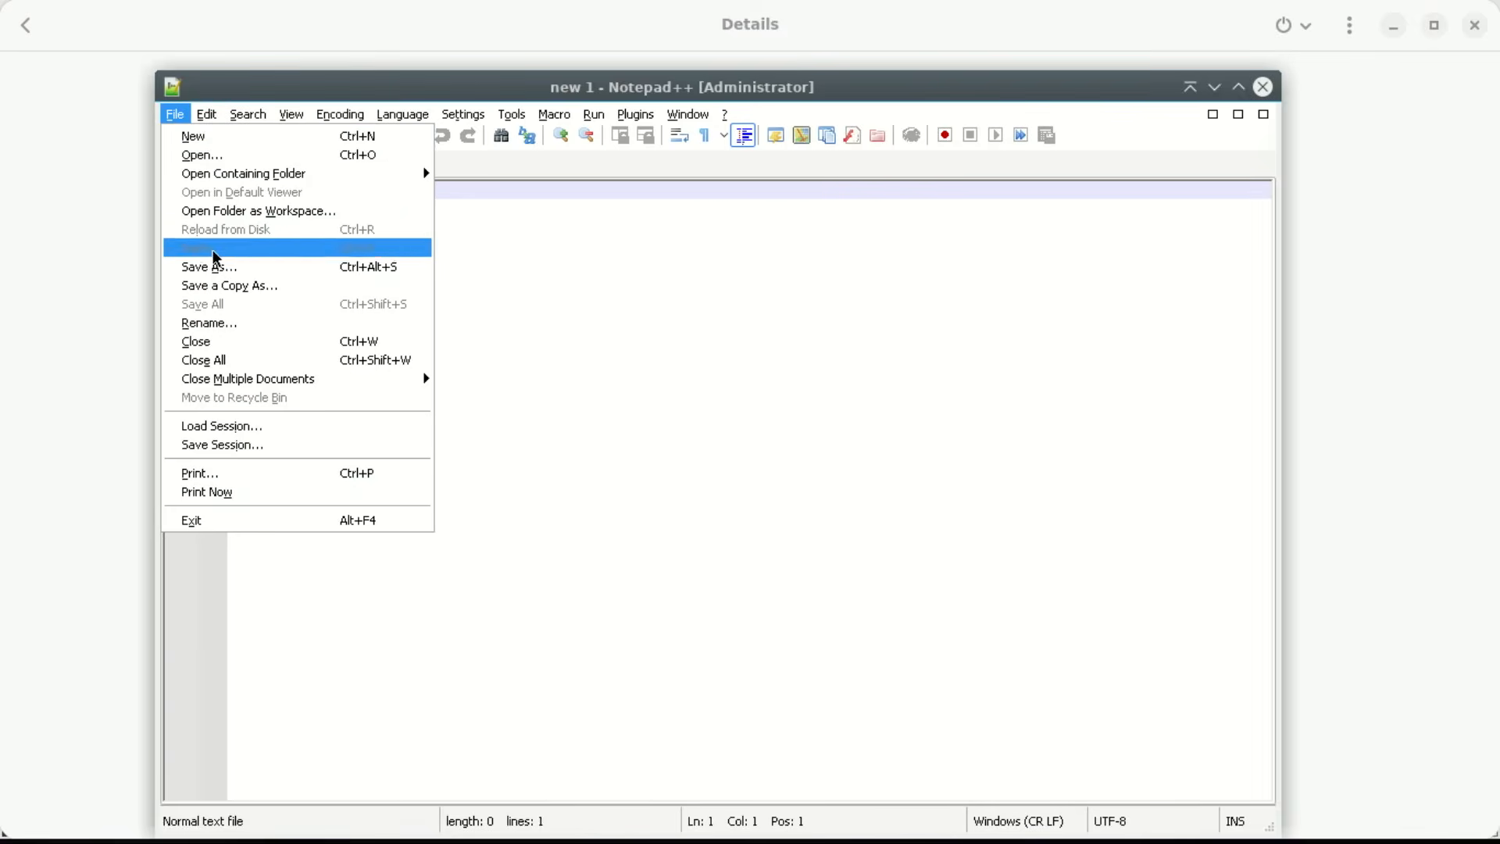
click(223, 268)
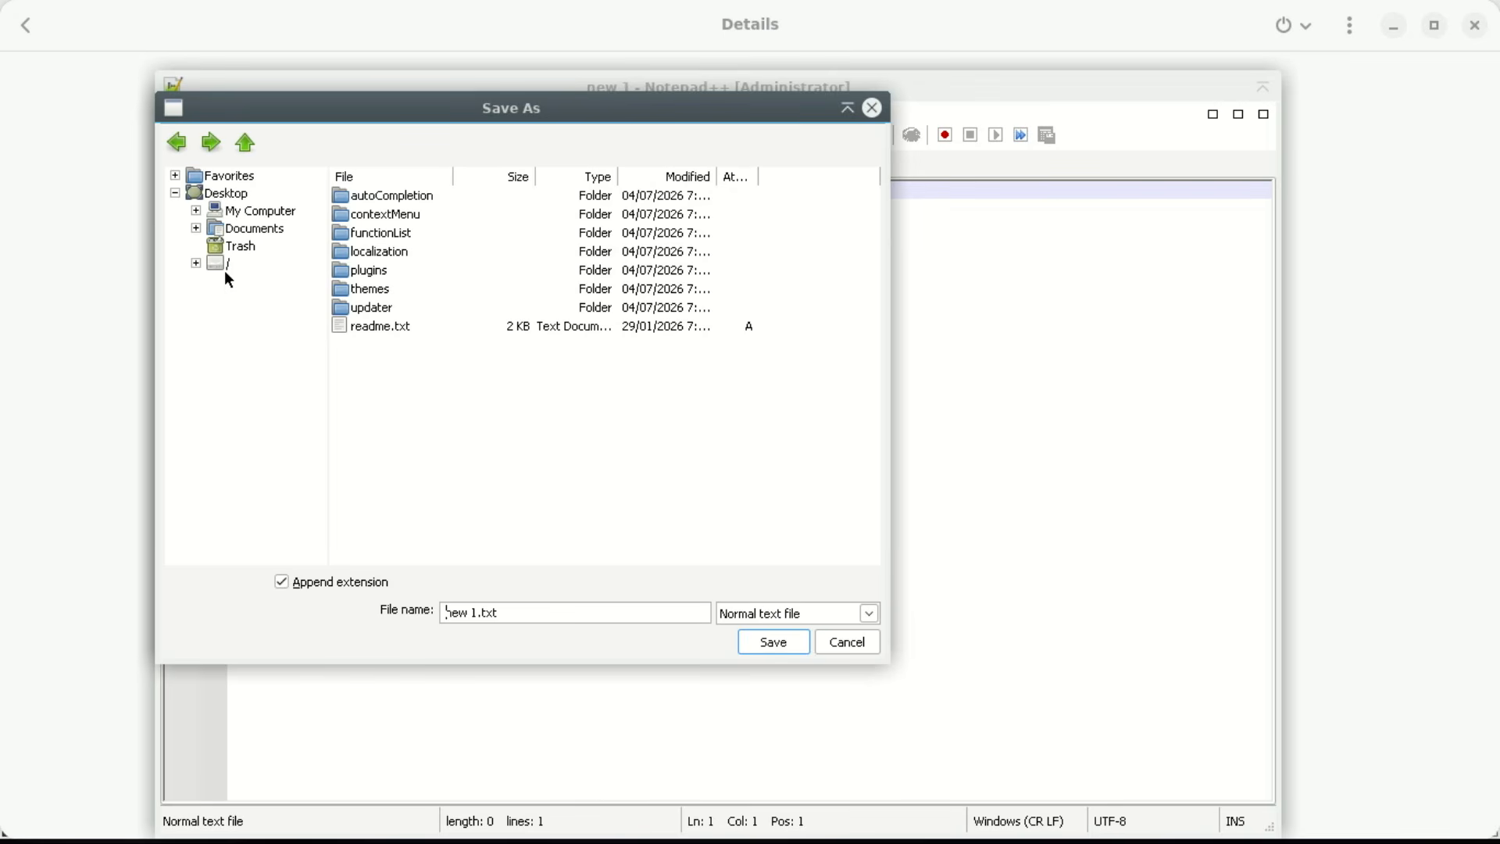
click(196, 211)
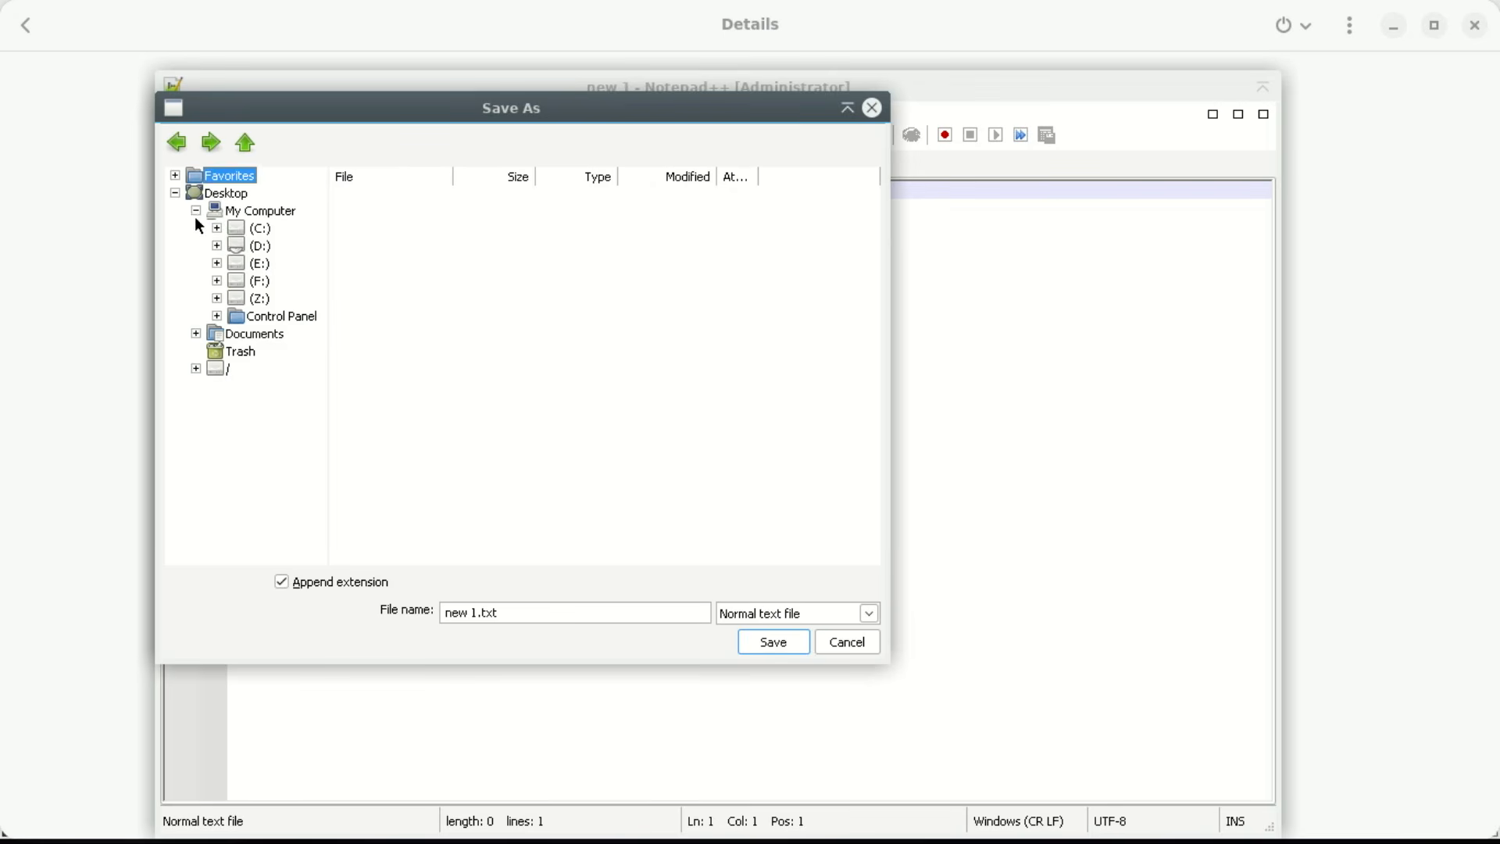
click(217, 298)
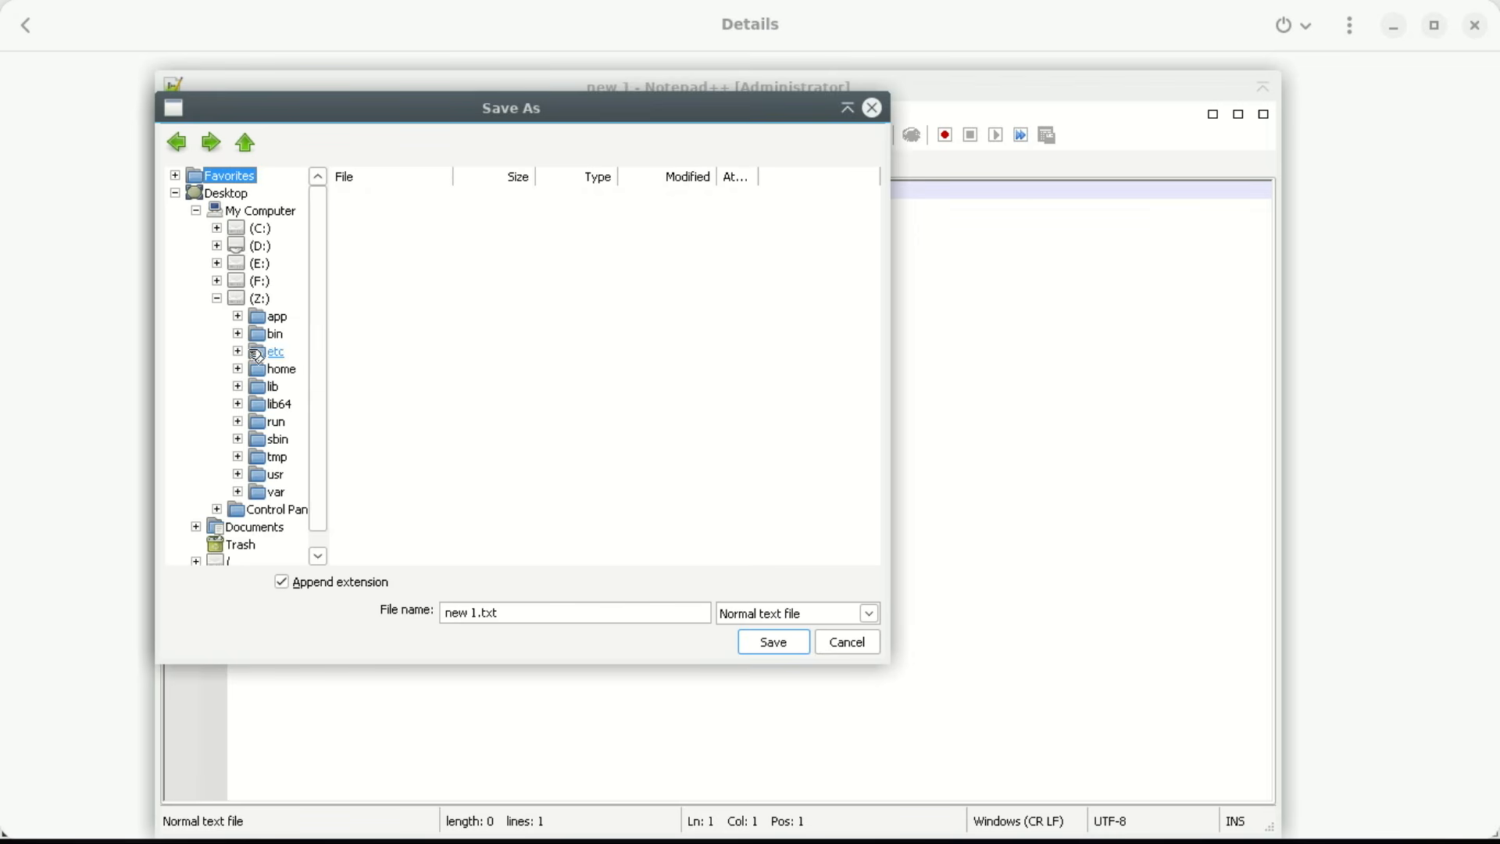
click(237, 369)
click(258, 386)
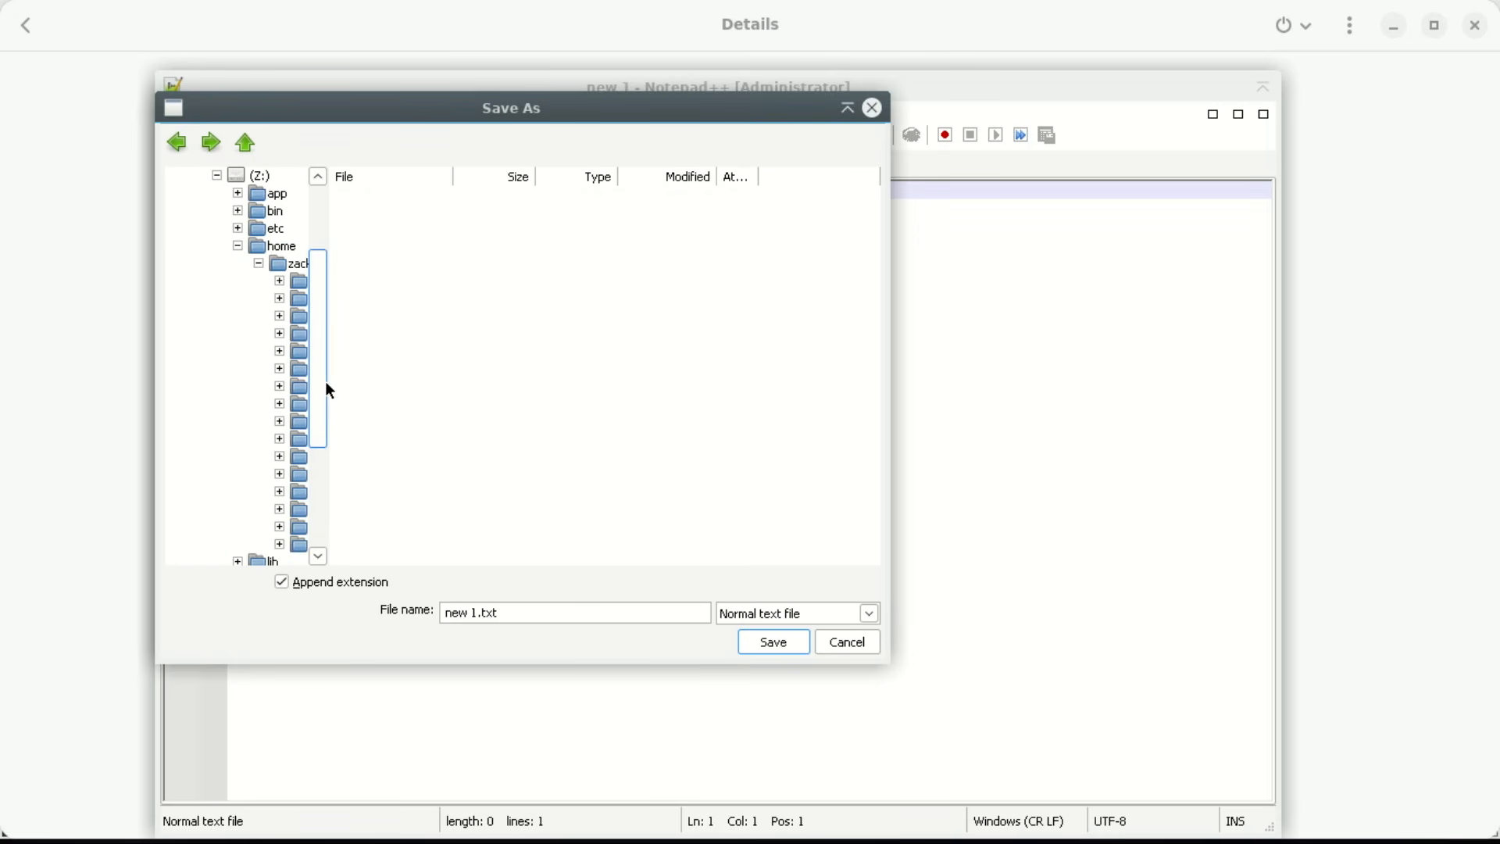
drag(325, 382, 485, 364)
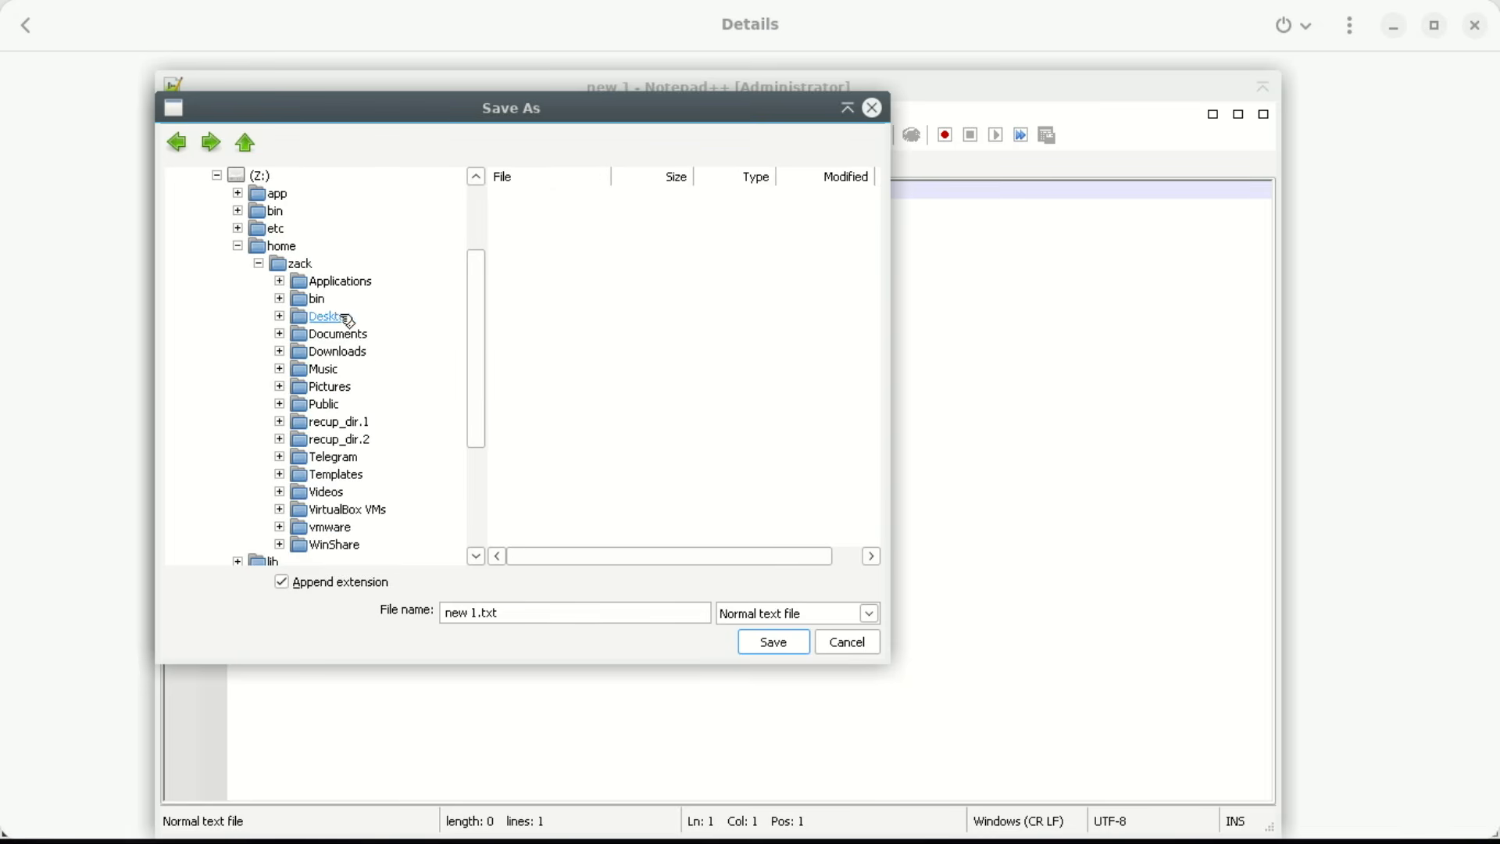
click(348, 323)
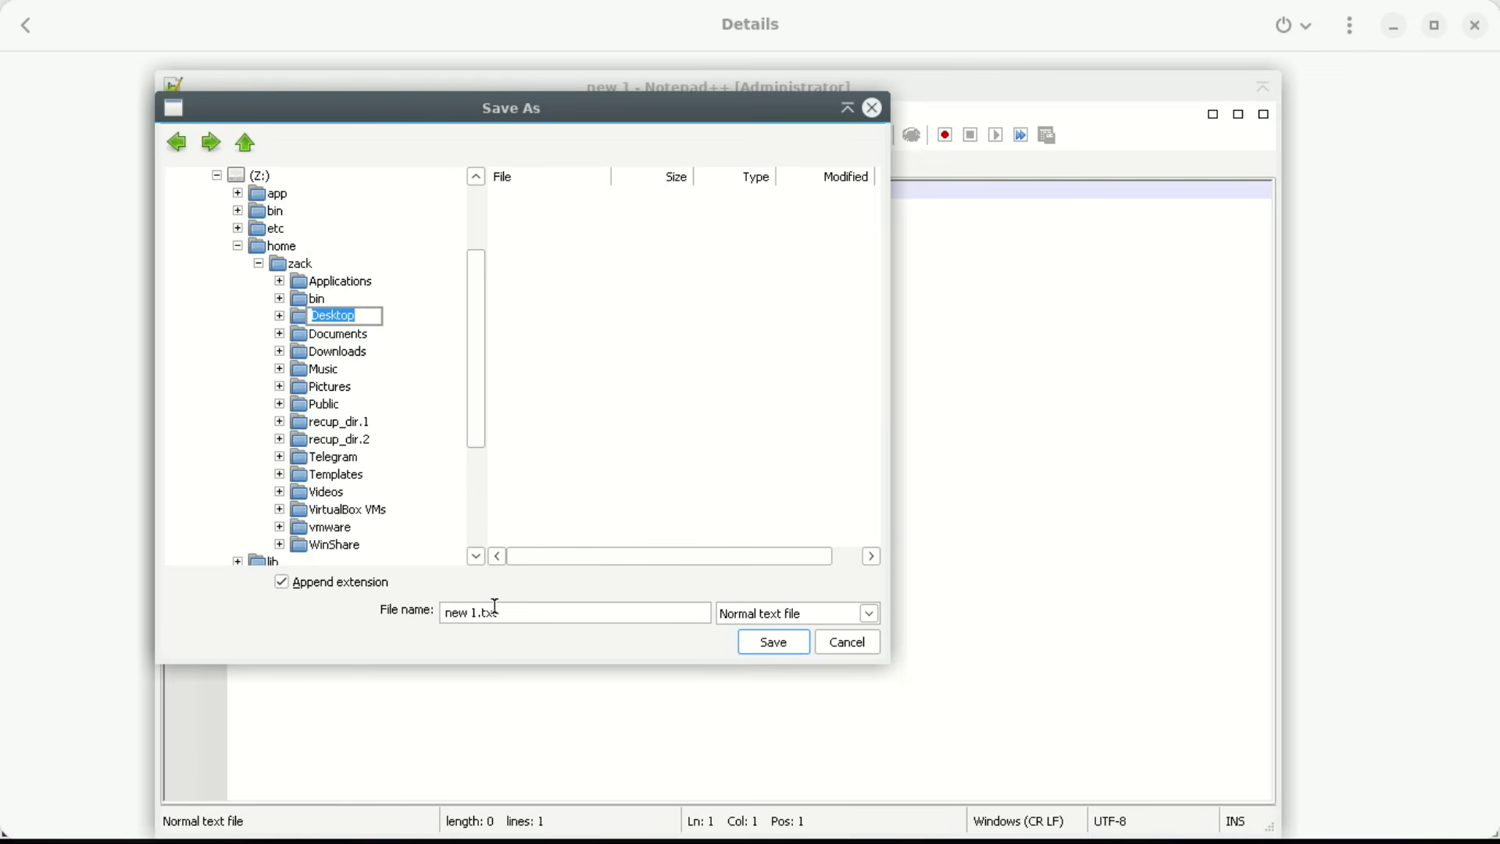
click(771, 647)
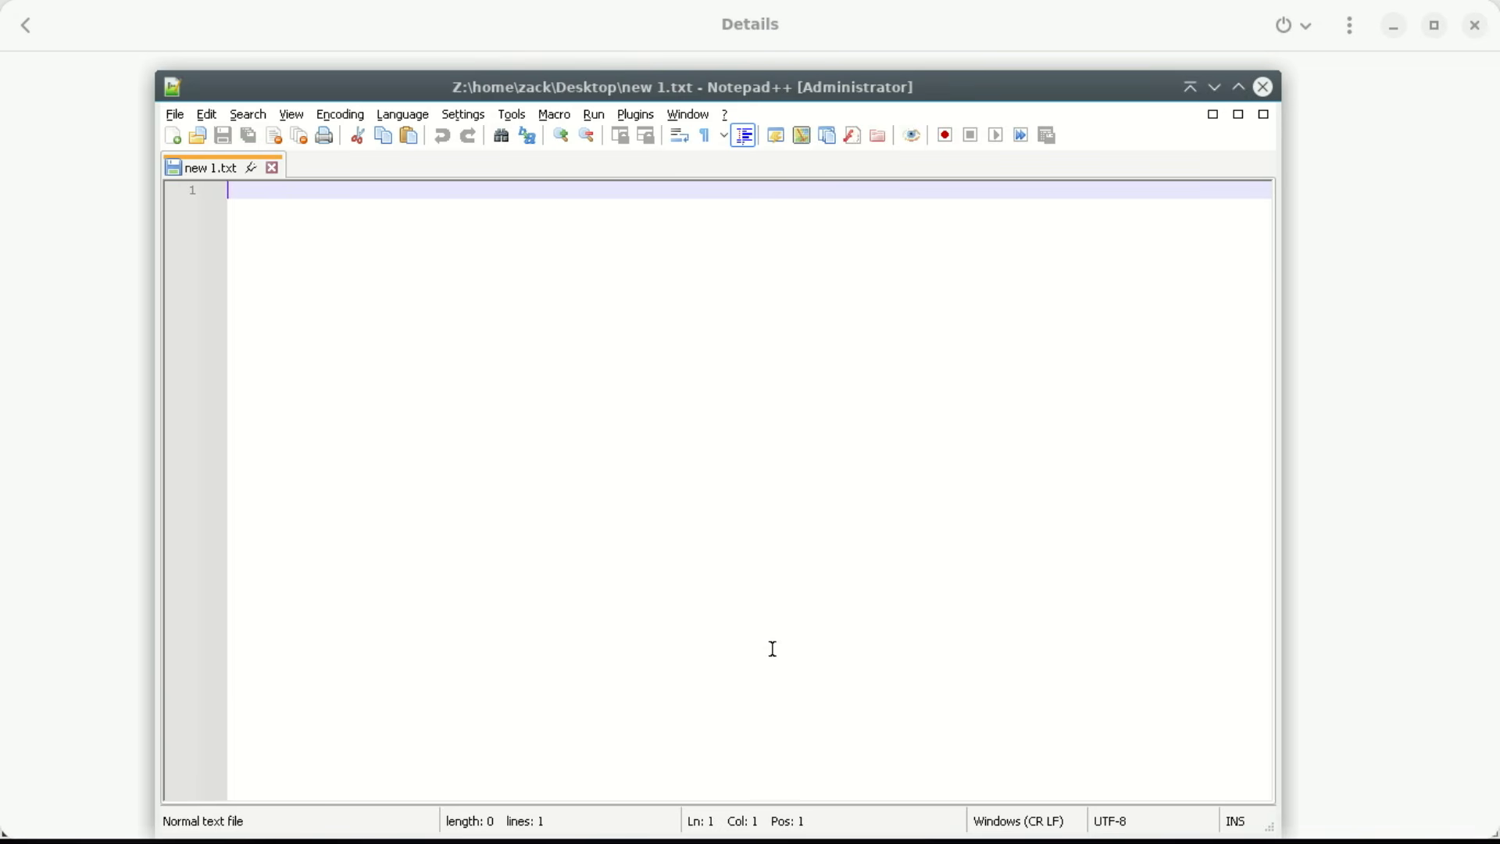
Close Notepad++, minimize the Bottles and terminal windows, and check the desktop for new 1.txt
click(1262, 87)
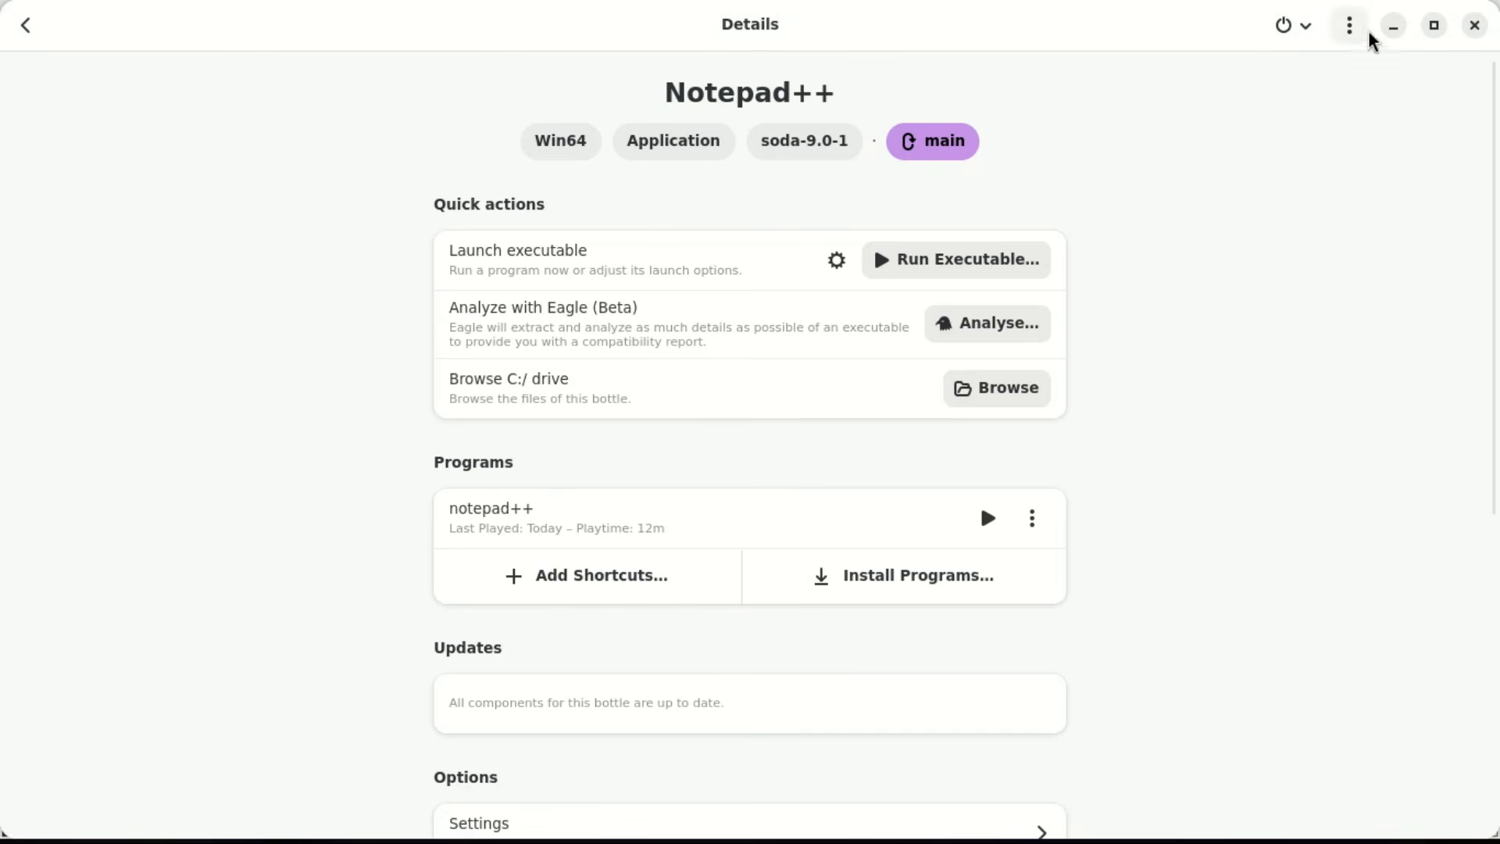
click(1392, 25)
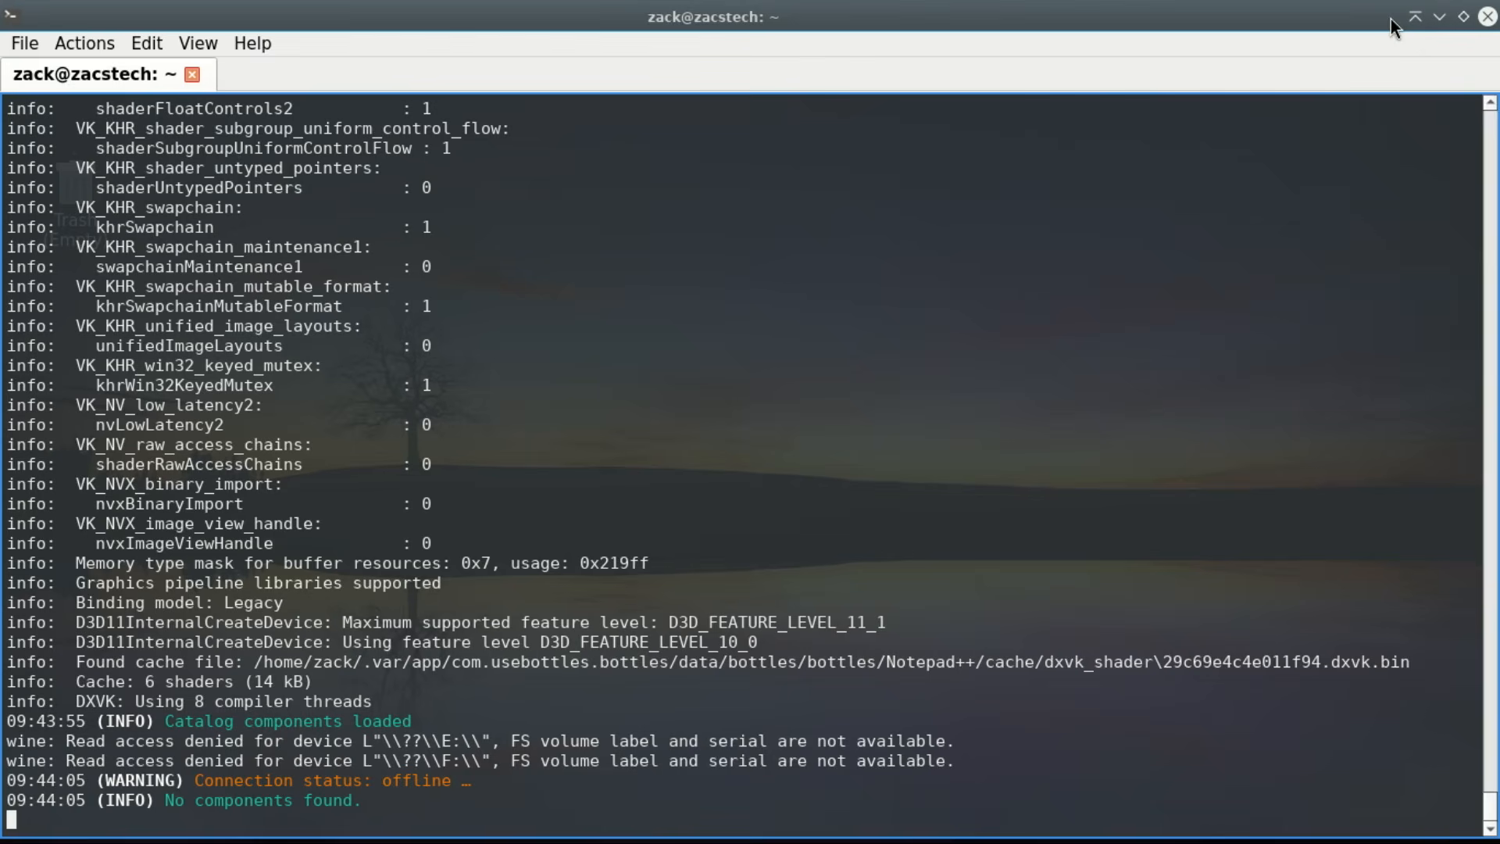
click(1436, 17)
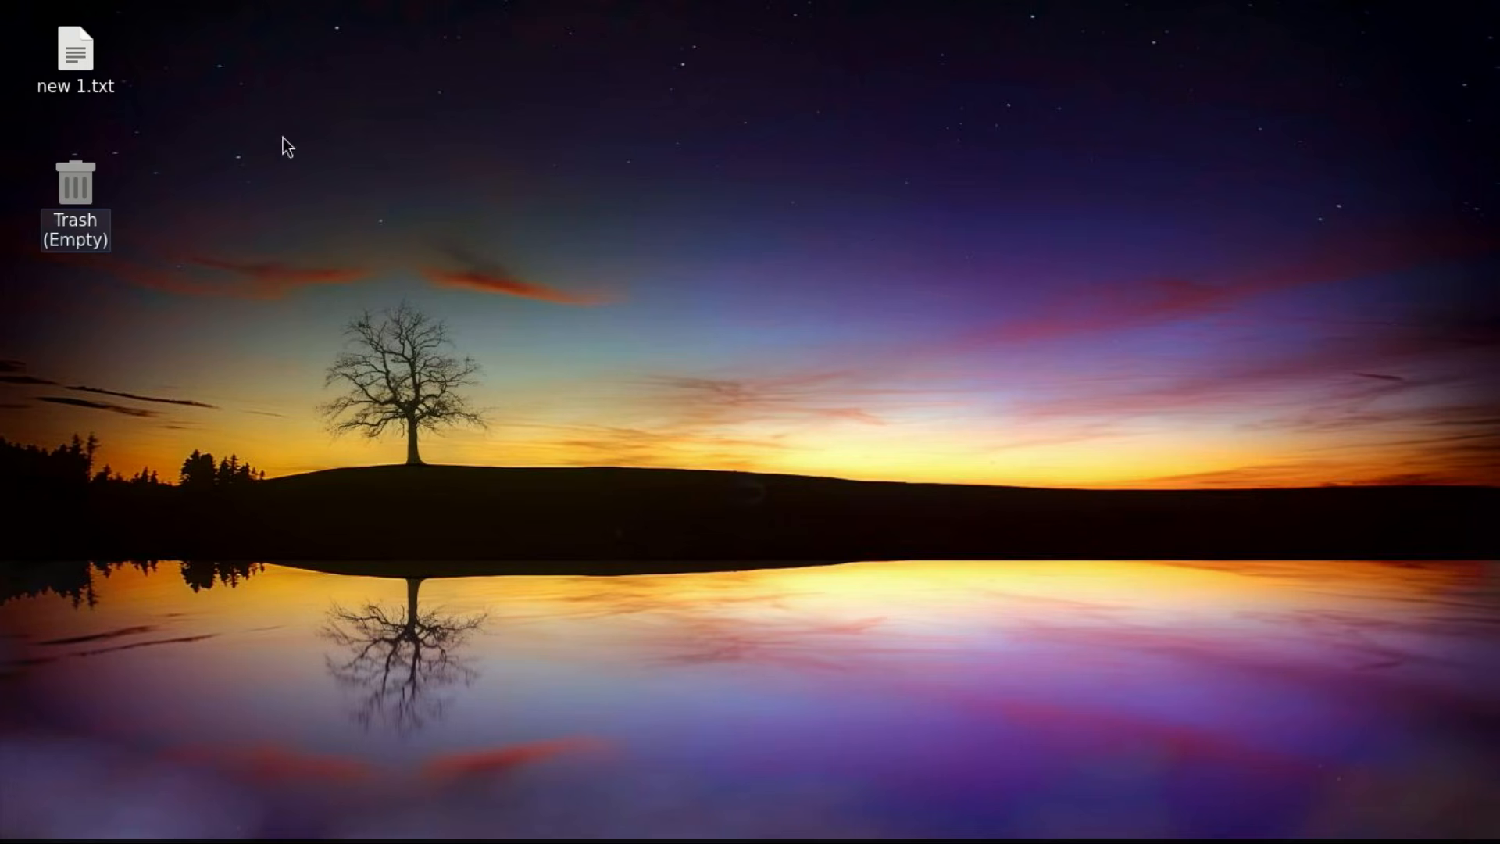
click(97, 84)
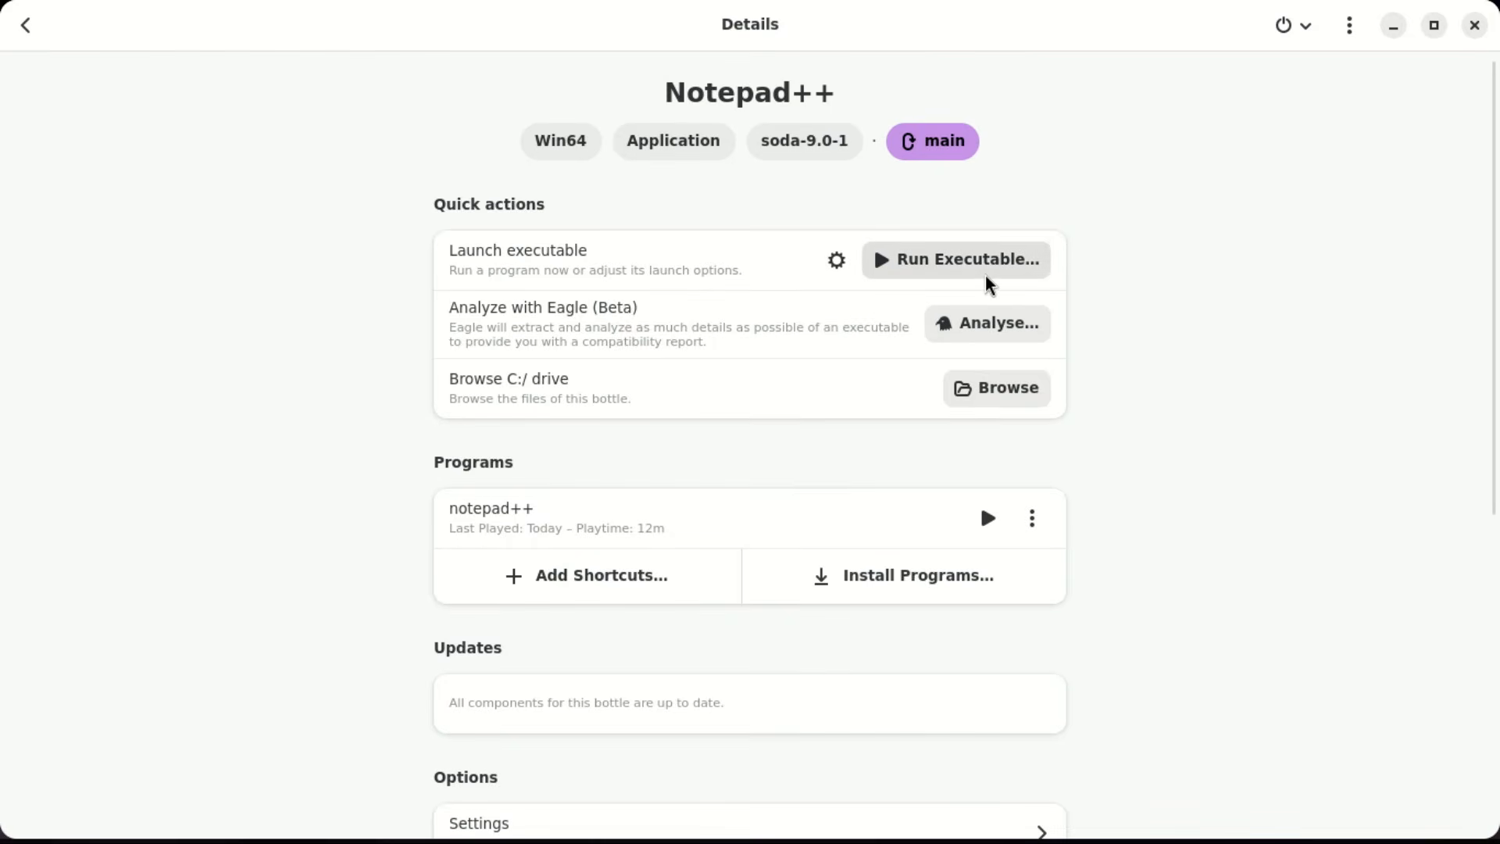
Run the Office 2016 setup.exe in the Notepad++ bottle, from the nested Setup Office16.0.5149.1000 (x64) folder under Documents/Images/Office2016
click(950, 262)
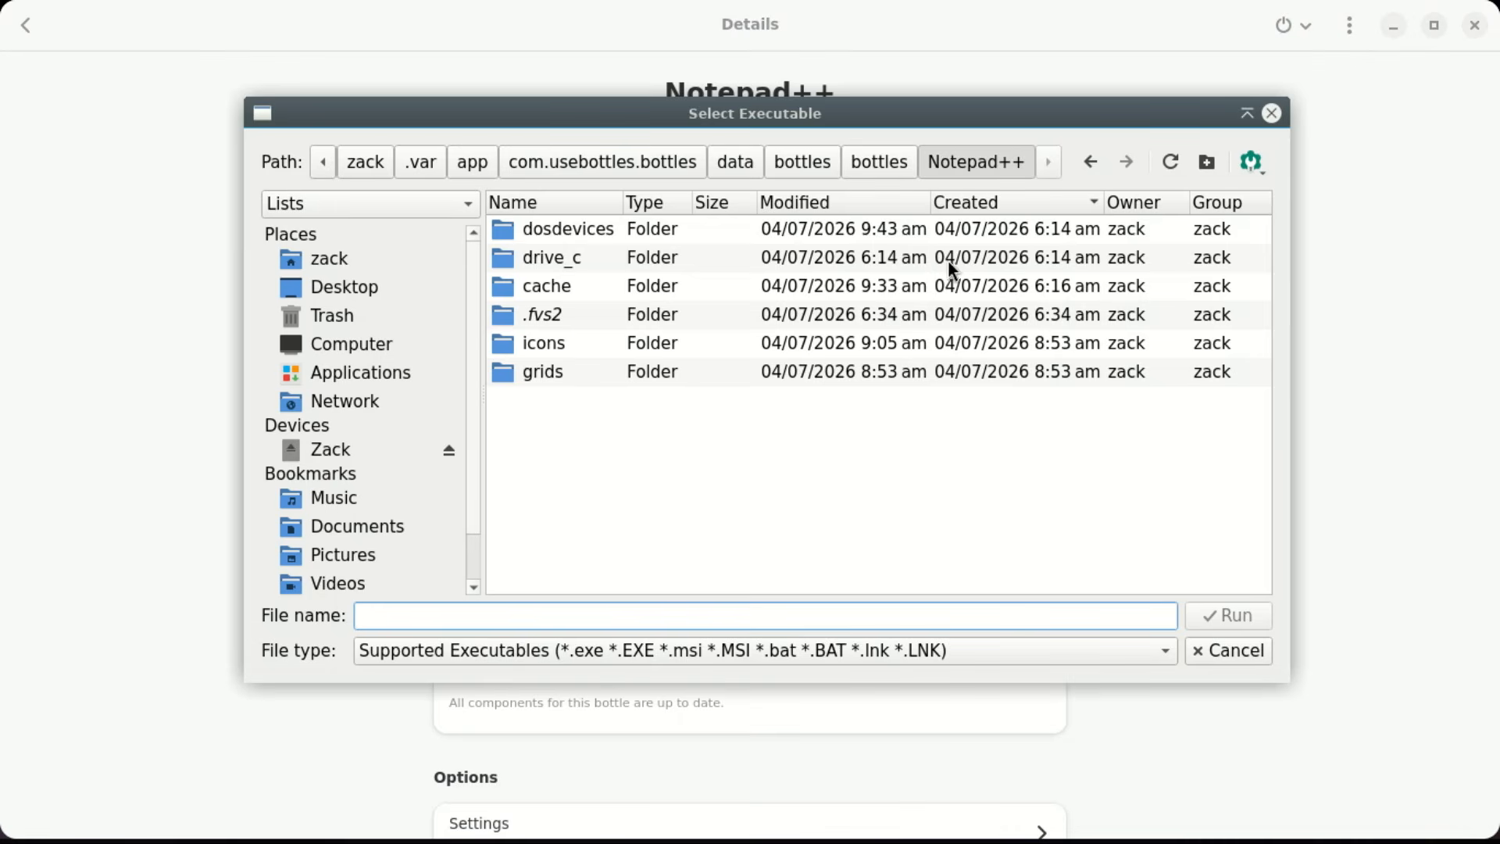
click(375, 378)
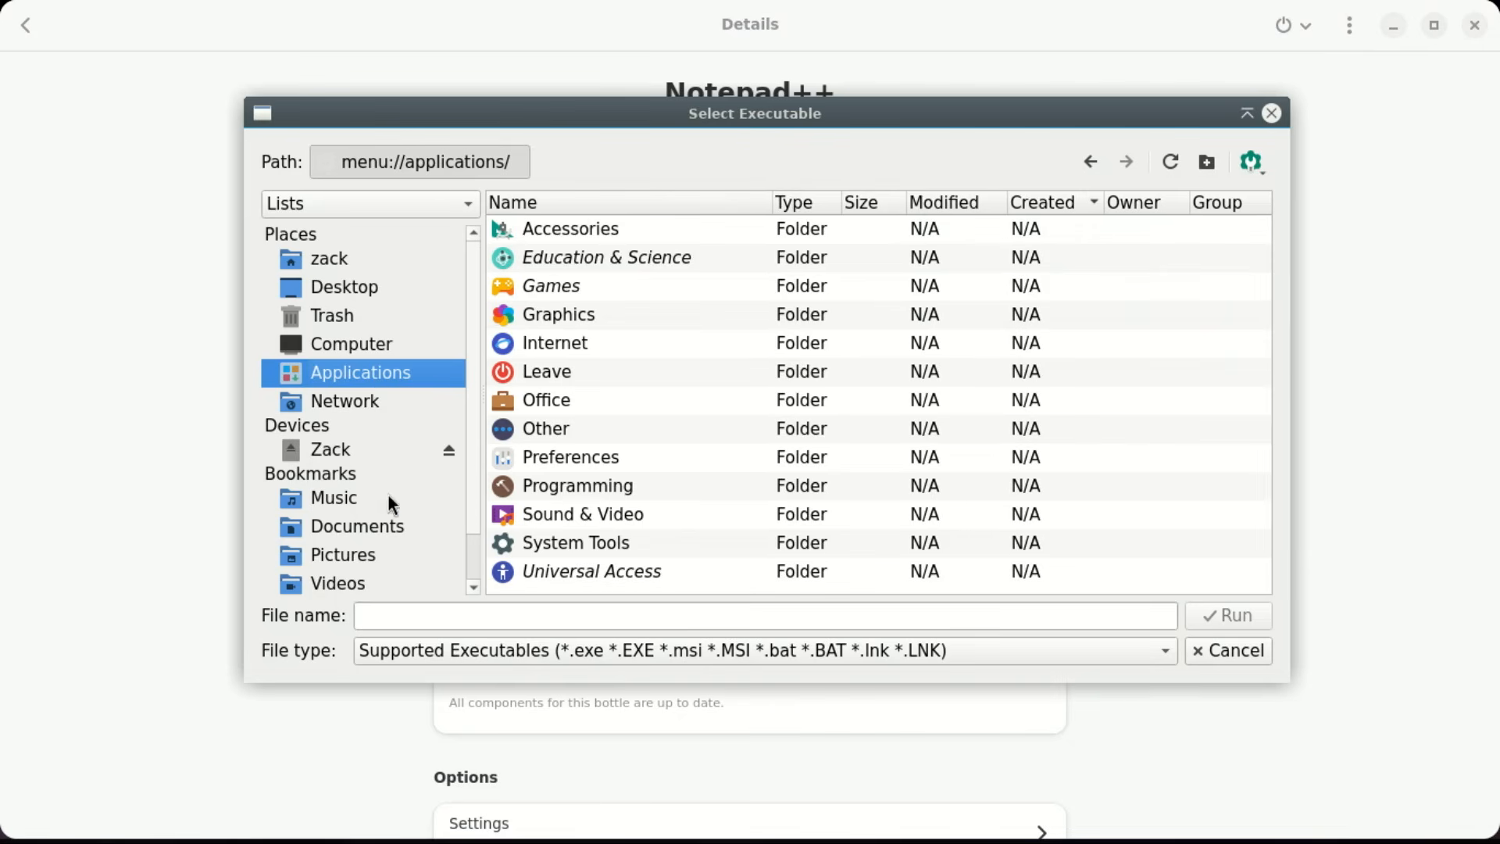
click(375, 518)
click(531, 231)
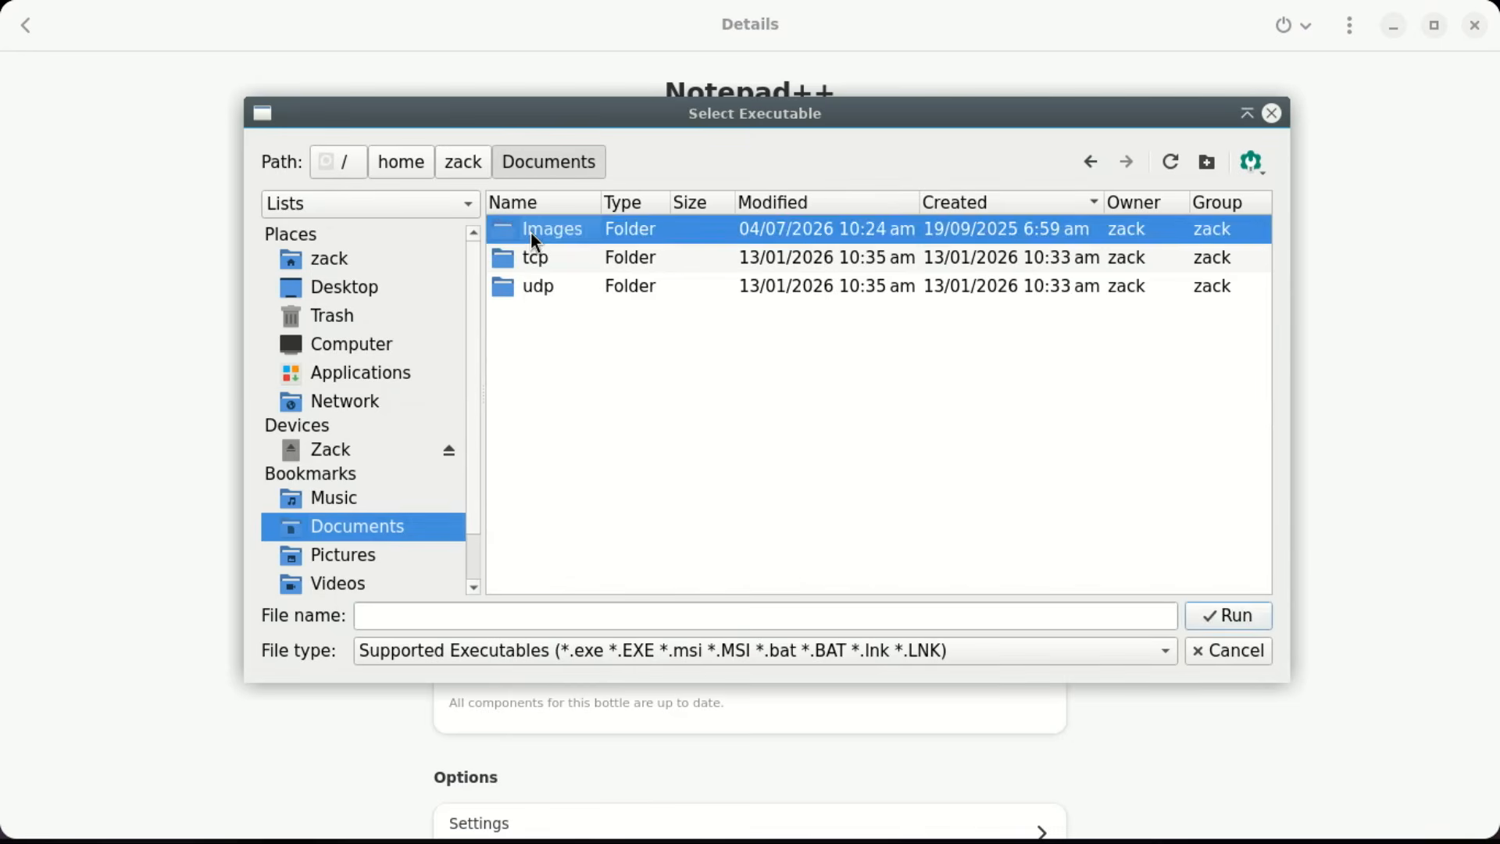
double_click(532, 231)
double_click(532, 231)
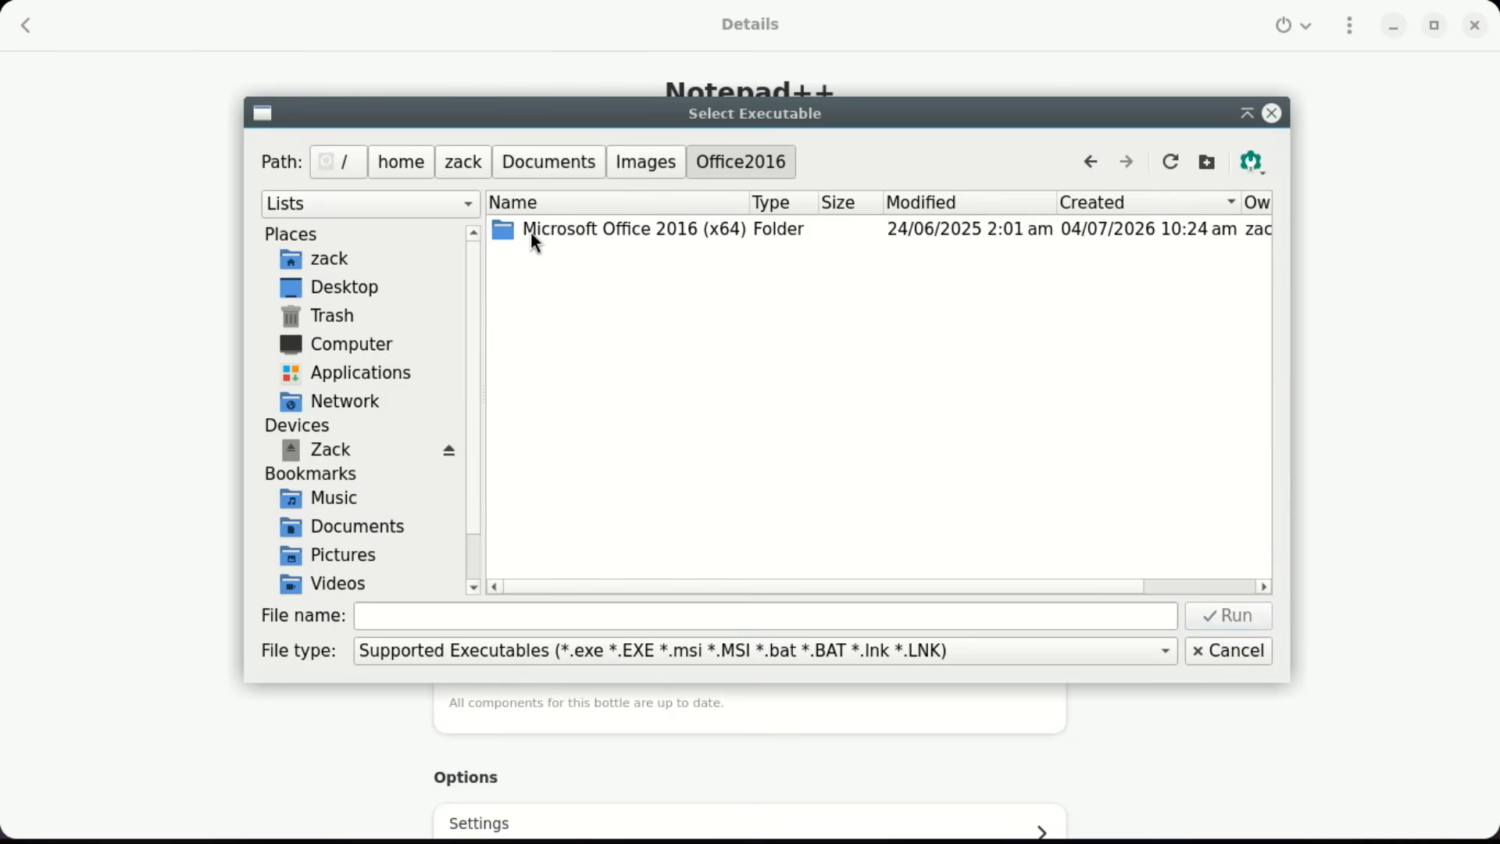
double_click(531, 231)
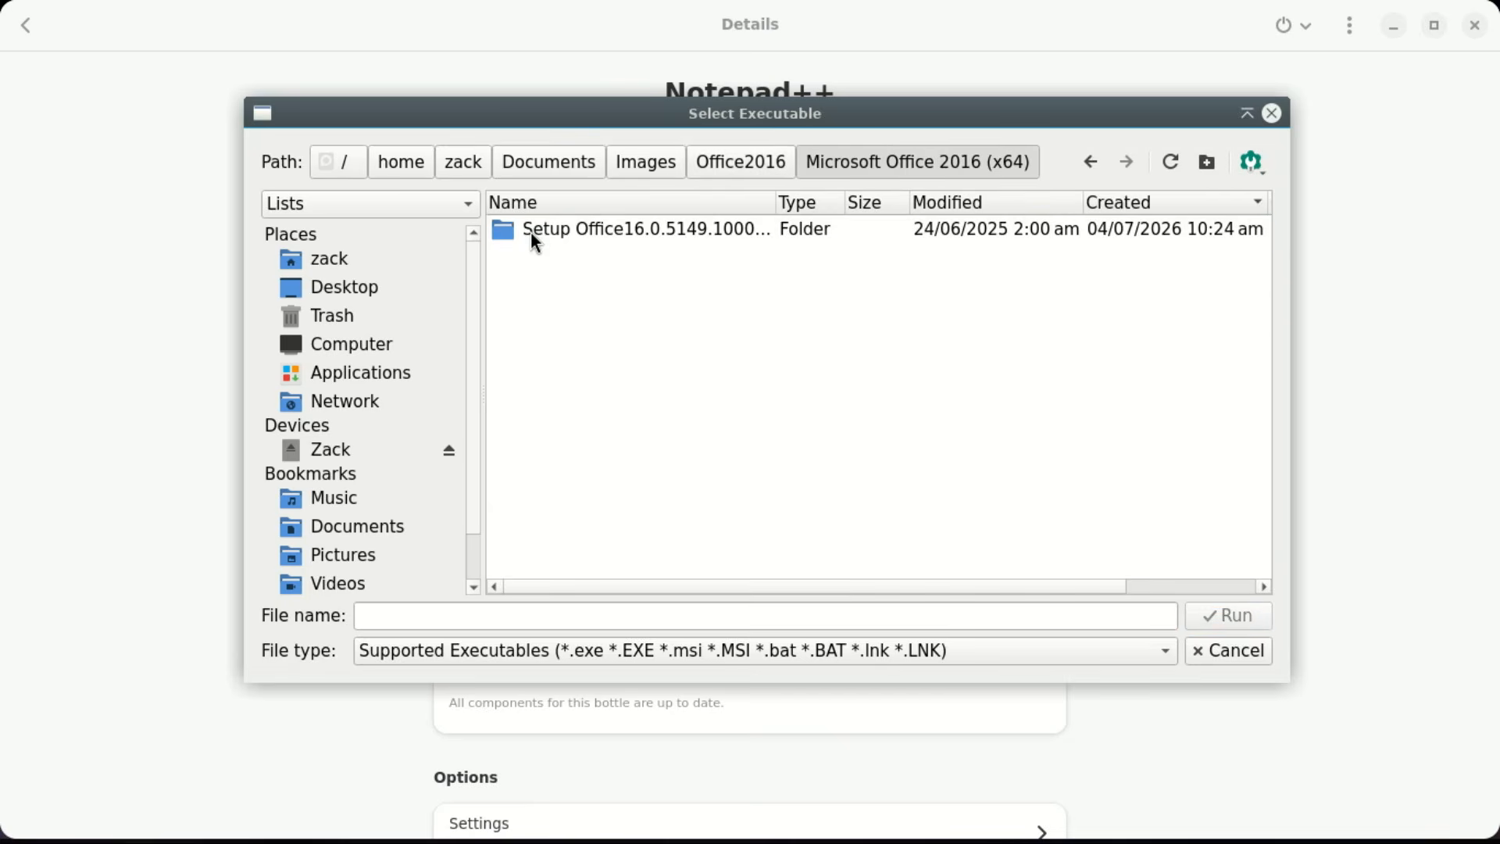
double_click(531, 231)
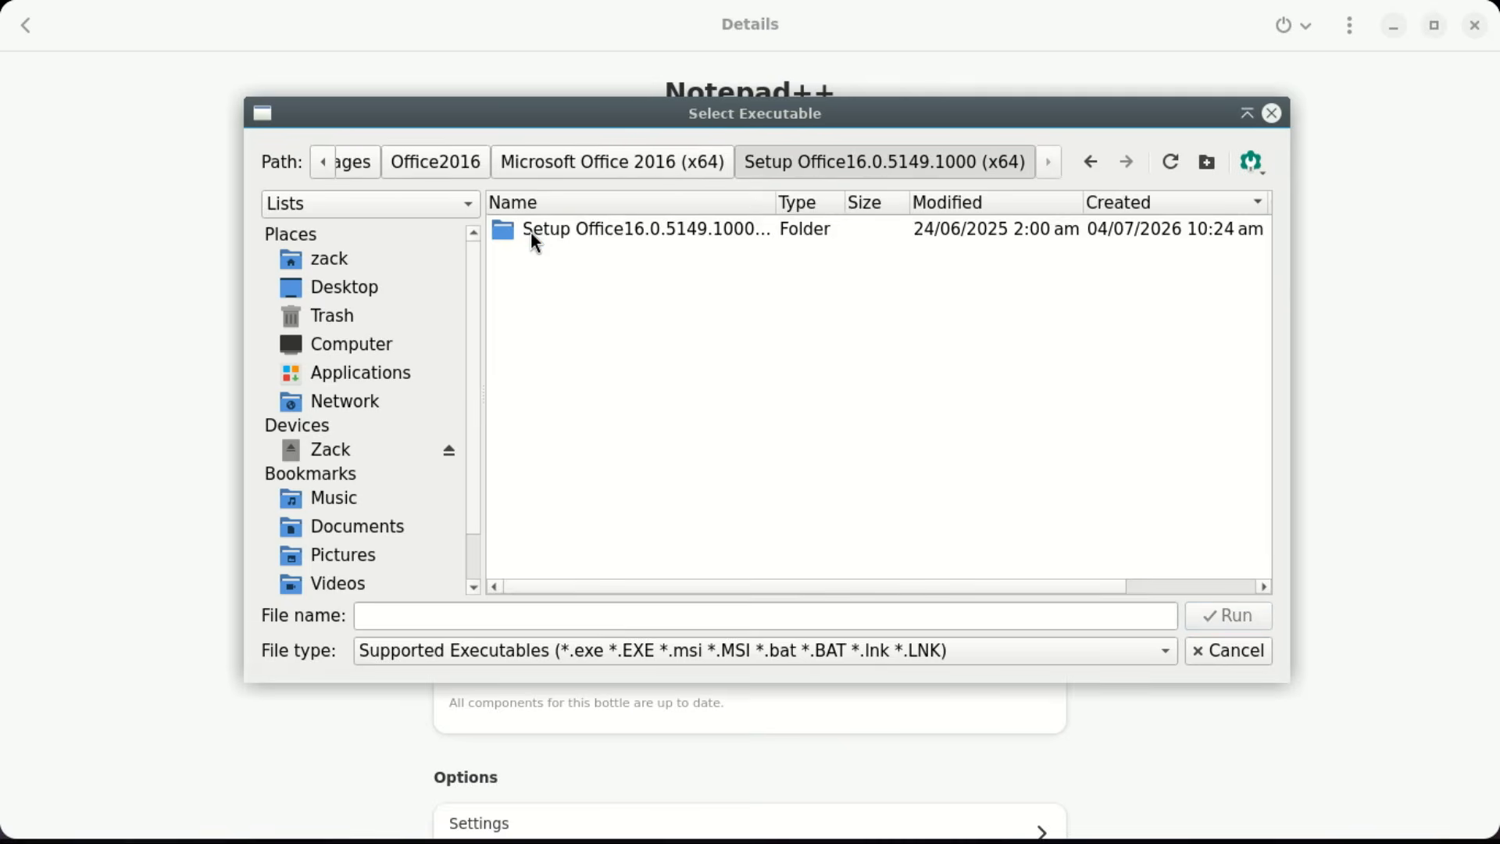
double_click(531, 231)
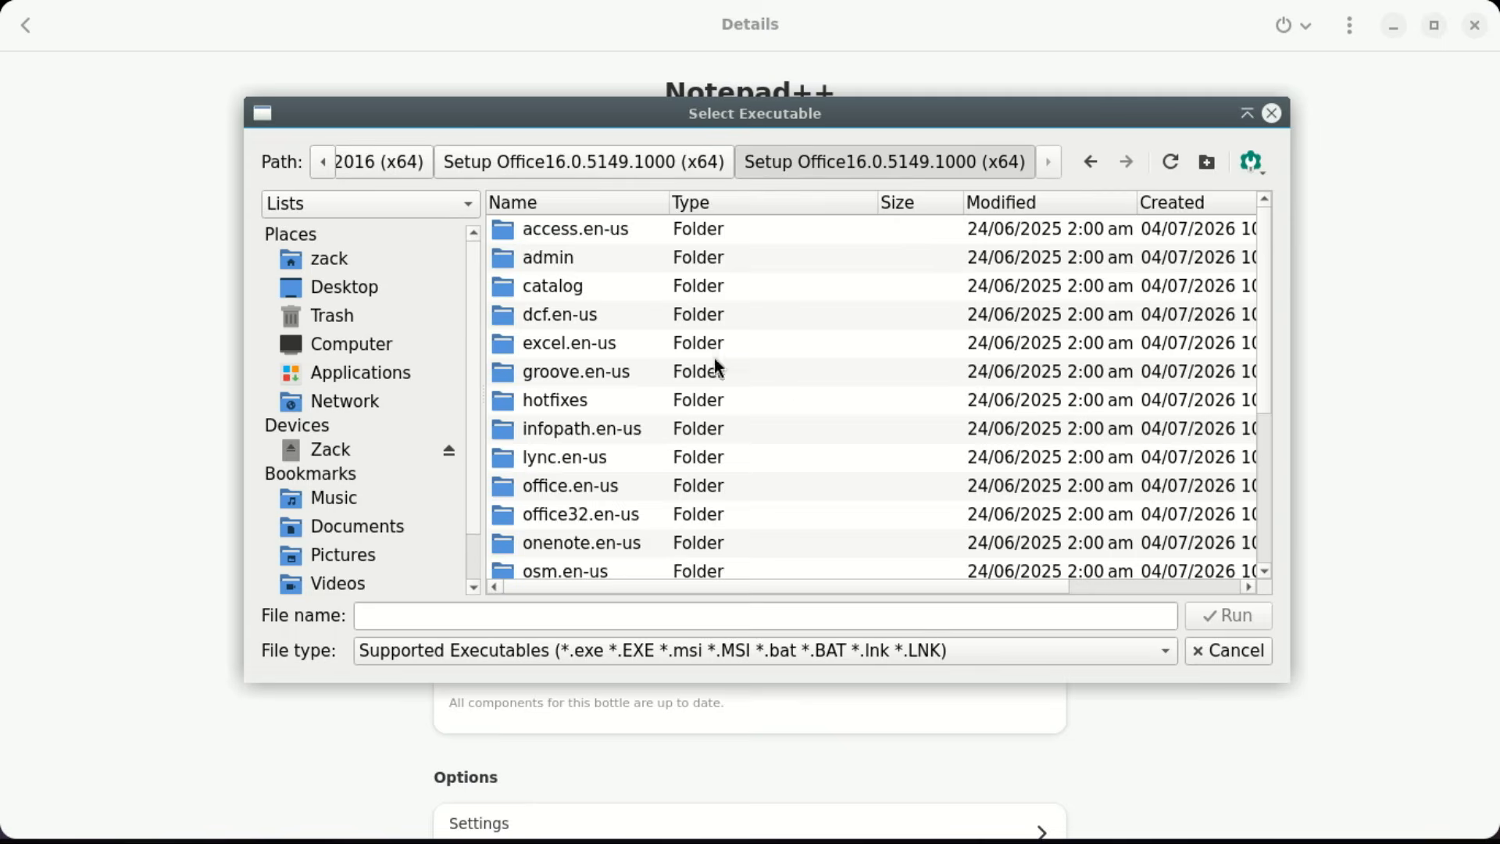
drag(1259, 325, 1265, 487)
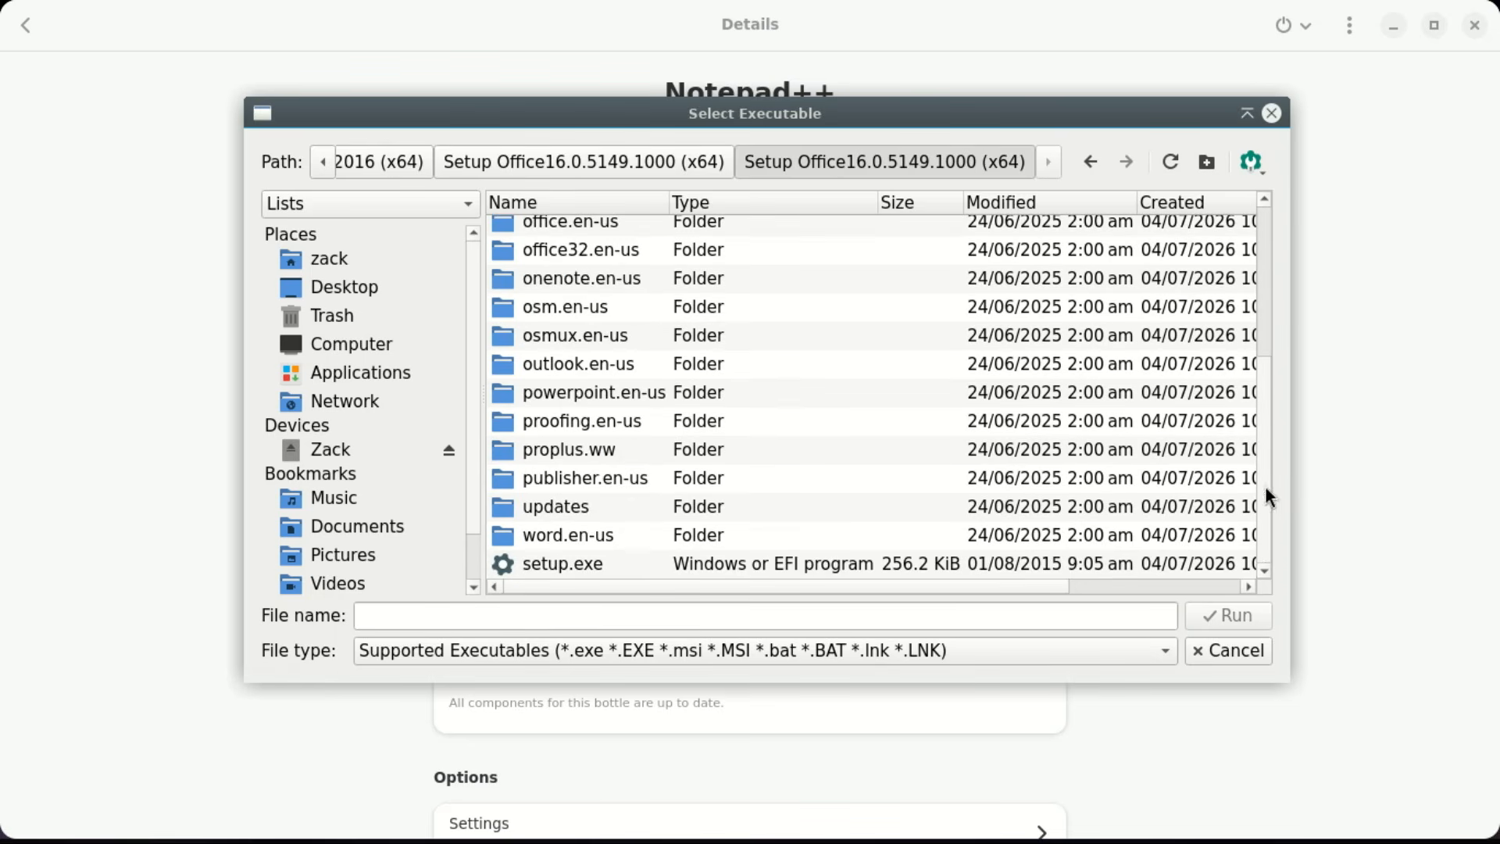
double_click(564, 560)
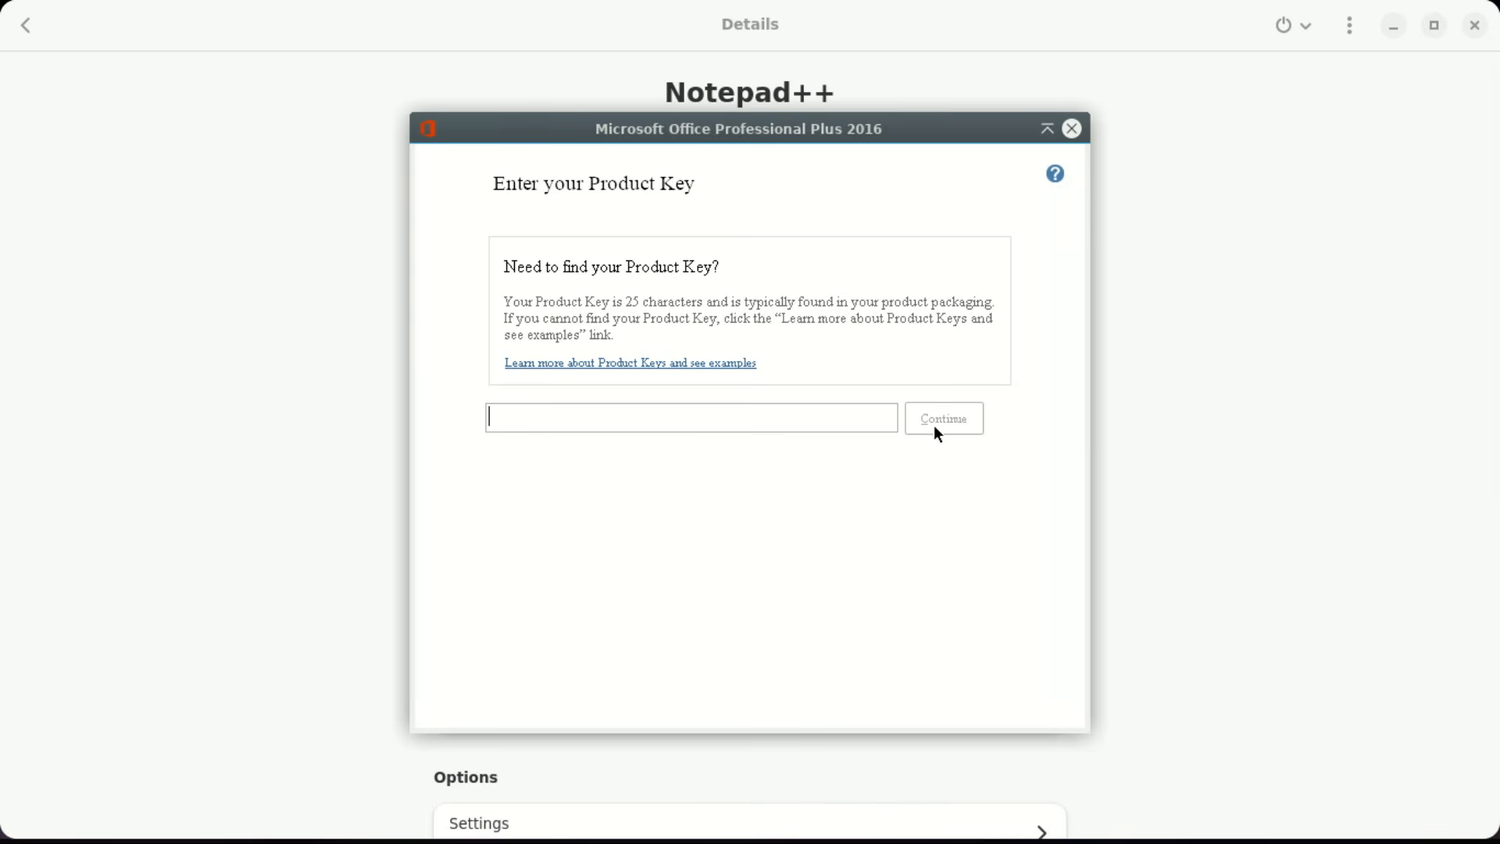
Cancel the Microsoft Office Professional Plus 2016 setup and close its installer
click(1072, 129)
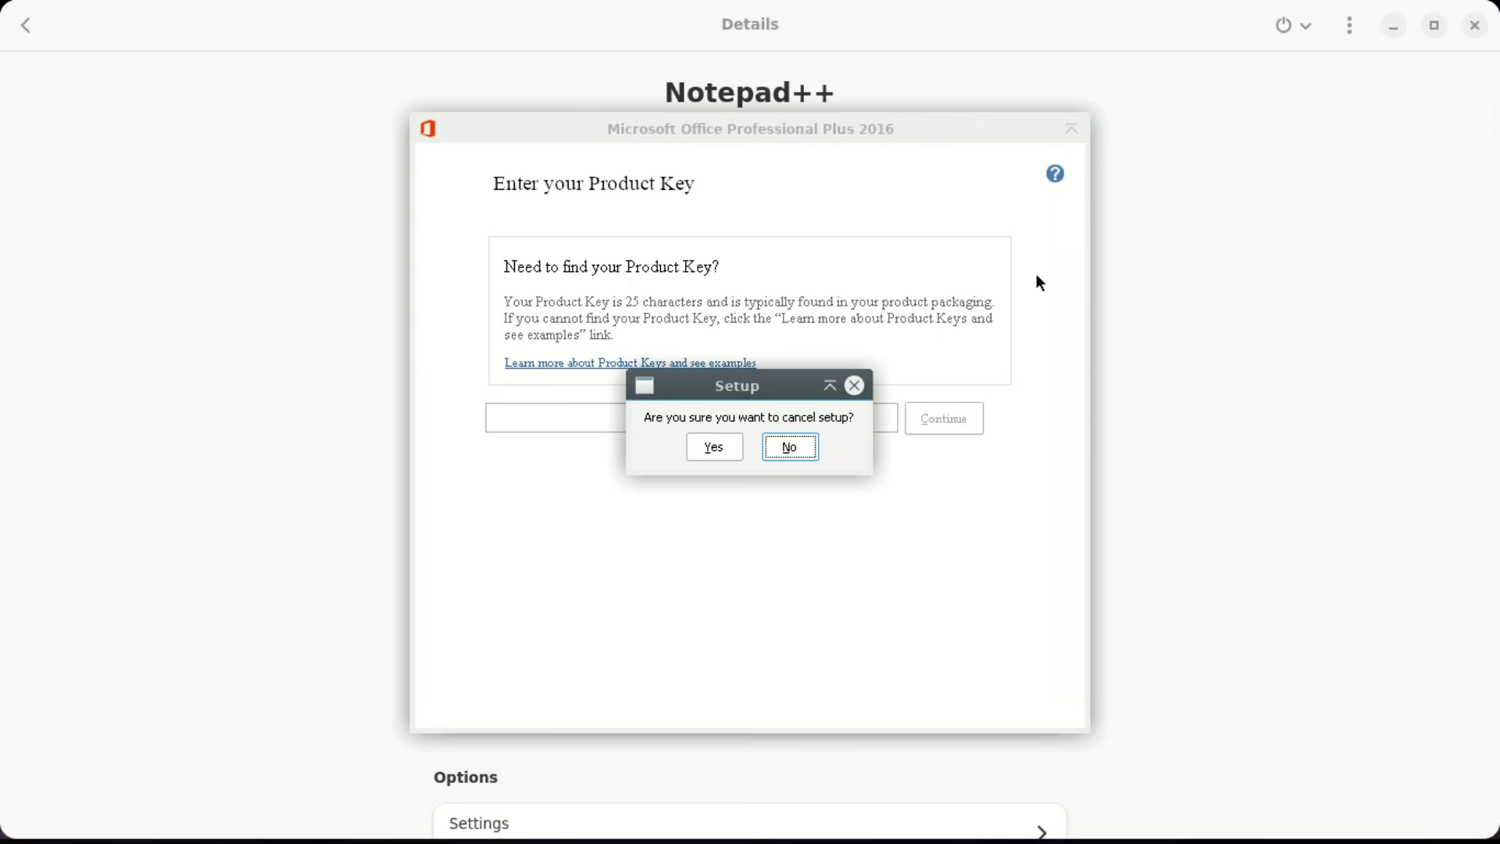
click(702, 448)
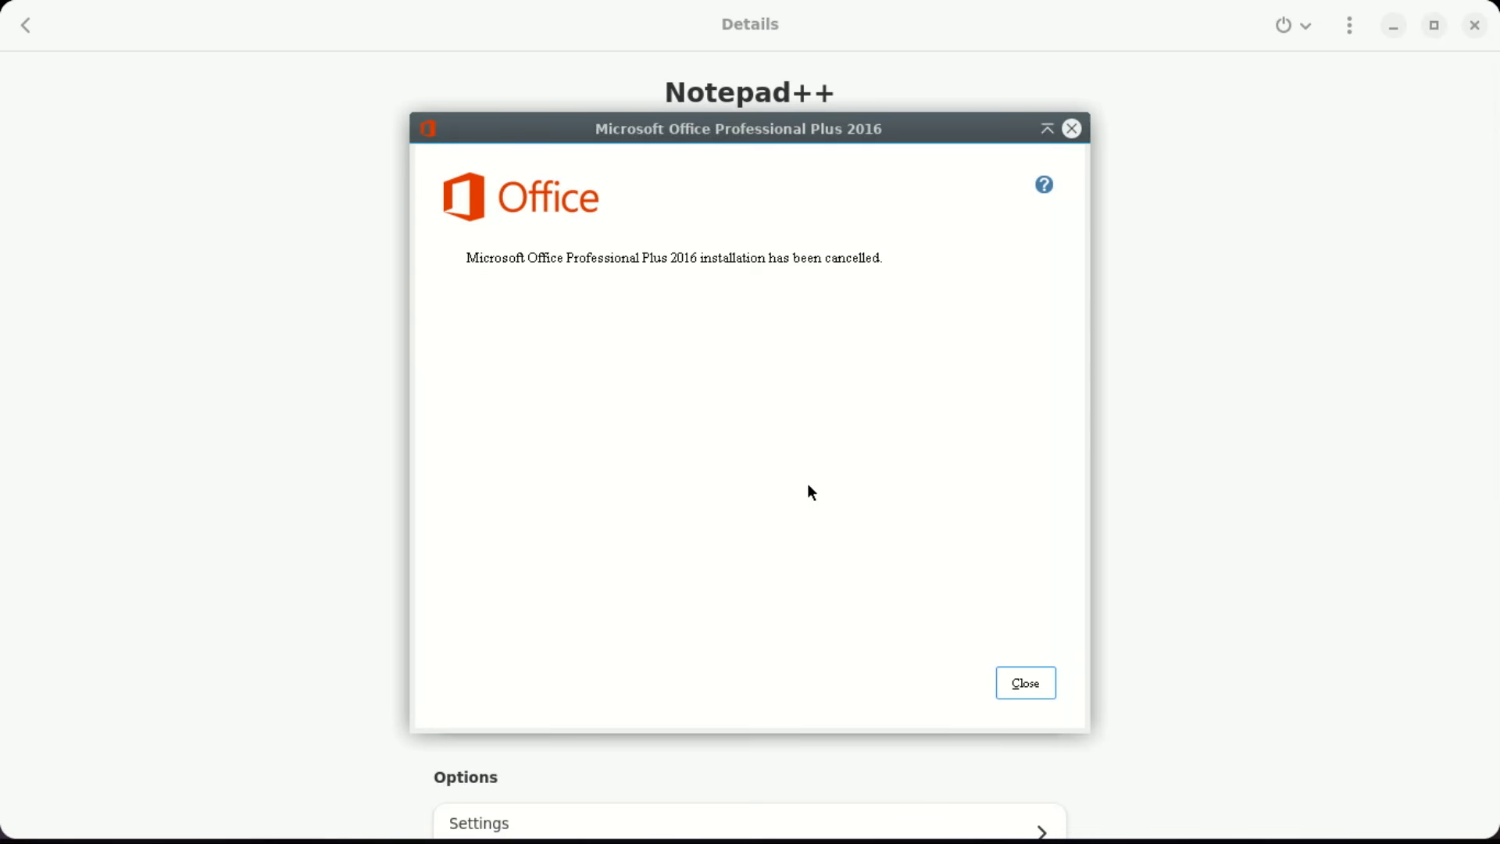
click(1042, 694)
click(978, 251)
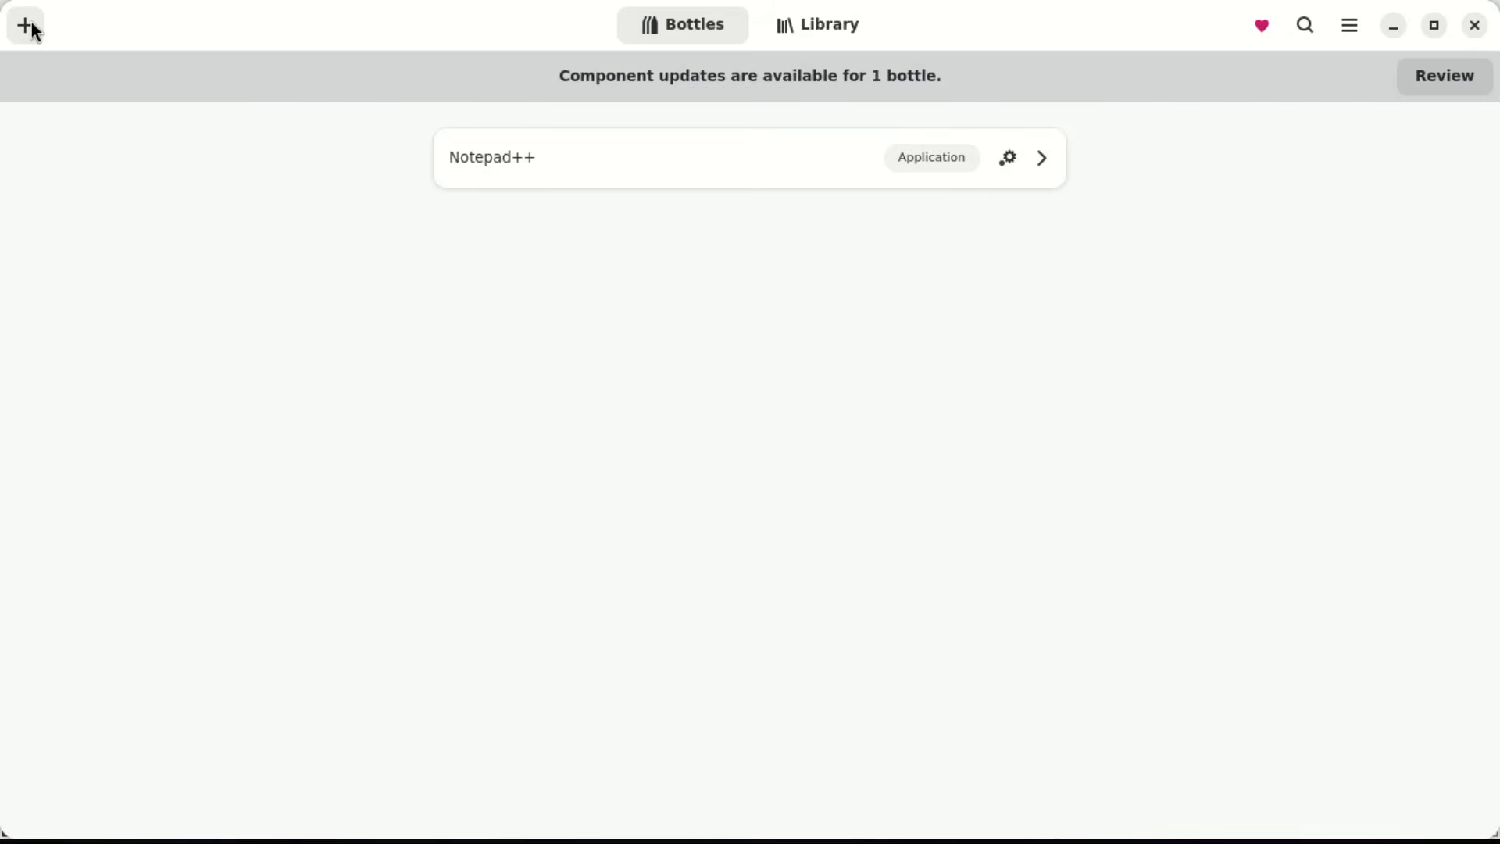
Create a new Gaming bottle named Games with the soda-9.0-1 runner and the default directory
click(31, 22)
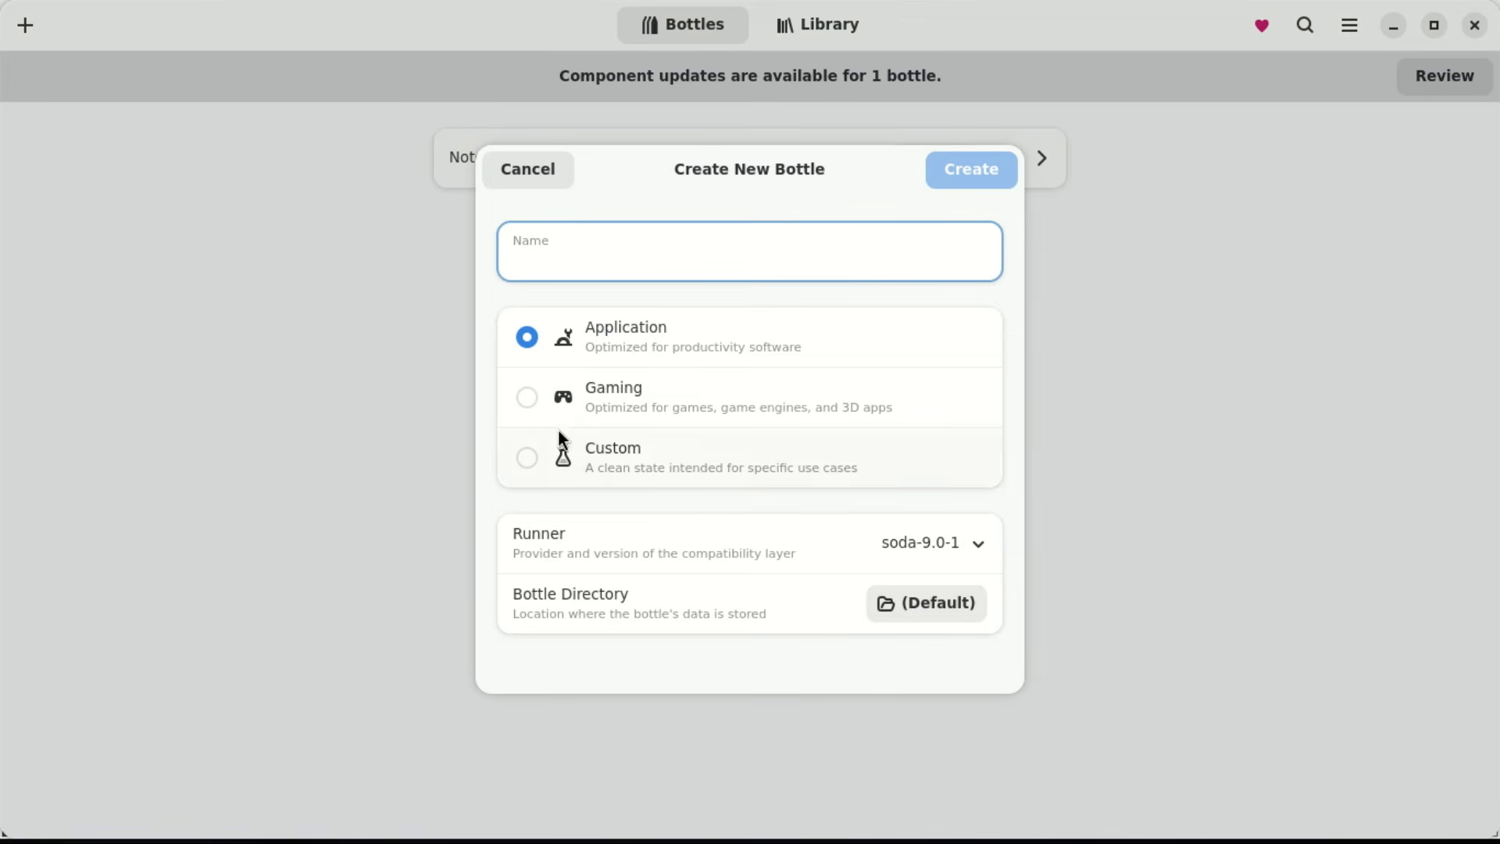
click(525, 395)
click(571, 251)
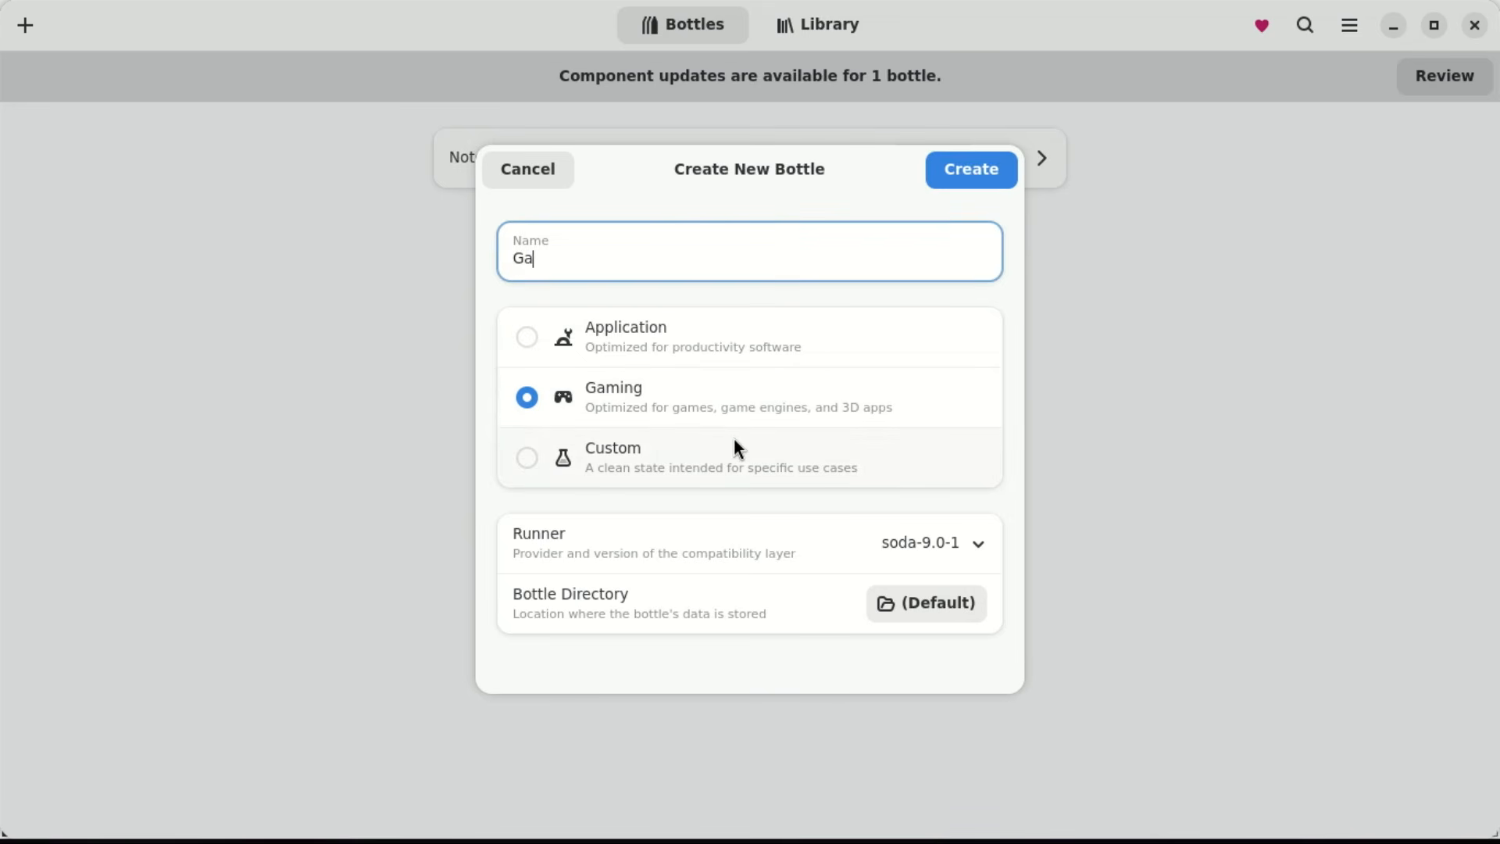
text(s)
click(971, 174)
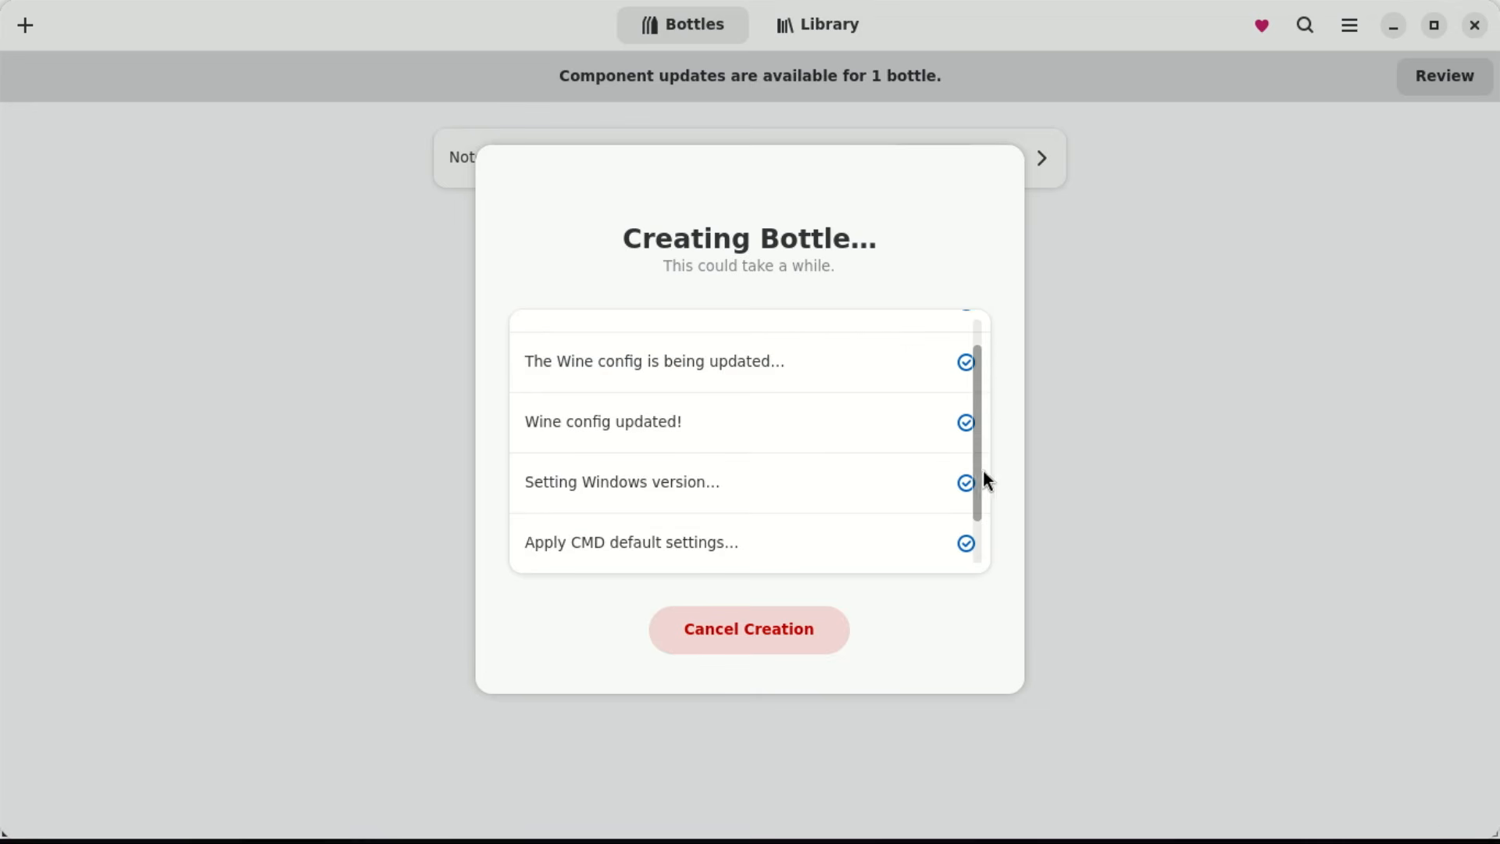
drag(978, 474, 975, 488)
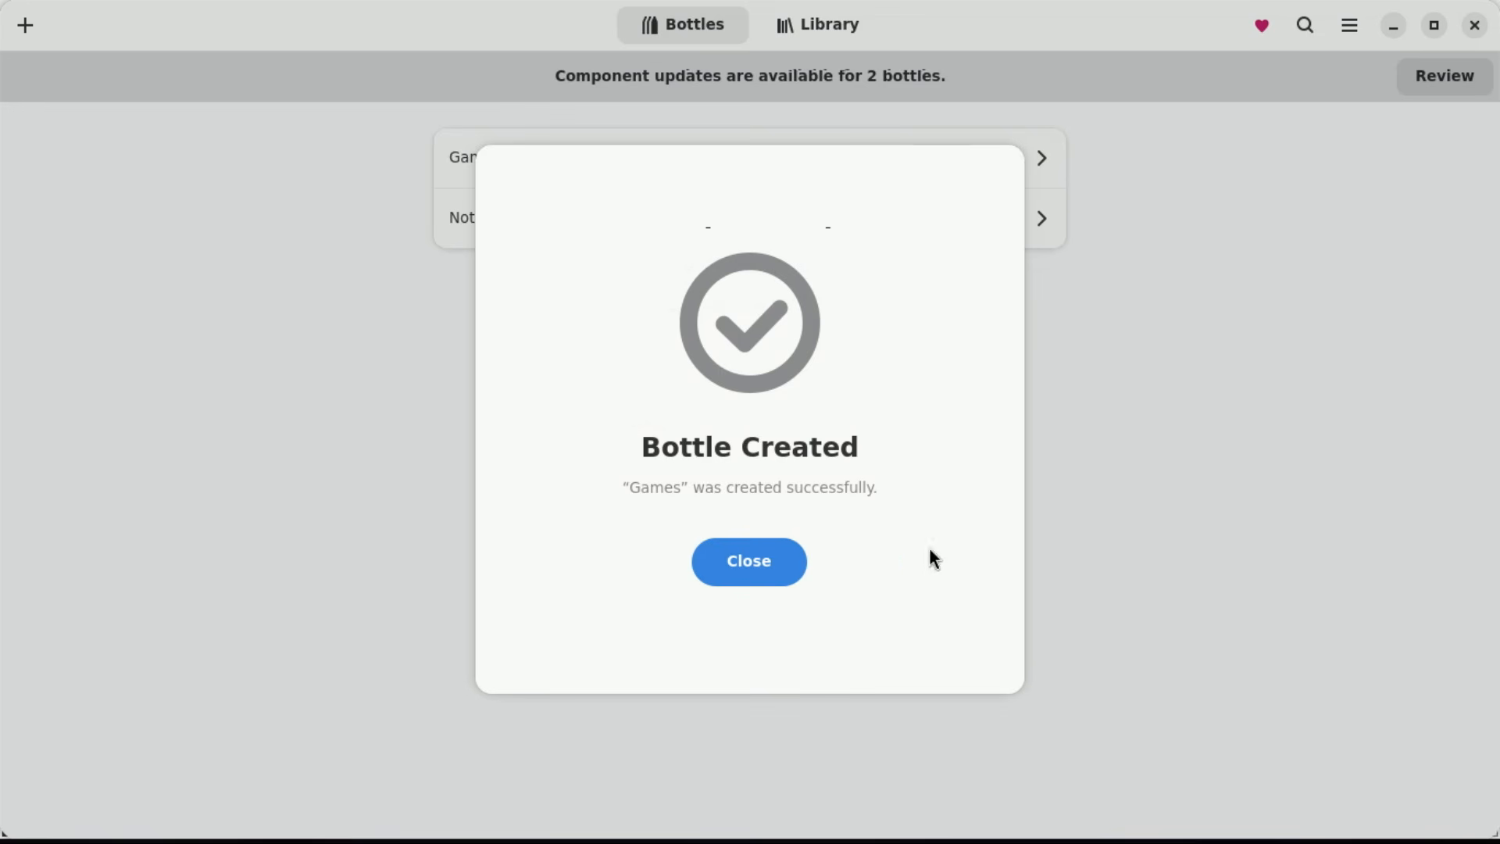
click(759, 565)
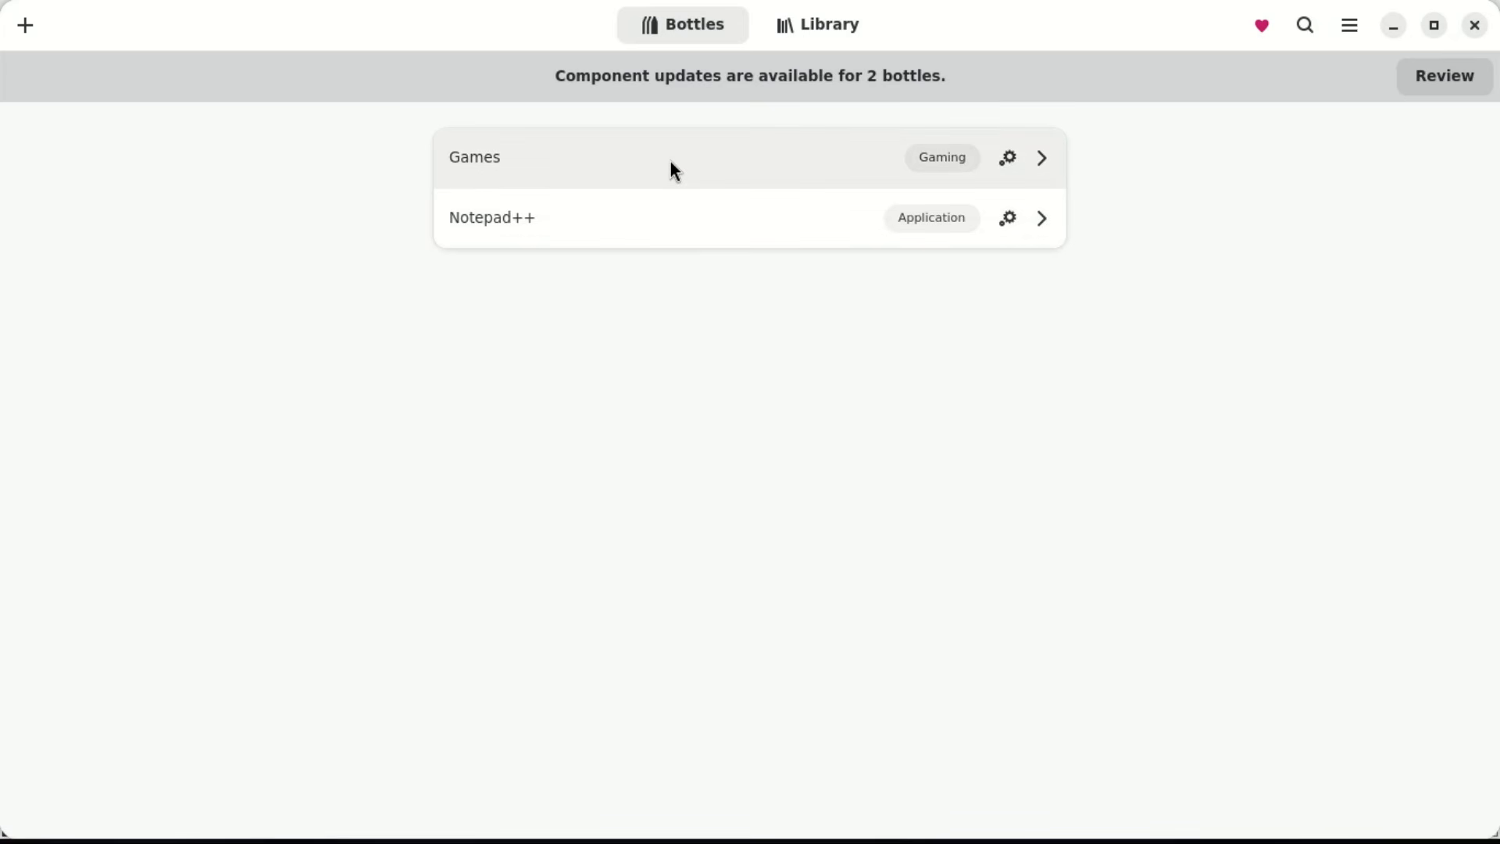
Open the Games bottle, look at its executable selection dialog without running anything, and display the community-curated program installers
click(604, 168)
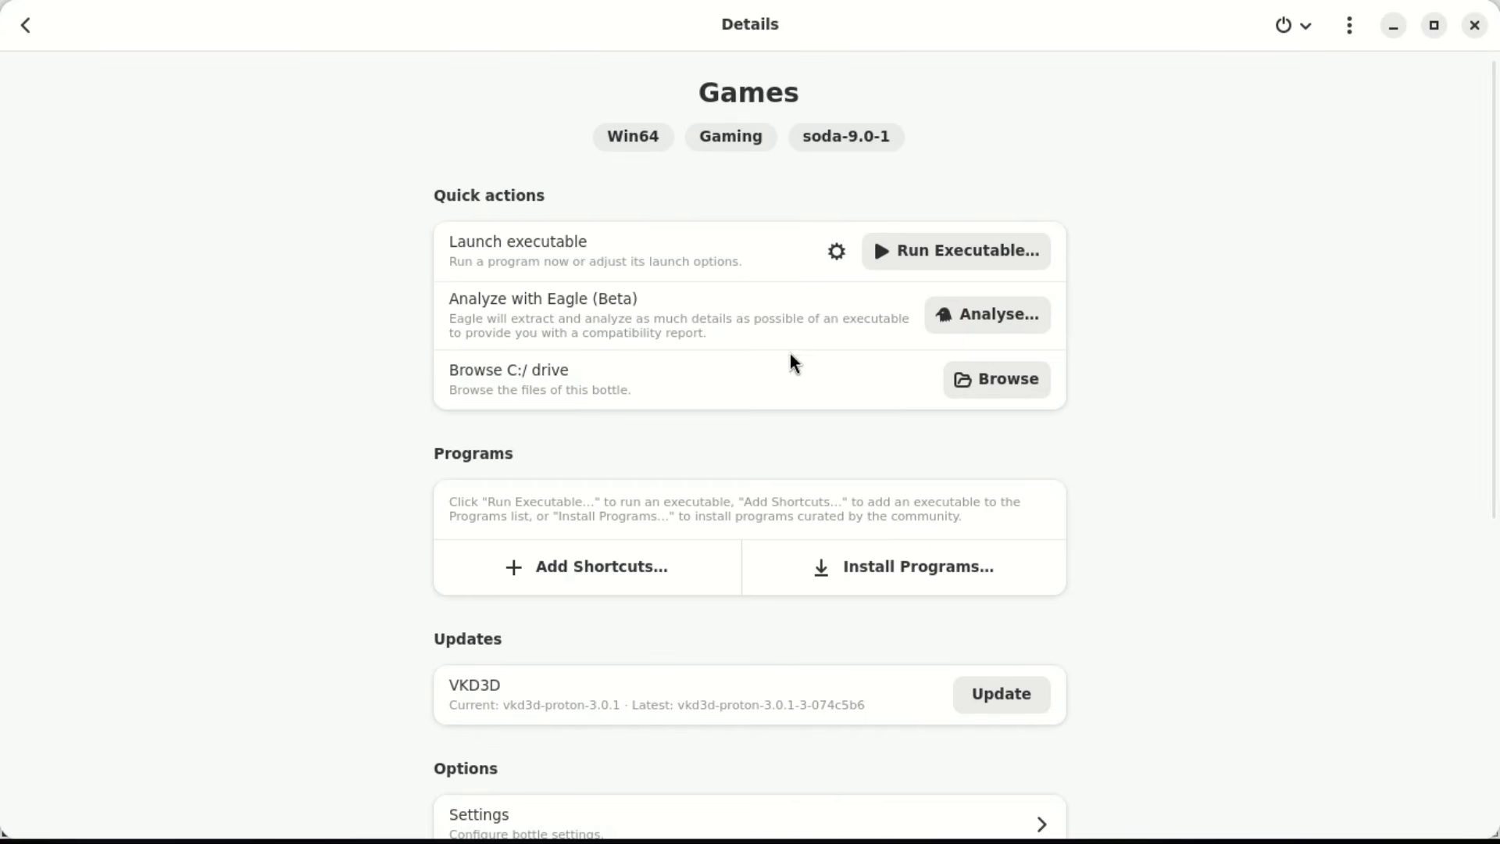
click(994, 259)
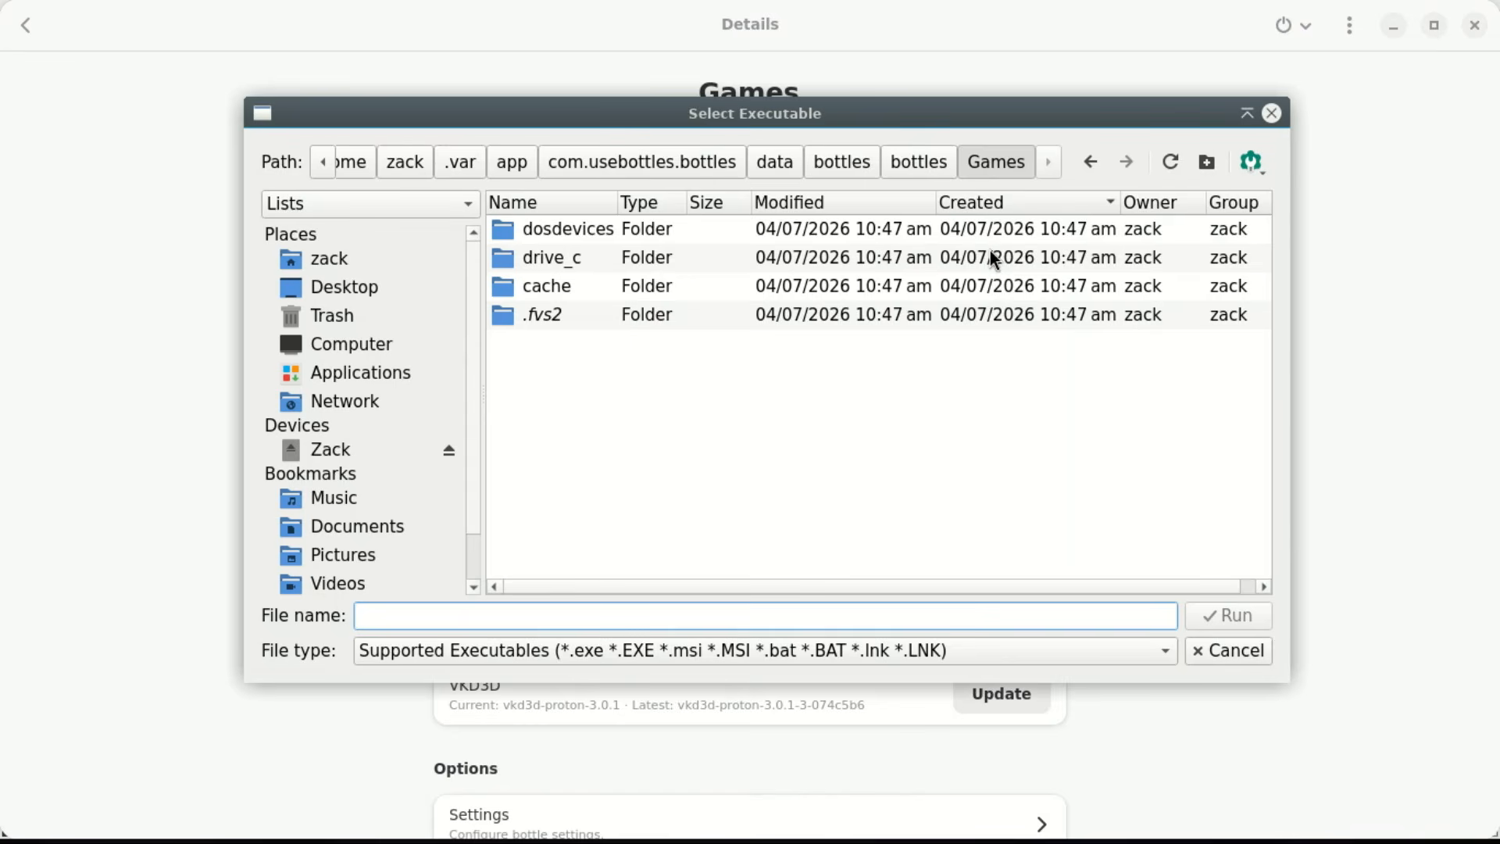
click(1272, 117)
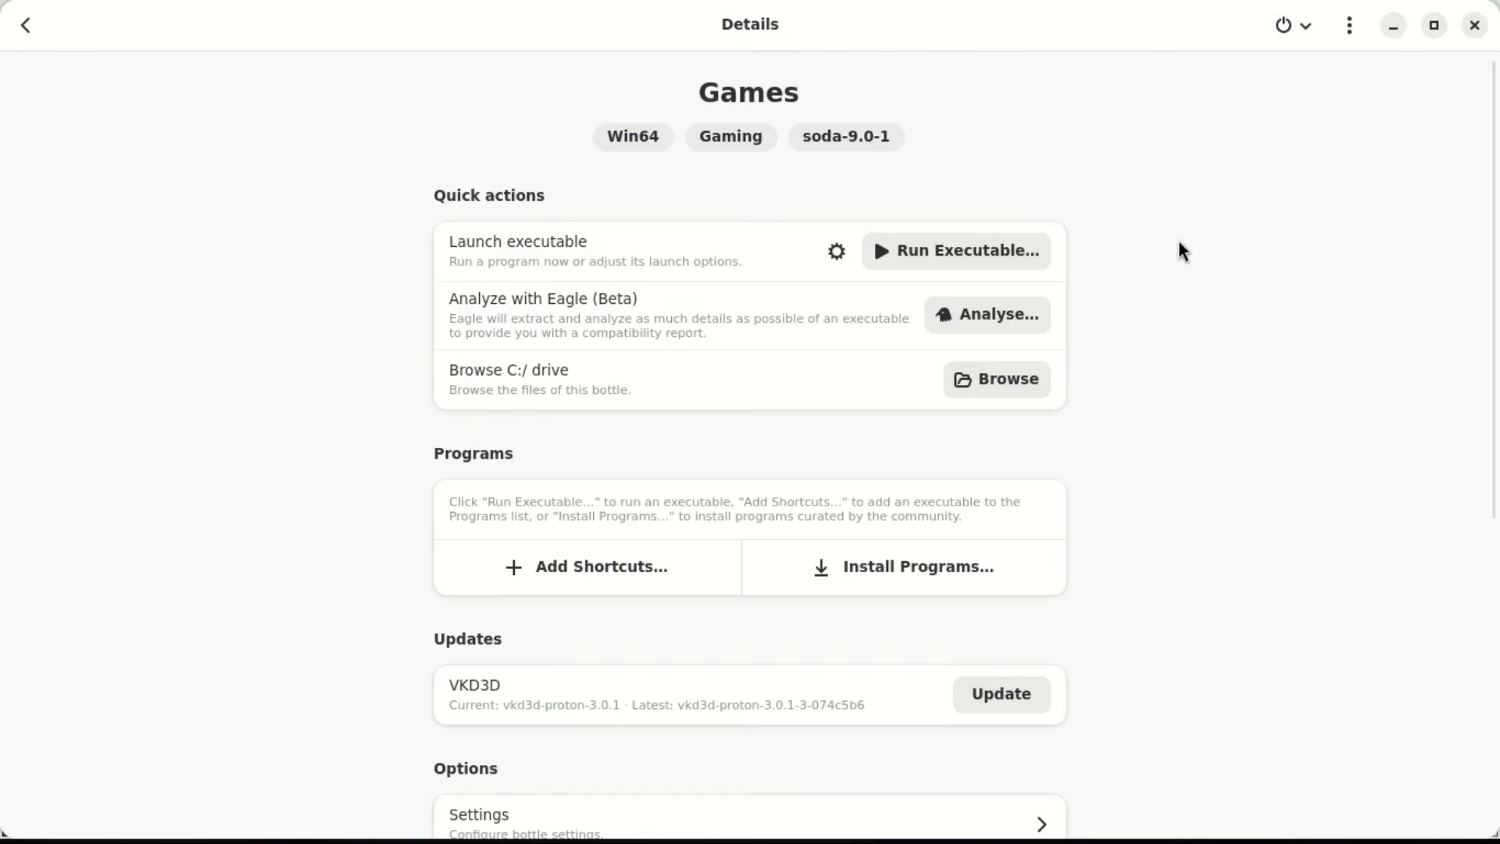
click(916, 566)
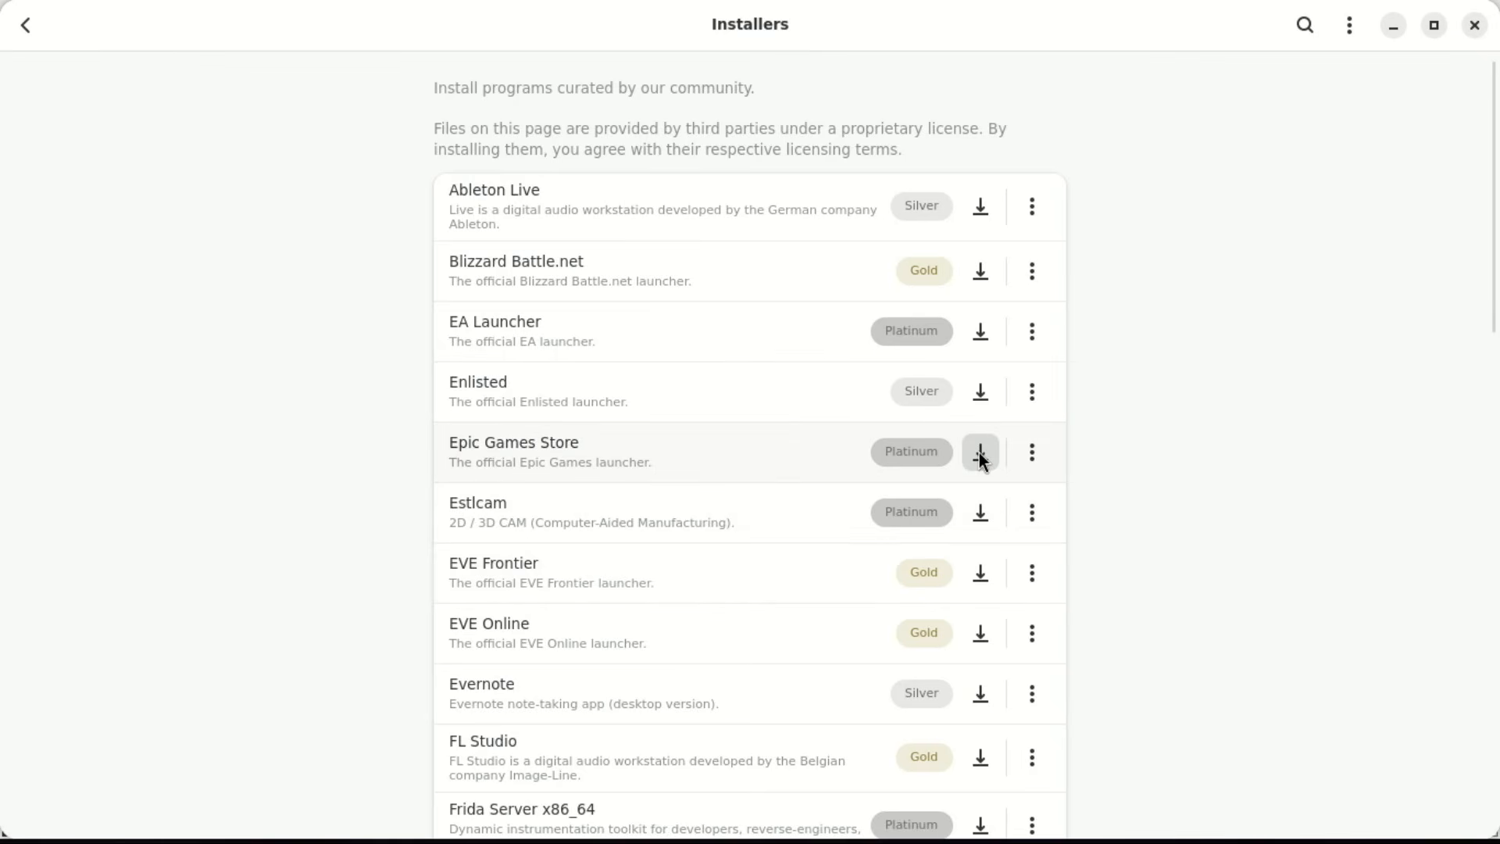
Start installing the Epic Games Store in the Games bottle from the community-curated installers
click(981, 453)
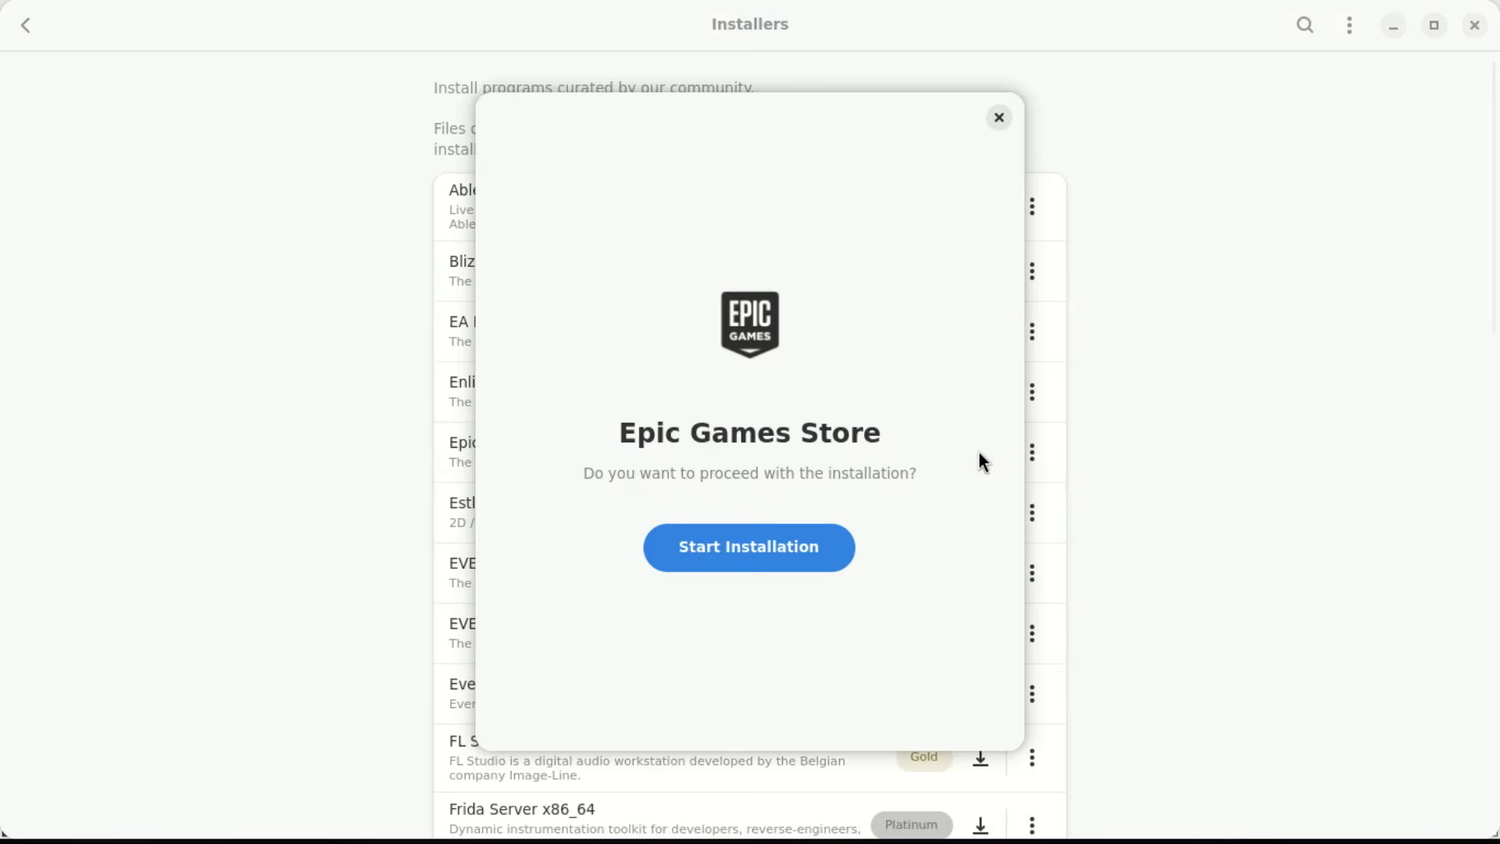
click(762, 557)
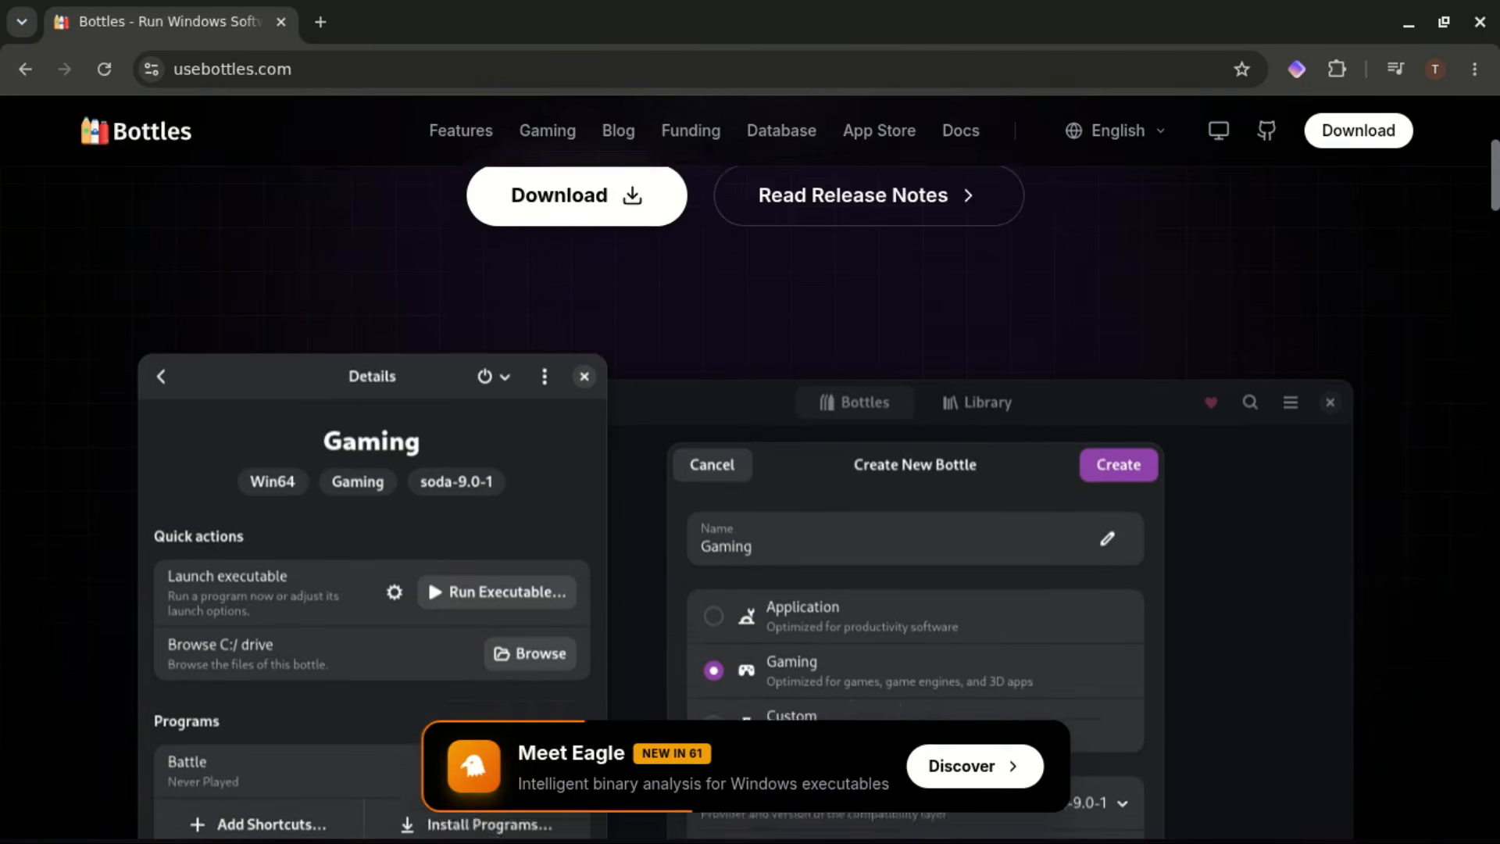
Switch to the browser and review the usebottles.com home page's feature overview, from the app preview through Integrated Installers and Eagle
scroll(746, 468, down, 5)
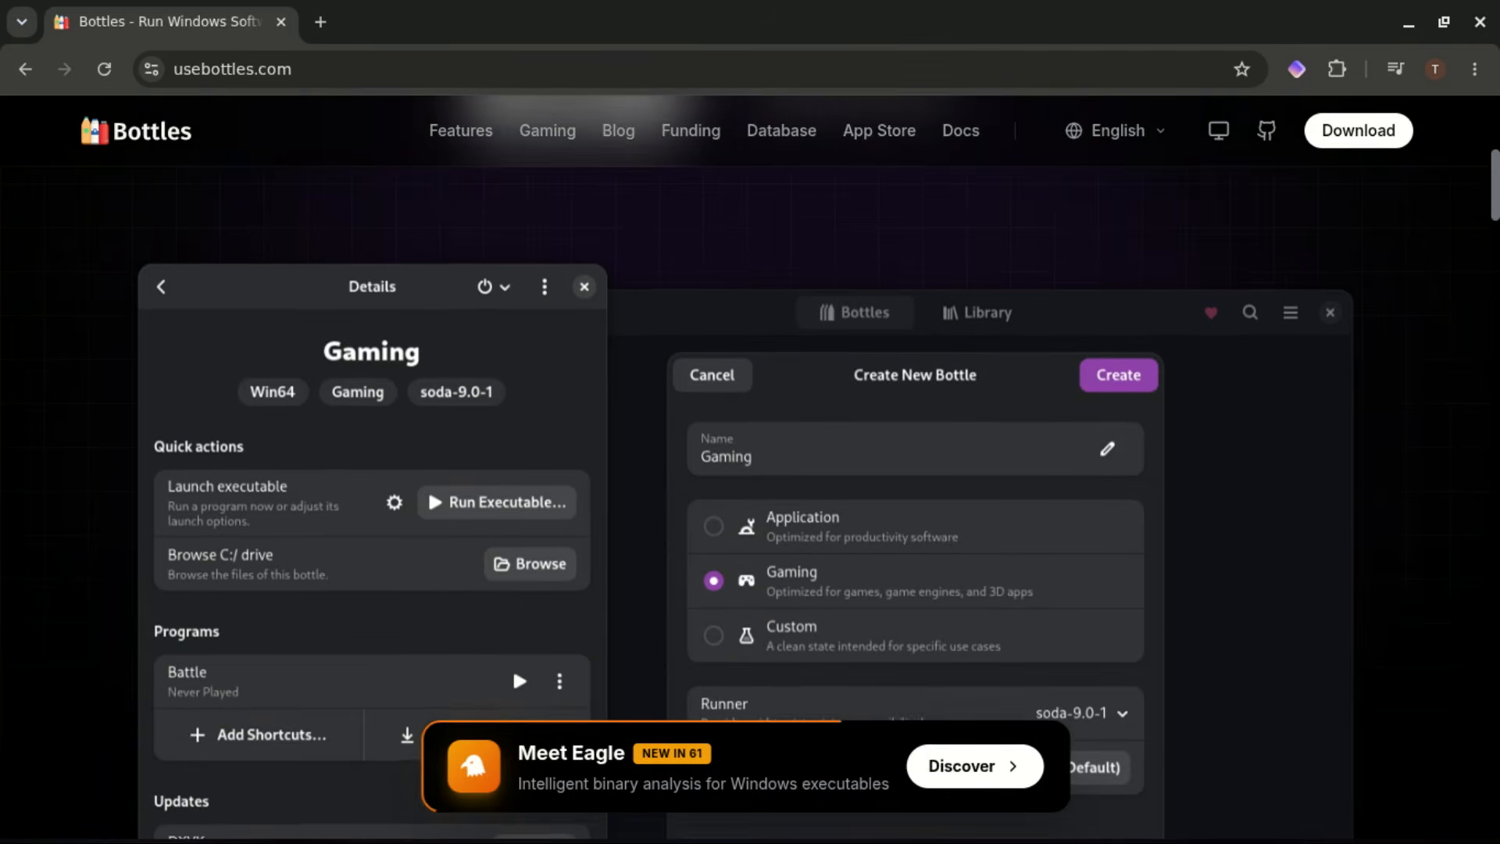
scroll(746, 468, down, 6)
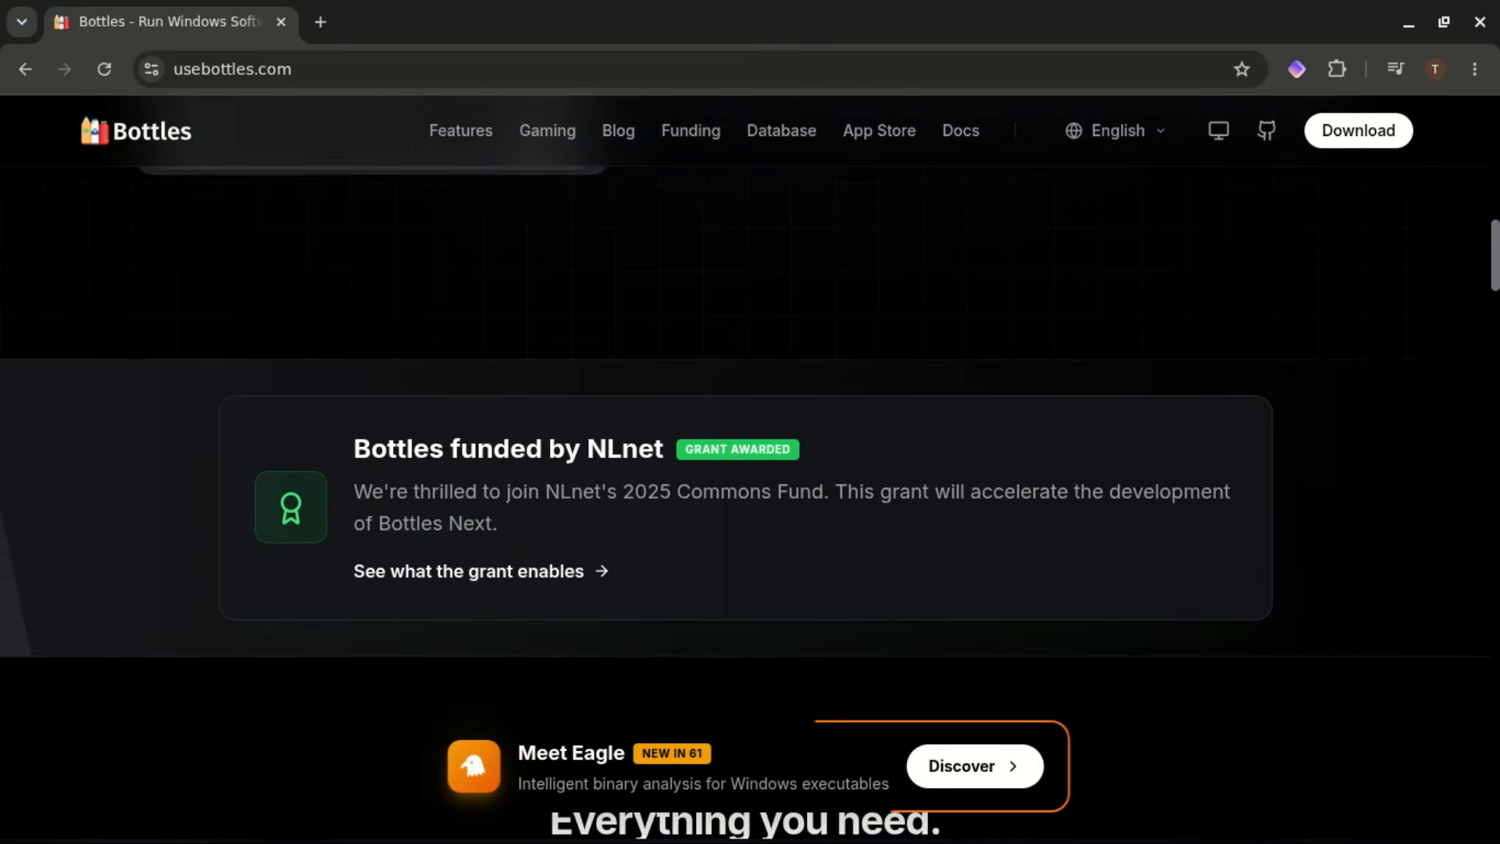
scroll(746, 469, down, 4)
scroll(746, 468, down, 2)
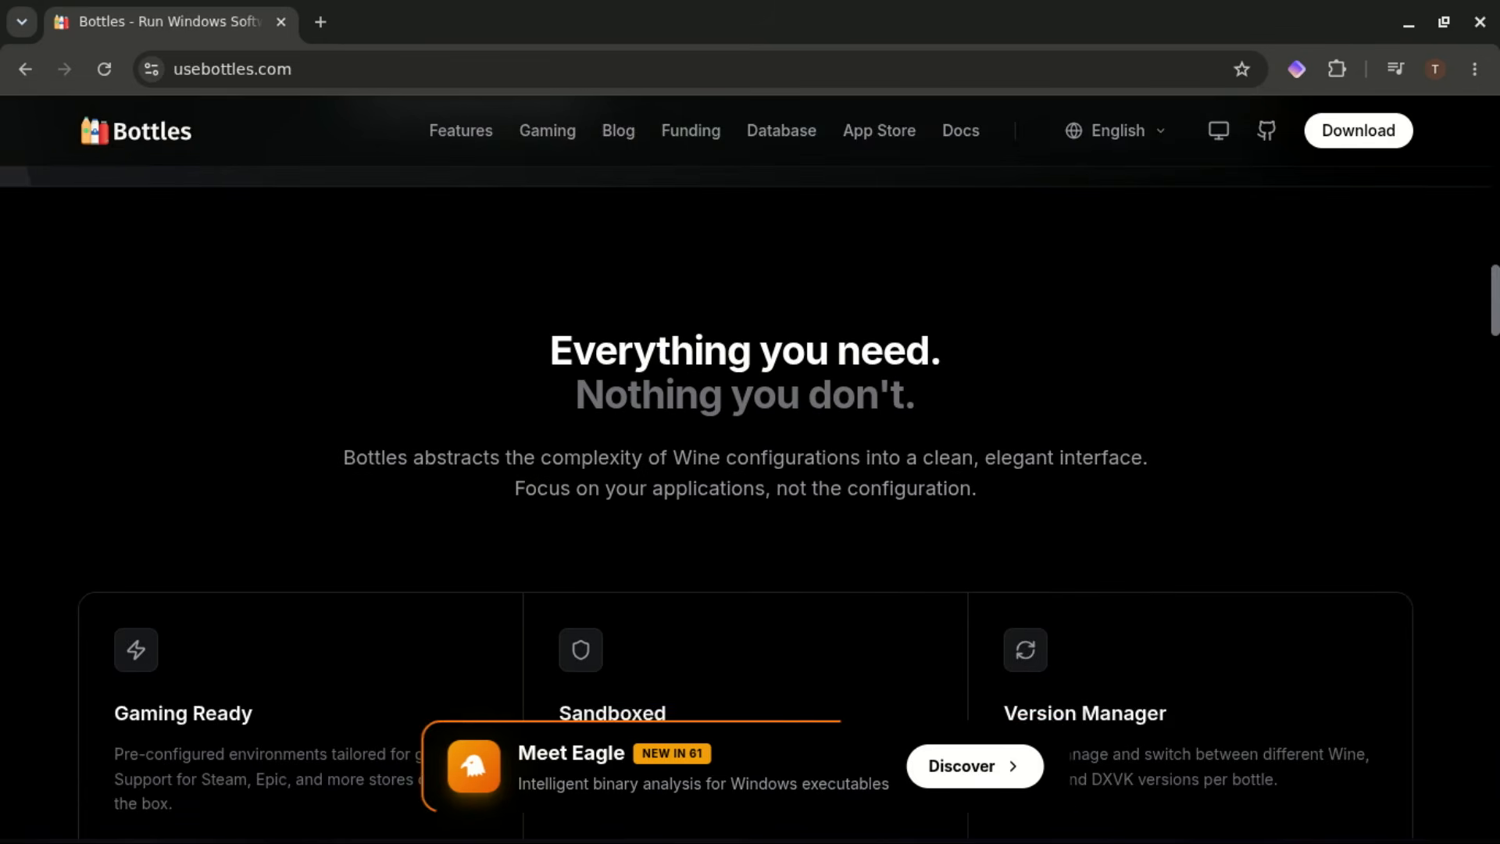
scroll(746, 469, down, 3)
scroll(745, 469, down, 1)
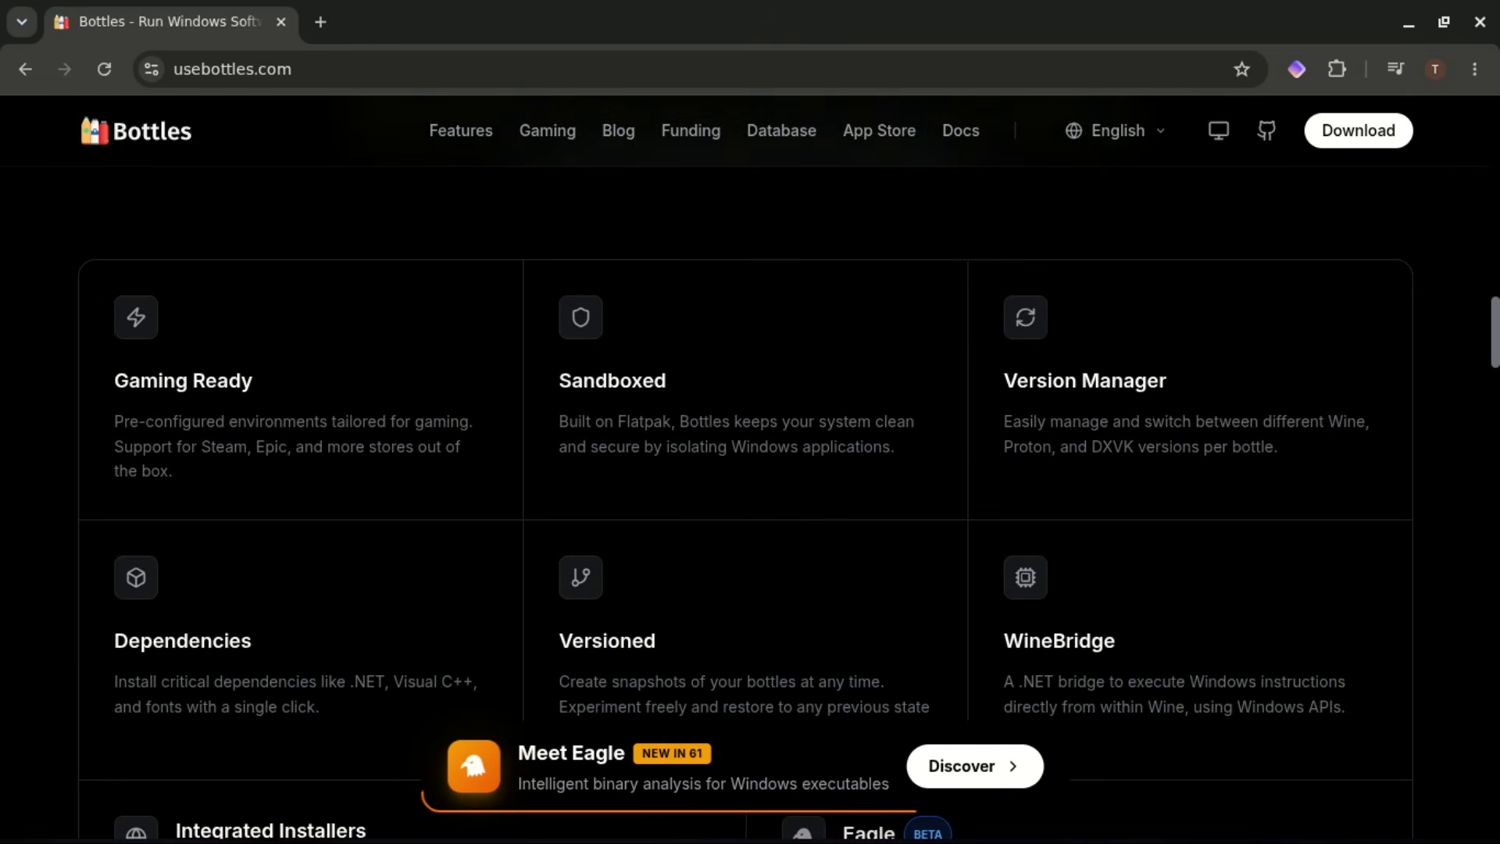
scroll(746, 469, down, 1)
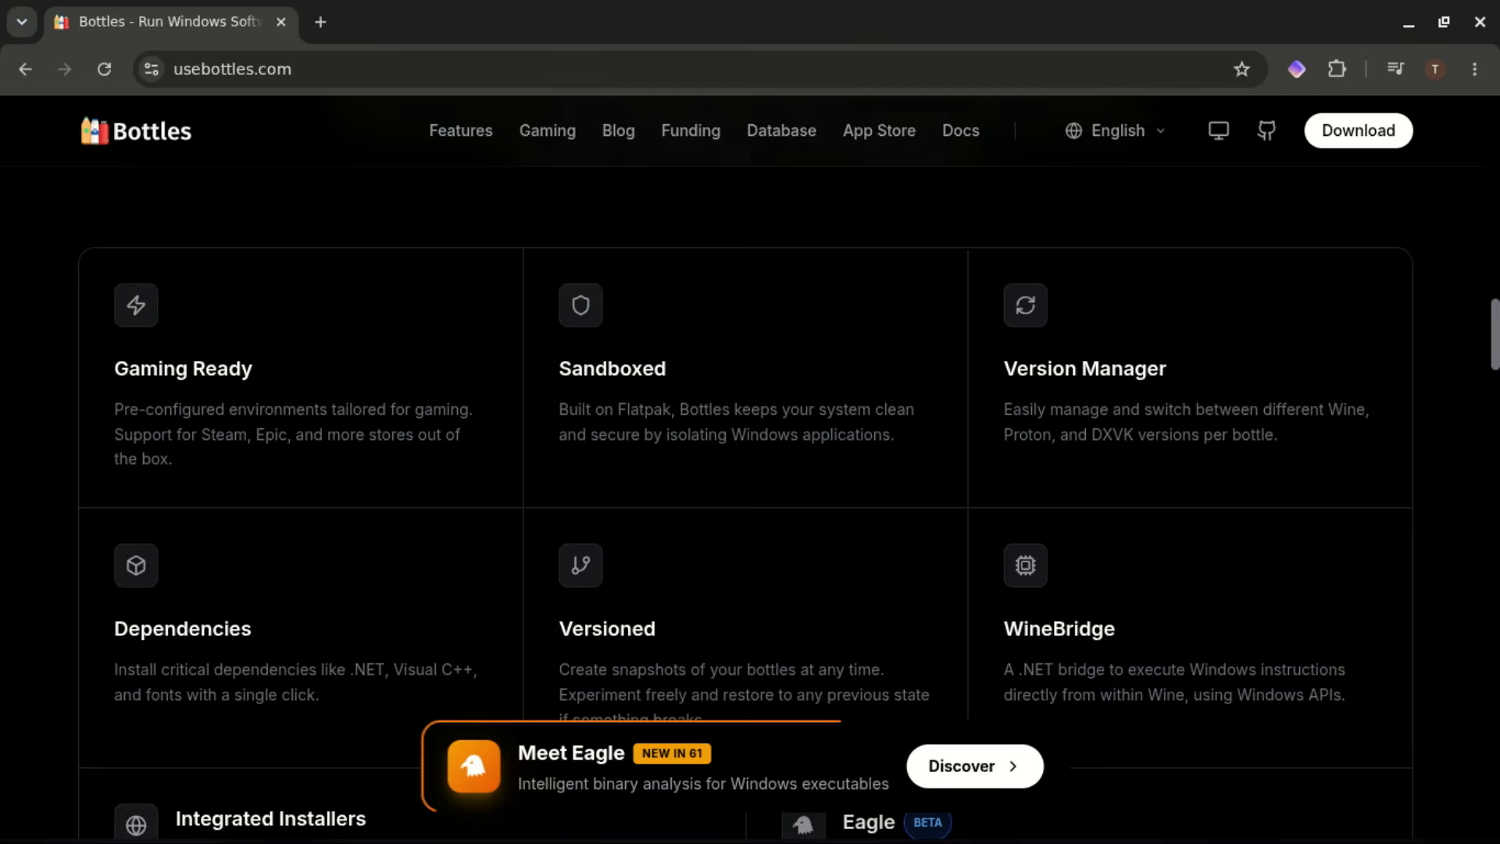
scroll(746, 468, down, 2)
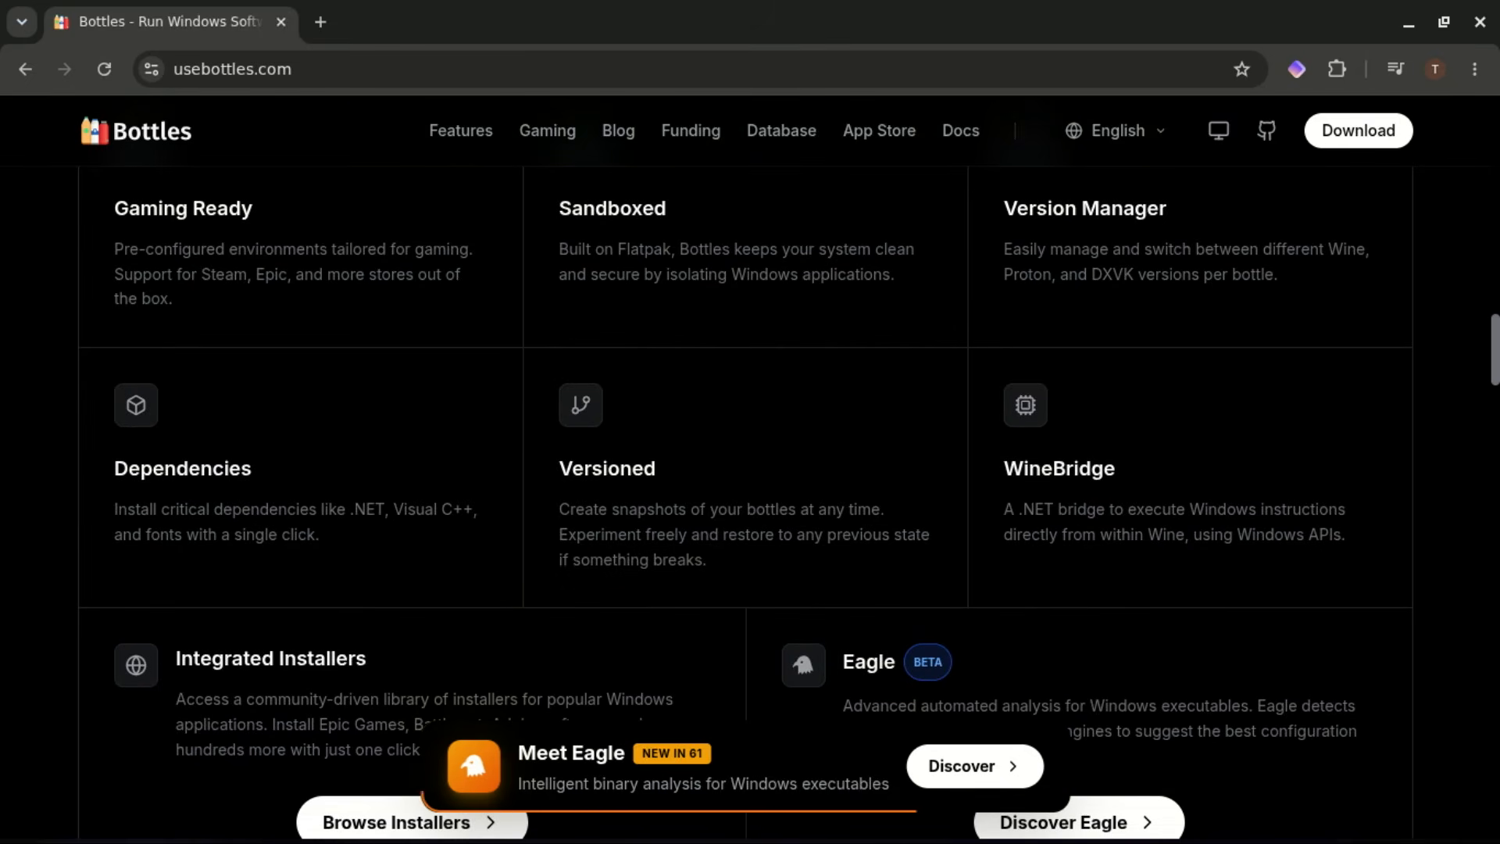
scroll(746, 469, down, 2)
scroll(746, 468, down, 2)
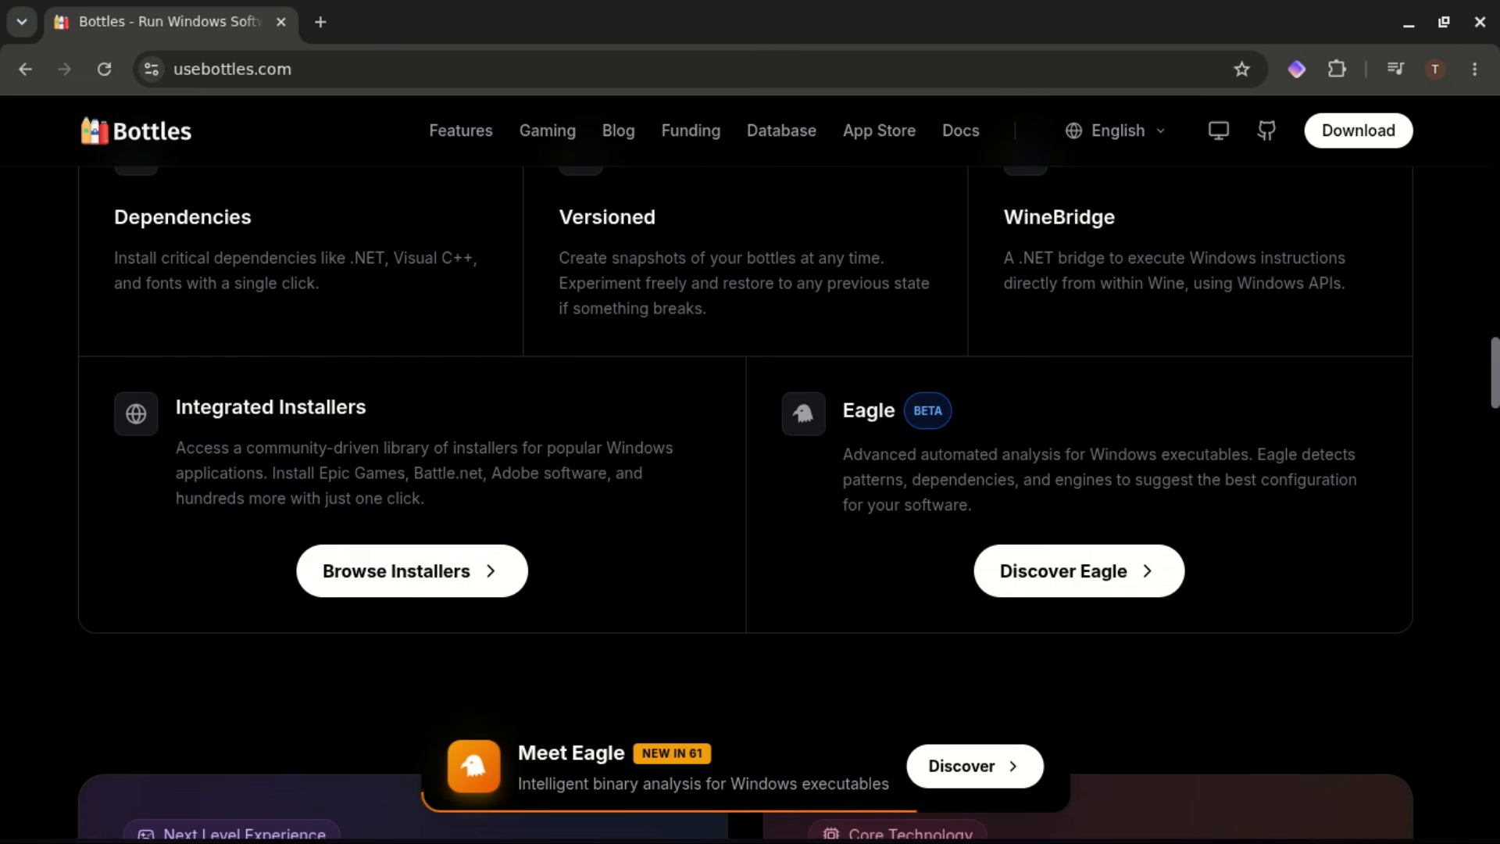
Read the home page's gaming, runners, Bottles Next, Community and Sponsors sections
scroll(746, 469, down, 1)
scroll(746, 469, down, 5)
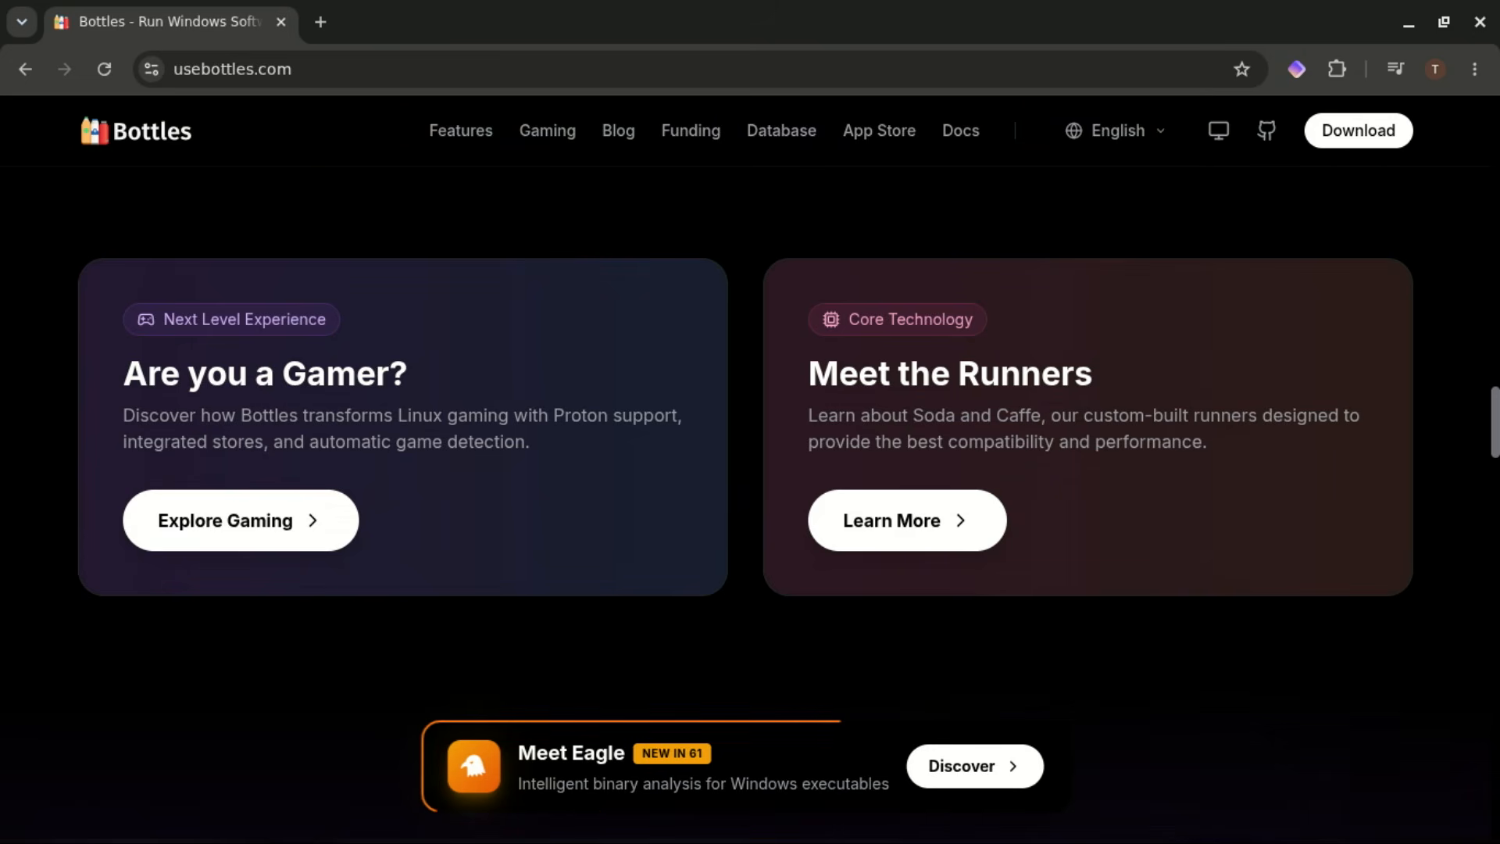
scroll(745, 468, down, 4)
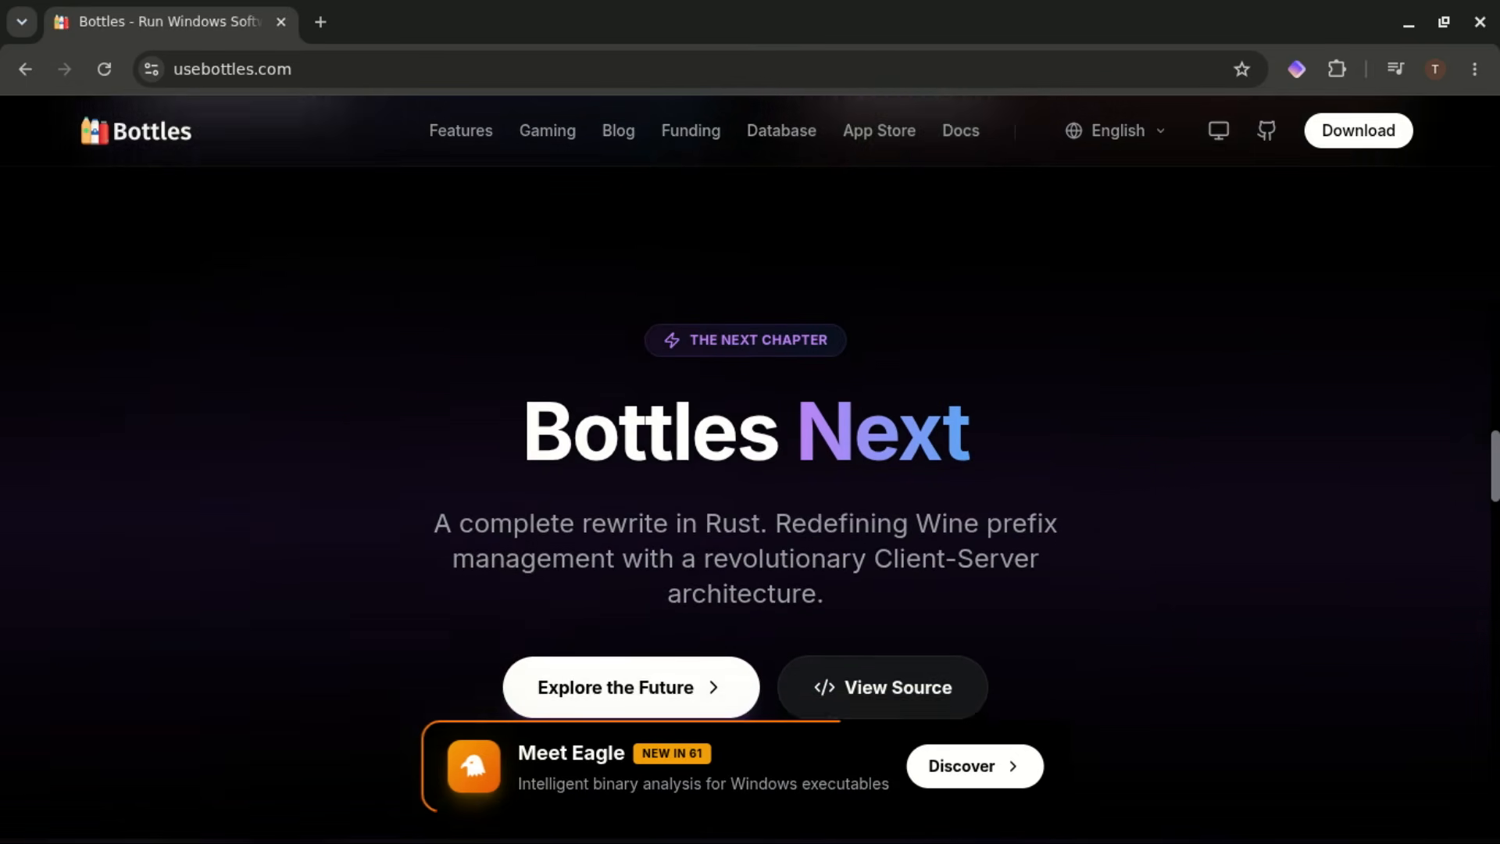
scroll(745, 469, down, 1)
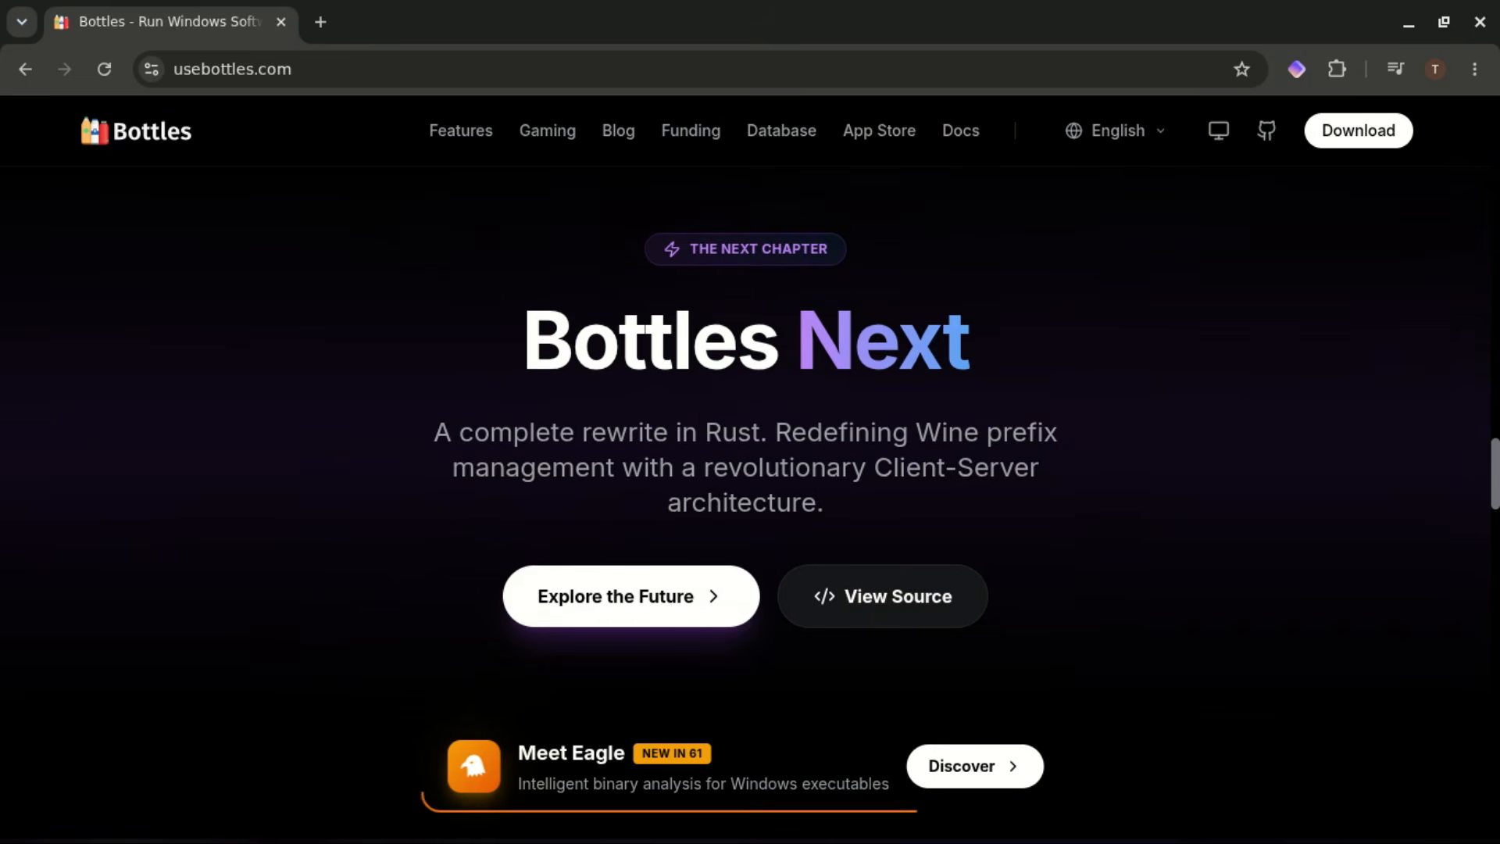
scroll(745, 469, down, 1)
scroll(746, 469, down, 2)
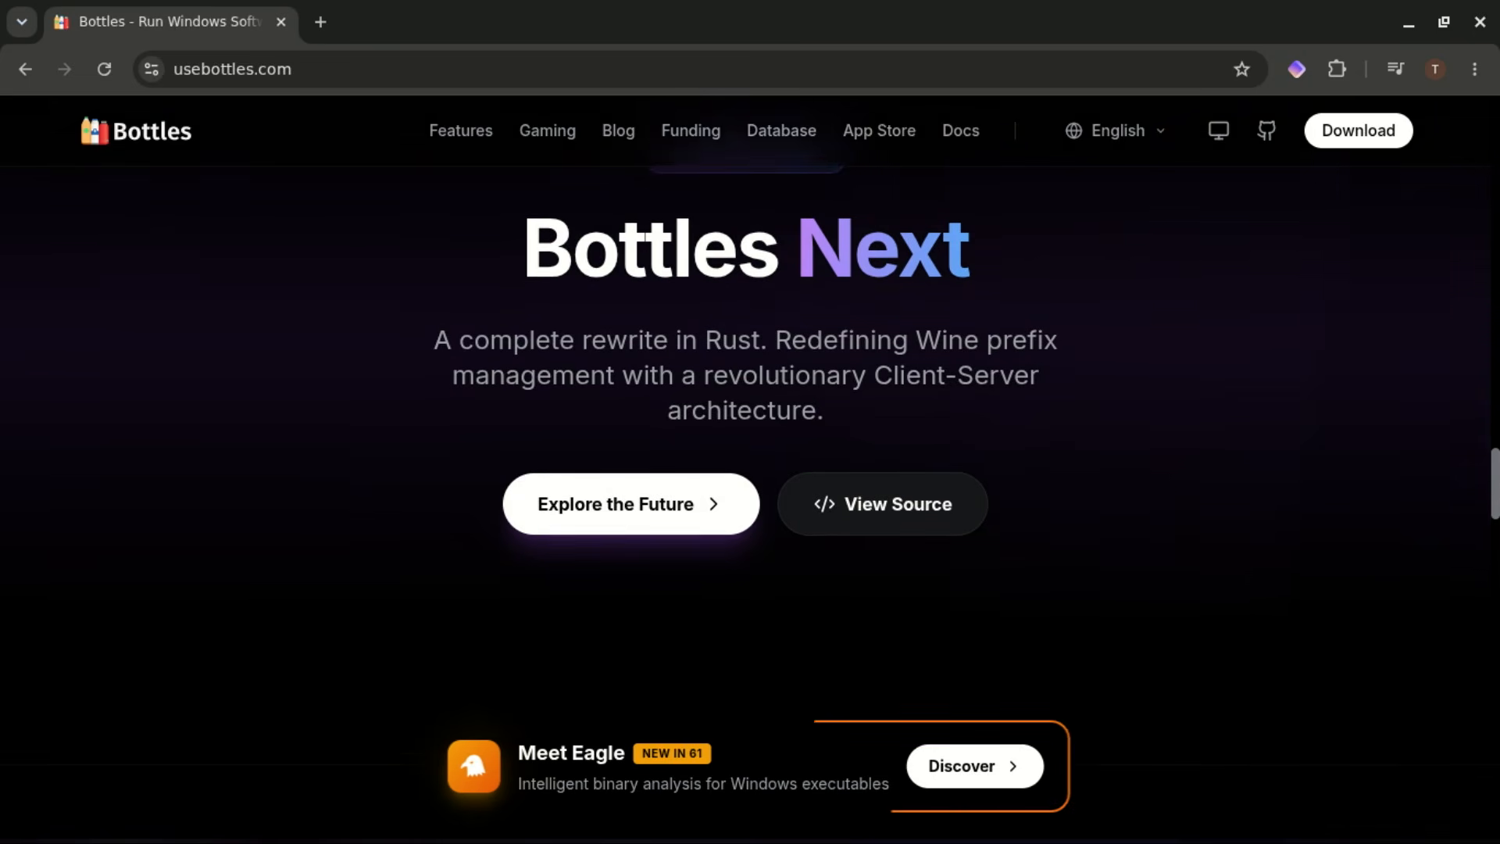
scroll(745, 469, down, 5)
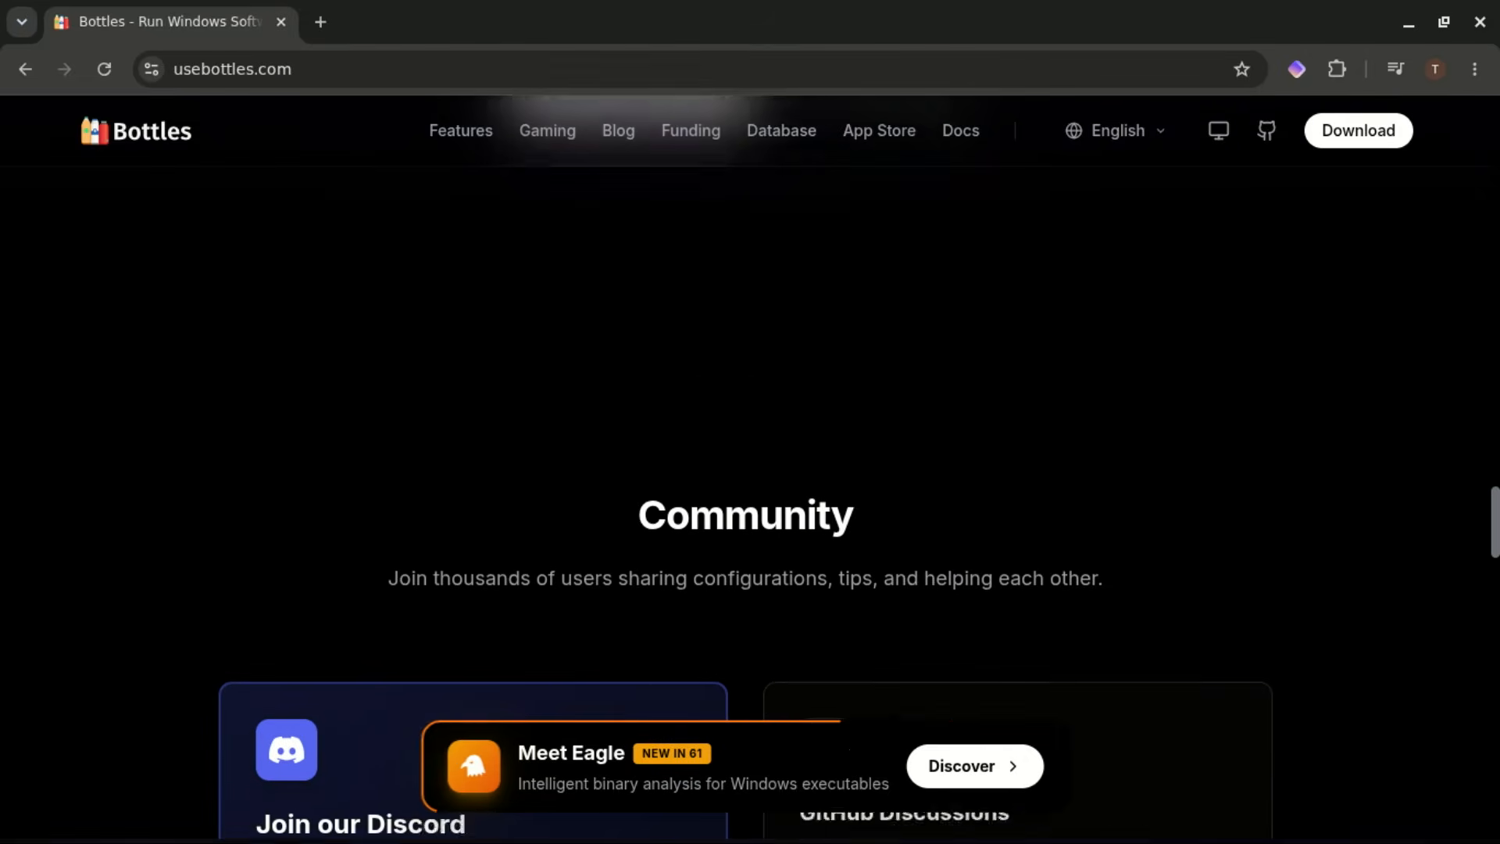
scroll(745, 468, down, 1)
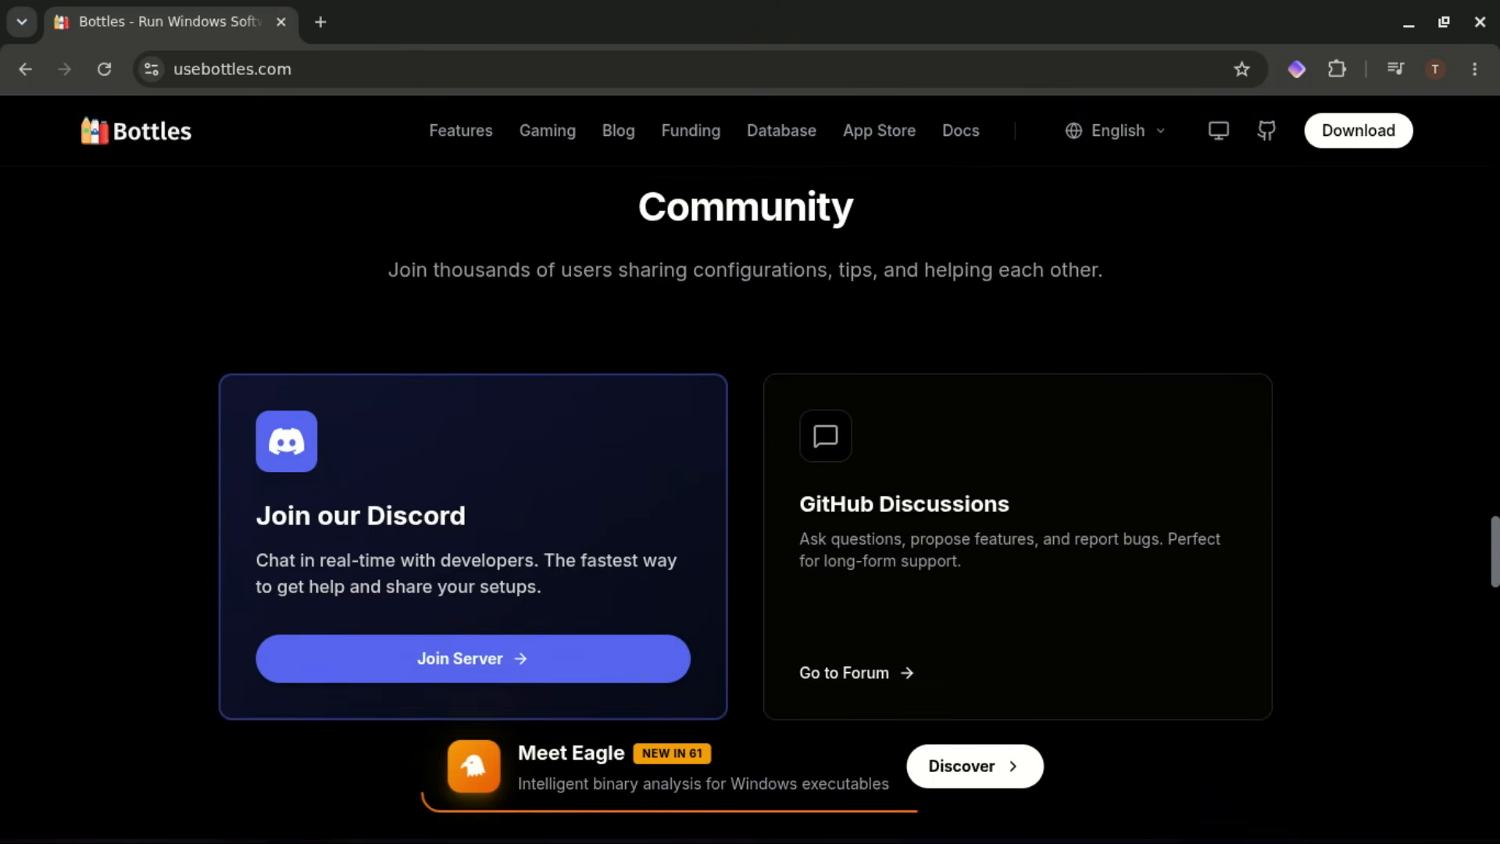
scroll(745, 469, down, 6)
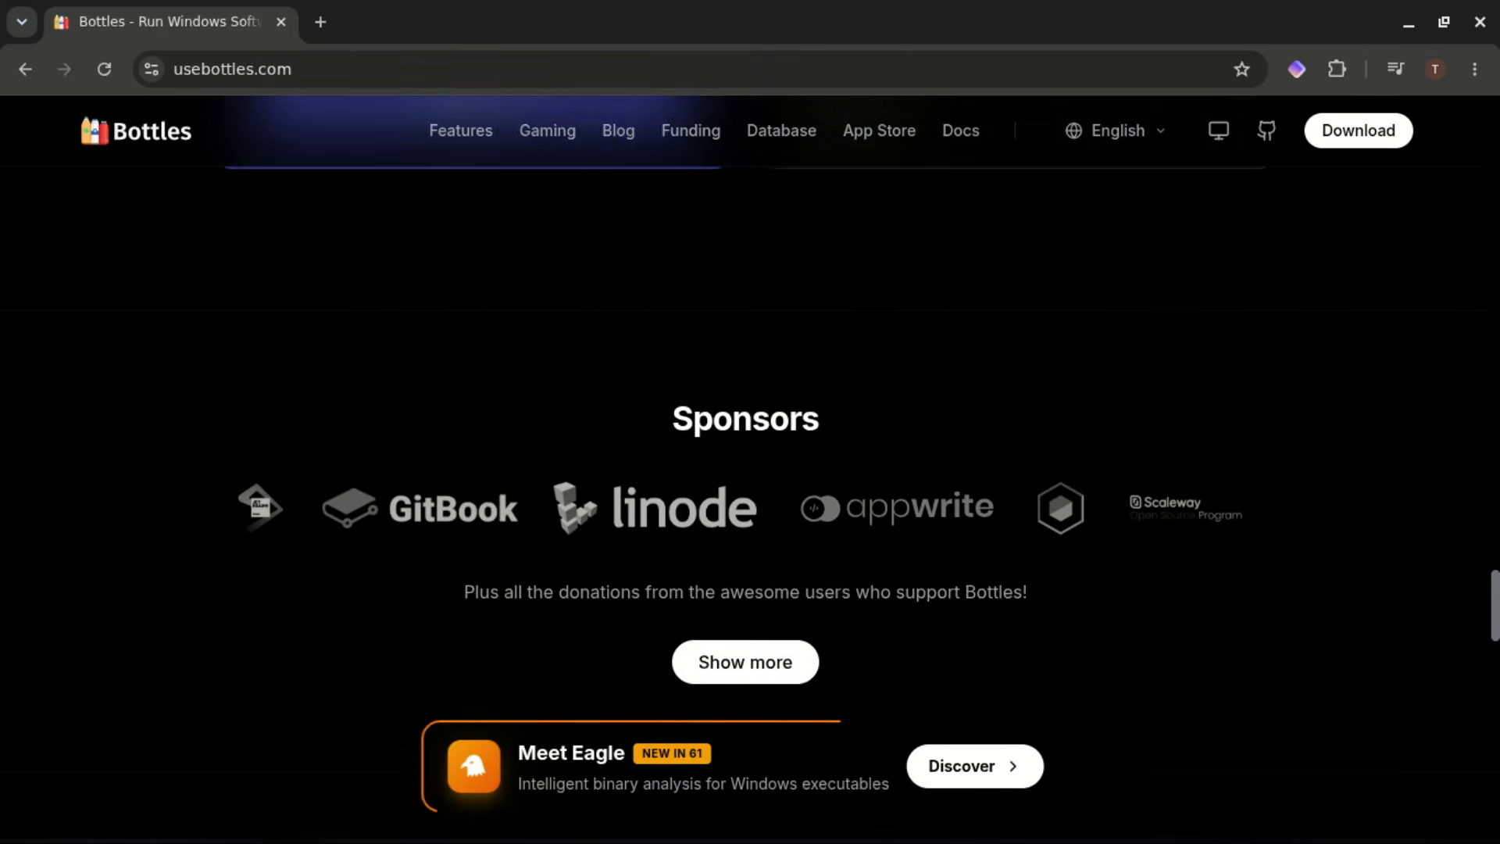
Review the Get Bottles instructions for installing Flatpak, adding the Flathub repository and installing Bottles
scroll(745, 468, down, 2)
scroll(745, 468, down, 6)
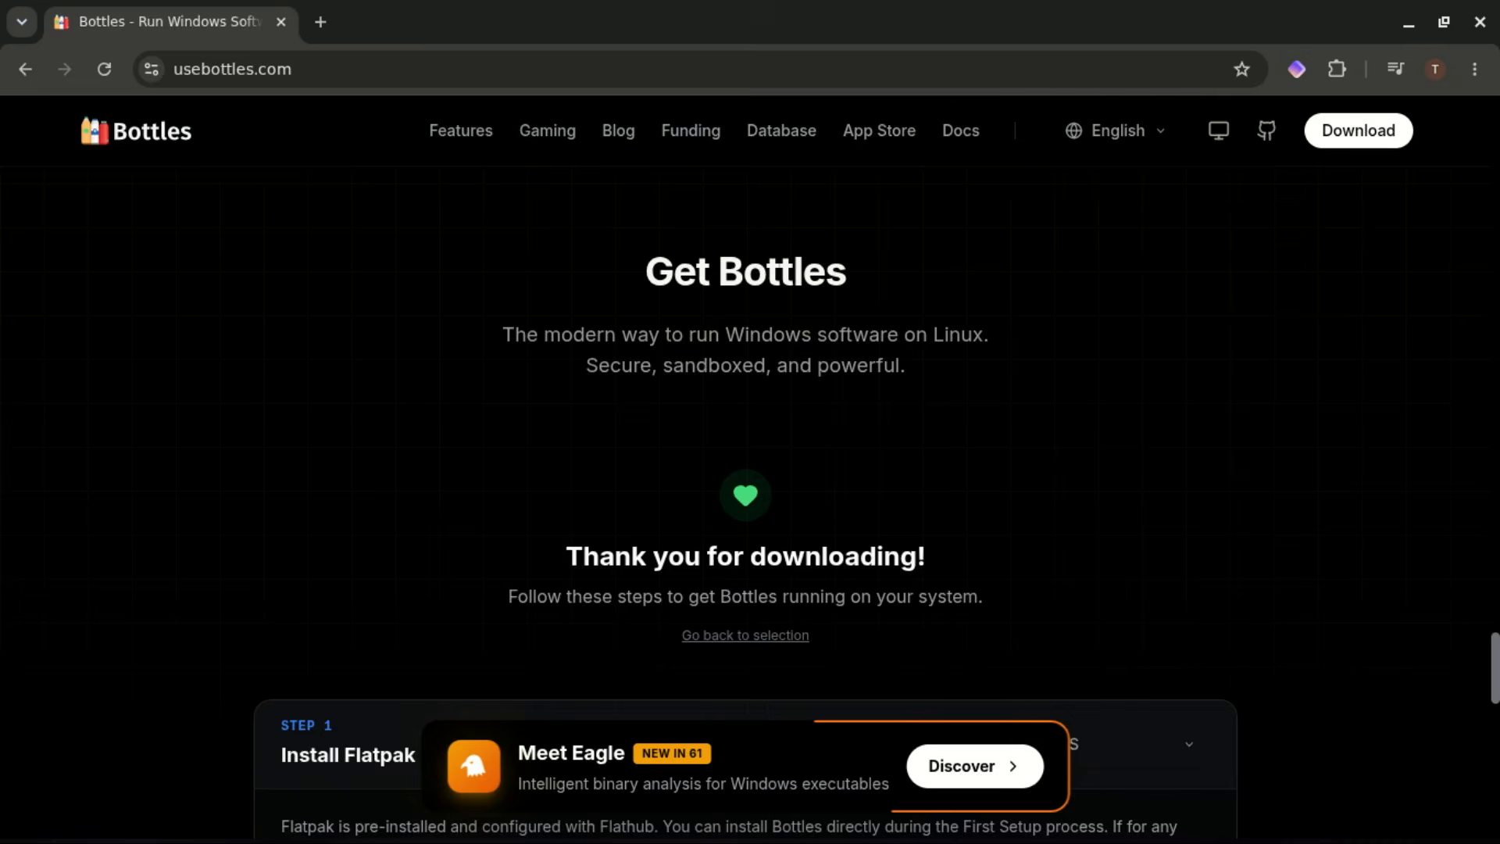
scroll(745, 468, down, 1)
scroll(745, 469, down, 4)
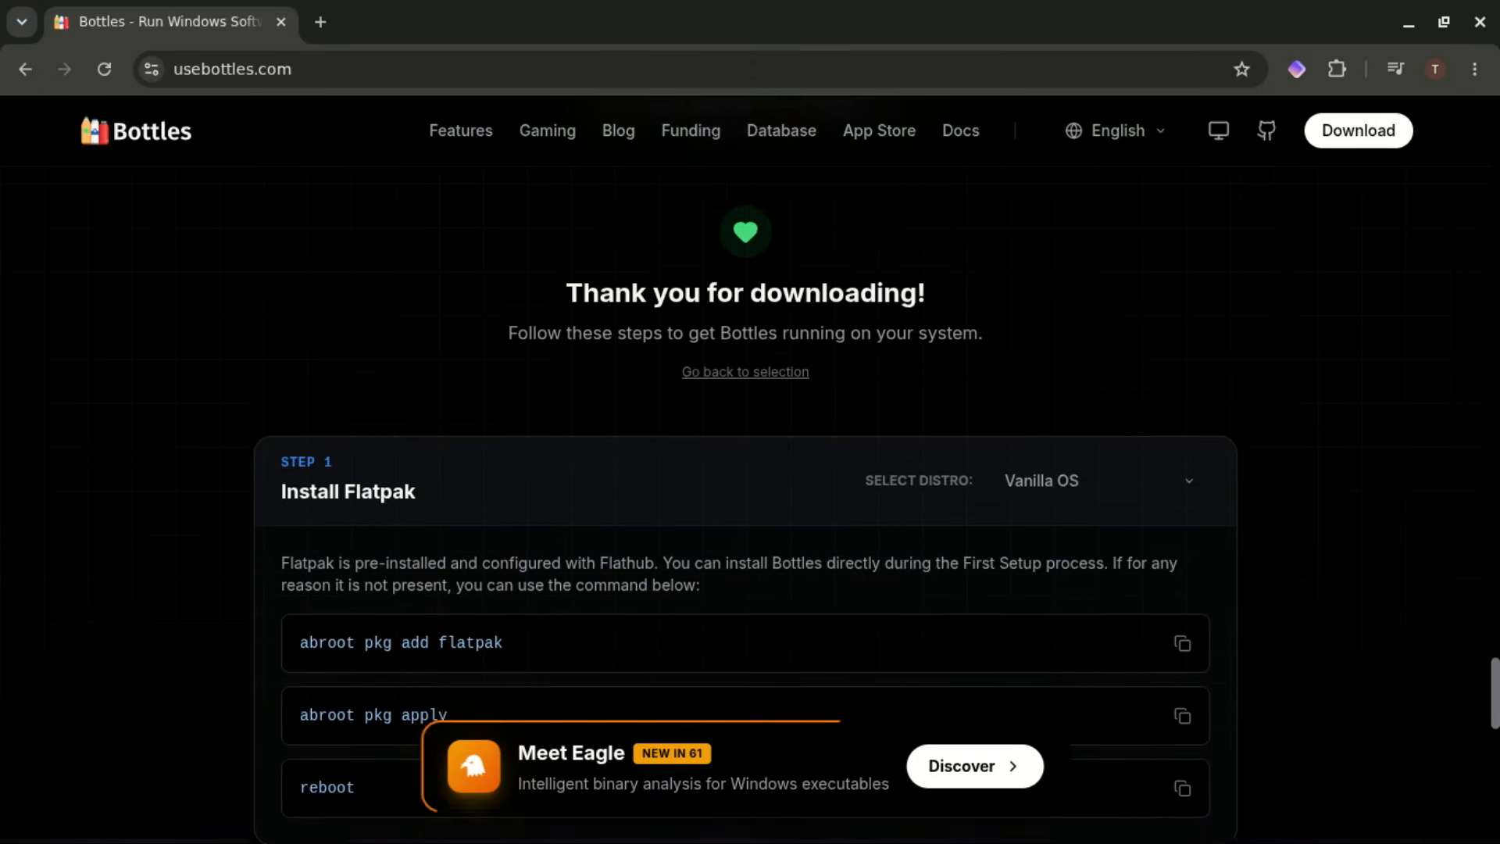
scroll(745, 469, down, 4)
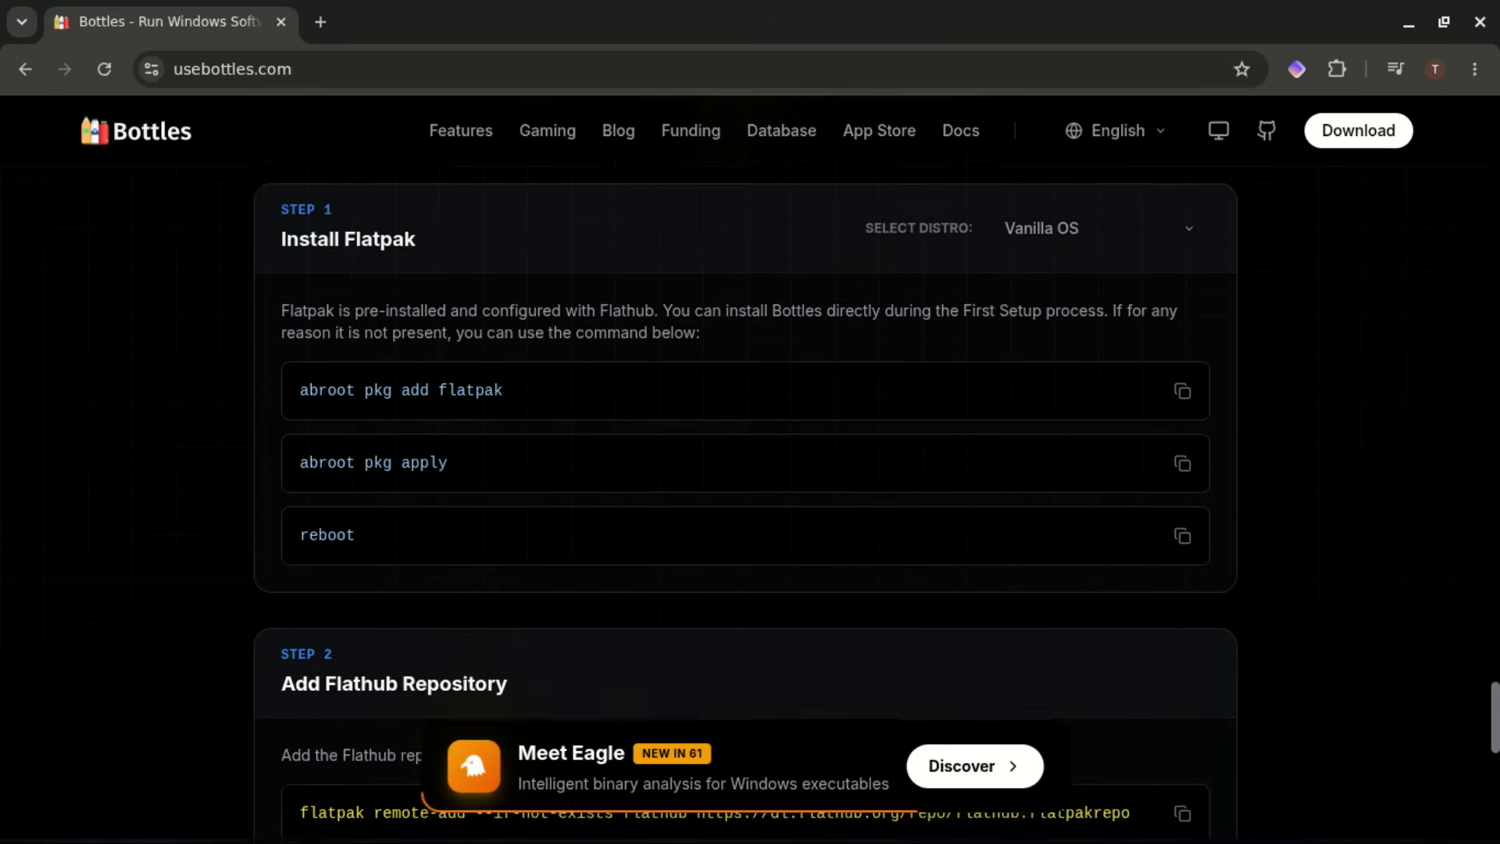
scroll(745, 468, down, 5)
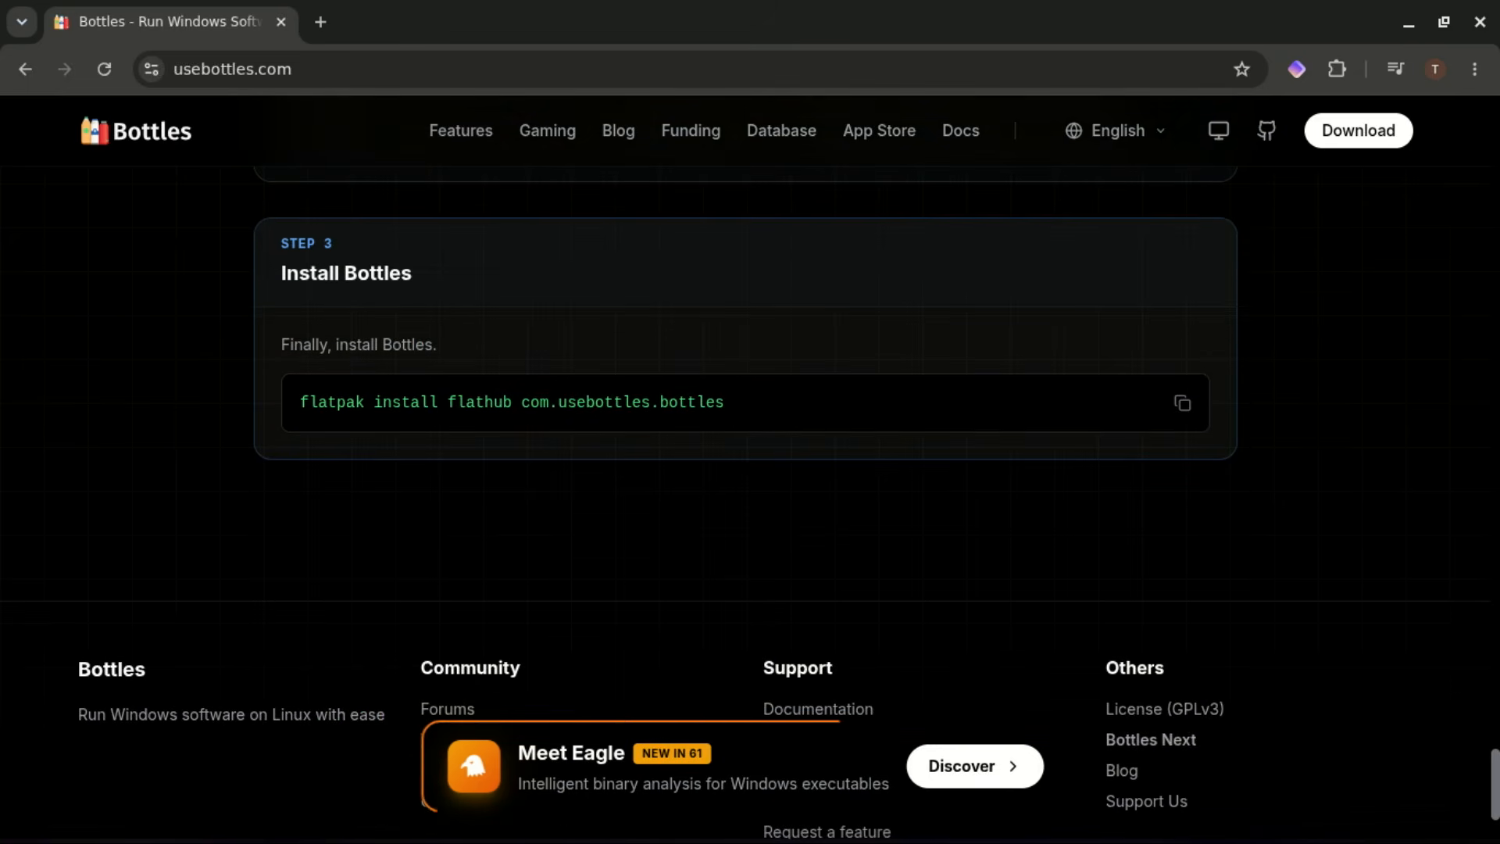
scroll(745, 469, down, 1)
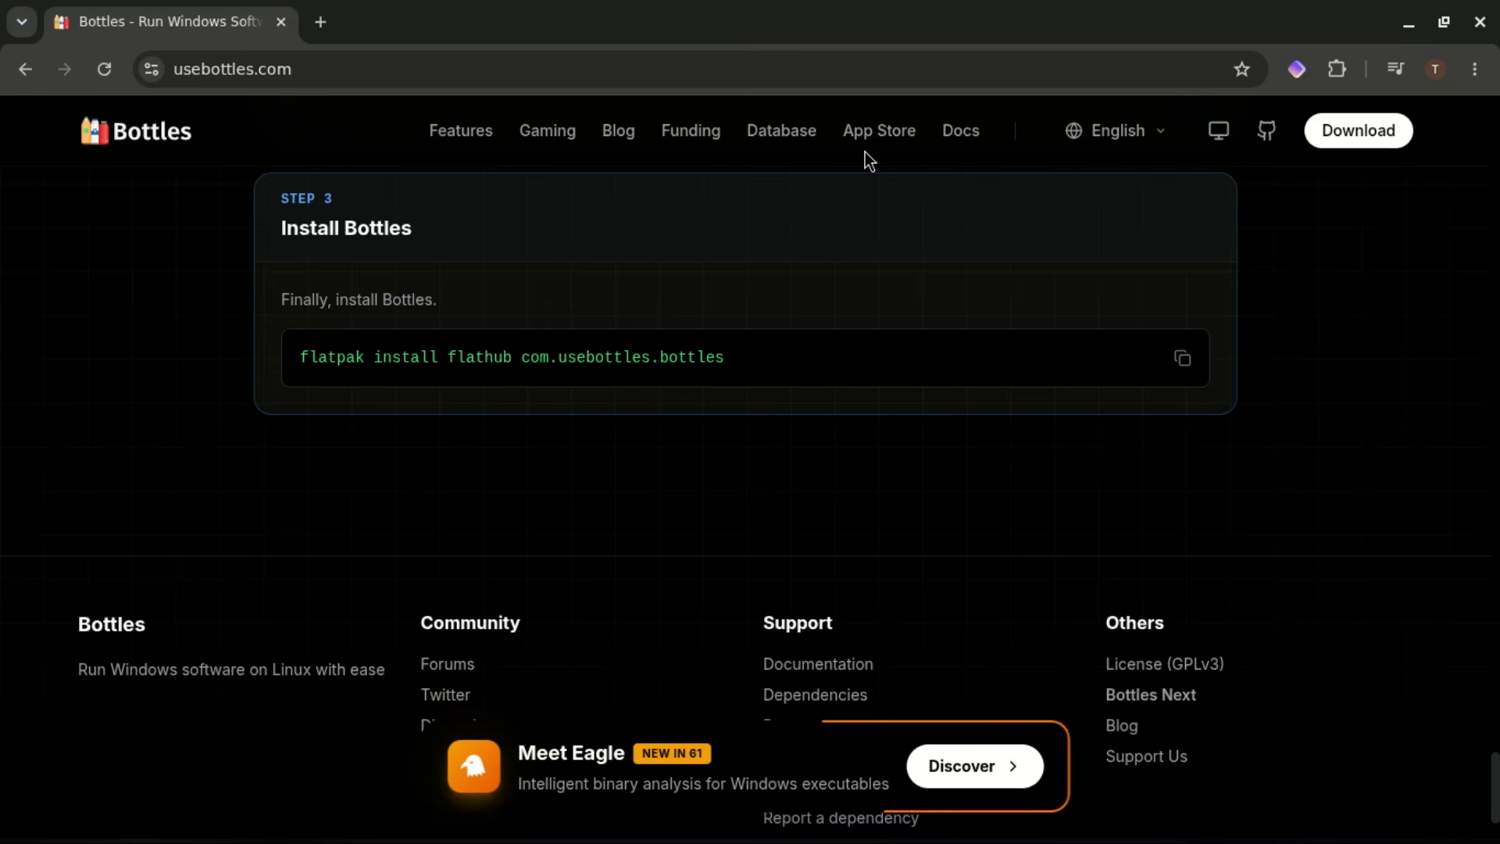
scroll(1281, 525, up, 5)
scroll(746, 469, down, 5)
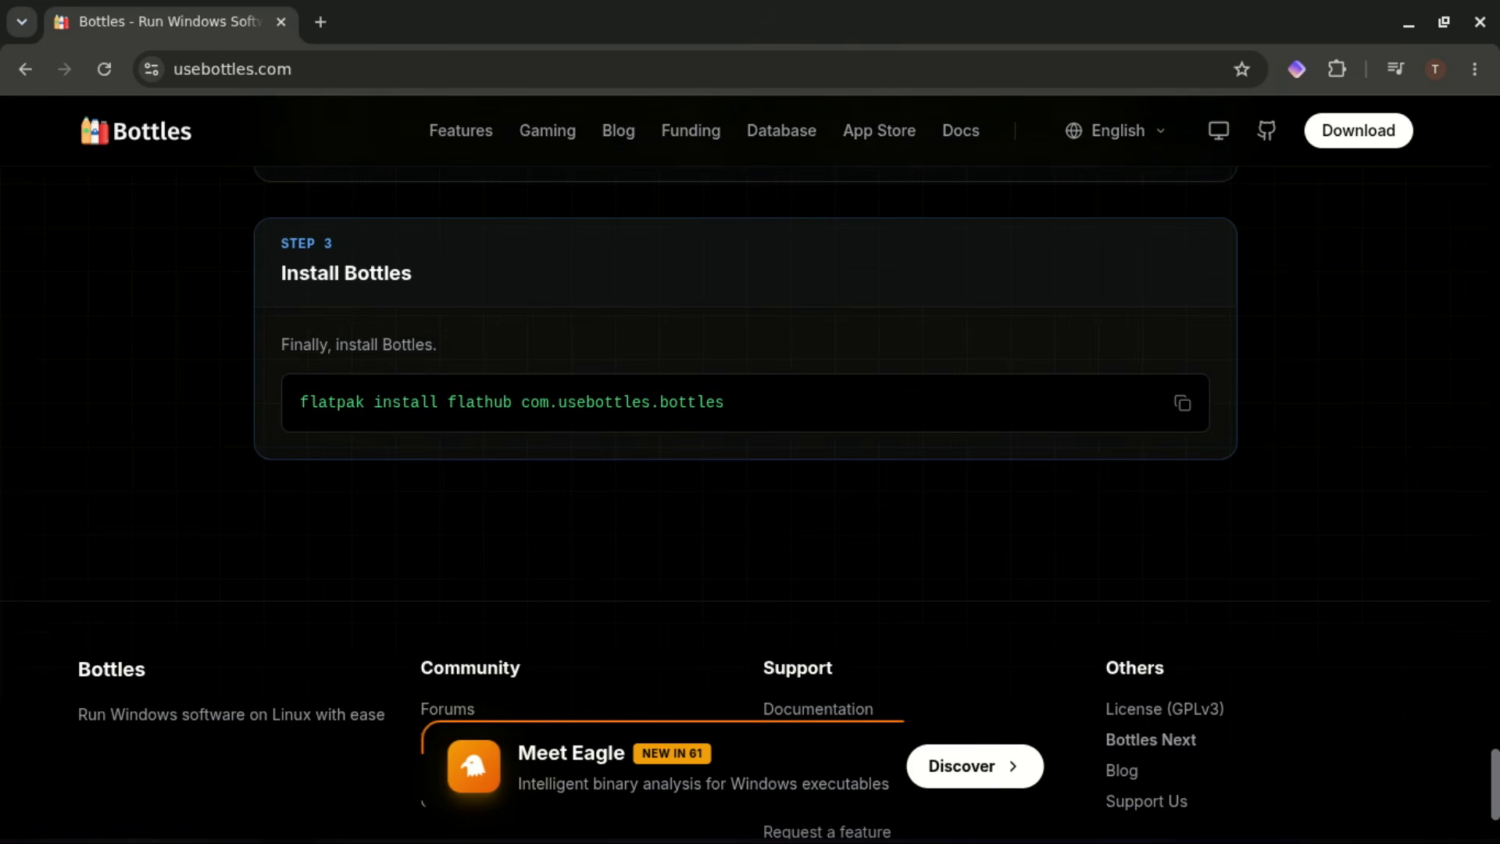
scroll(1063, 229, down, 1)
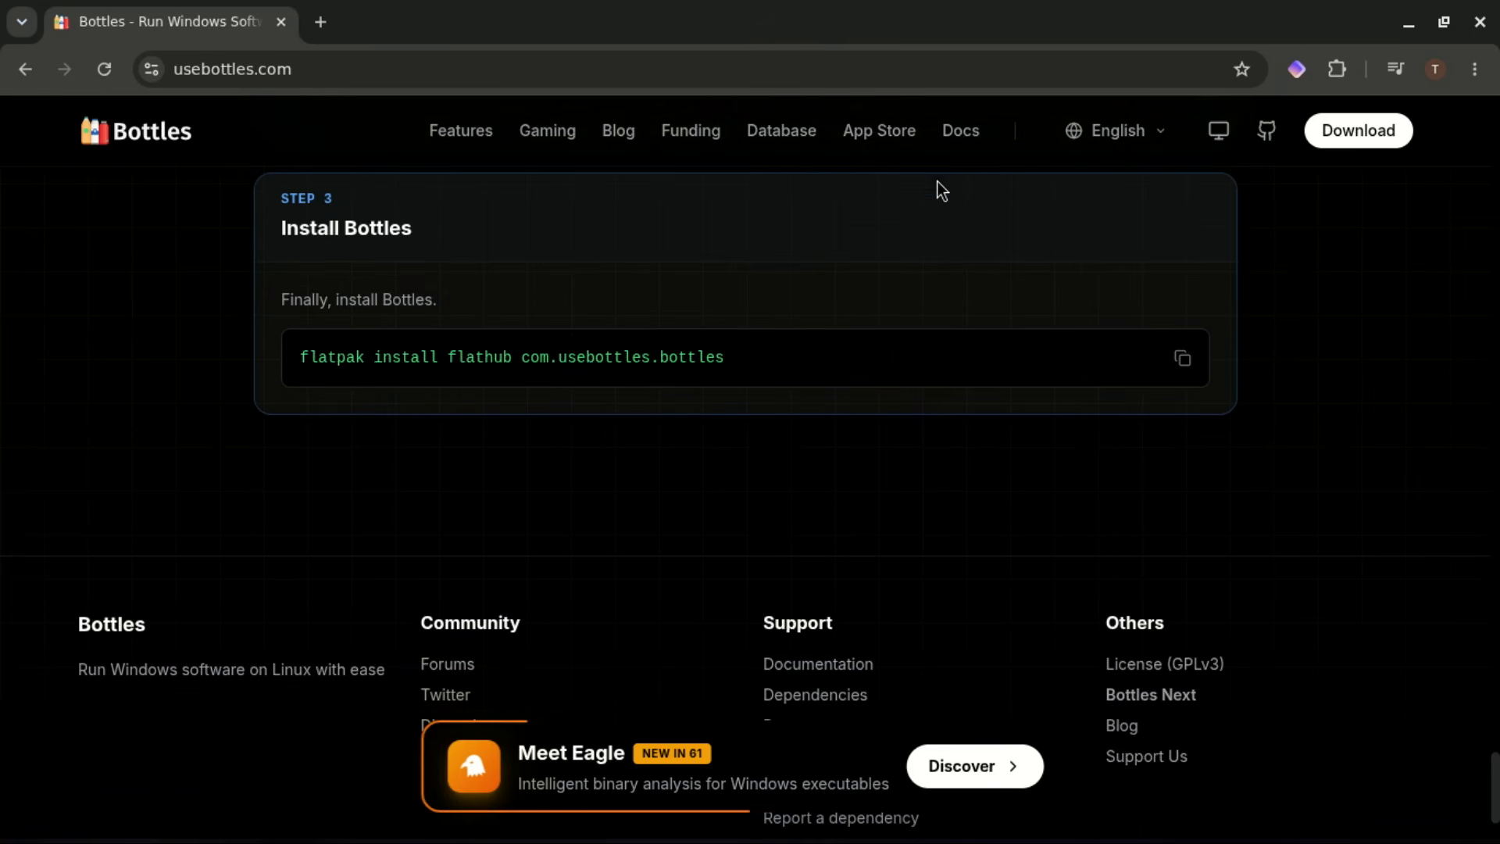